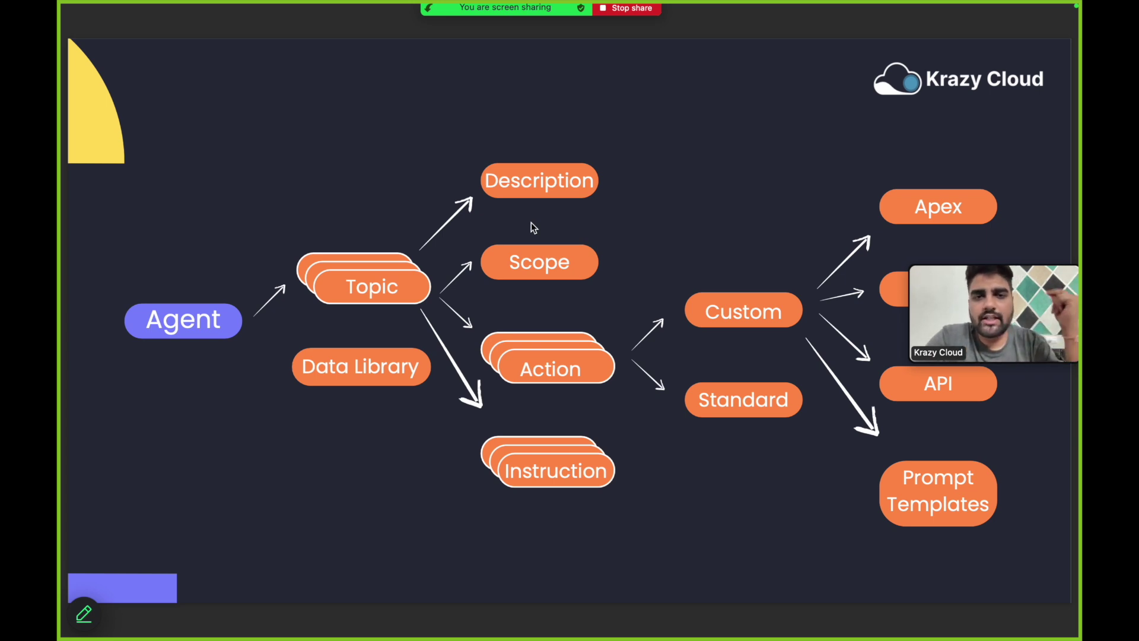
Step: Switch to the Krazy Cloud app in Salesforce and review the records in the Courses and Batches lists
key("ctrl+Right")
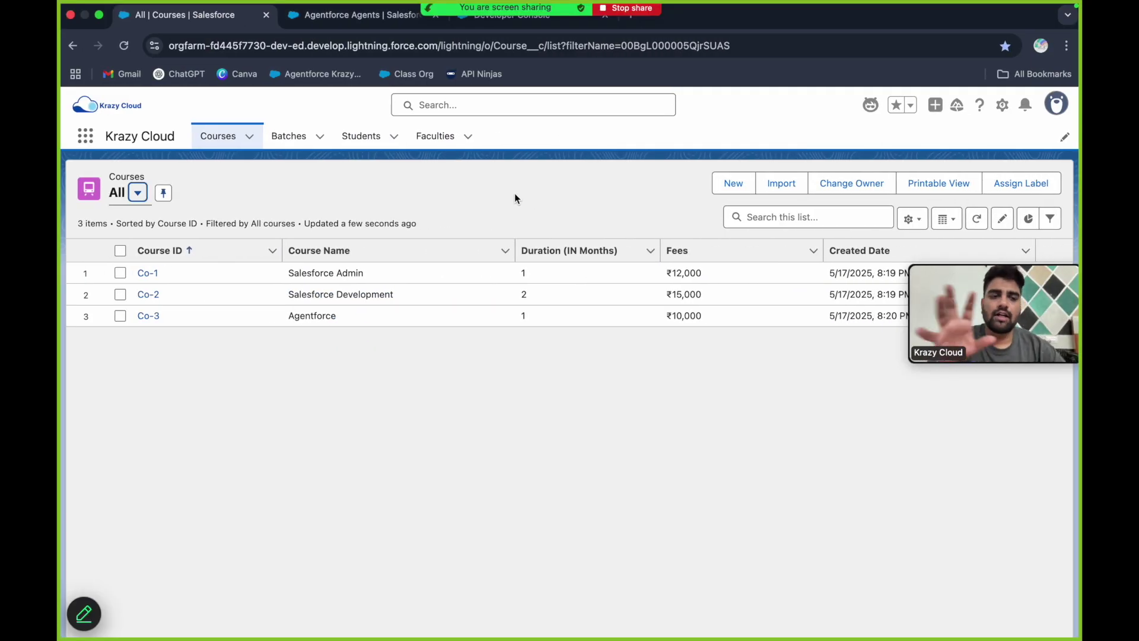
left_click_drag(178, 137, 105, 132)
left_click(224, 172)
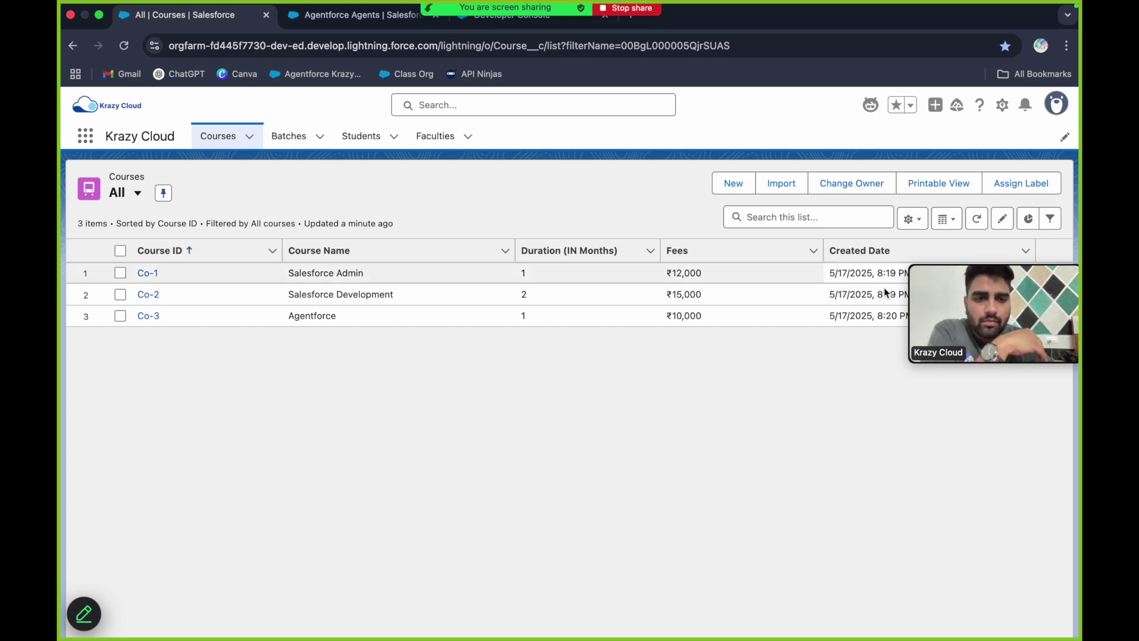
mouse_move(1018, 260)
left_click_drag(1018, 260, 1017, 376)
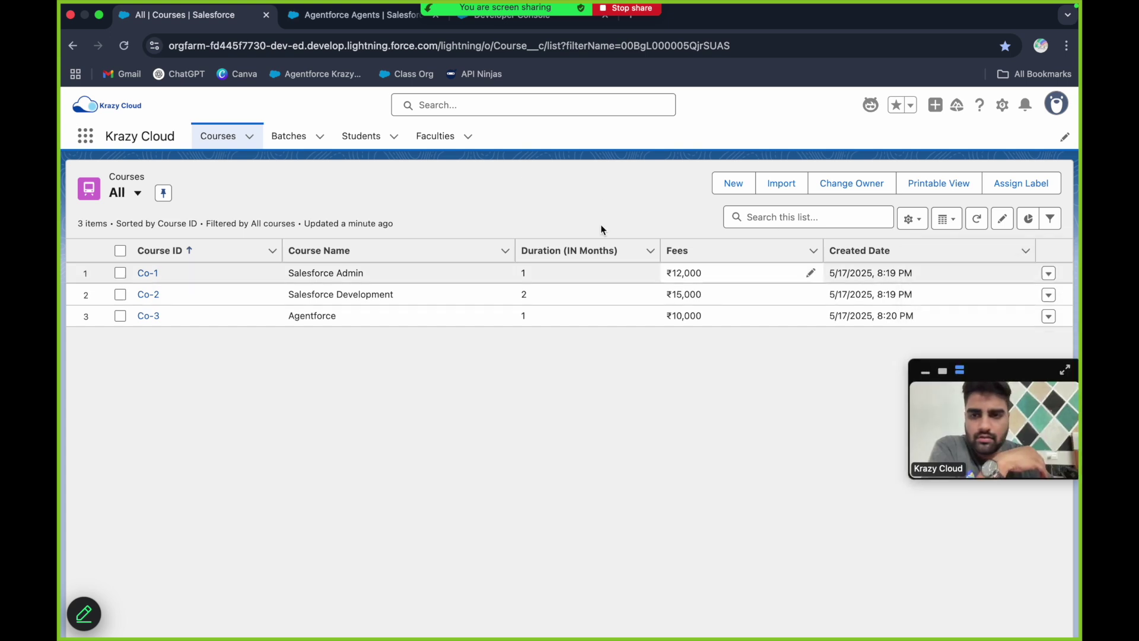
left_click(289, 136)
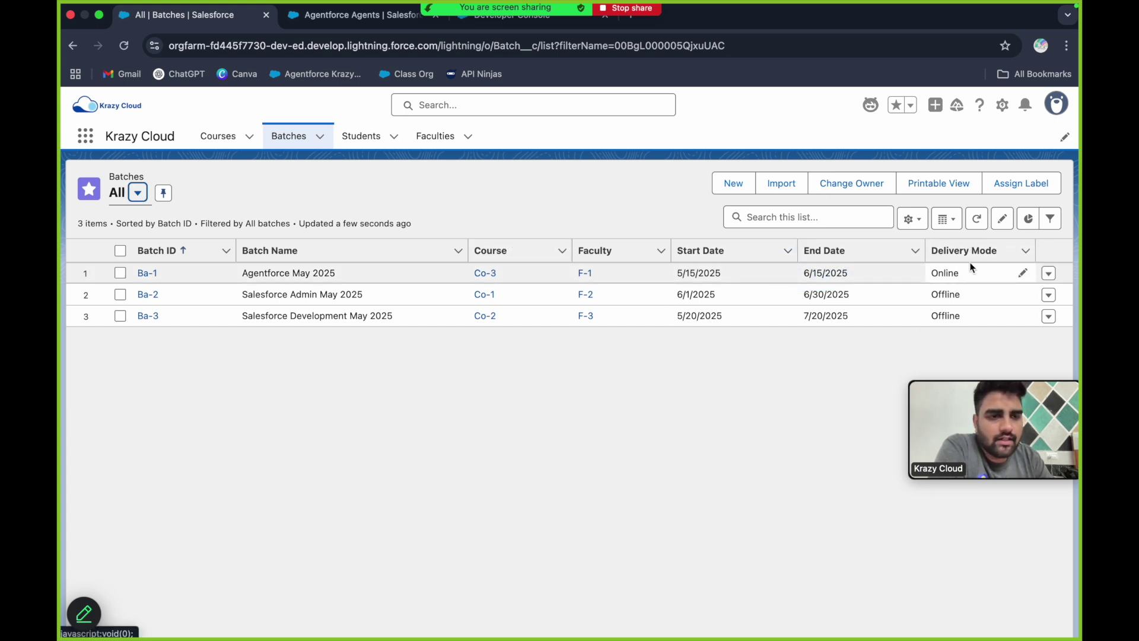
left_click(525, 198)
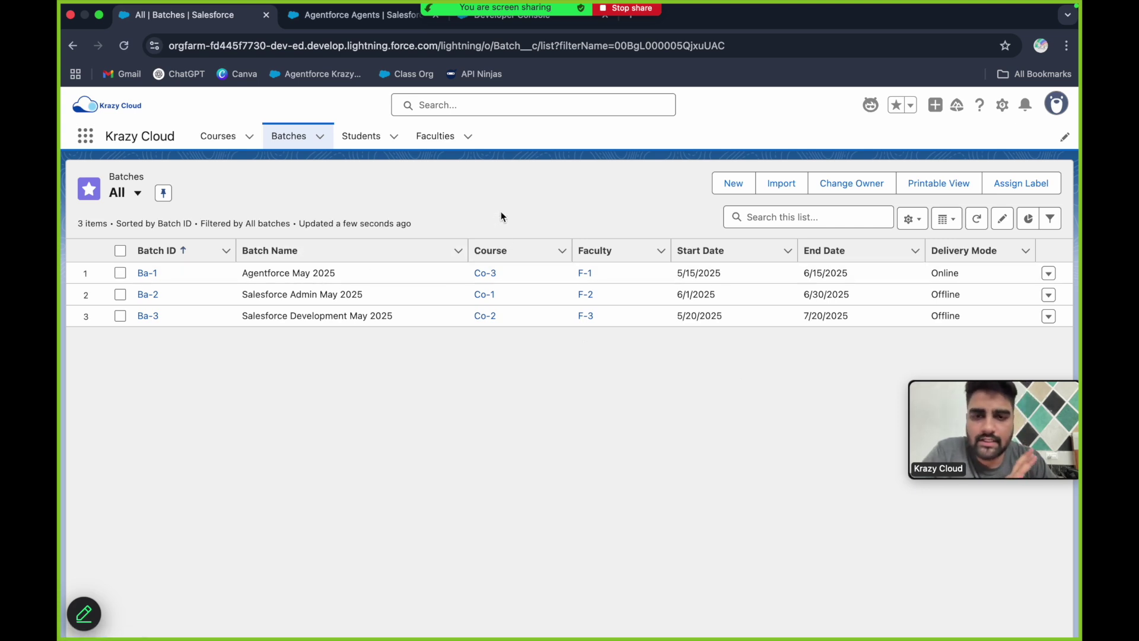
right_click(496, 172)
left_click(492, 170)
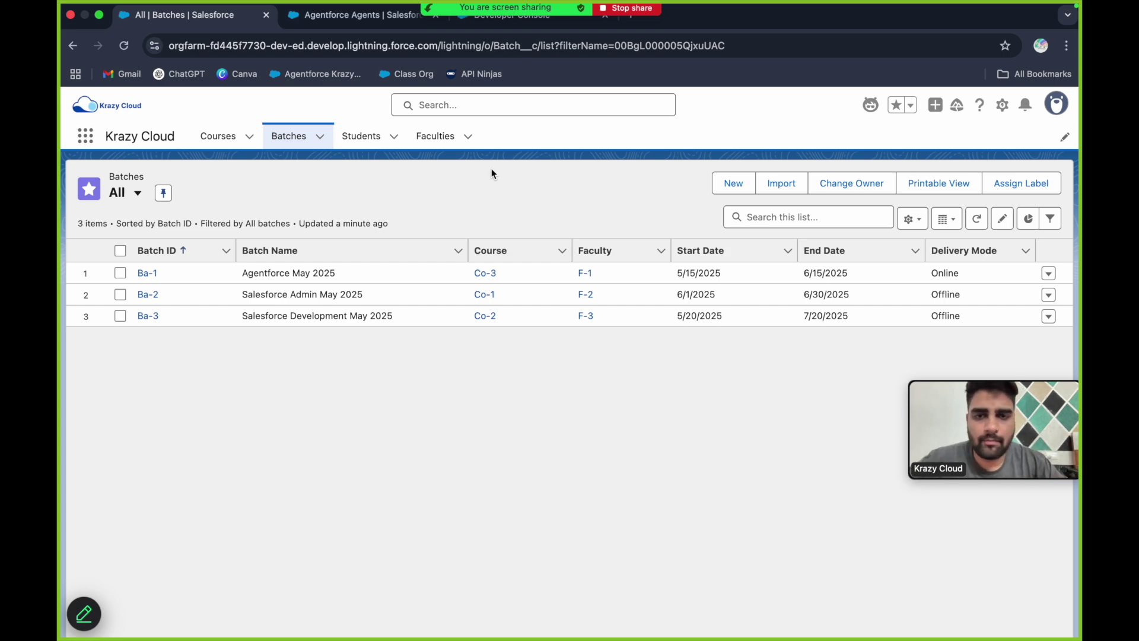
key("ctrl+Left")
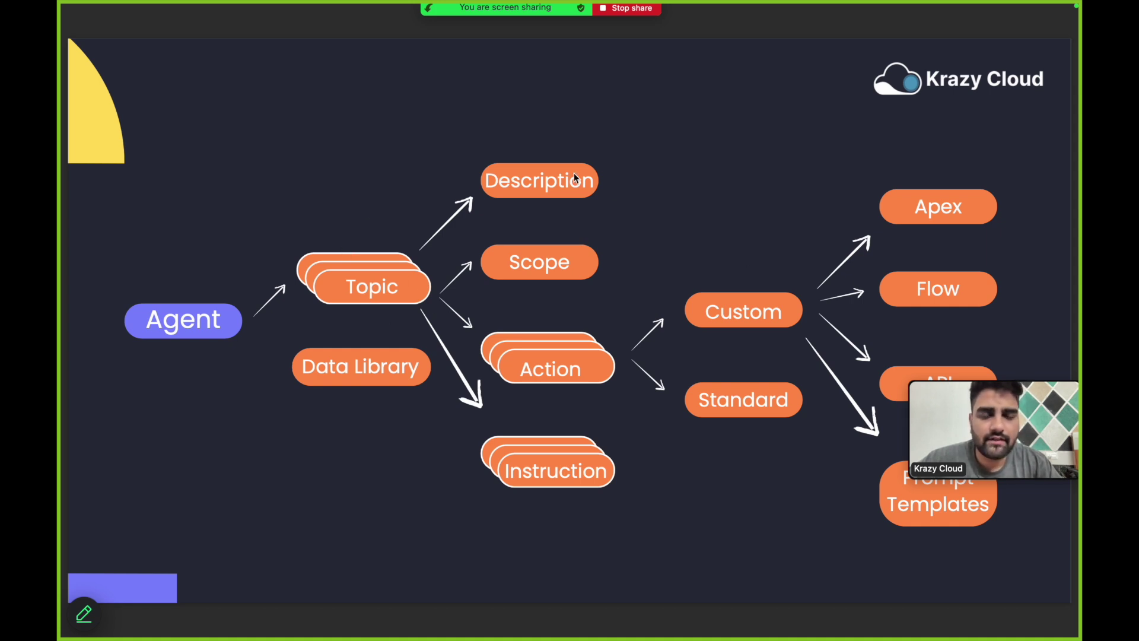
Step: Switch to the Developer Console and examine the label and description of the invocable method in the batchInformation class
key("ctrl+Right")
left_click(485, 22)
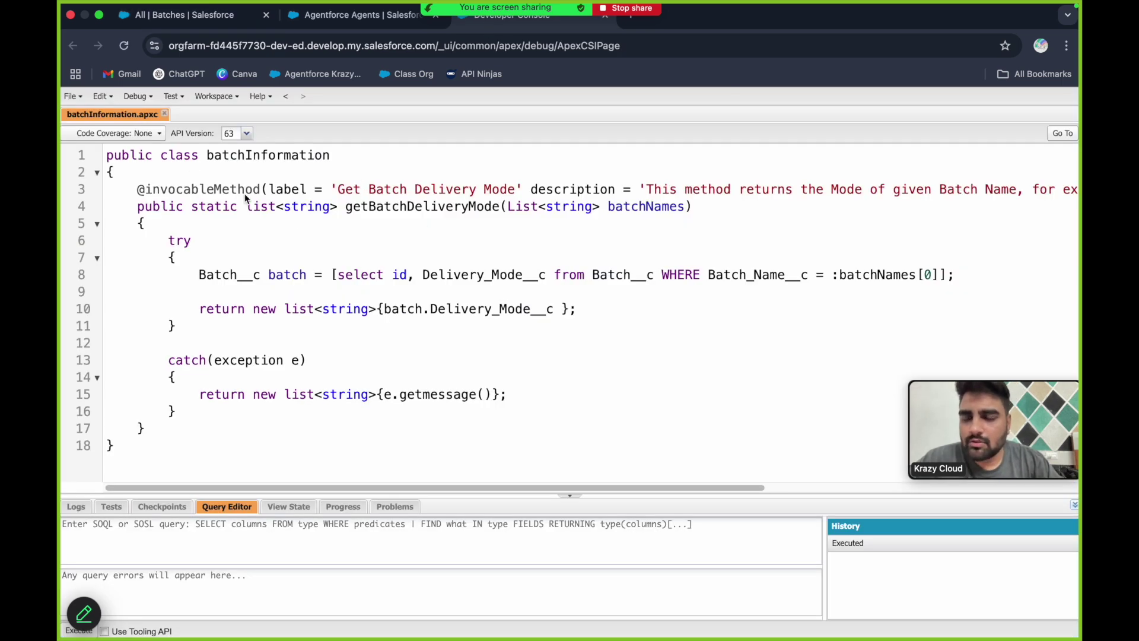
double_click(277, 157)
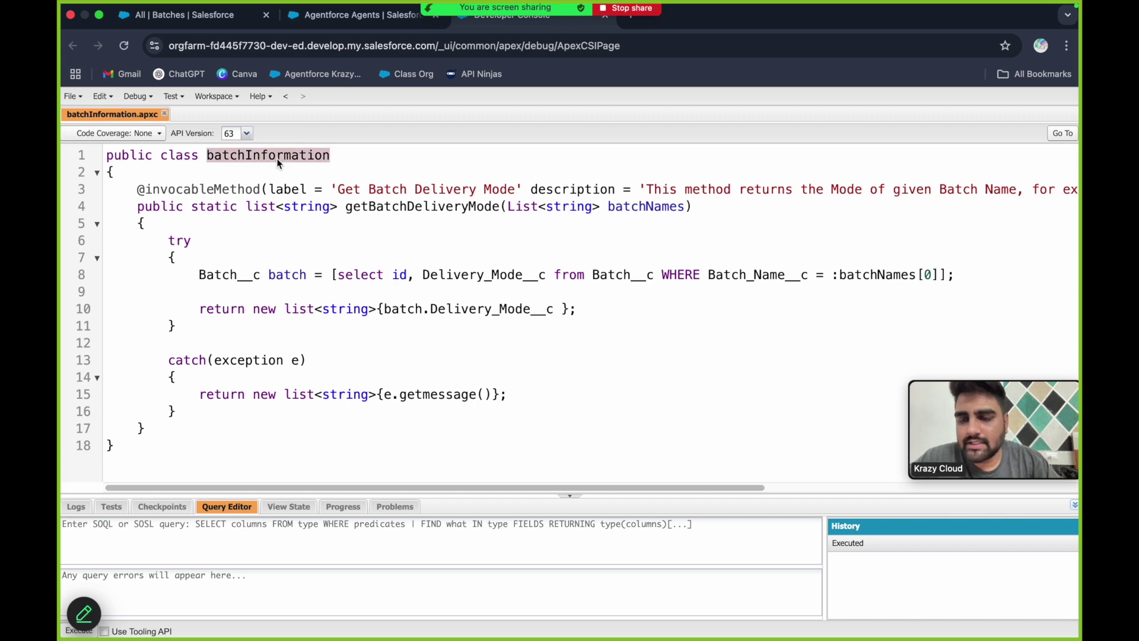
double_click(219, 193)
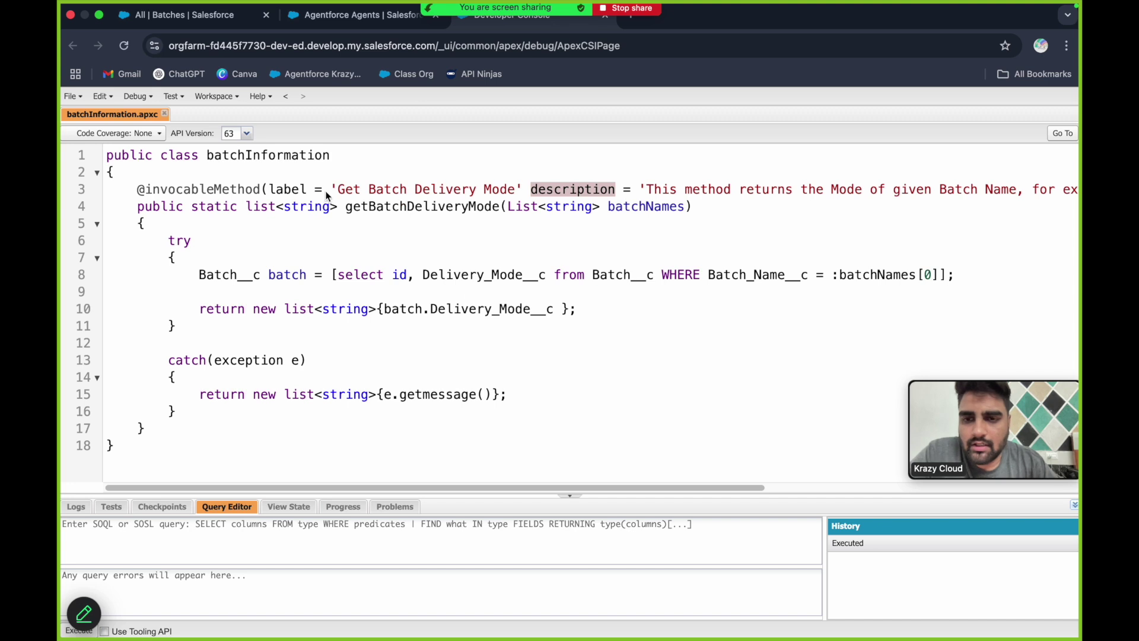
left_click_drag(336, 189, 514, 188)
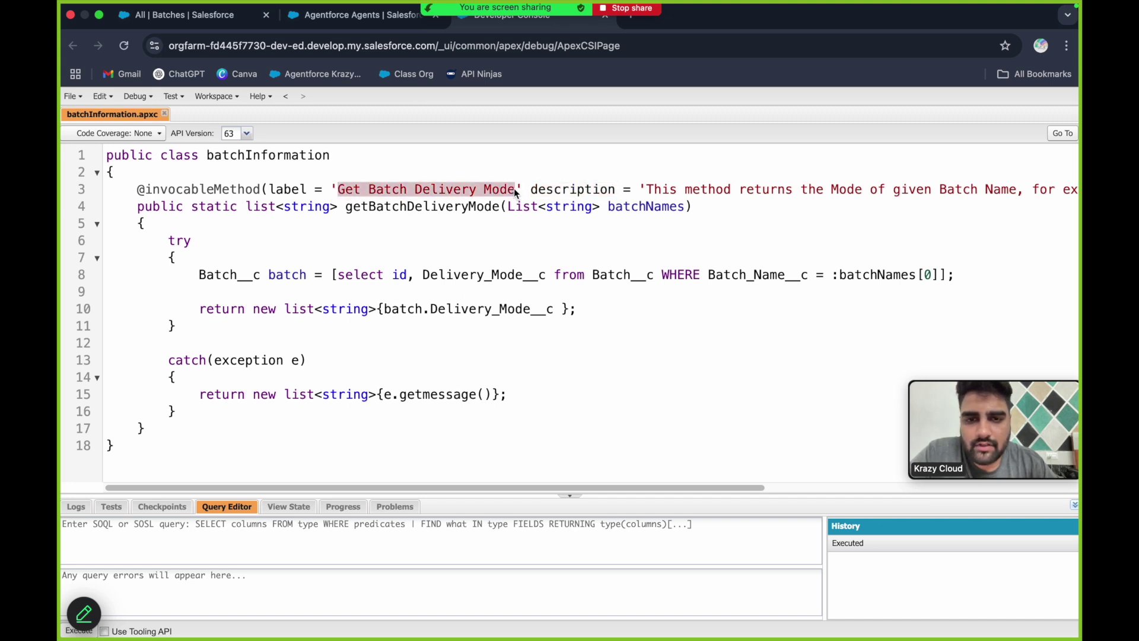
scroll(514, 188, "right", 5)
scroll(614, 202, "right", 10)
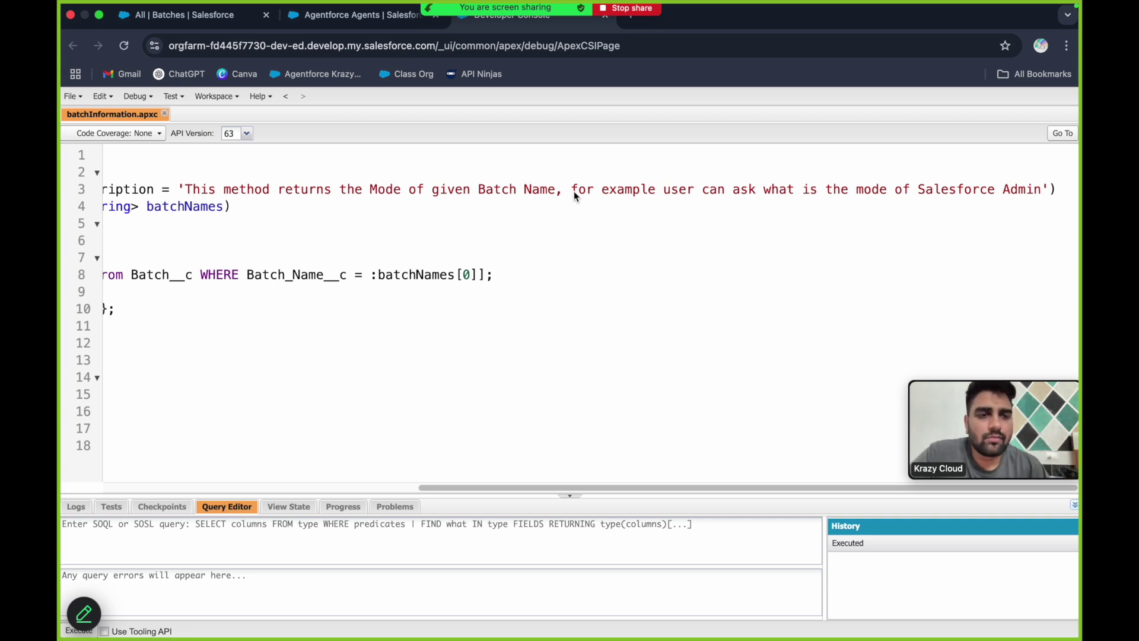
scroll(574, 191, "left", 8)
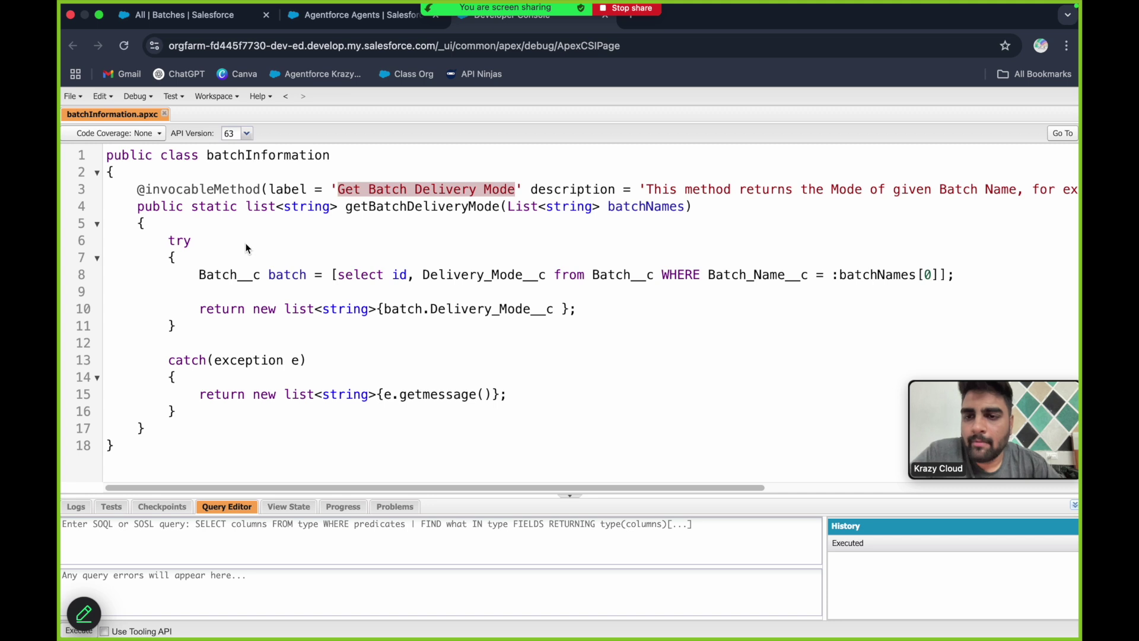
Step: Examine the getBatchDeliveryMode method's batchNames parameter and the Batch__c query that filters on Batch_Name__c
left_click_drag(137, 206, 156, 429)
left_click(529, 240)
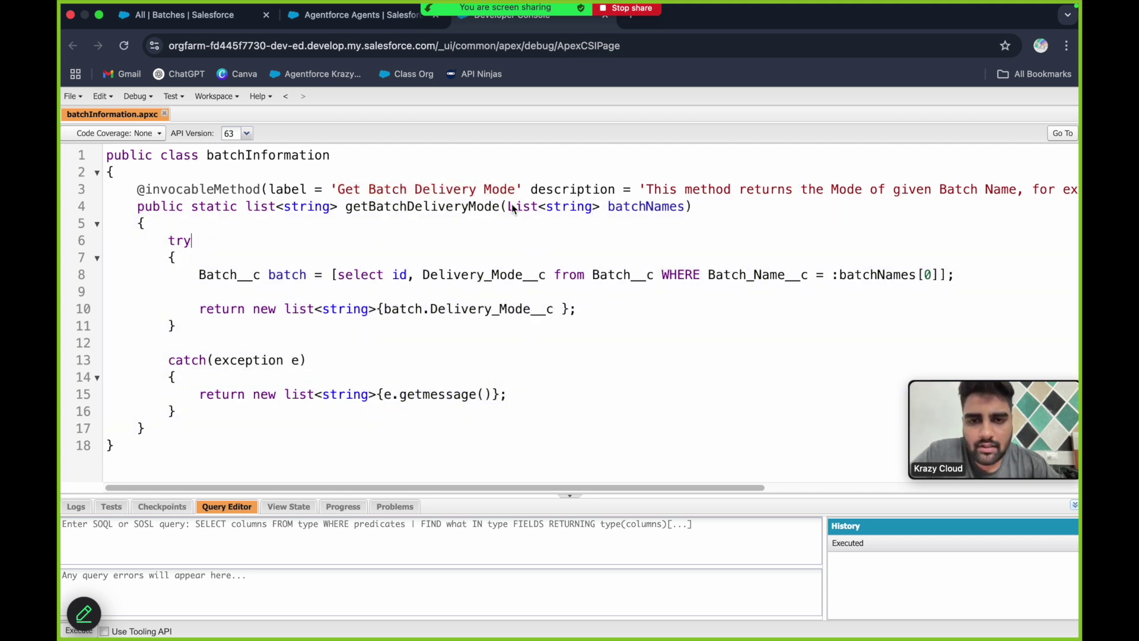
left_click_drag(508, 208, 687, 207)
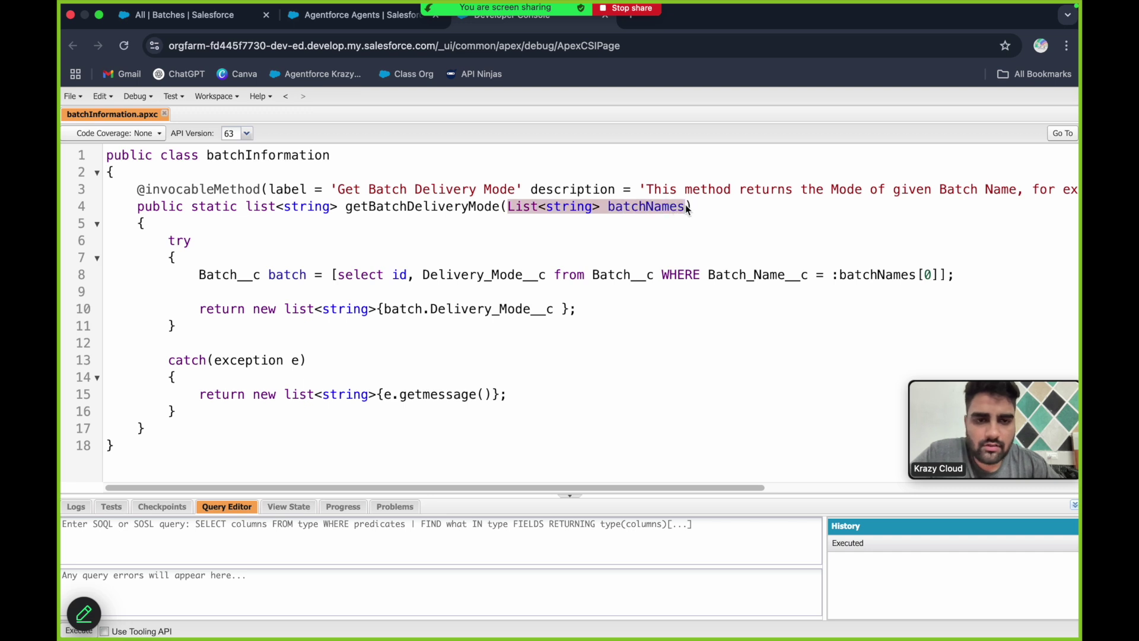
left_click(711, 207)
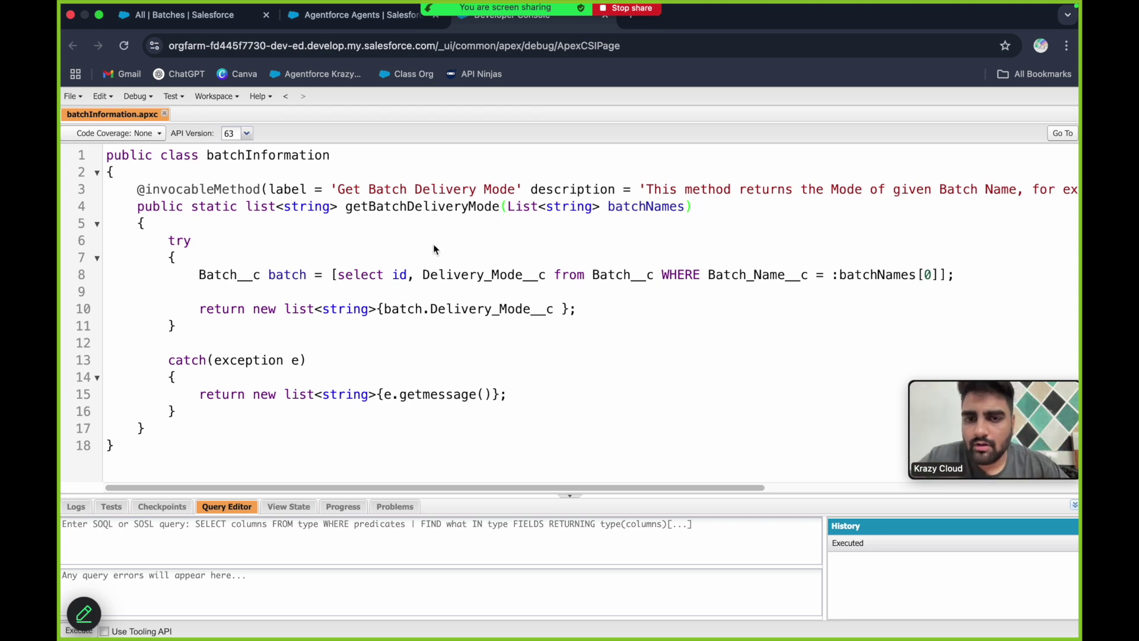
left_click_drag(685, 206, 513, 208)
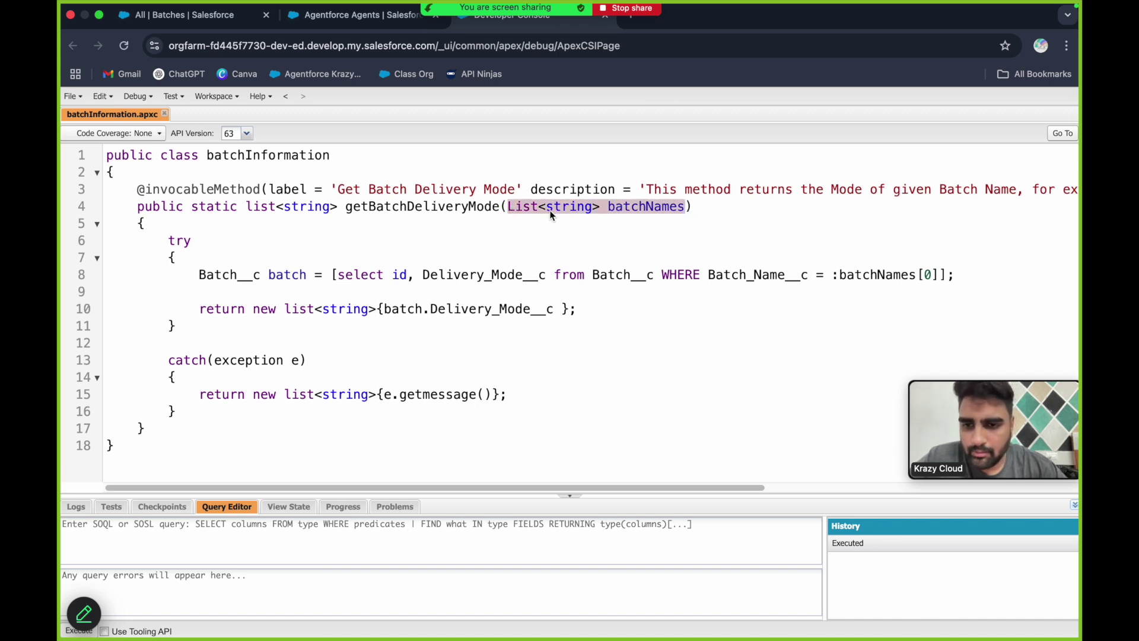
double_click(287, 276)
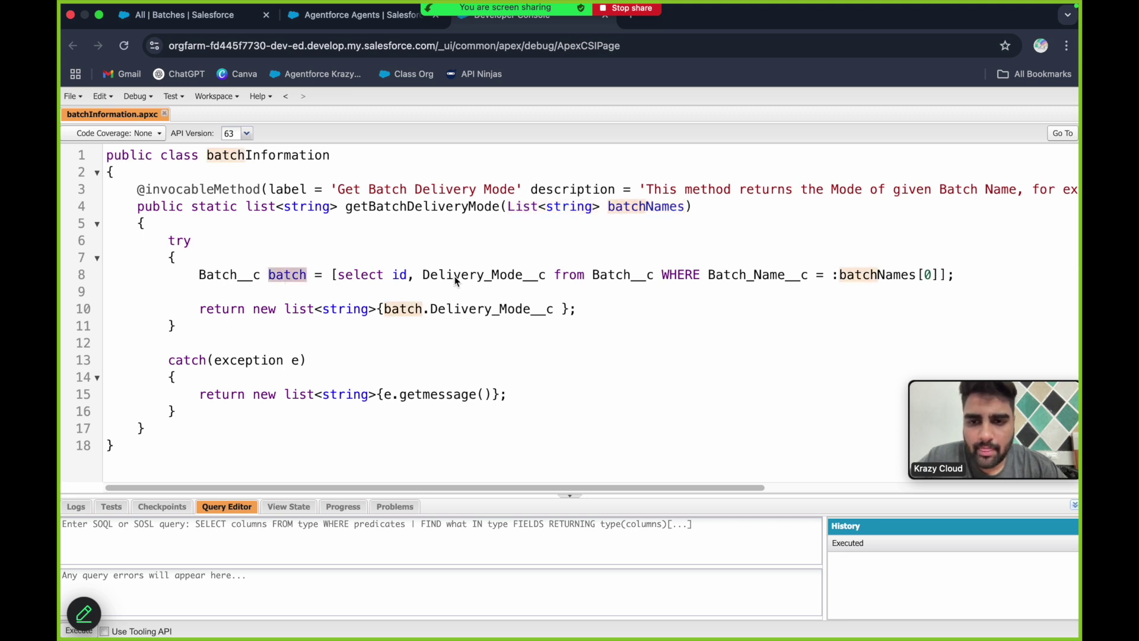
double_click(500, 279)
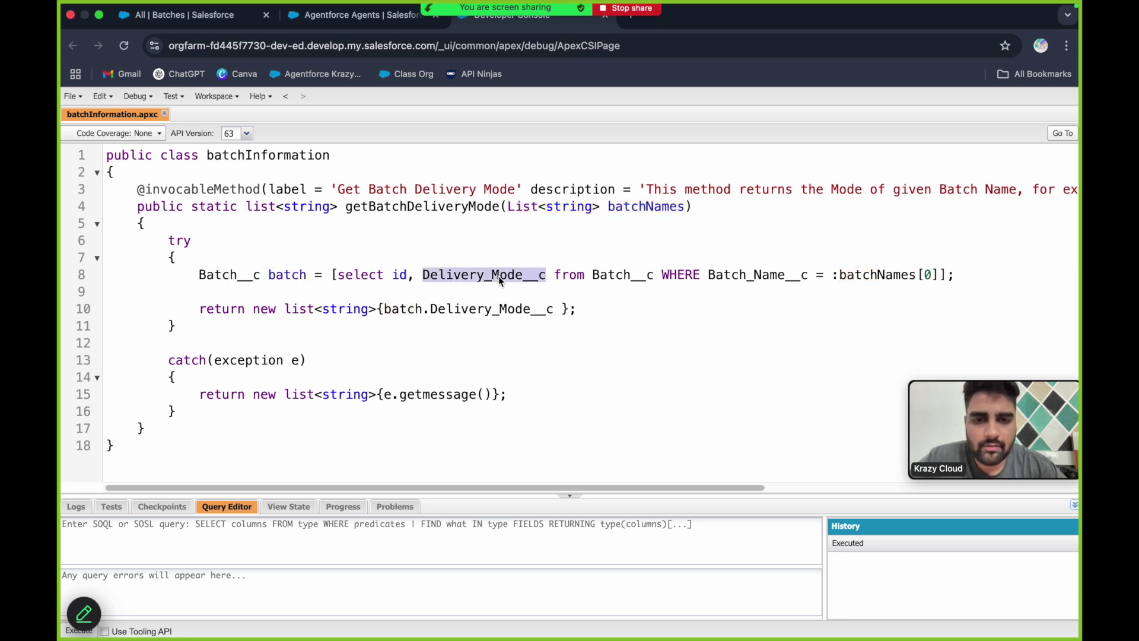
double_click(623, 276)
double_click(745, 276)
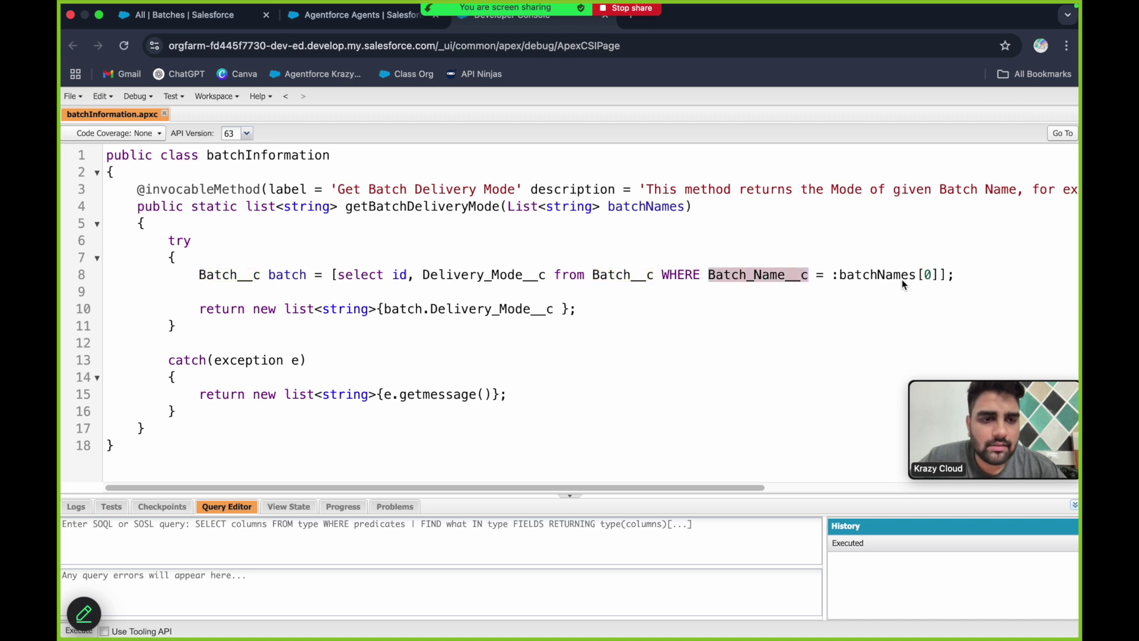
left_click_drag(938, 277, 833, 276)
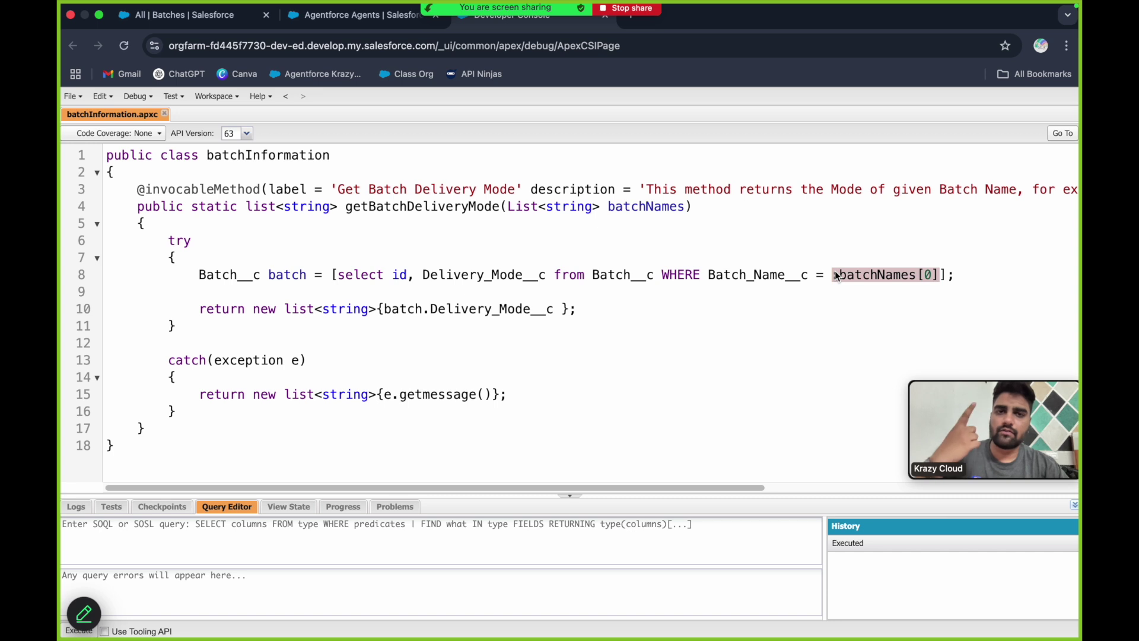
left_click(959, 275)
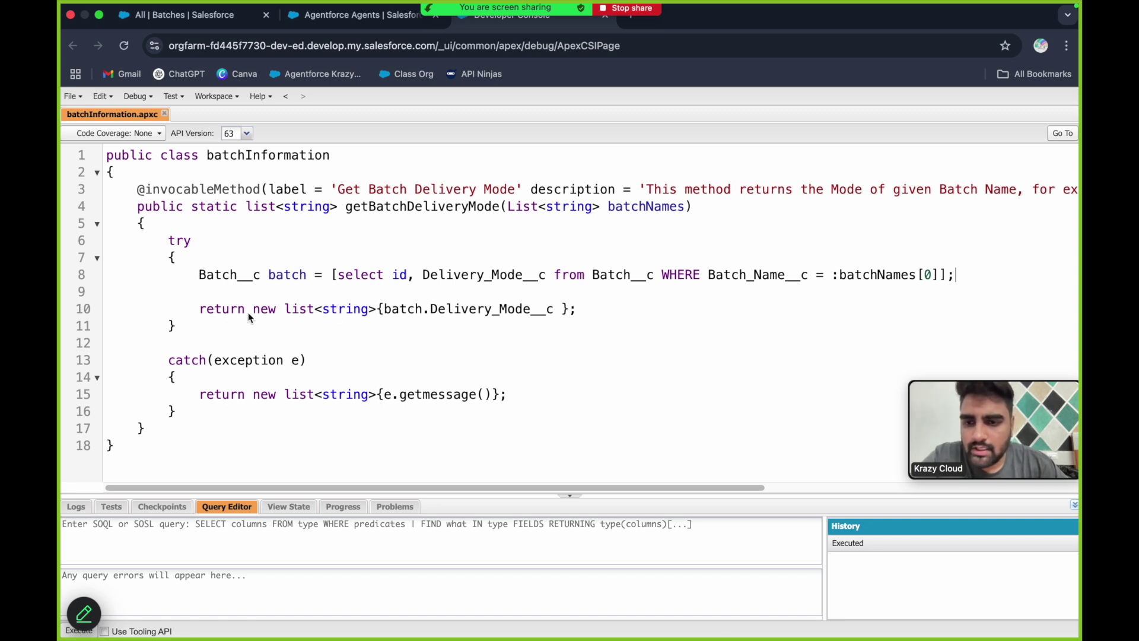
Step: Examine the method's return type, the returned batch.Delivery_Mode__c value and the catch block
left_click_drag(200, 309, 382, 308)
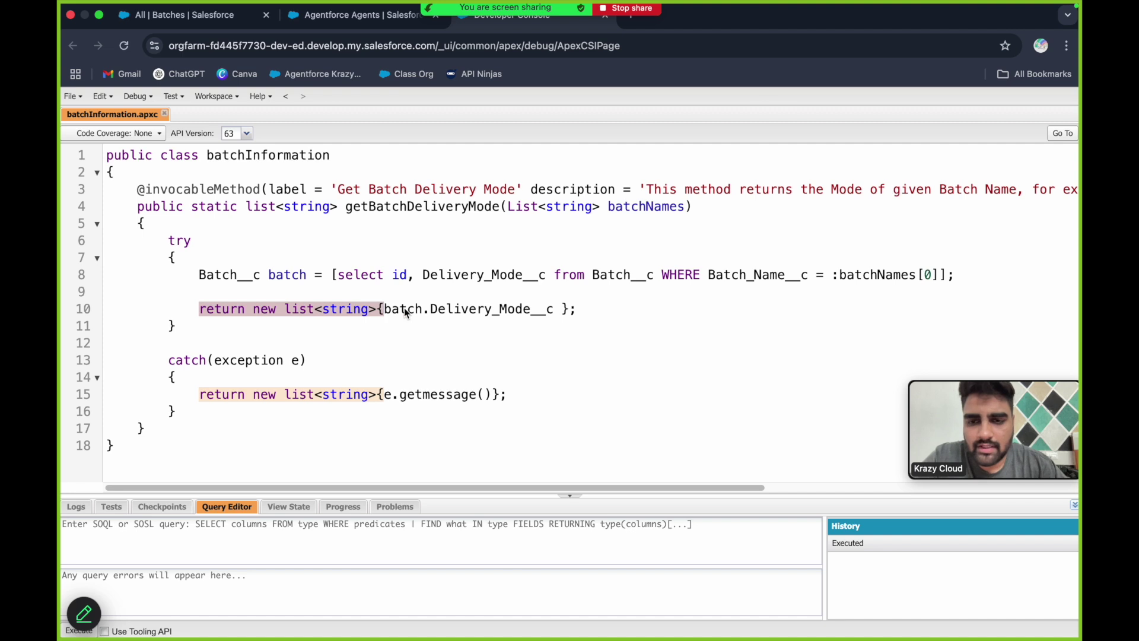
left_click(406, 310)
left_click_drag(247, 207, 337, 208)
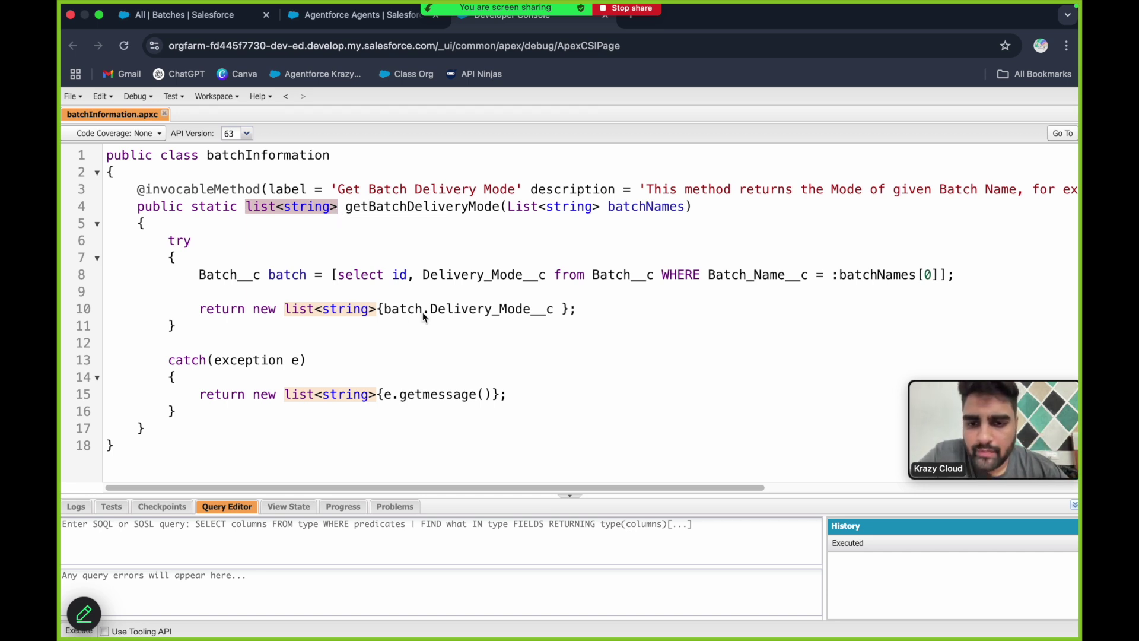
double_click(404, 309)
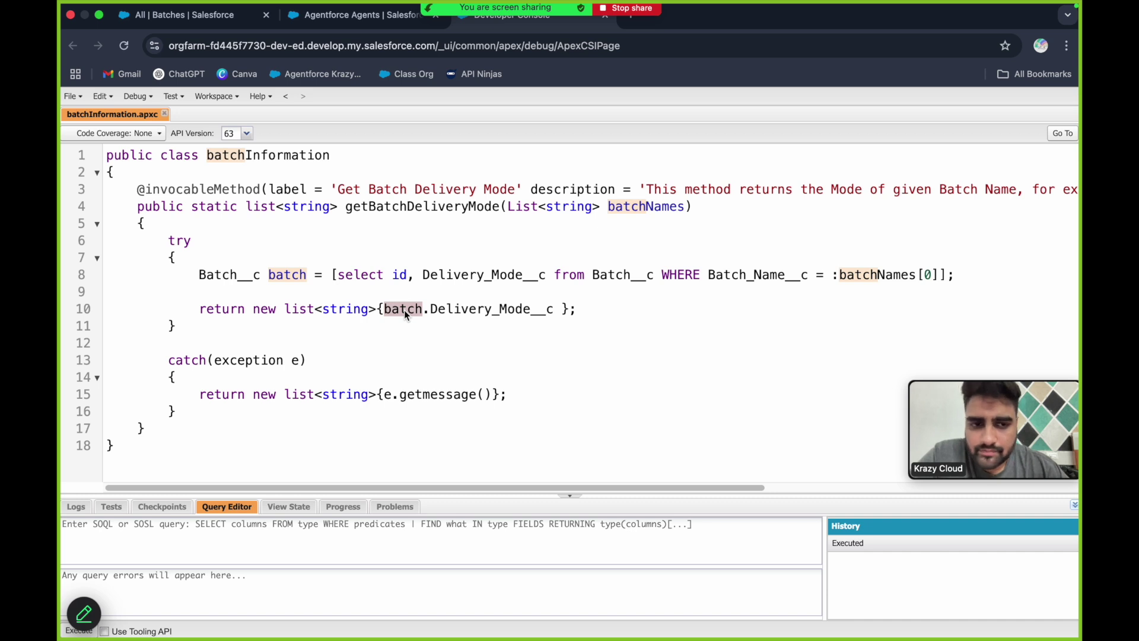
double_click(473, 308)
left_click_drag(168, 359, 178, 411)
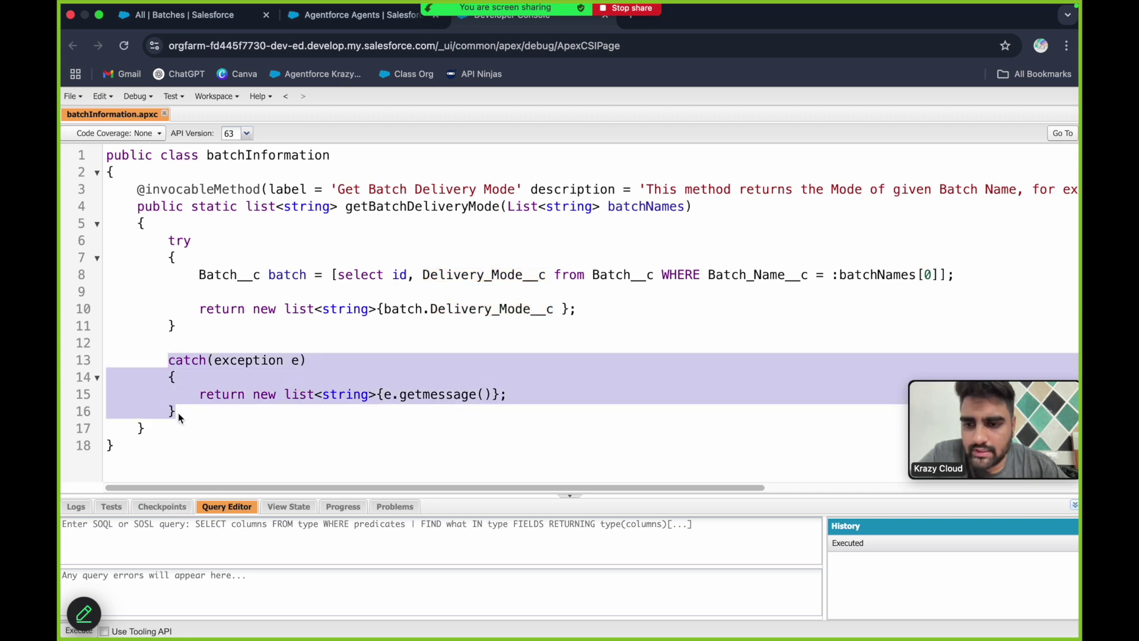
left_click(292, 397)
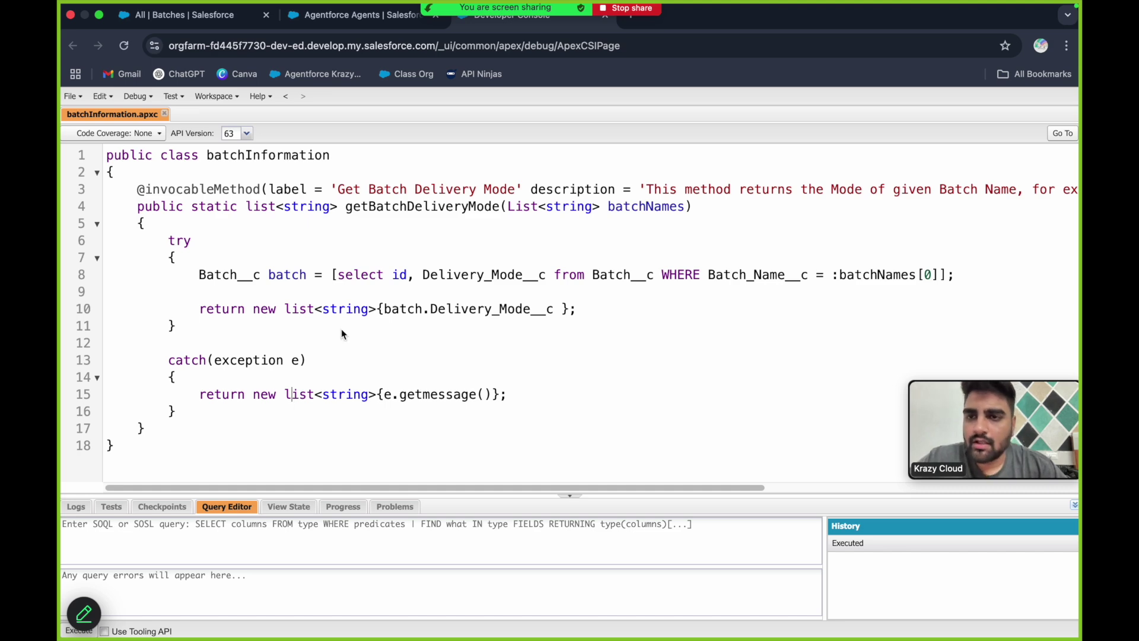
Step: Search Salesforce Setup for "agentforce" and open the Agentforce Agents page
left_click(386, 16)
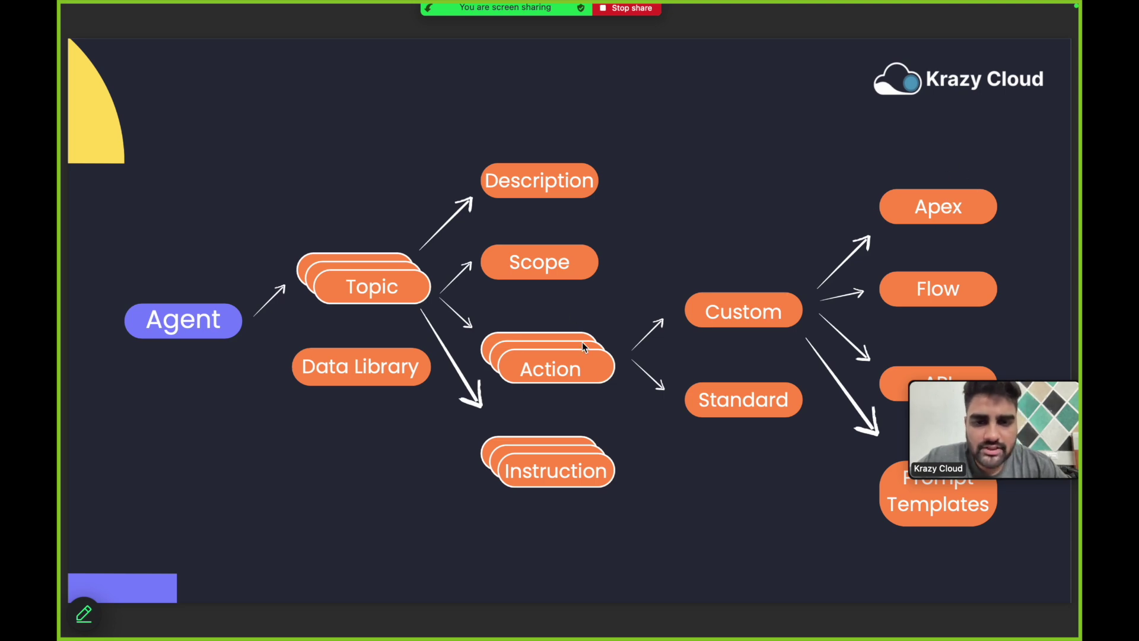
key("ctrl+Right")
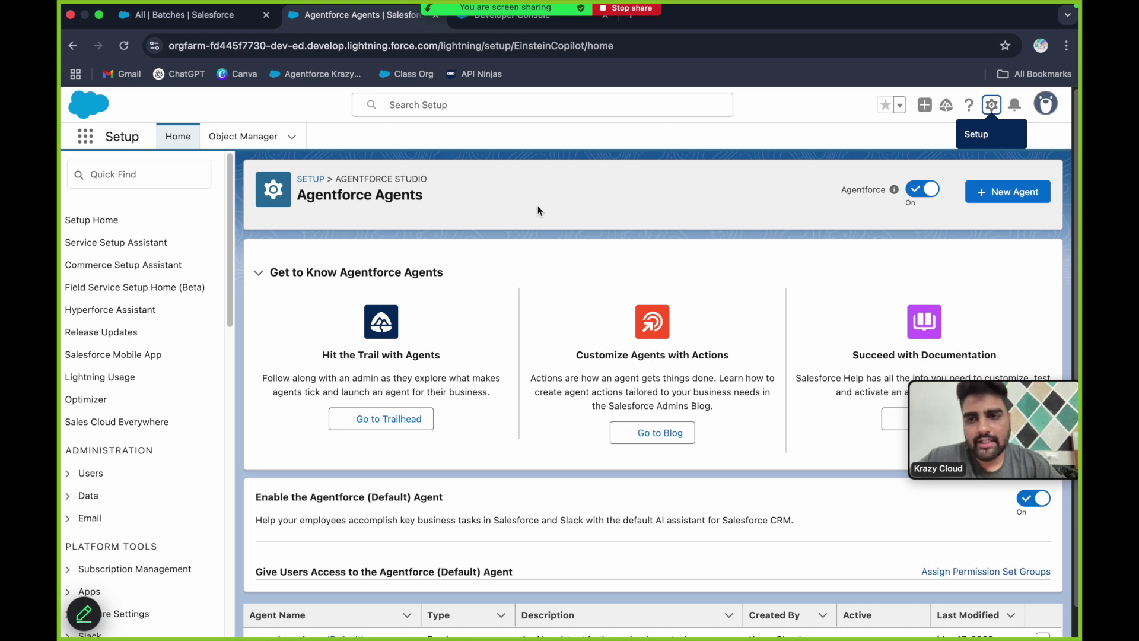
left_click(162, 173)
type("agentf")
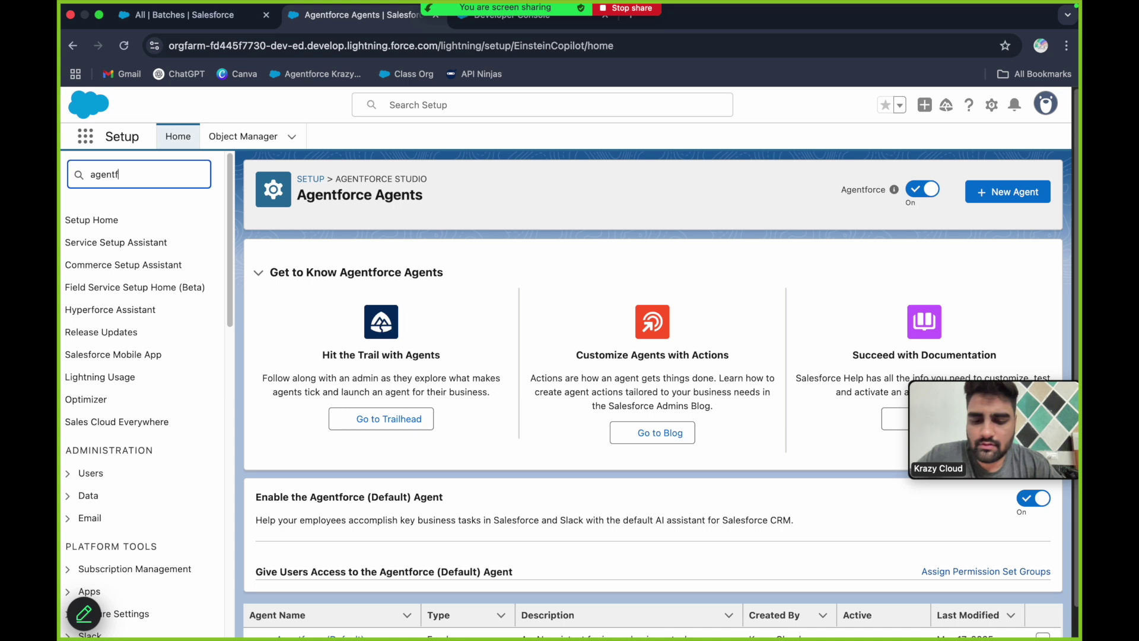
type("orce")
left_click(167, 397)
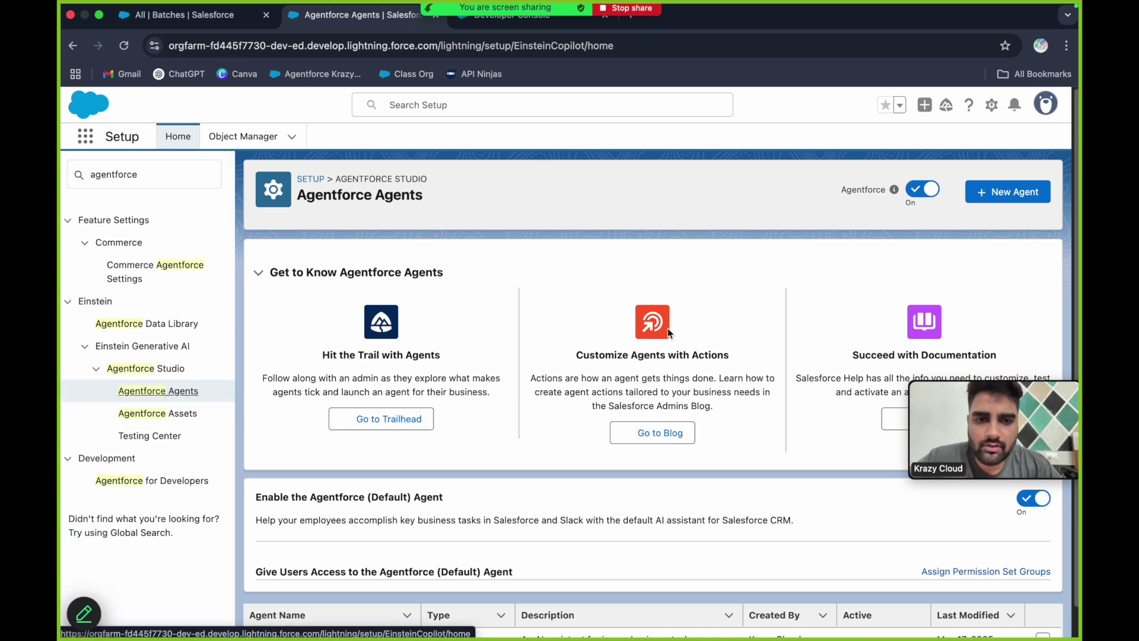
Step: Start a new agent from the Agentforce Service Agent template and proceed to its topic selection
left_click(1009, 191)
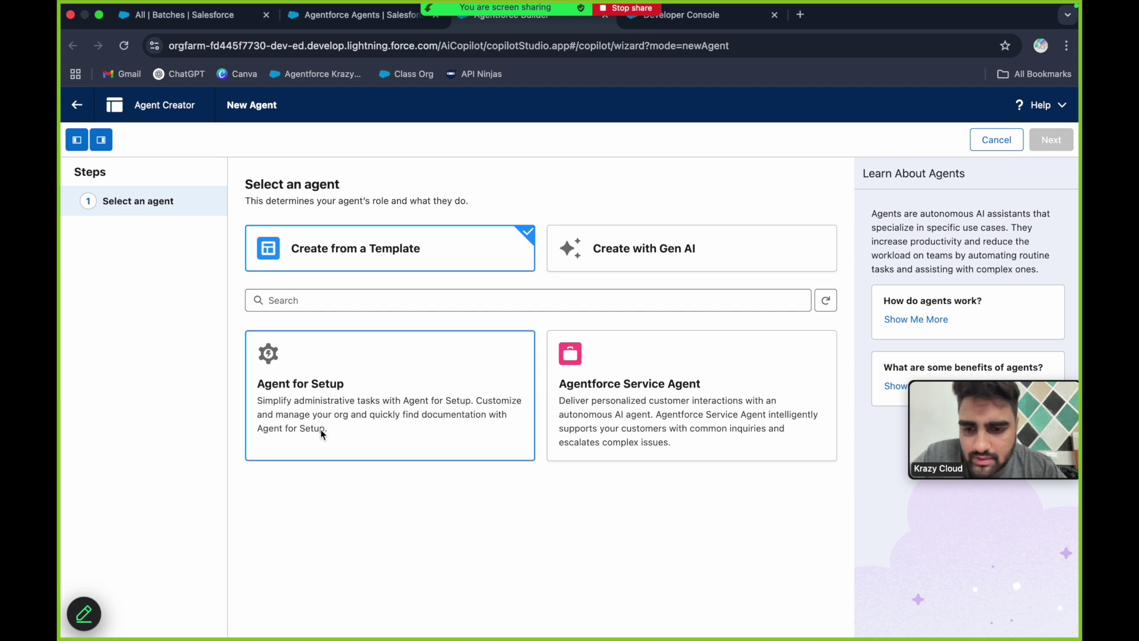
left_click(617, 374)
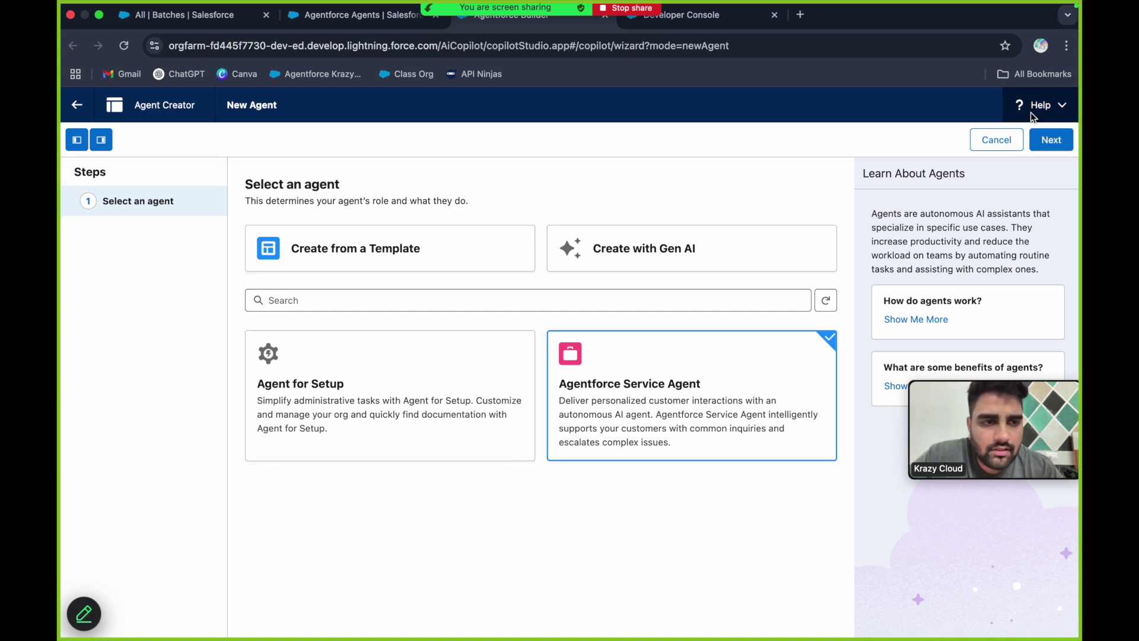
left_click(1051, 140)
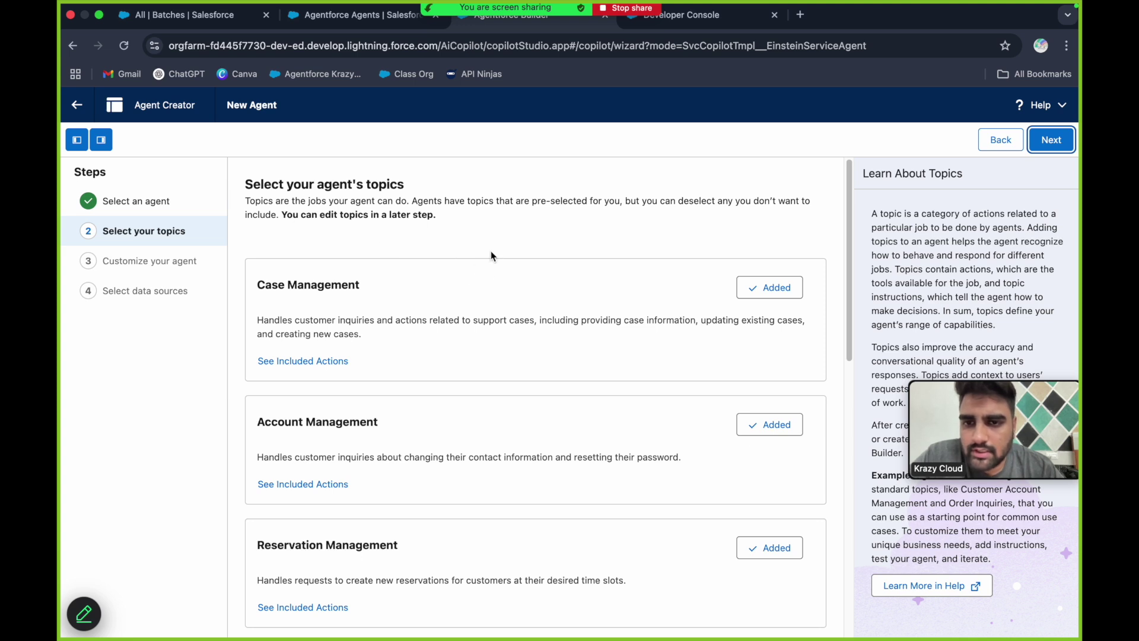
scroll(490, 251, "down", 1)
scroll(490, 255, "up", 1)
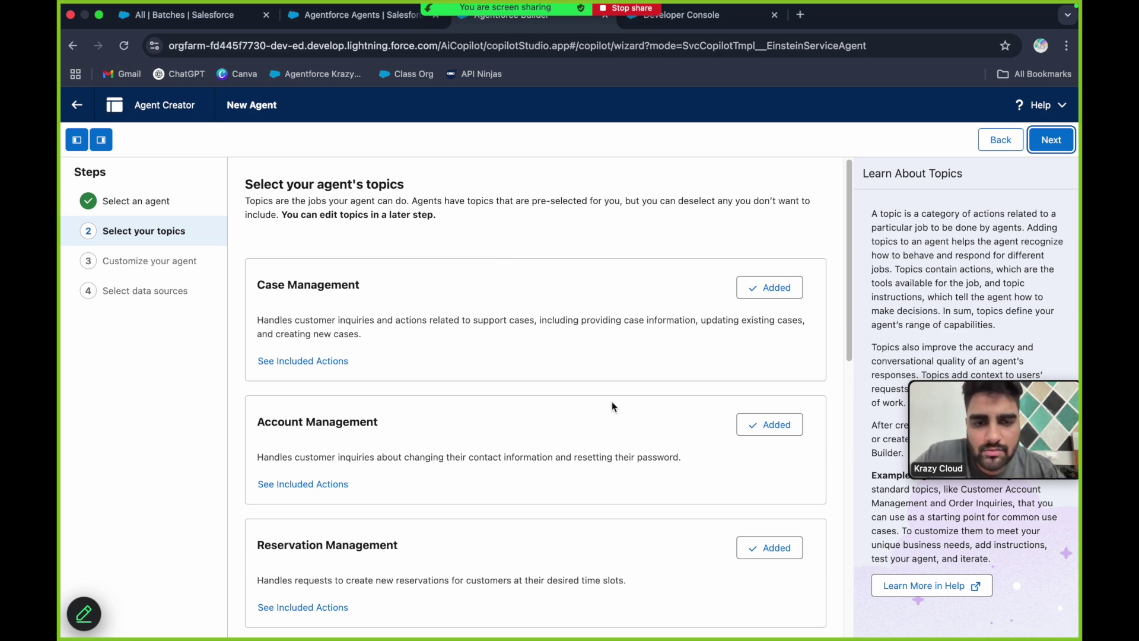
Step: Remove the Case Management, Account Management, Reservation Management and Delivery Issues topics from the new agent
scroll(611, 401, "down", 4)
scroll(611, 404, "down", 8)
scroll(611, 405, "up", 12)
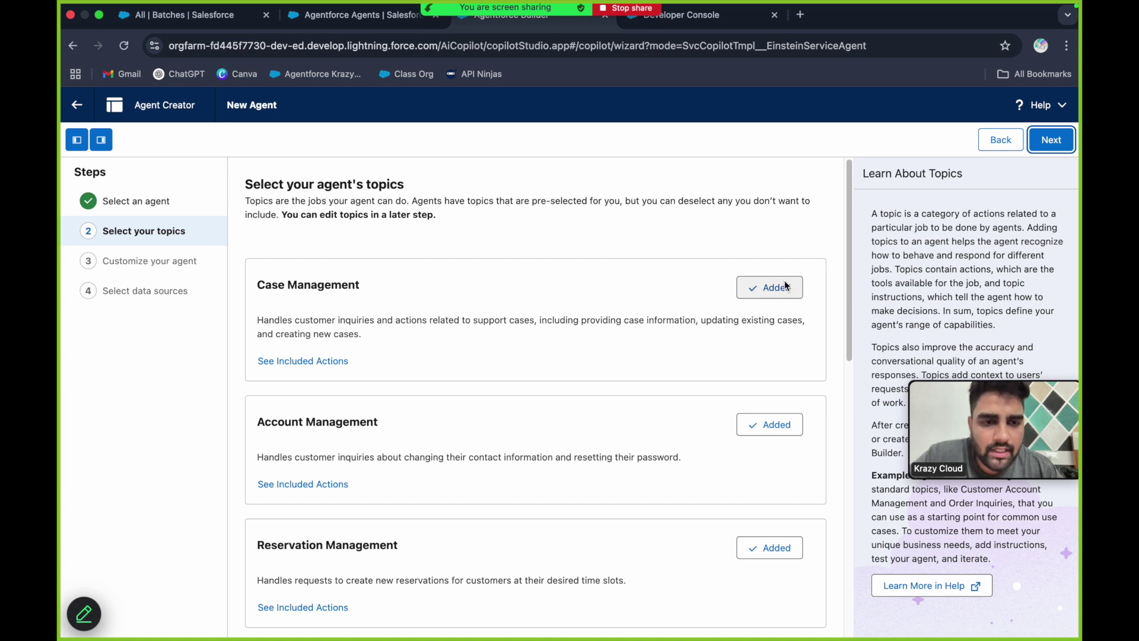
left_click(754, 299)
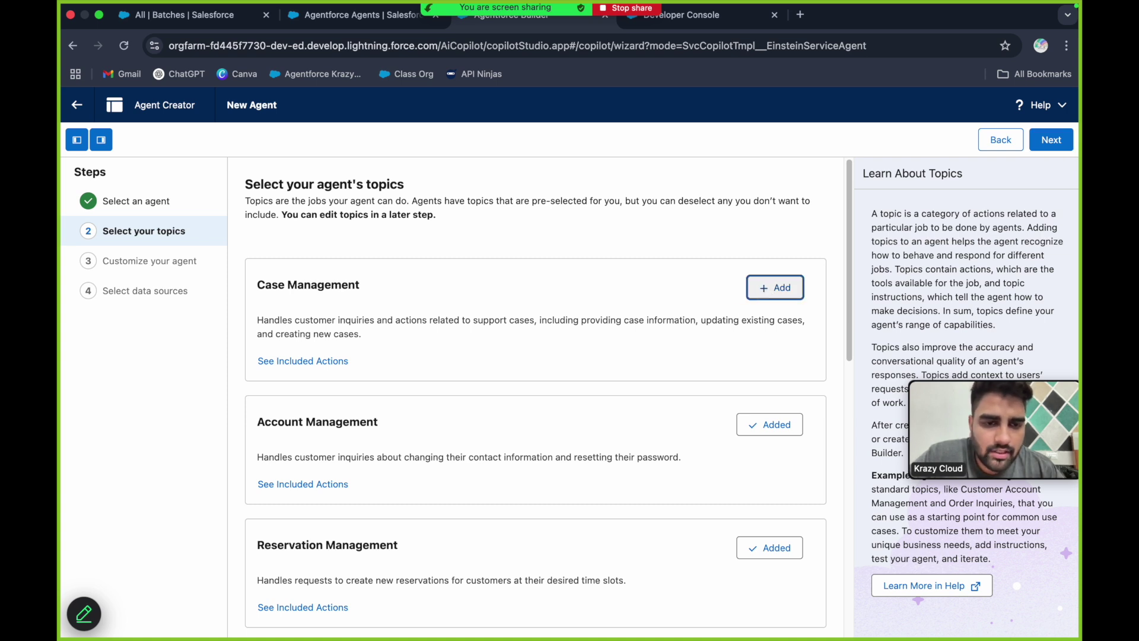
left_click(767, 422)
scroll(768, 423, "down", 3)
left_click(771, 457)
scroll(771, 457, "down", 4)
left_click(770, 454)
scroll(763, 536, "up", 5)
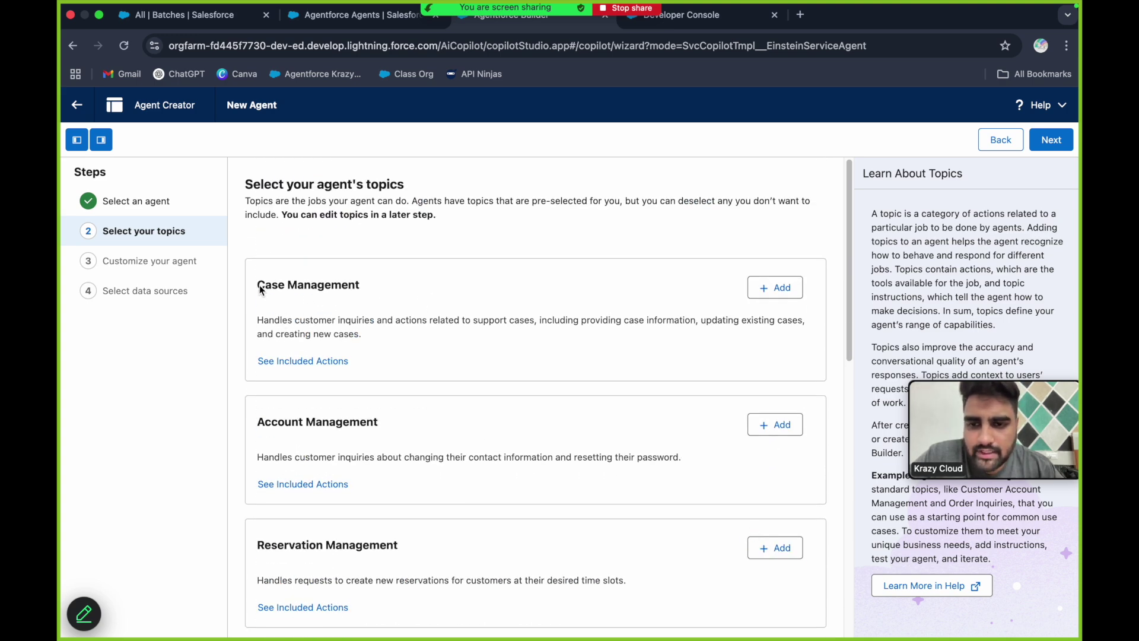
Step: Remove the Order Inquiries, Escalation, General FAQ and Service Customer Verification topics and proceed to customizing the agent
scroll(425, 297, "down", 5)
scroll(426, 295, "up", 2)
scroll(427, 294, "down", 2)
left_click(769, 234)
scroll(769, 233, "up", 3)
scroll(769, 233, "down", 3)
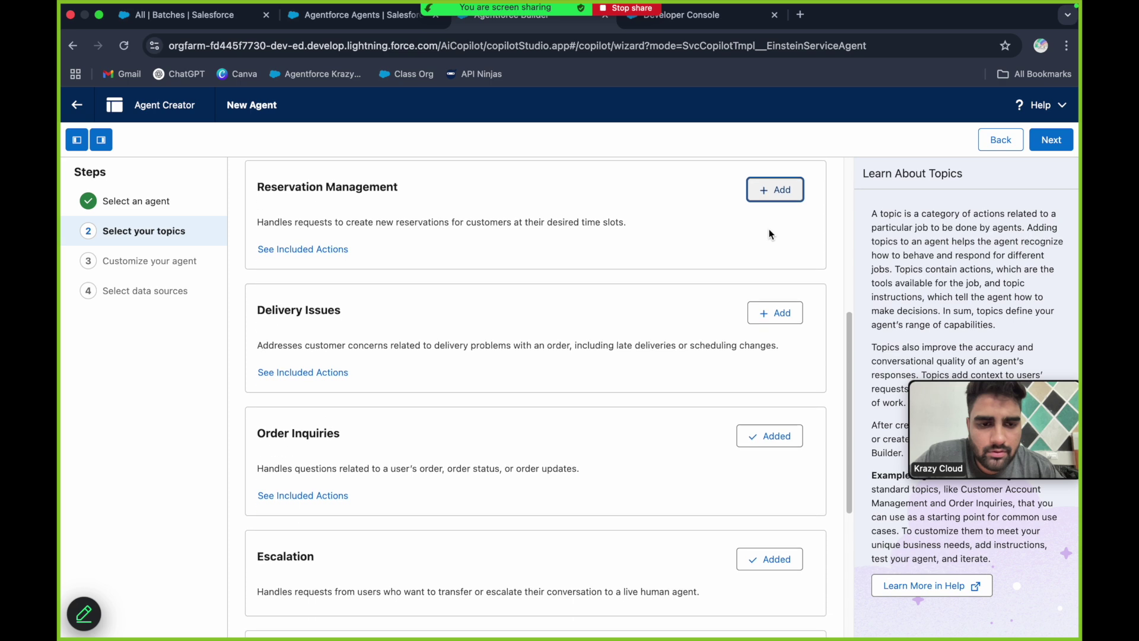
left_click(774, 416)
scroll(773, 417, "down", 2)
left_click(773, 420)
left_click(771, 521)
scroll(760, 479, "down", 3)
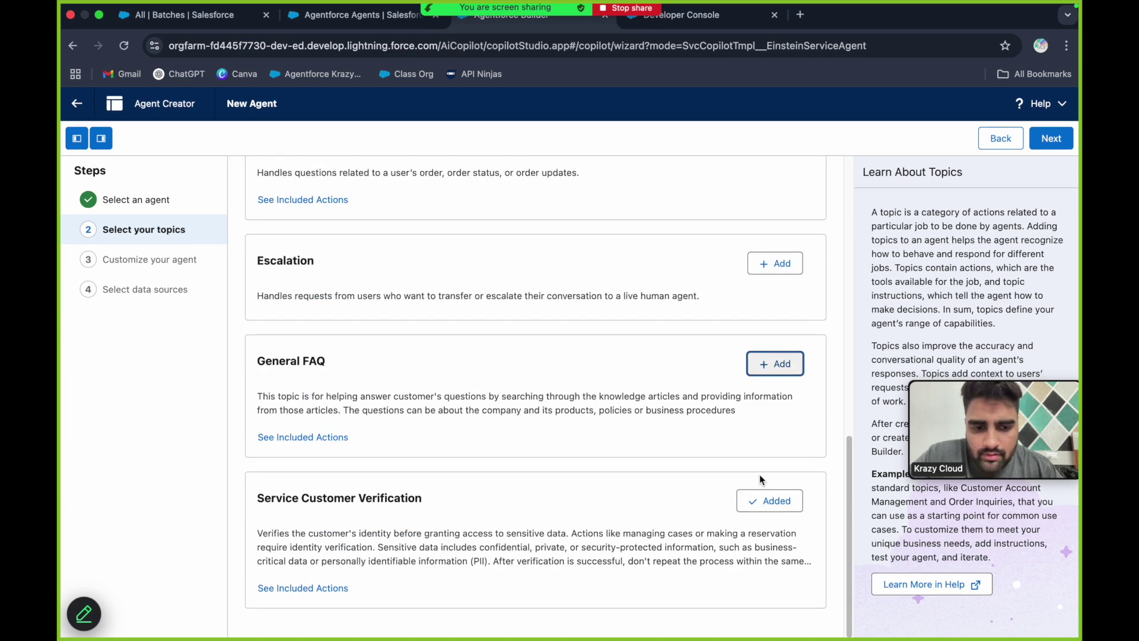
left_click(769, 502)
scroll(770, 501, "up", 10)
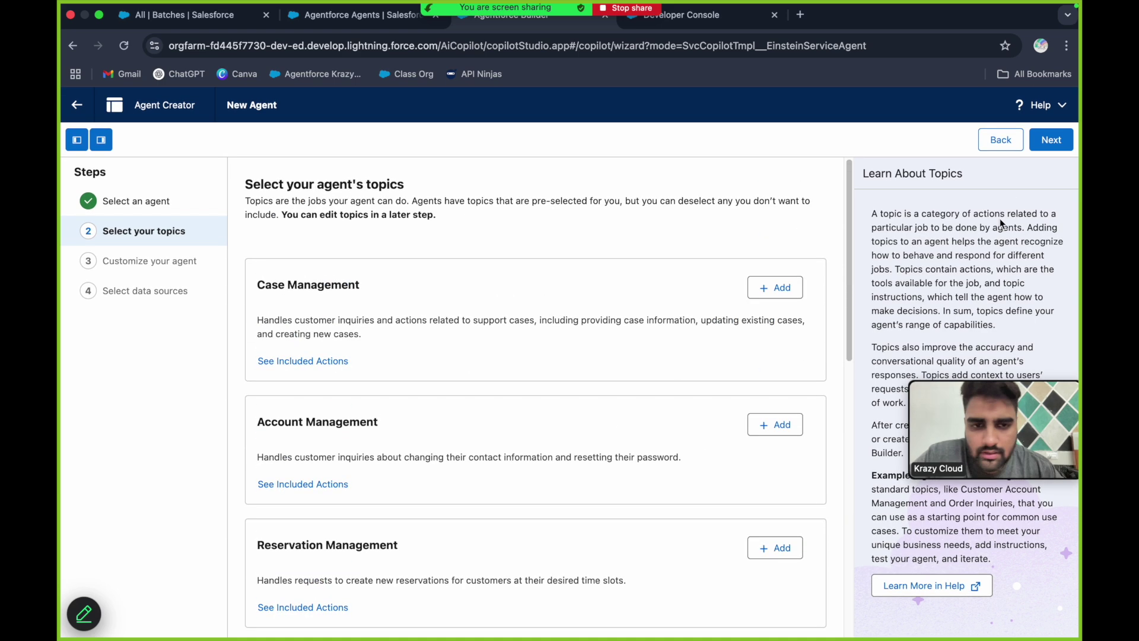
left_click(1048, 141)
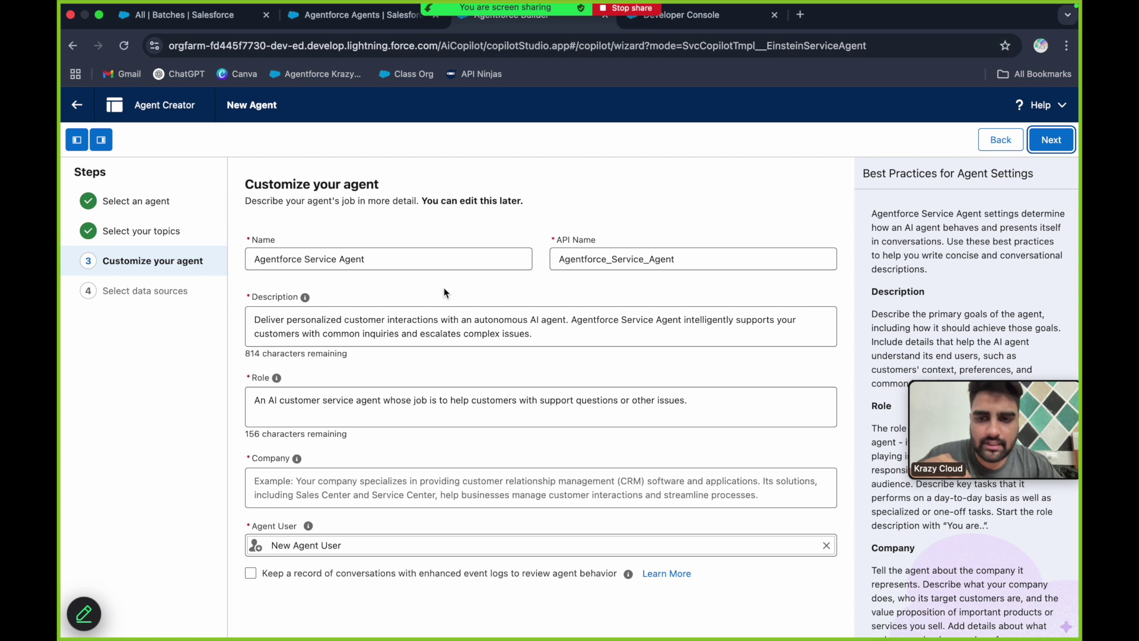
Step: Replace the agent's default name with "My First Custom Agent"
left_click(379, 258)
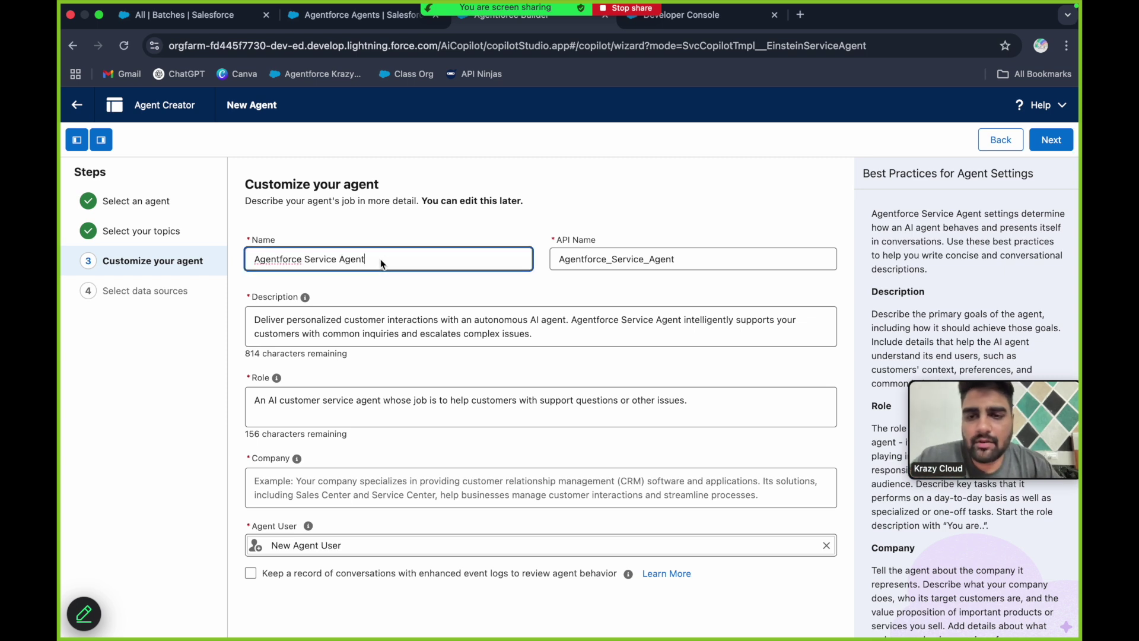
key("super+a")
key("BackSpace")
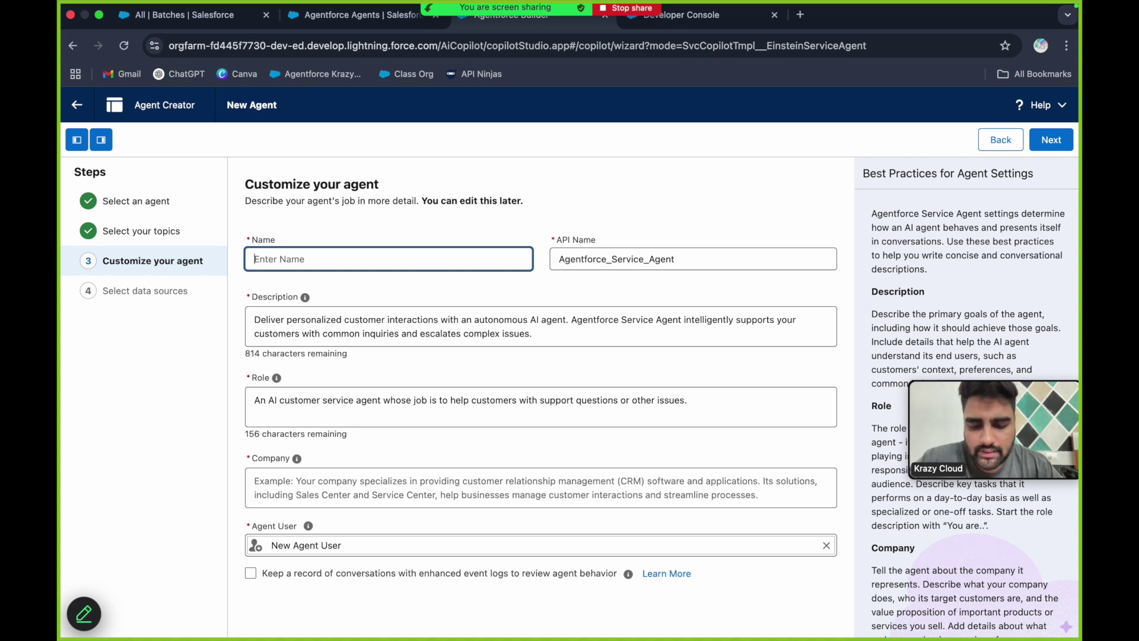
type("My Firt")
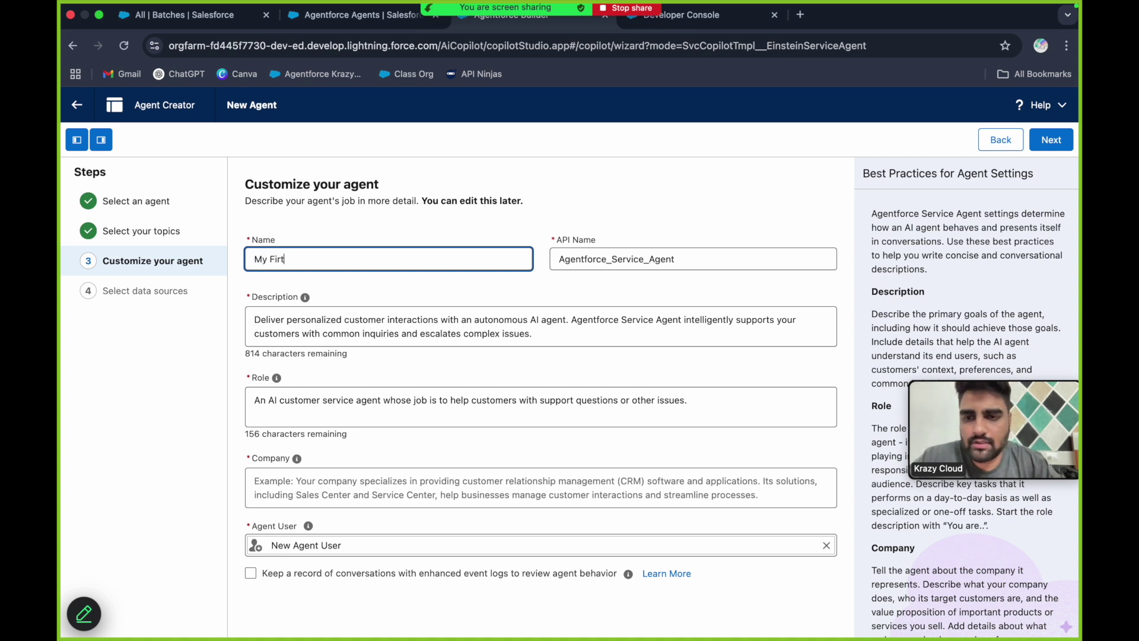
key("BackSpace")
type("st Custom ")
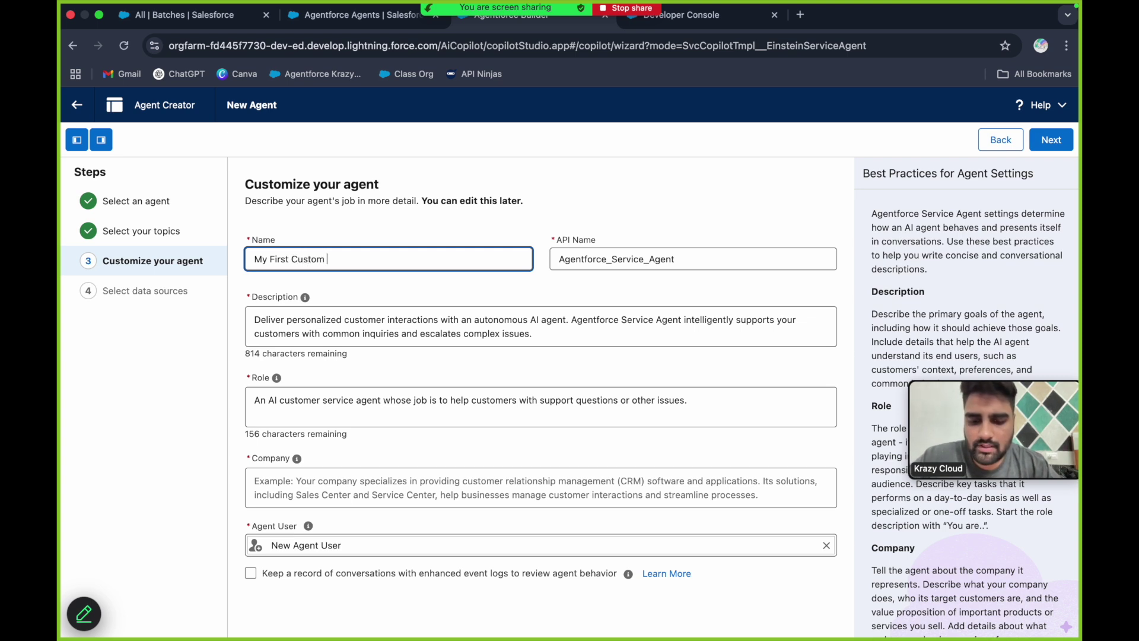
type("Agent")
Step: Clear the old API name and have it regenerated from the agent's name as My_First_Custom_Agent
left_click(677, 255)
key("super+a")
key("BackSpace")
left_click(499, 250)
left_click(615, 259)
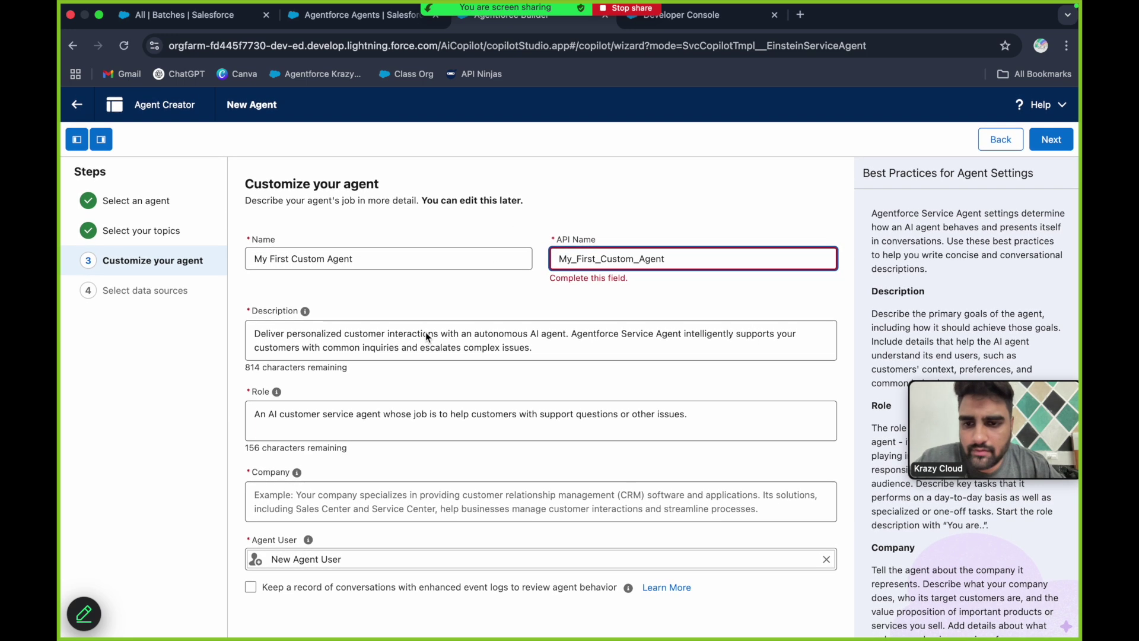
Step: Replace the agent's description with "This agent is used to provide Batch Information."
left_click(534, 342)
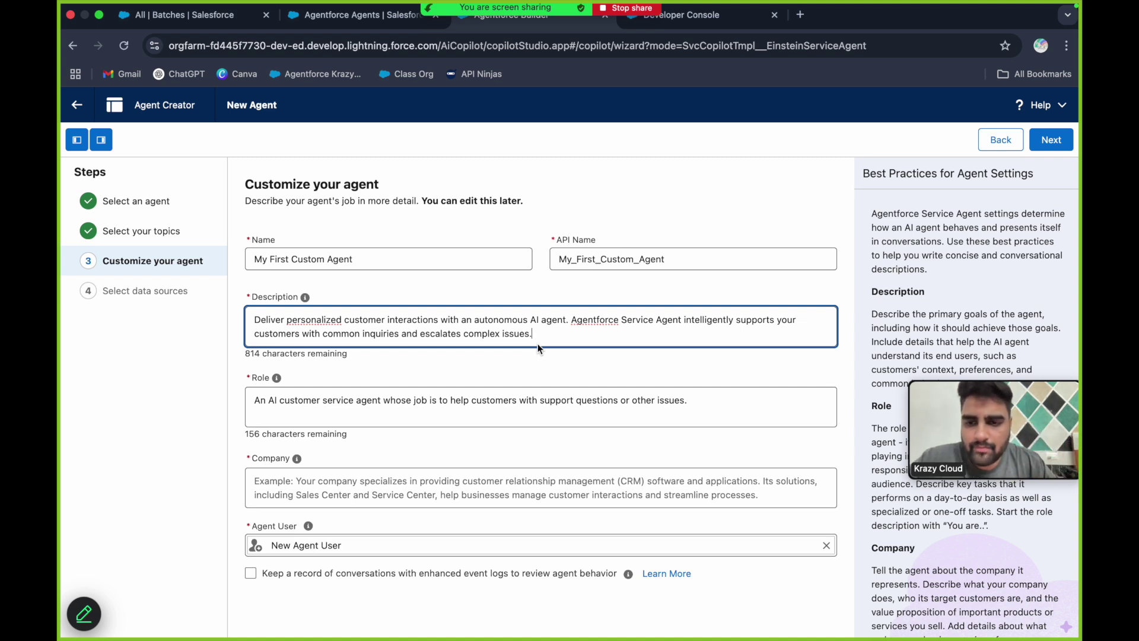
key("super+a")
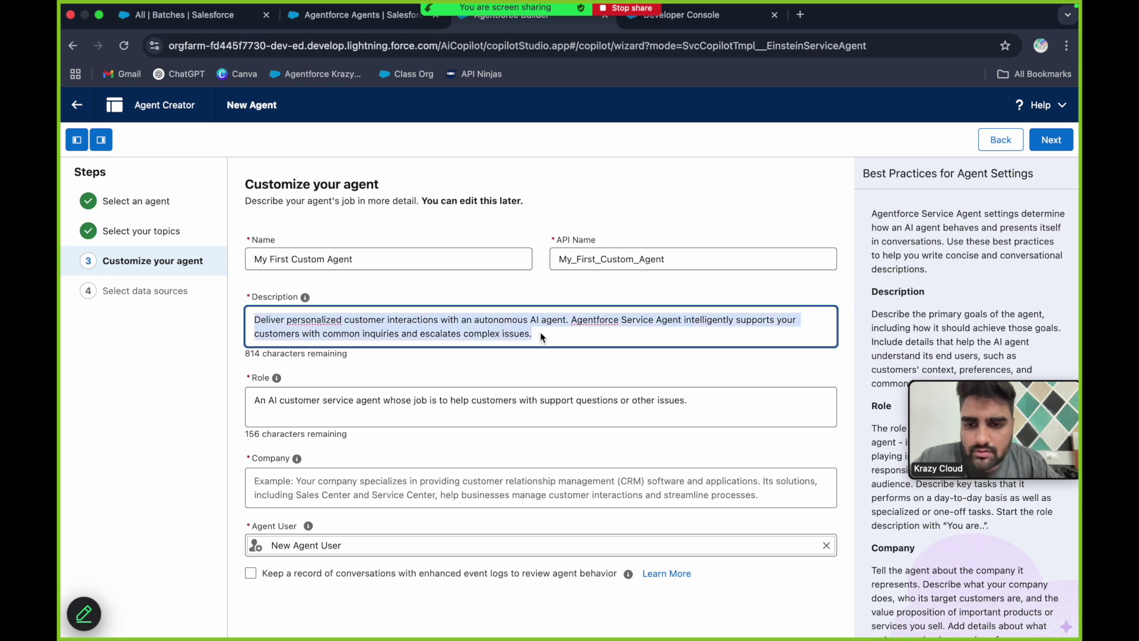
key("BackSpace")
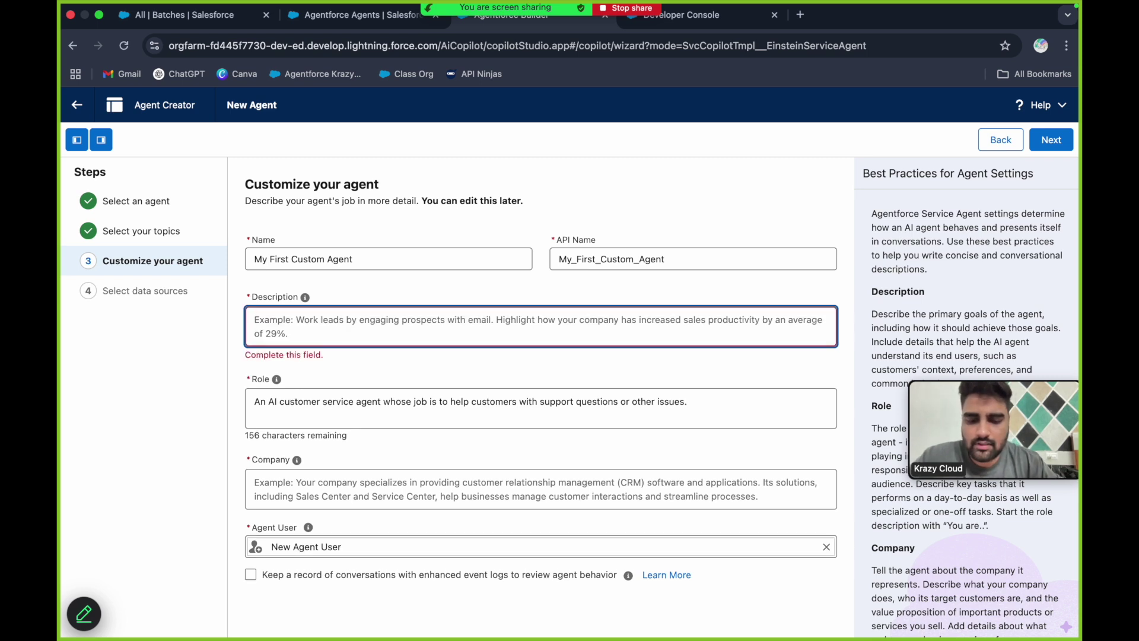
type("This agent is ")
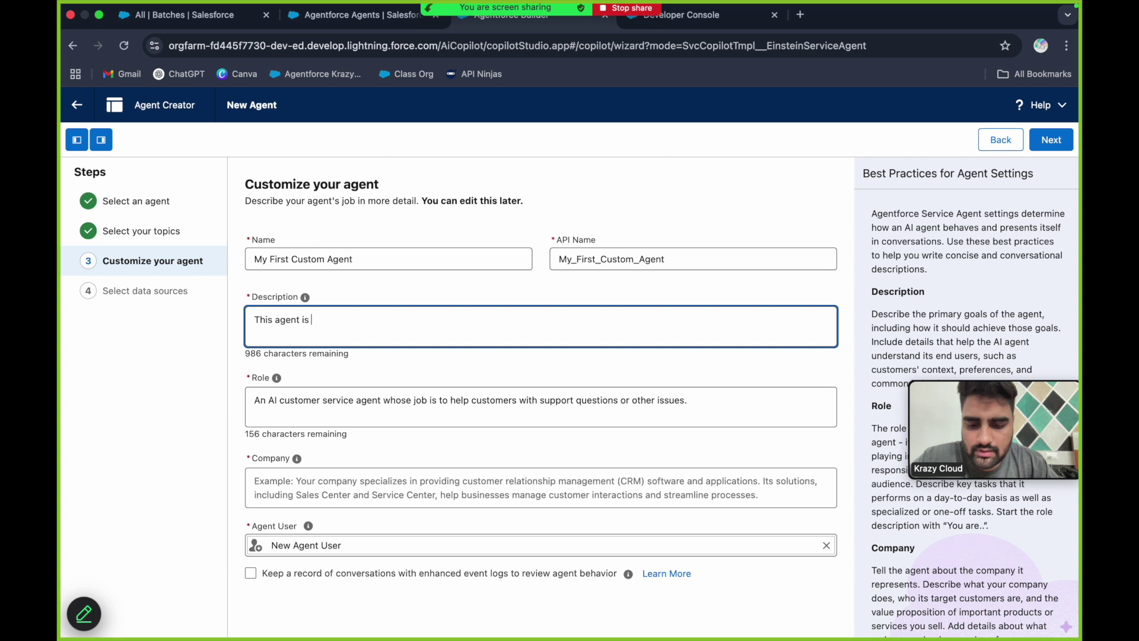
type("used to pr")
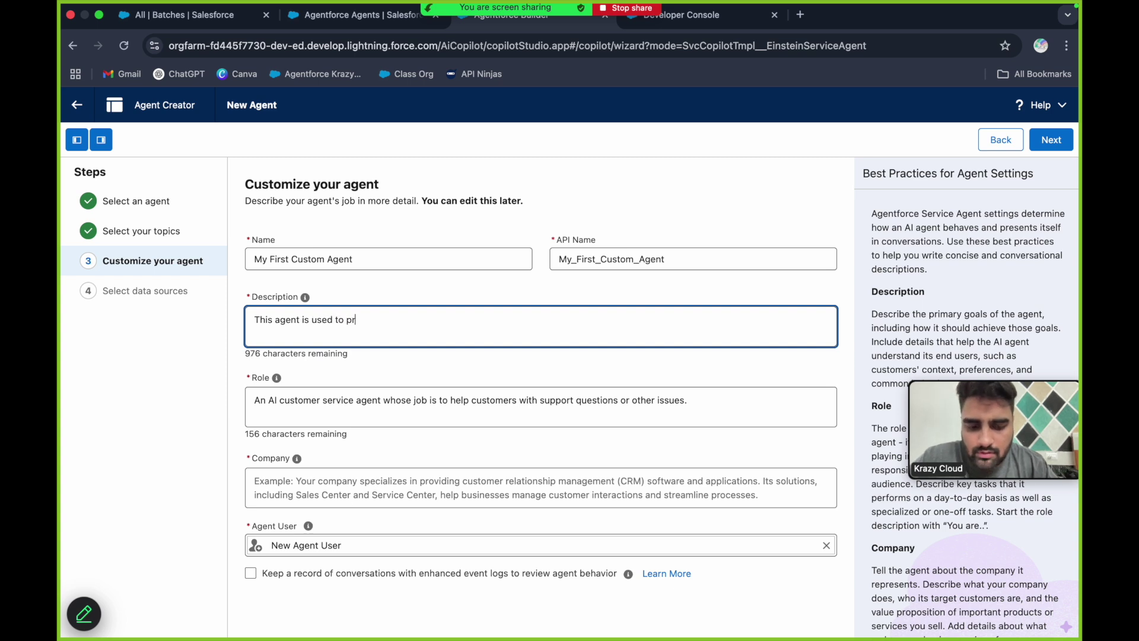
type("ovide Batch")
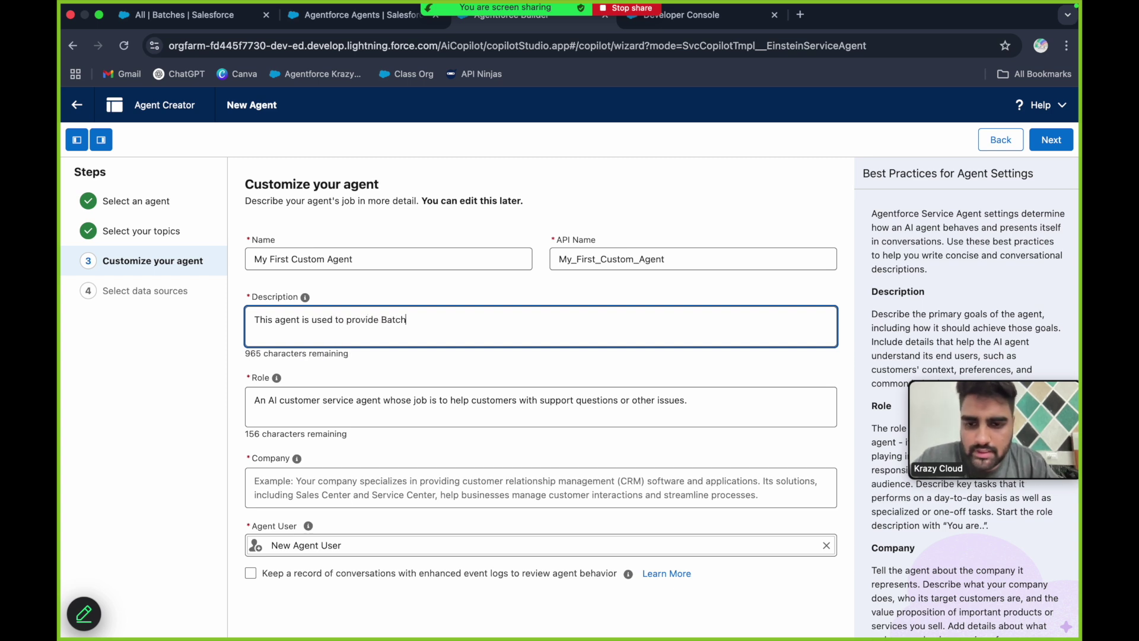
type(" Ifnf")
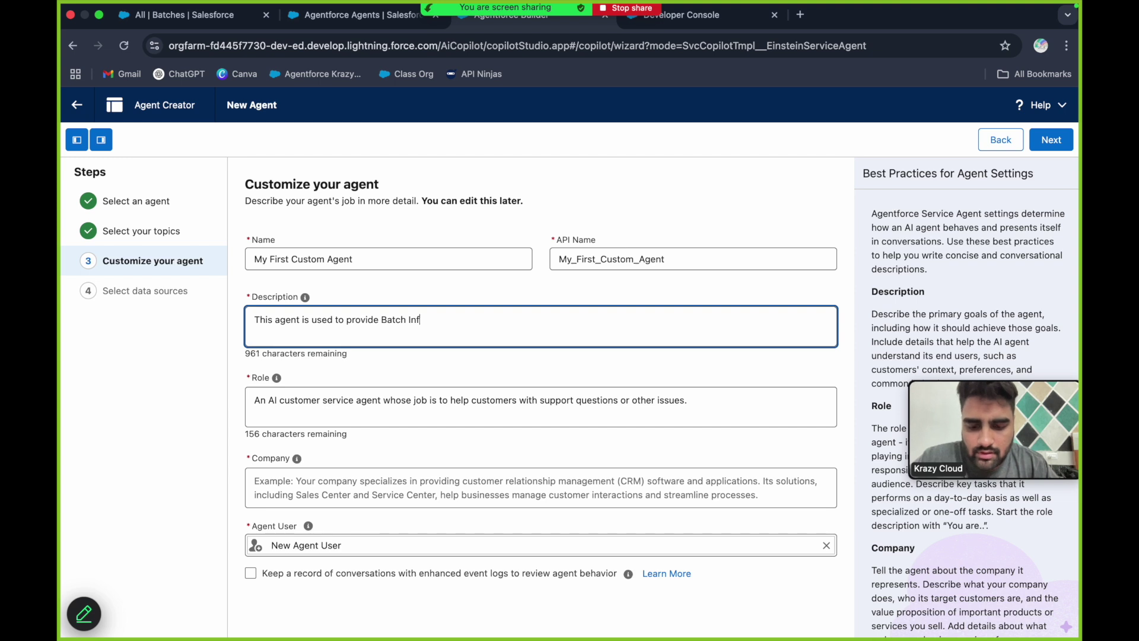
type("ormation.")
Step: Clear the default text from the agent's Role field
left_click(358, 410)
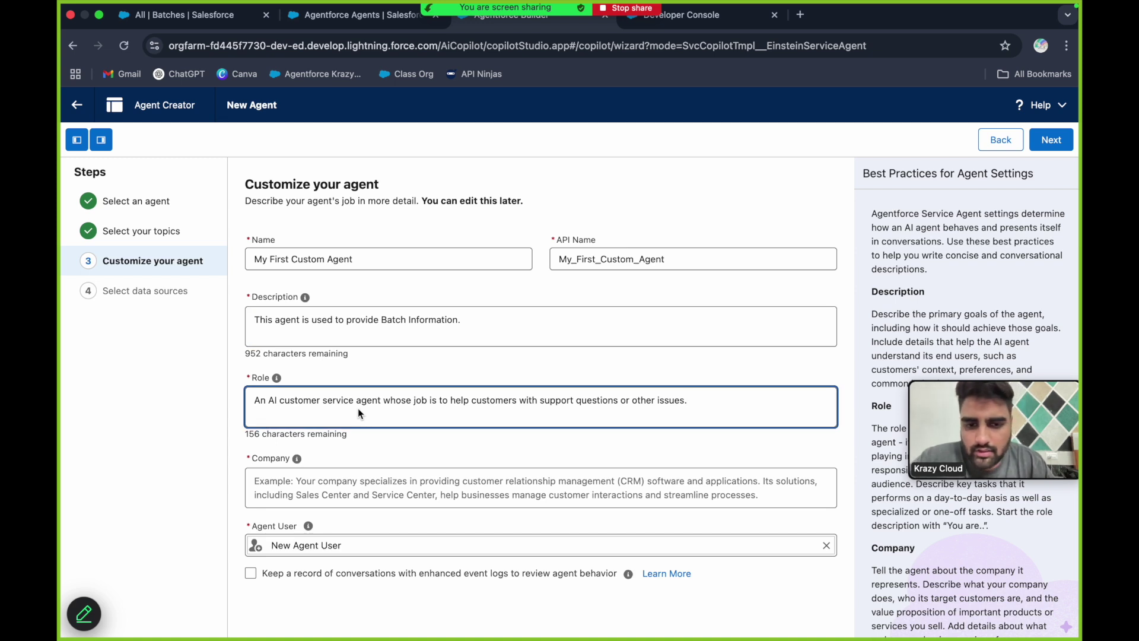
key("super+a")
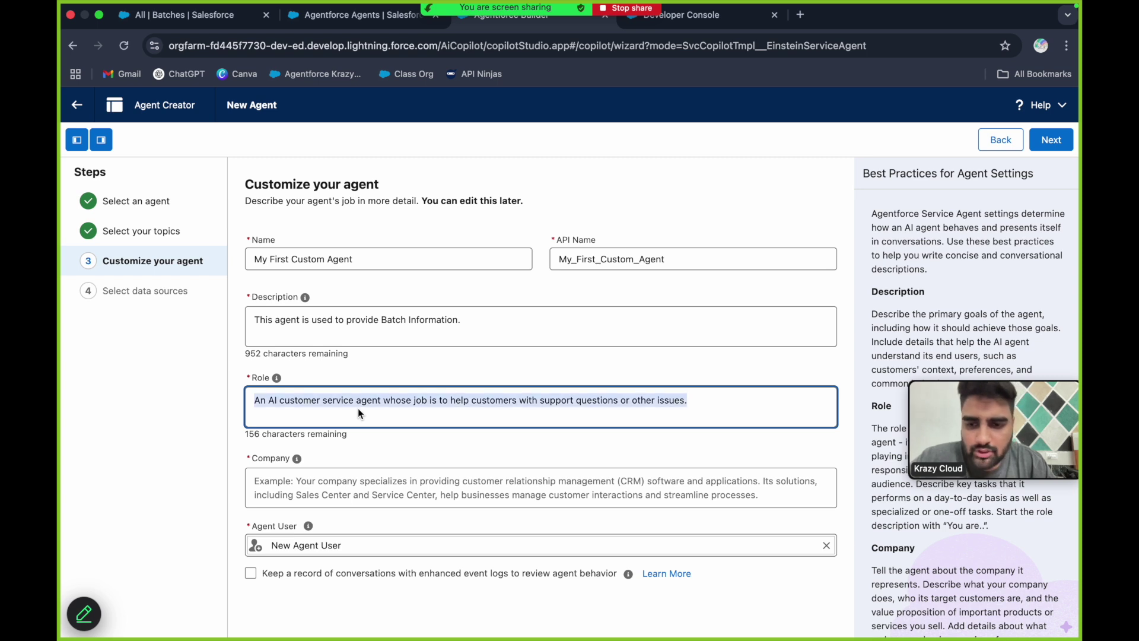
key("BackSpace")
type("The ")
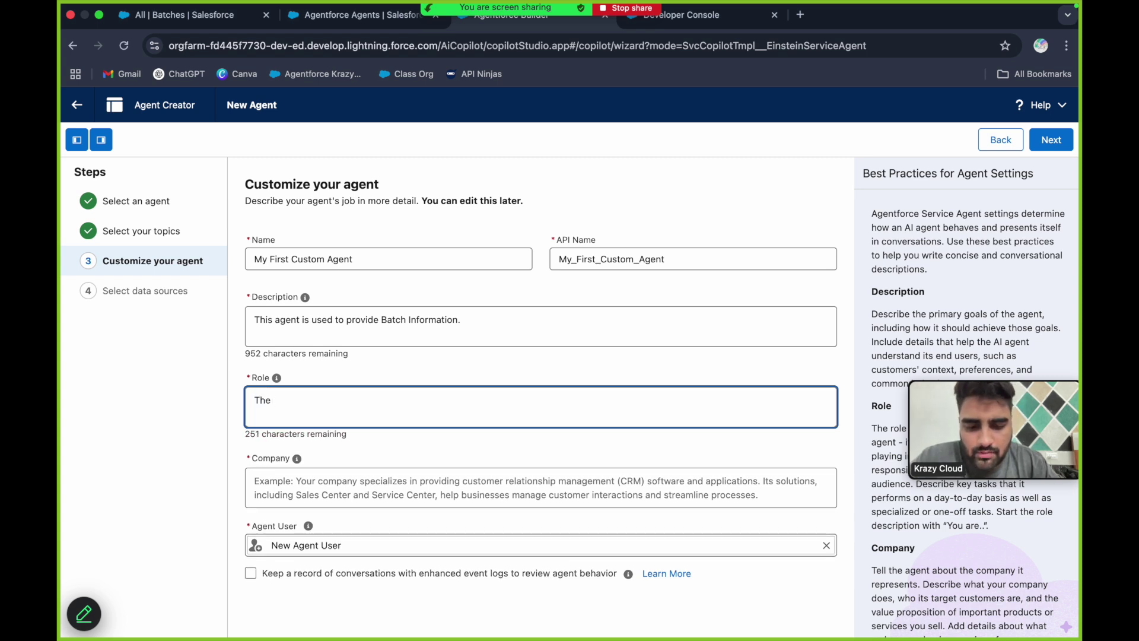
type("job of this")
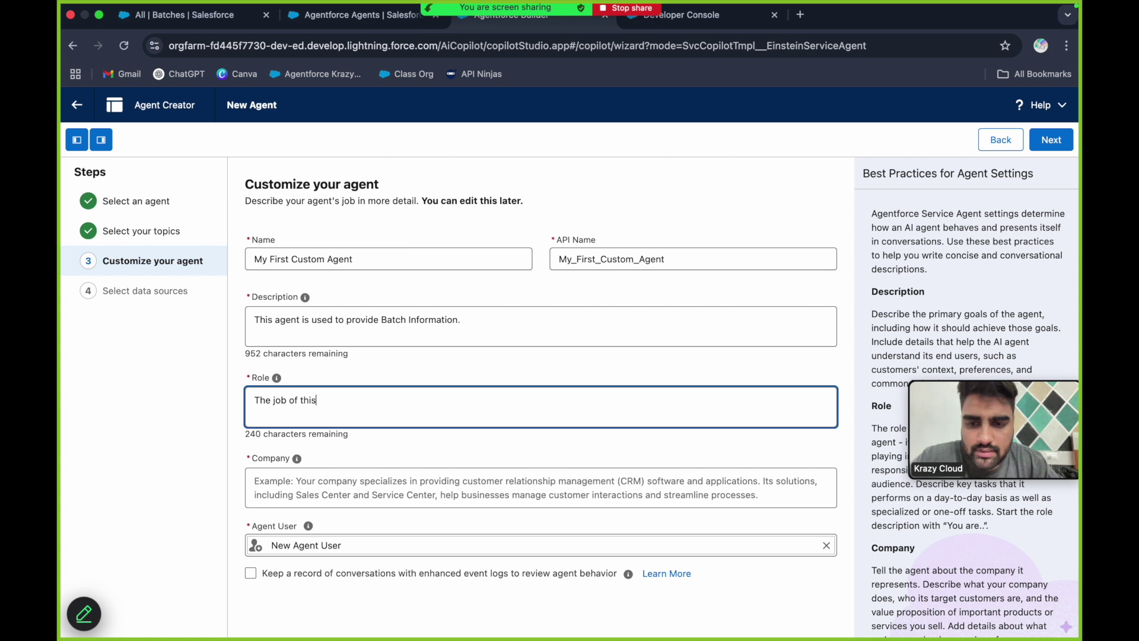
type(" agent is to ta")
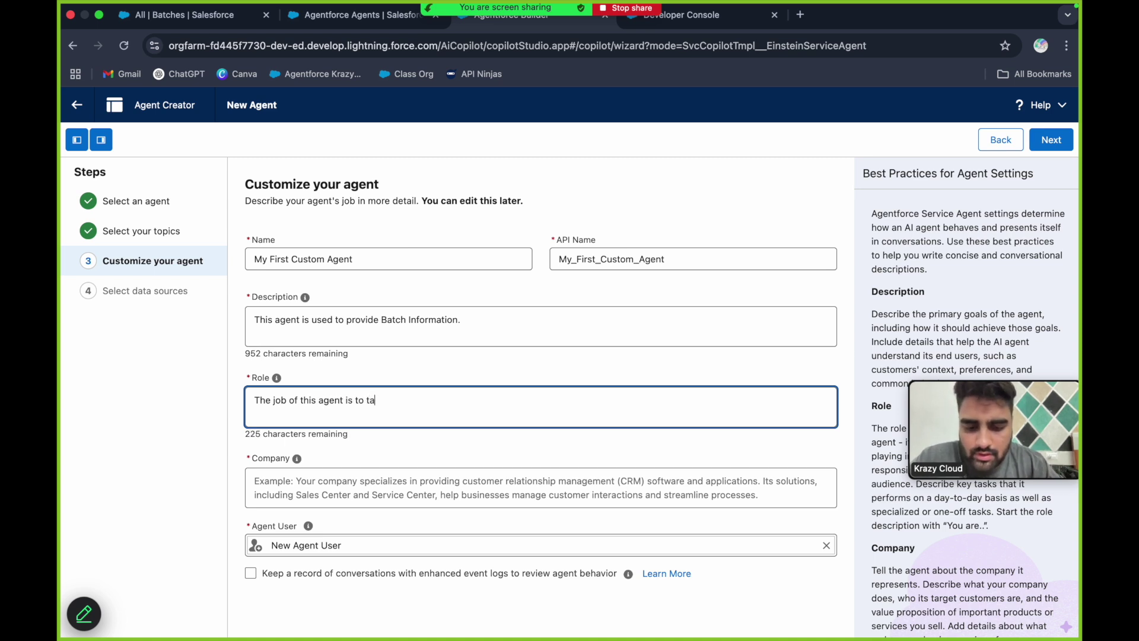
type("ke an user ")
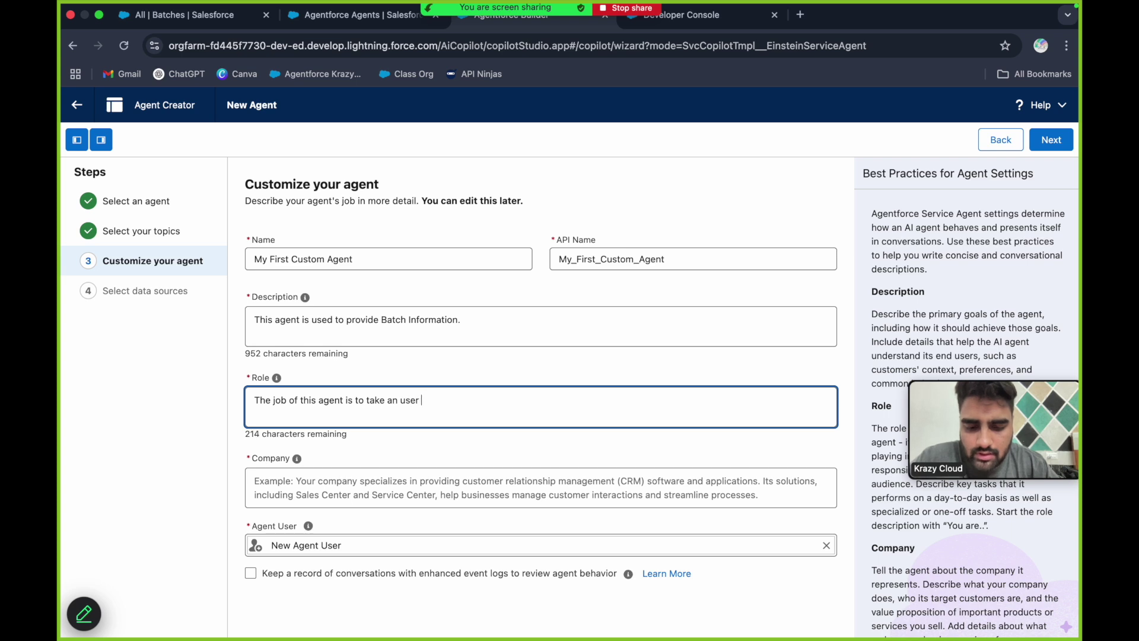
type("input and ")
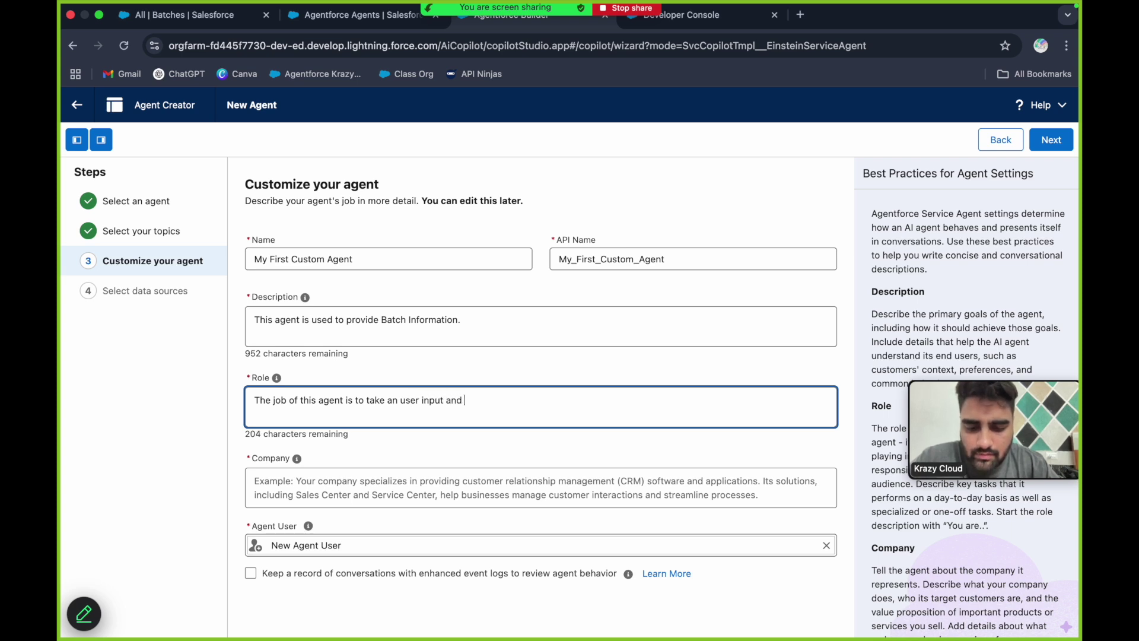
type("based on that ")
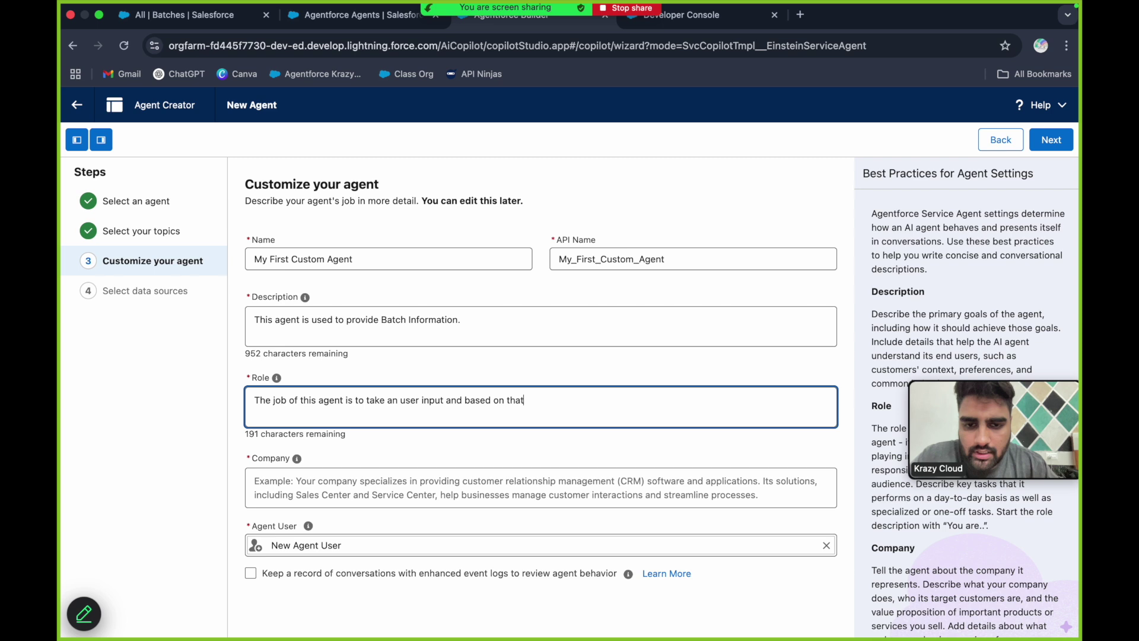
type("input ")
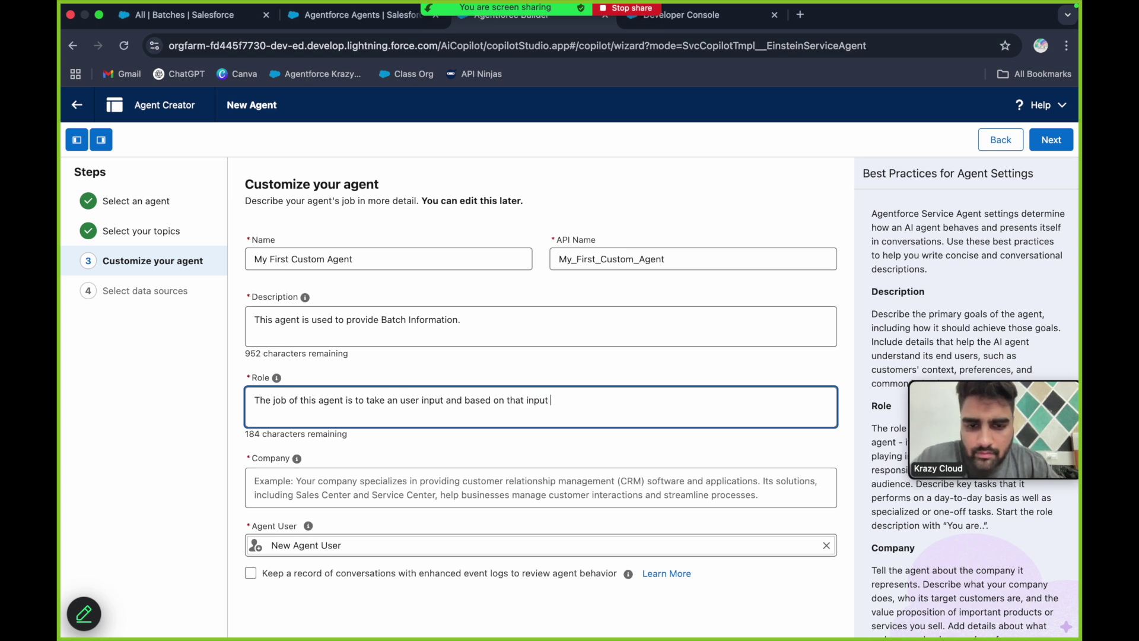
type("it ha")
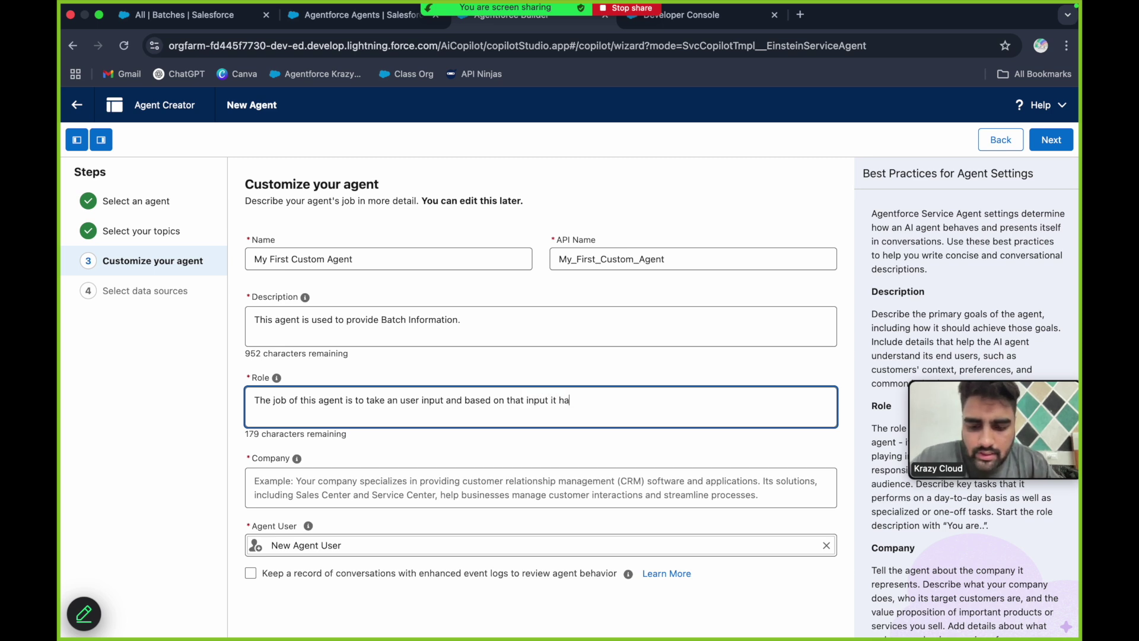
type("s to")
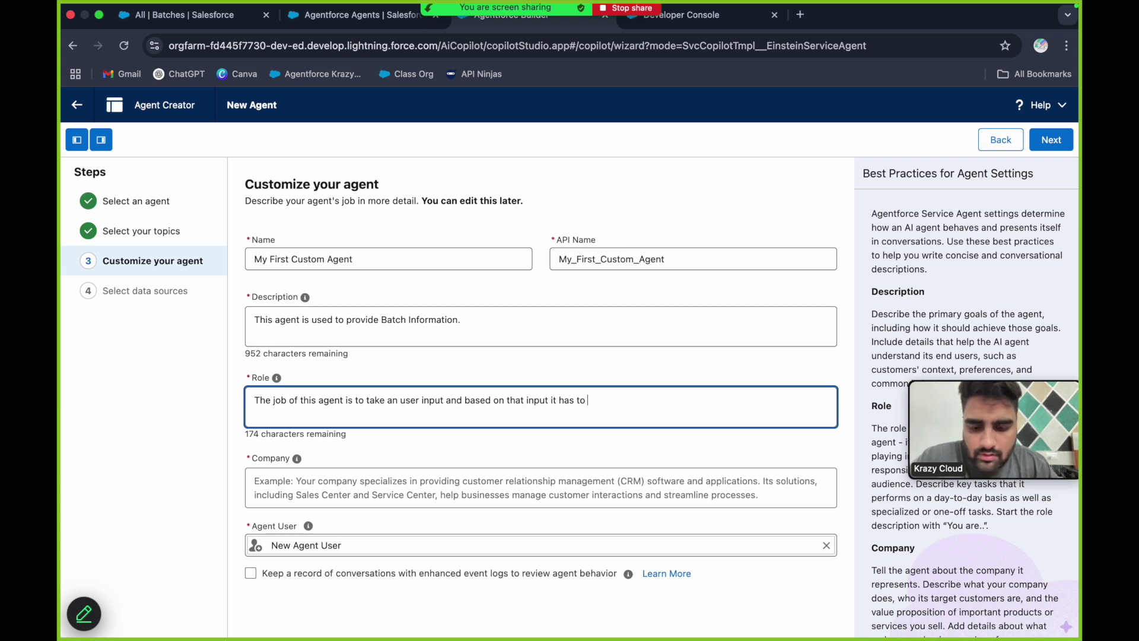
key("super+a")
key("BackSpace")
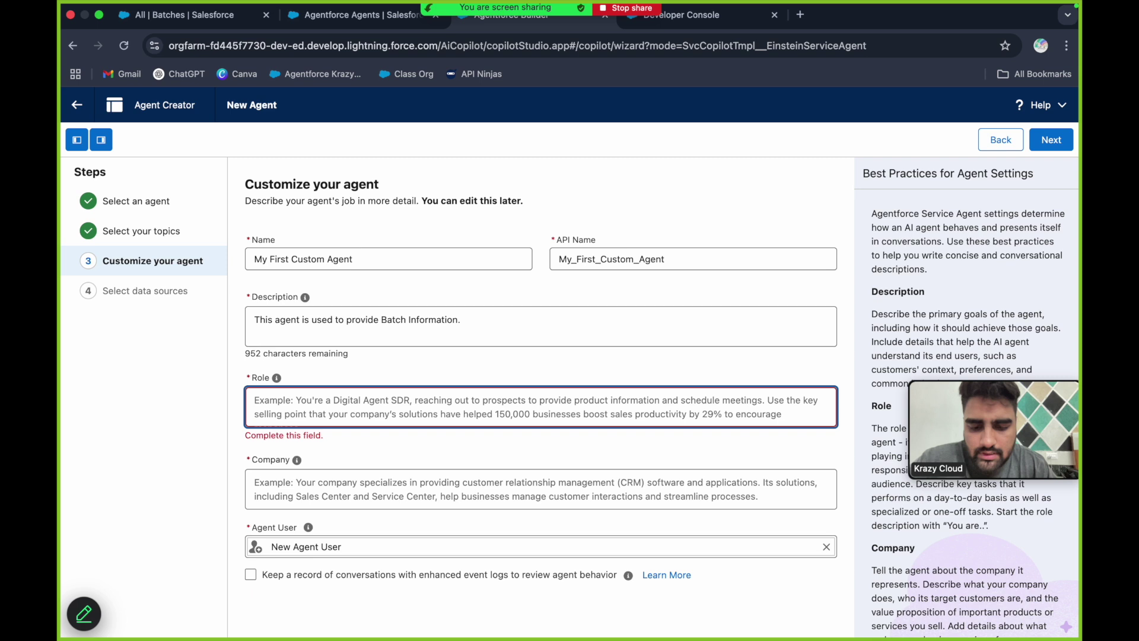
Step: Fill in the agent's Role with "This agent is used to provide Batch related information only."
type("This agent ")
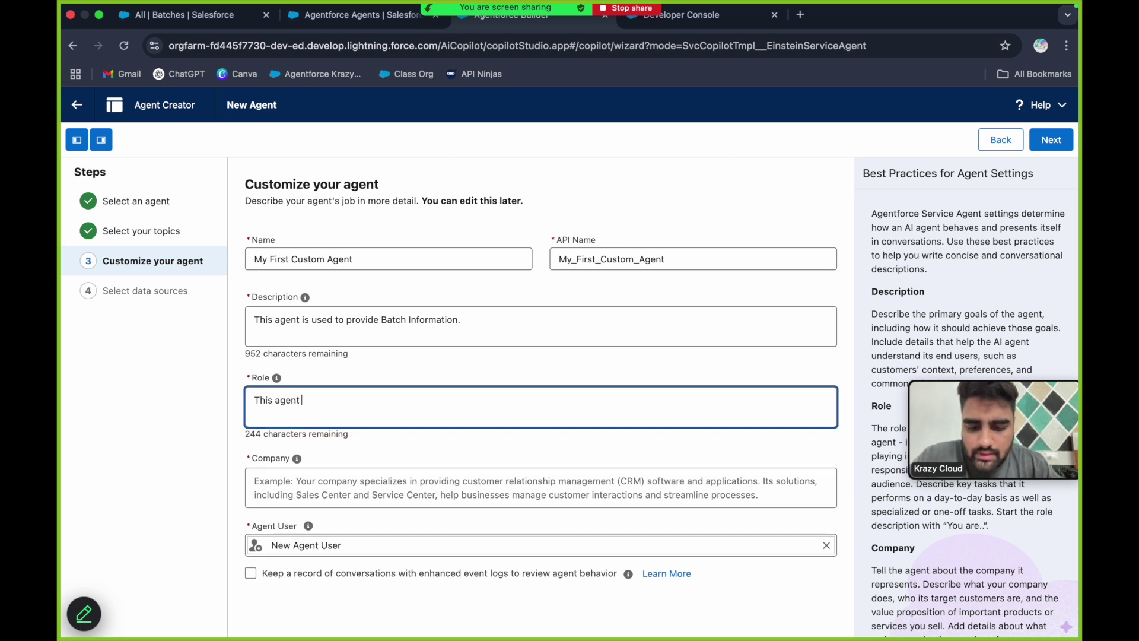
type("is used to ")
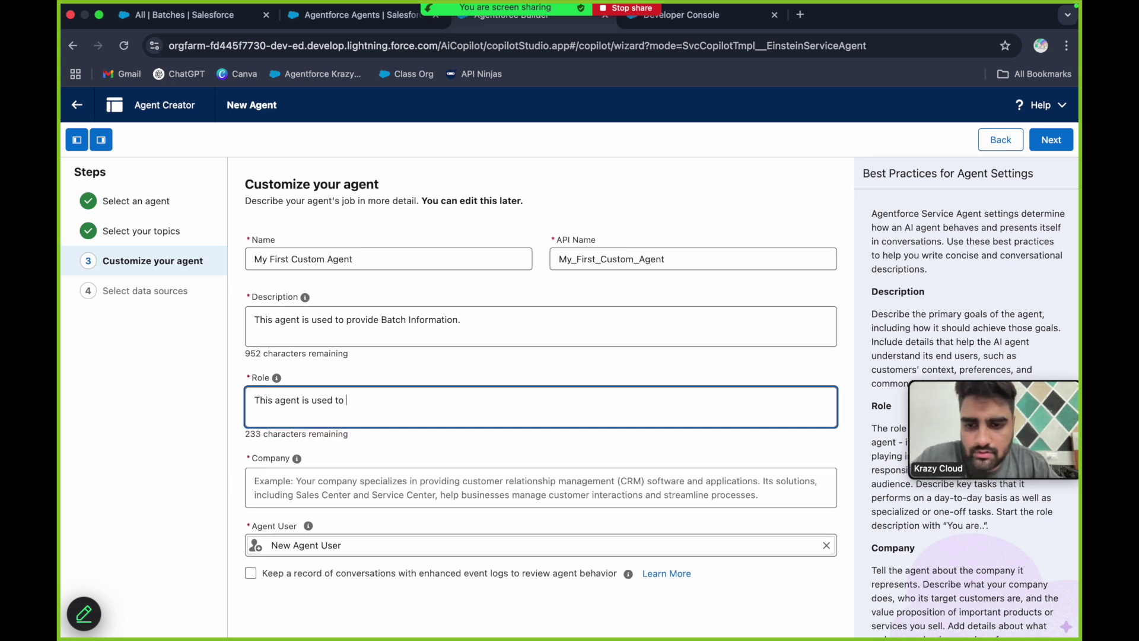
type("provide")
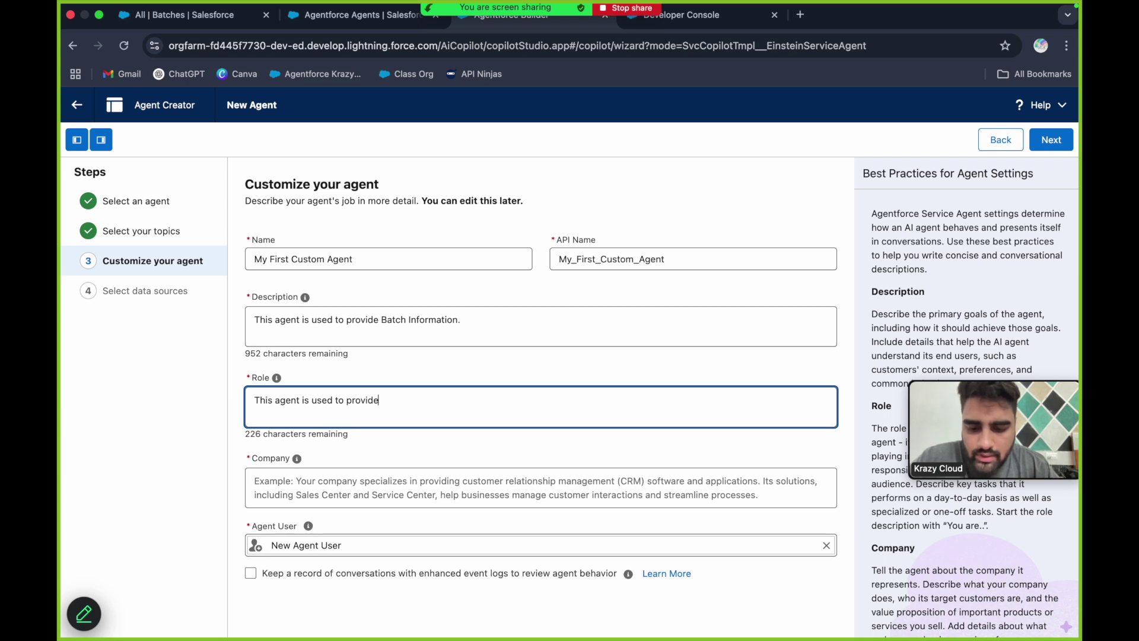
type(" Batch relat")
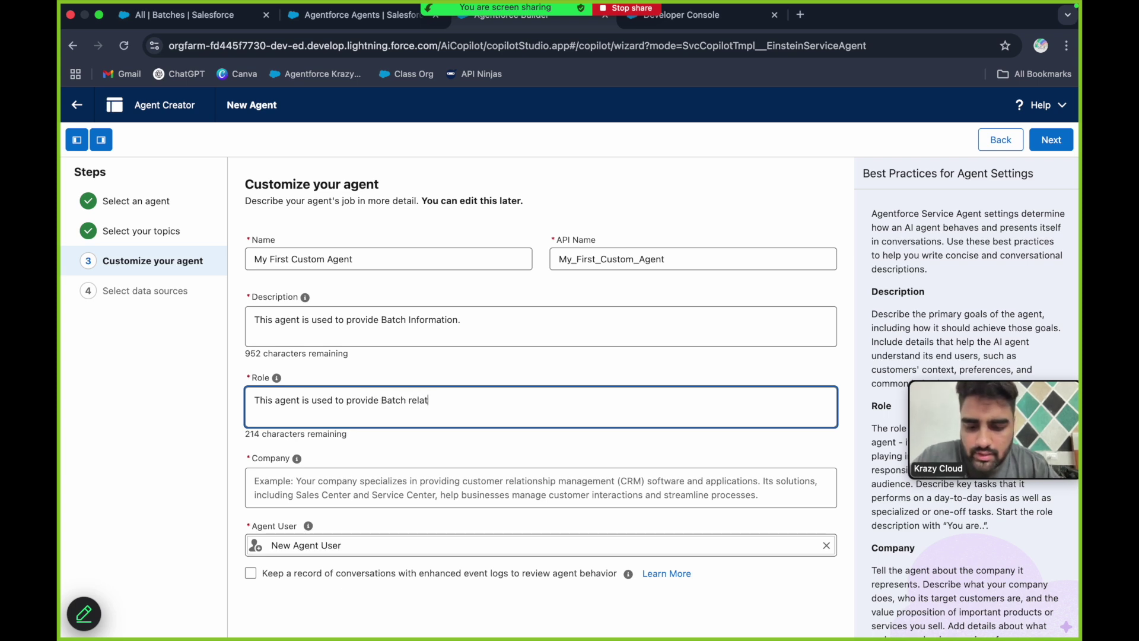
type("ed infomrati")
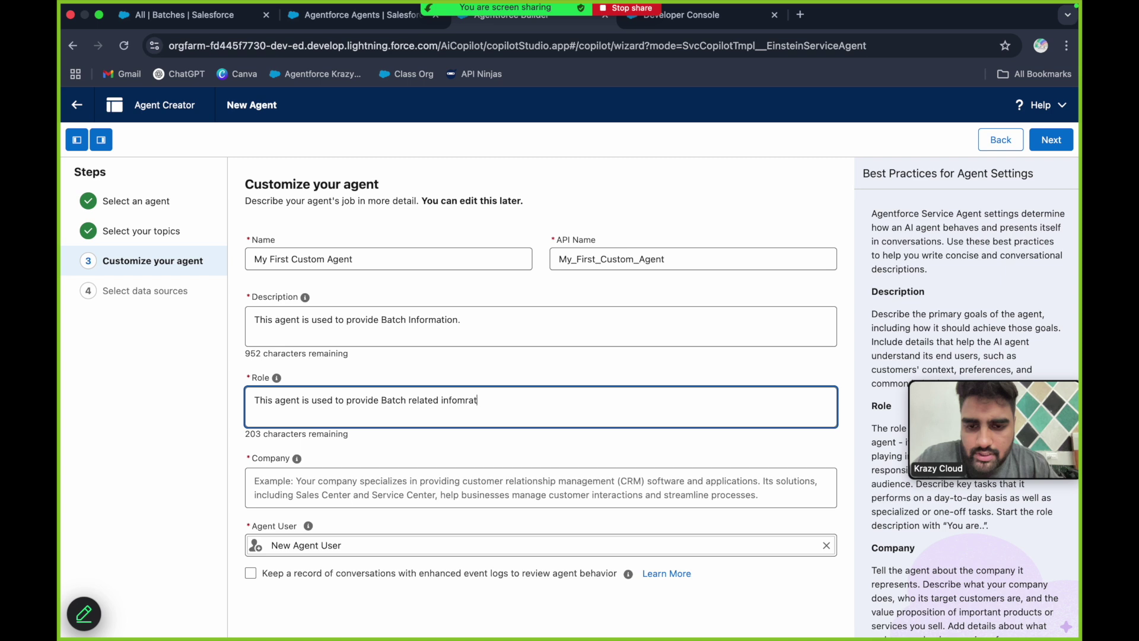
key("BackSpace")
key("BackSpace")
key("BackSpace")
key("BackSpace")
key("BackSpace")
type("rmation only")
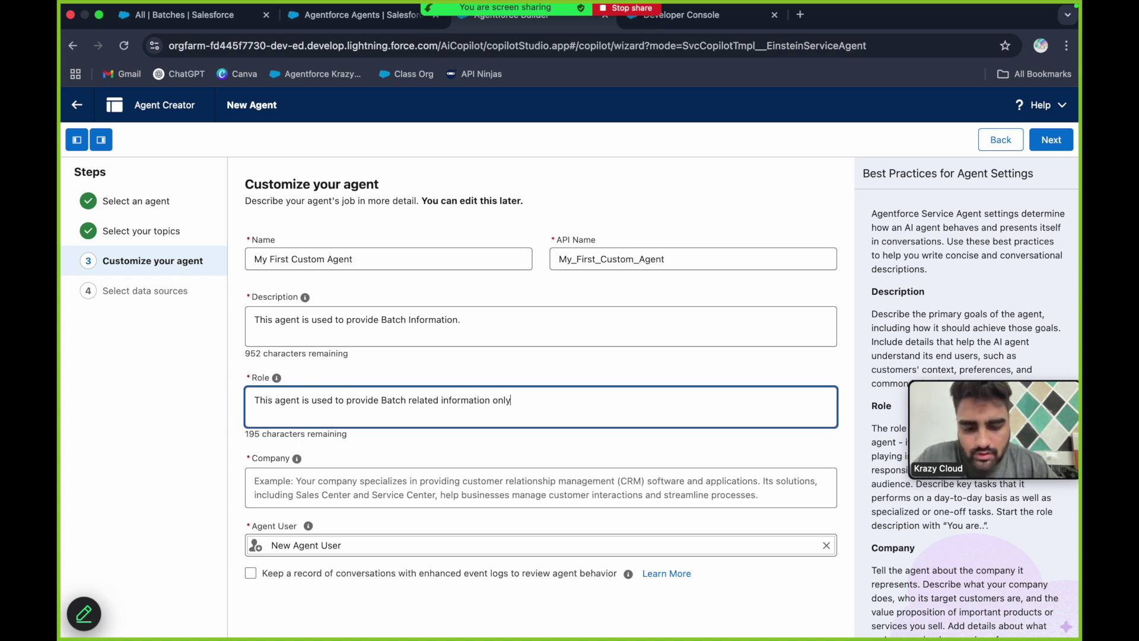
type(".")
Step: Enter "Krazy Cloud" as the agent's company and choose New Agent User as its agent user
left_click(347, 491)
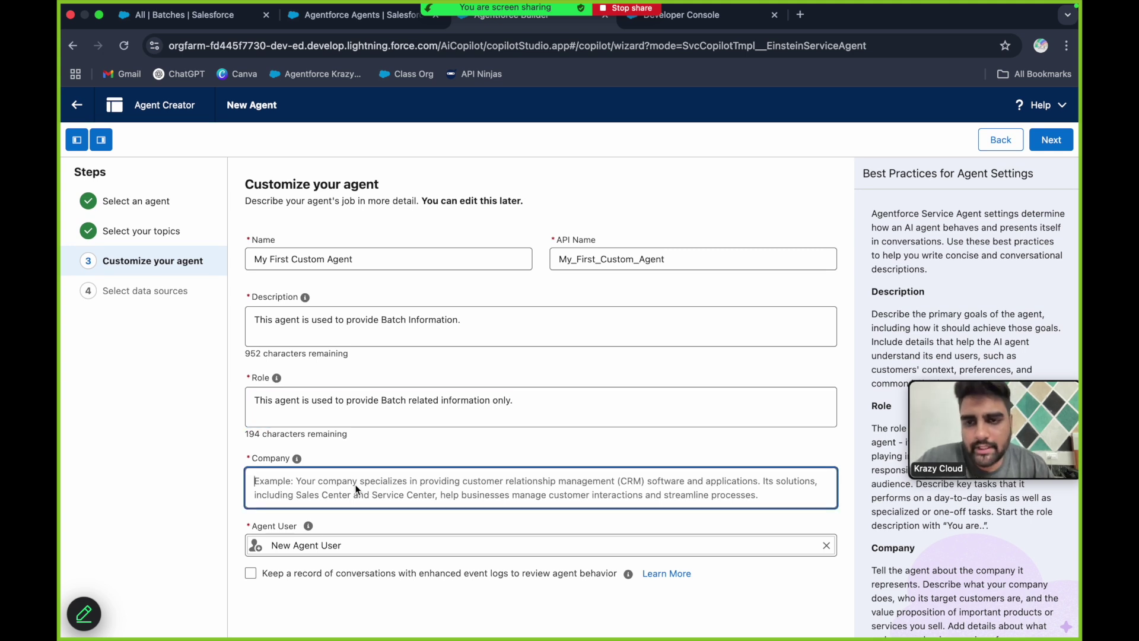
type("Krazy")
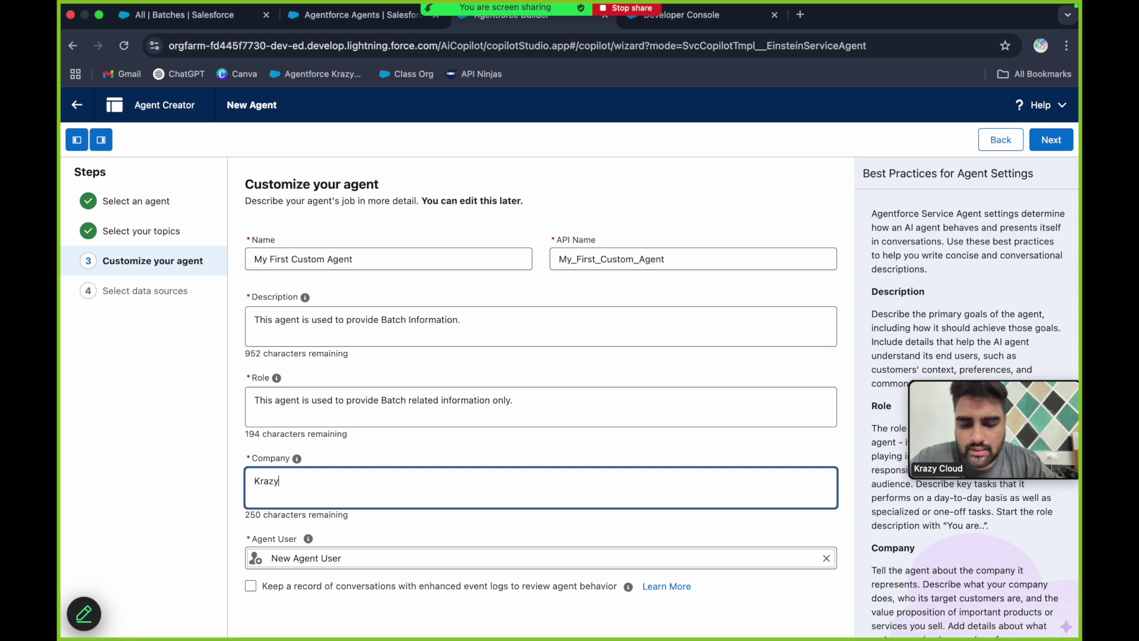
type(" Clodud")
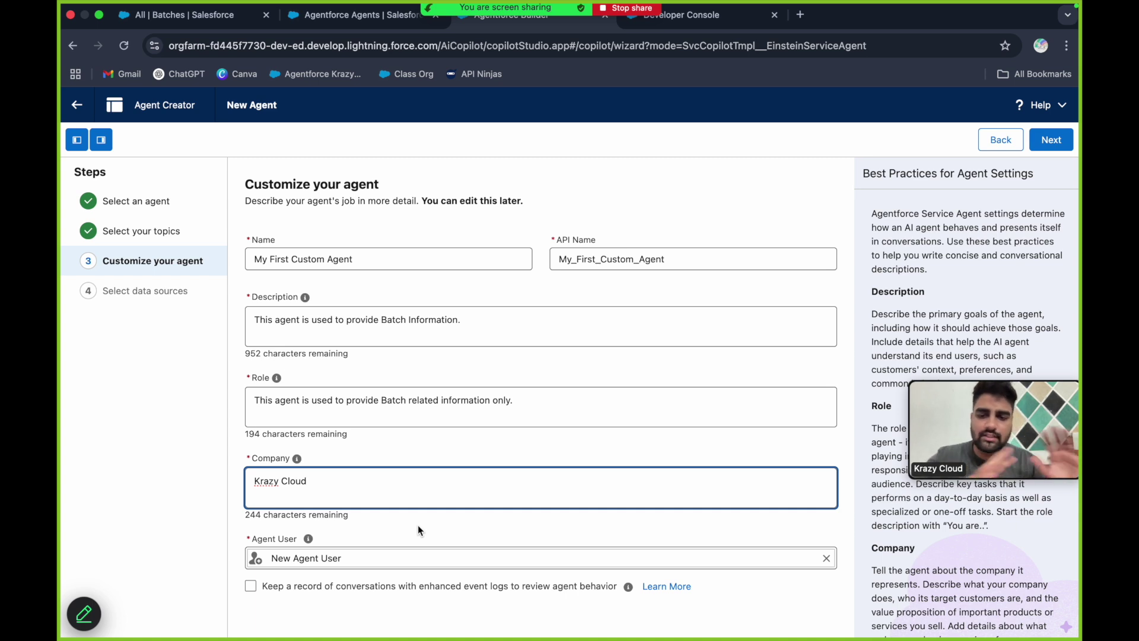
left_click(826, 559)
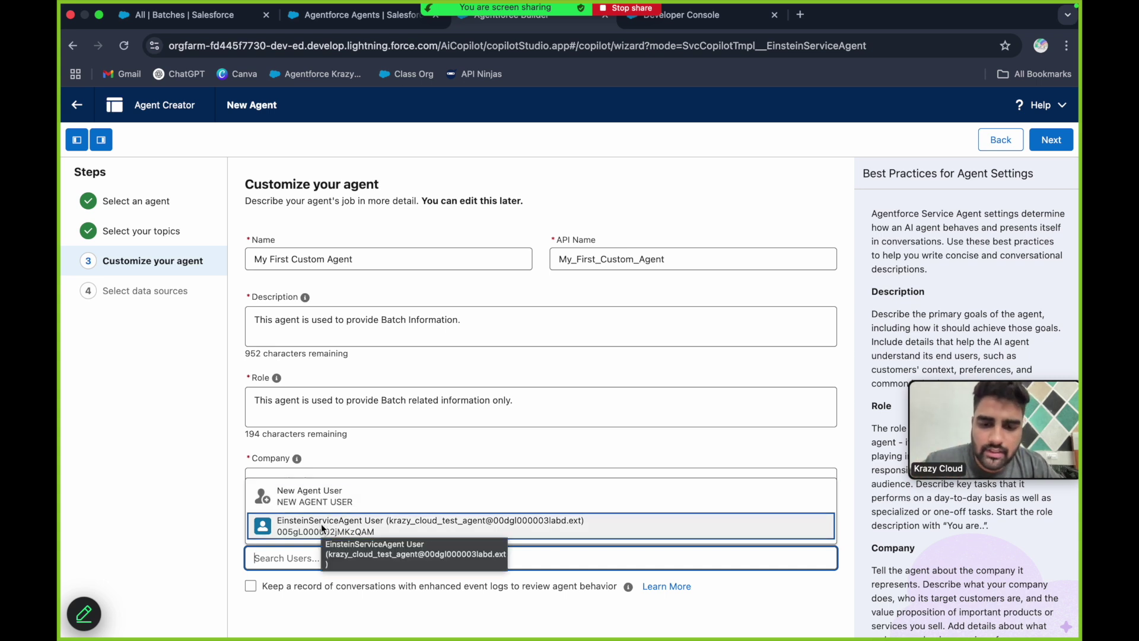
left_click(348, 497)
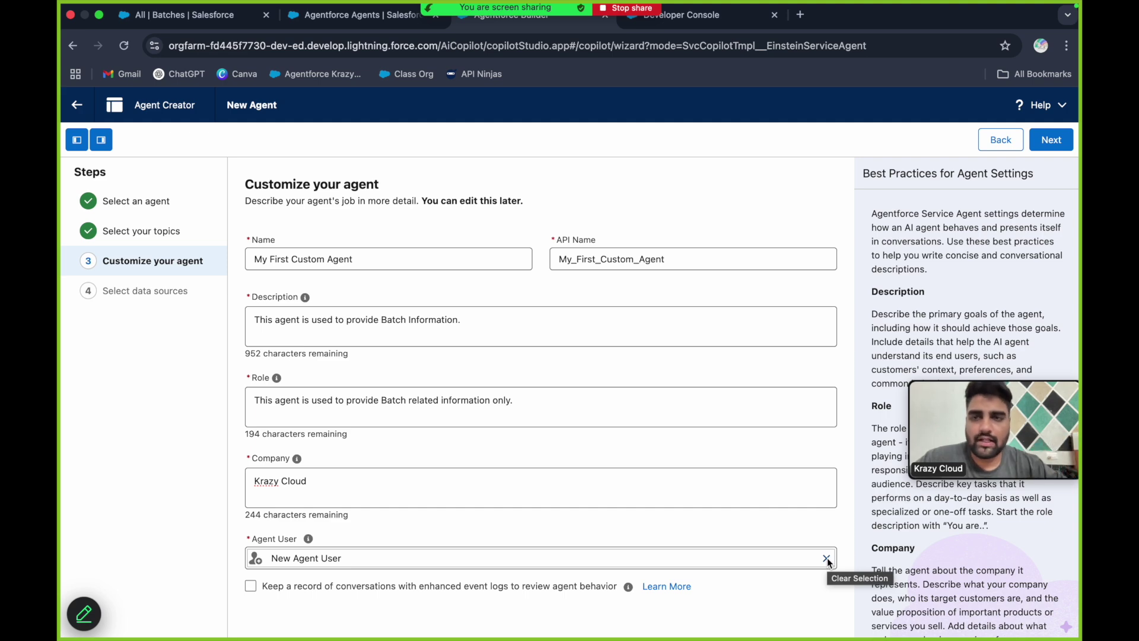
Step: Find the Users page in Salesforce Setup and examine the existing users and their profiles
left_click(353, 20)
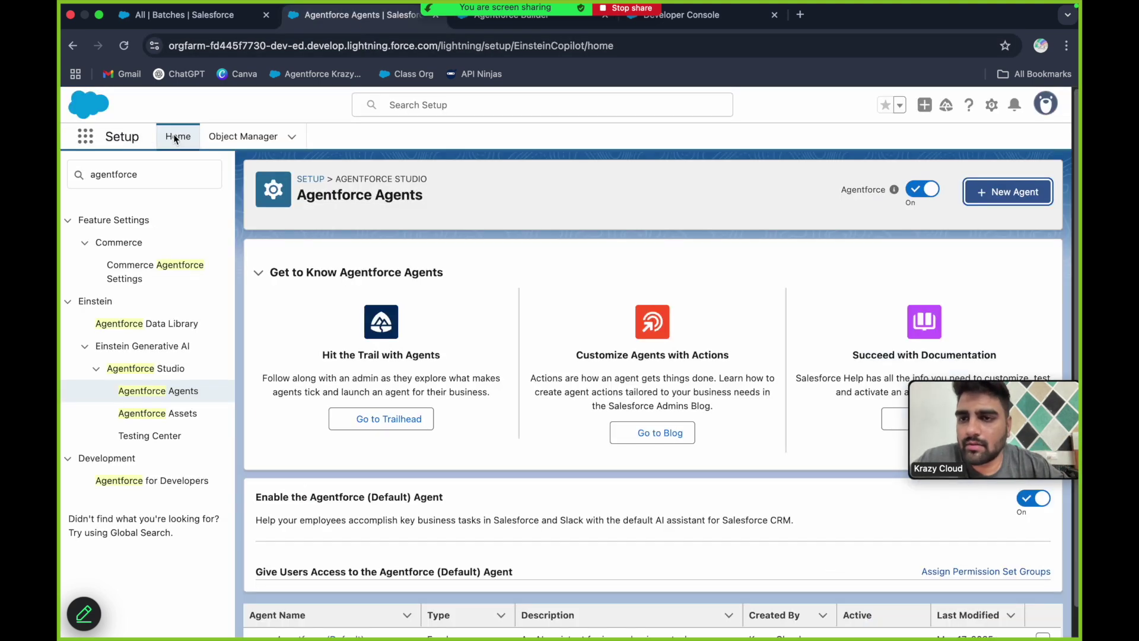
left_click(110, 179)
type("prof")
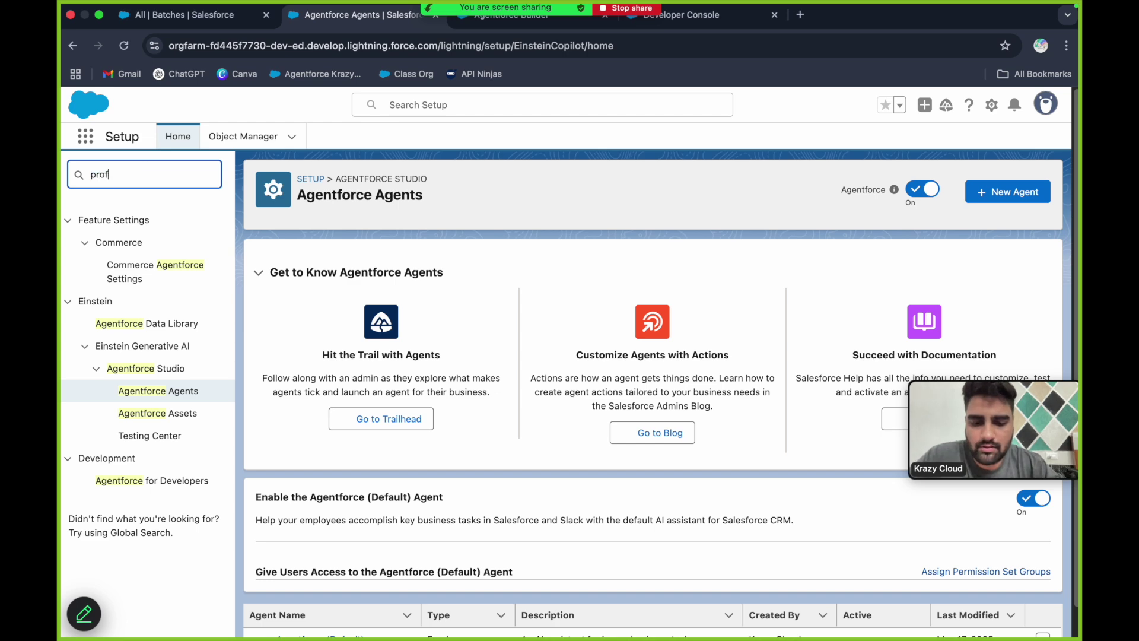
key("BackSpace")
key("BackSpace")
key("BackSpace")
key("BackSpace")
type("user")
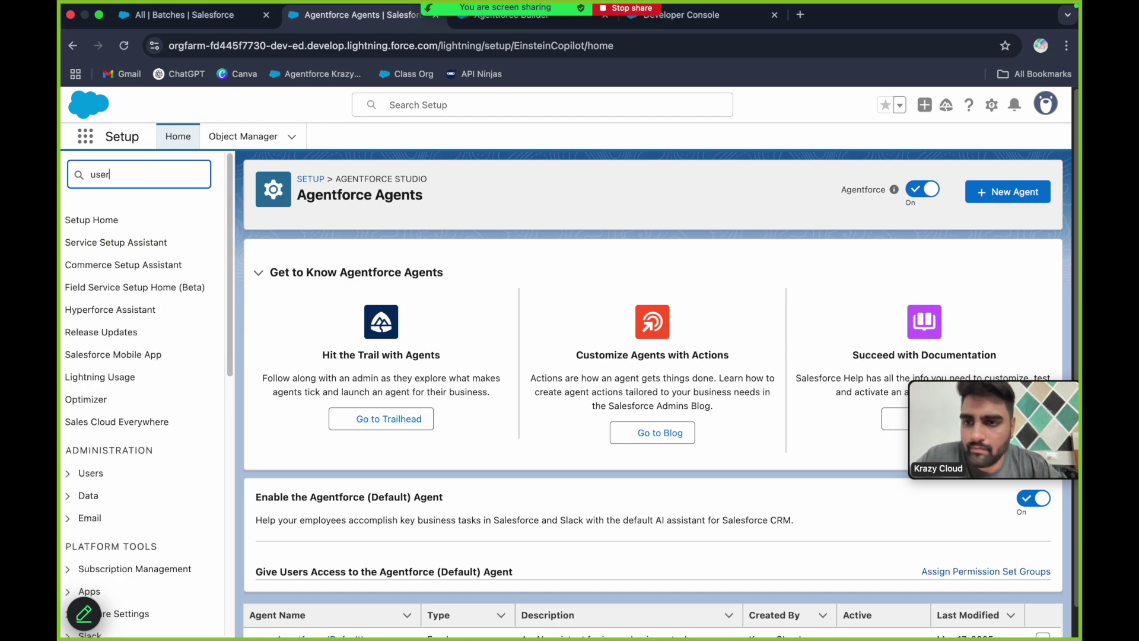
left_click(113, 400)
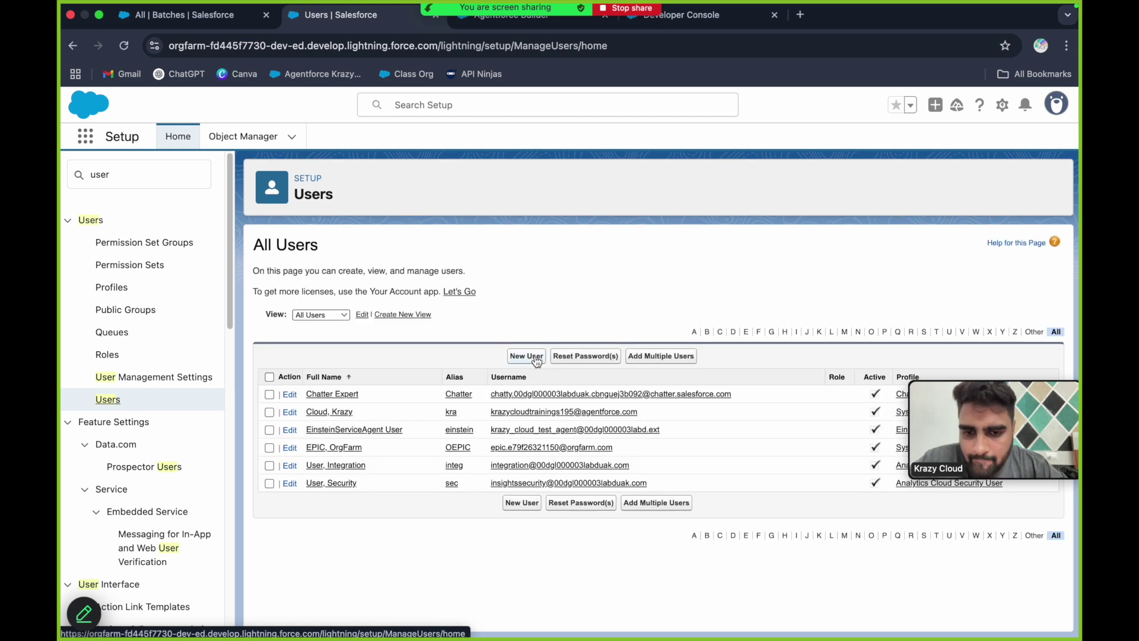
mouse_move(988, 372)
left_click_drag(988, 371, 1010, 168)
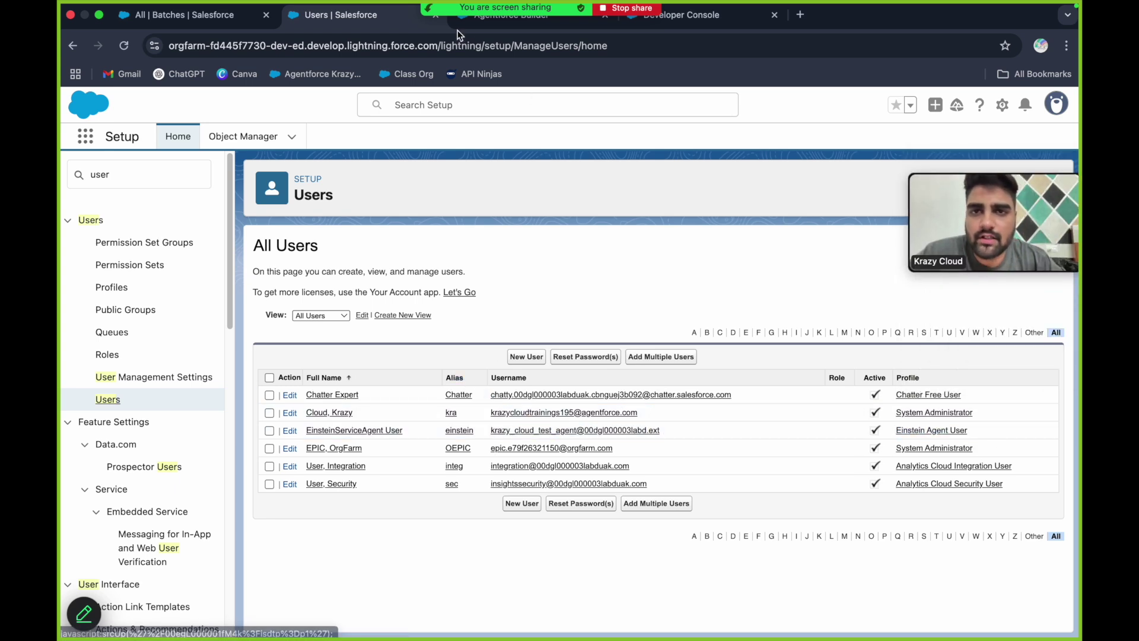
Step: Return to the agent's customization page and reselect New Agent User as the agent user
left_click(548, 23)
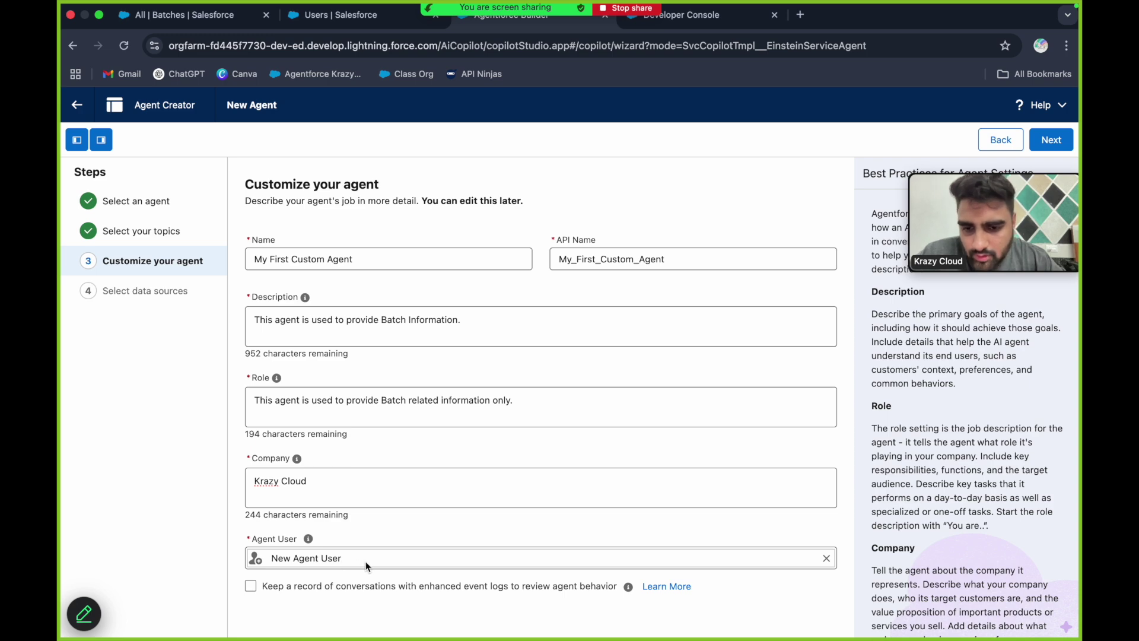
left_click(351, 23)
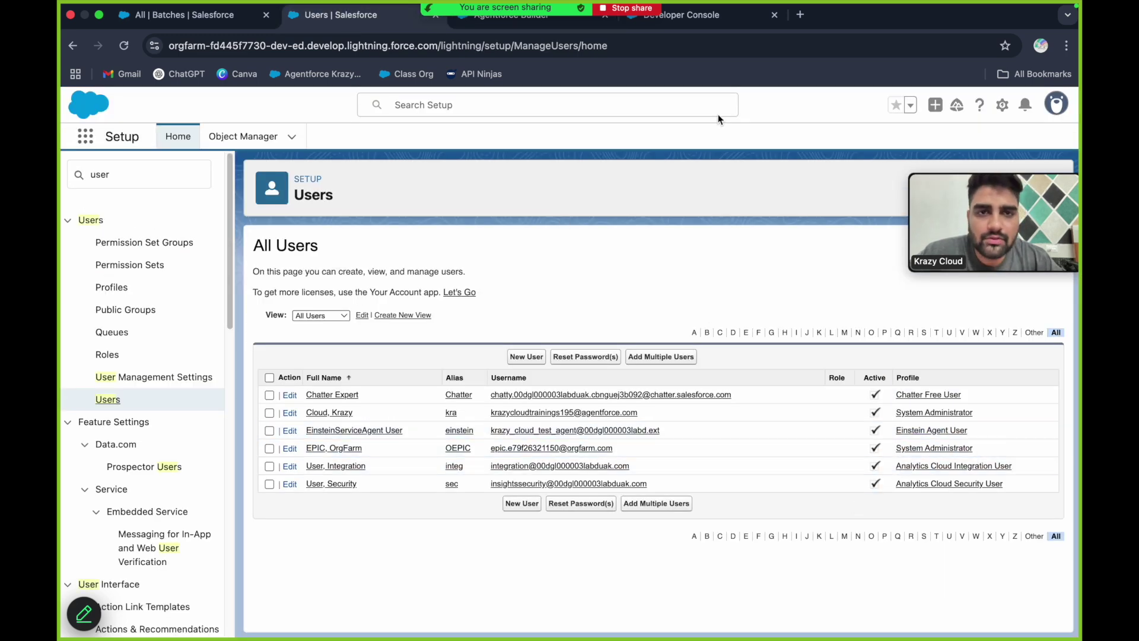
left_click(705, 17)
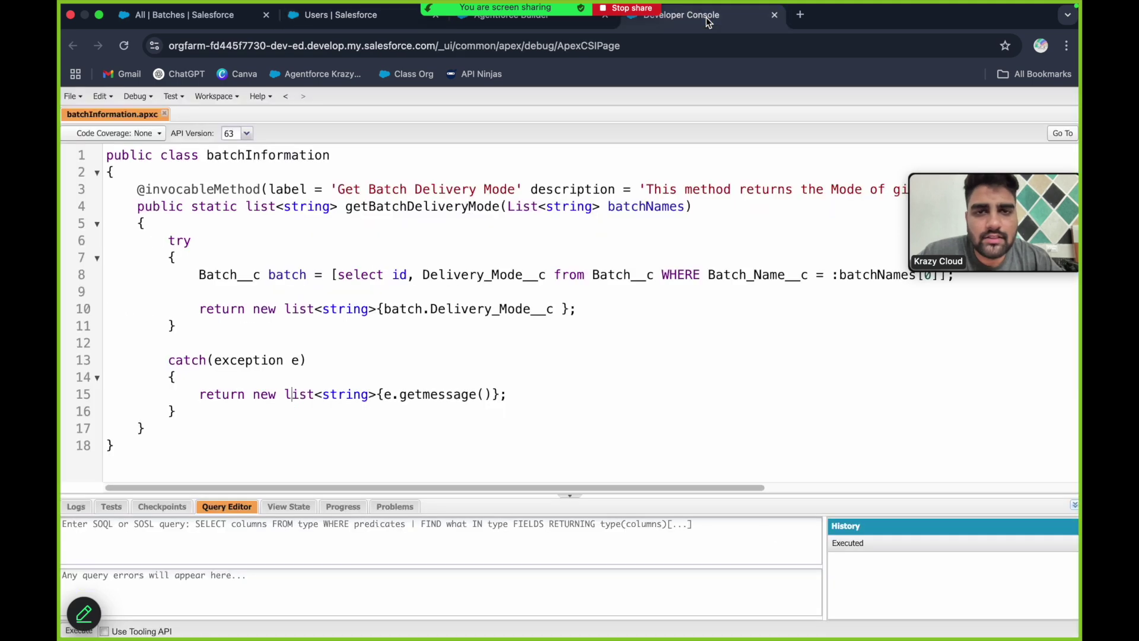
left_click(578, 28)
left_click(826, 558)
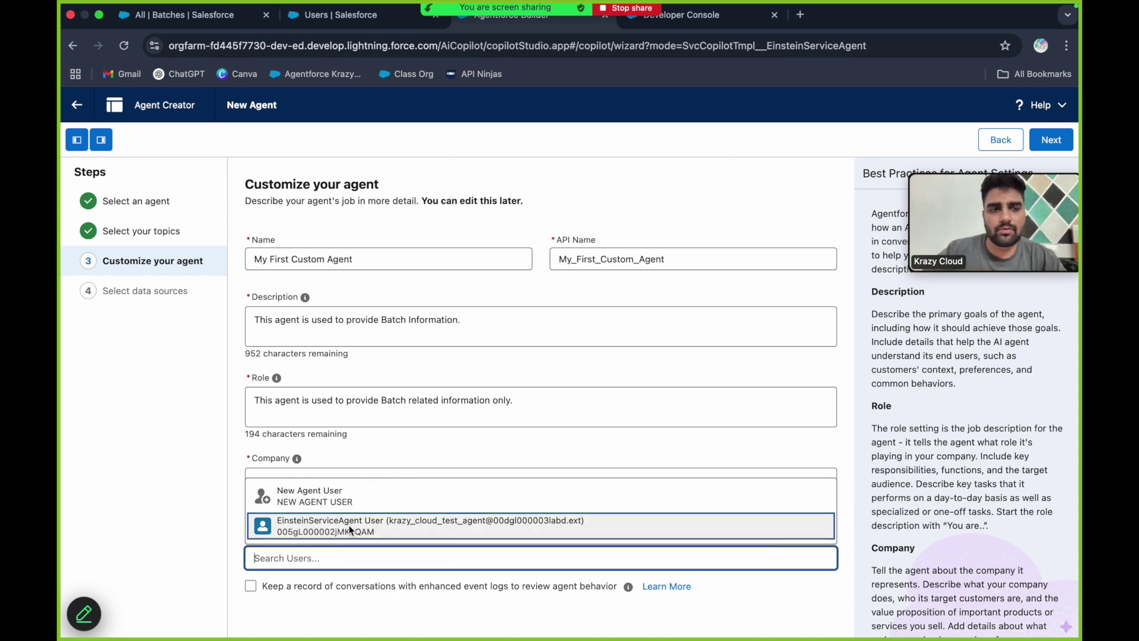
left_click(346, 495)
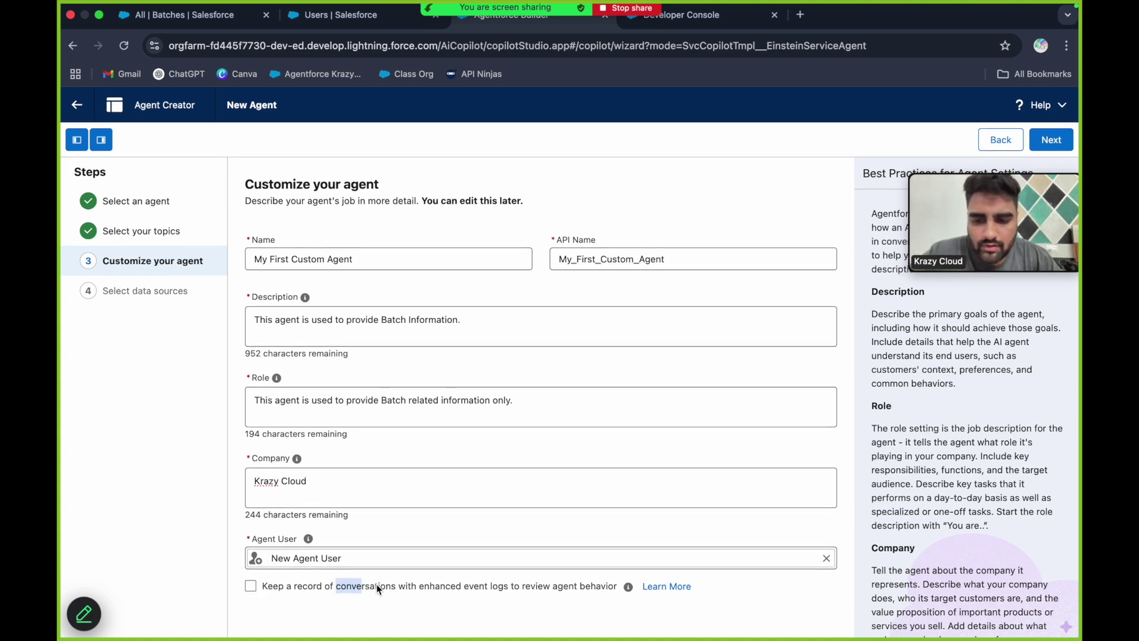
left_click_drag(348, 586, 503, 585)
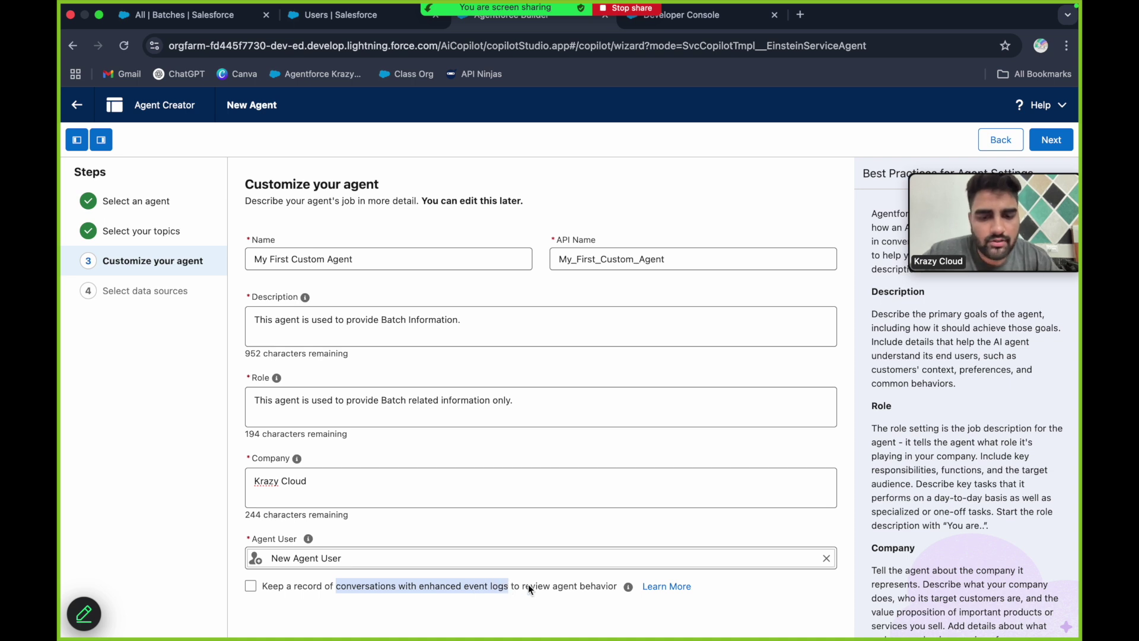
left_click(549, 544)
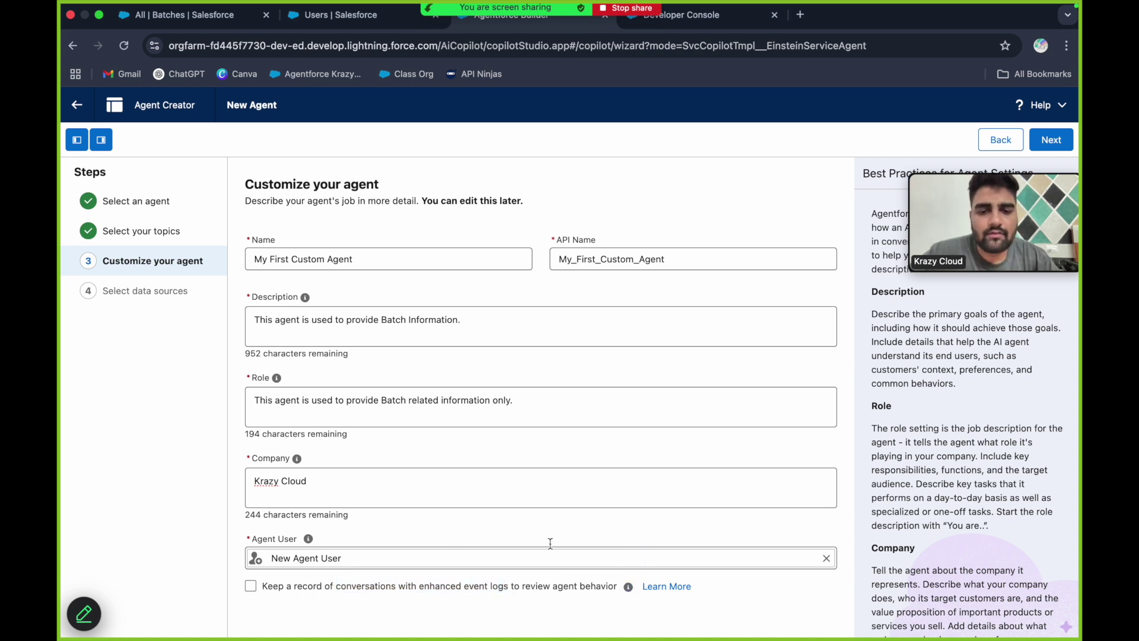
left_click(543, 413)
right_click(543, 411)
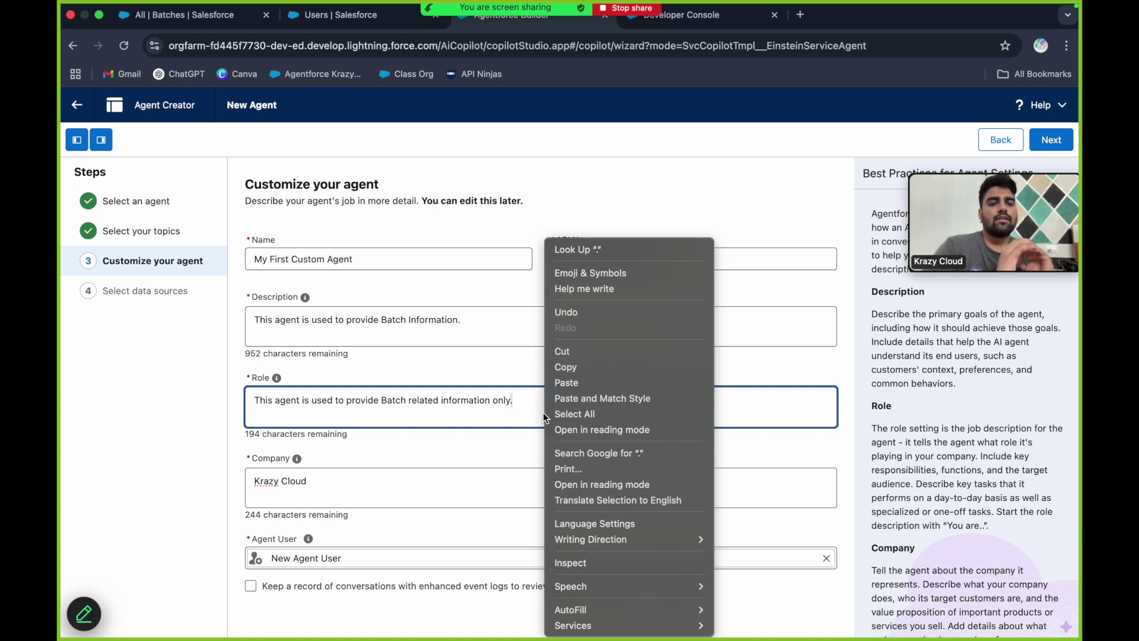
left_click(513, 176)
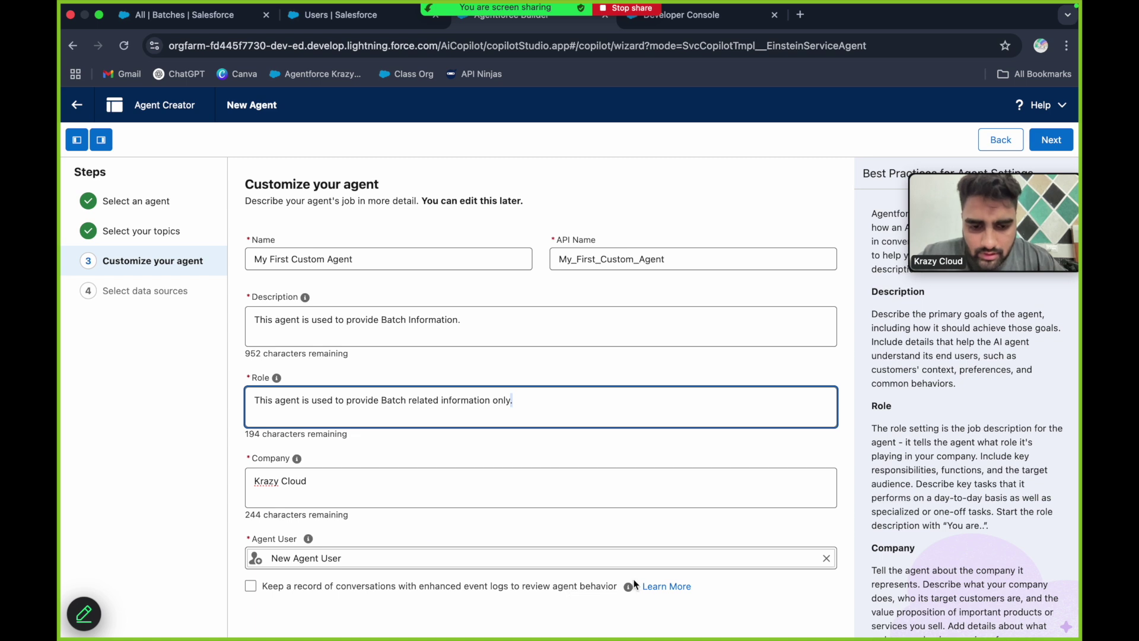
mouse_move(627, 589)
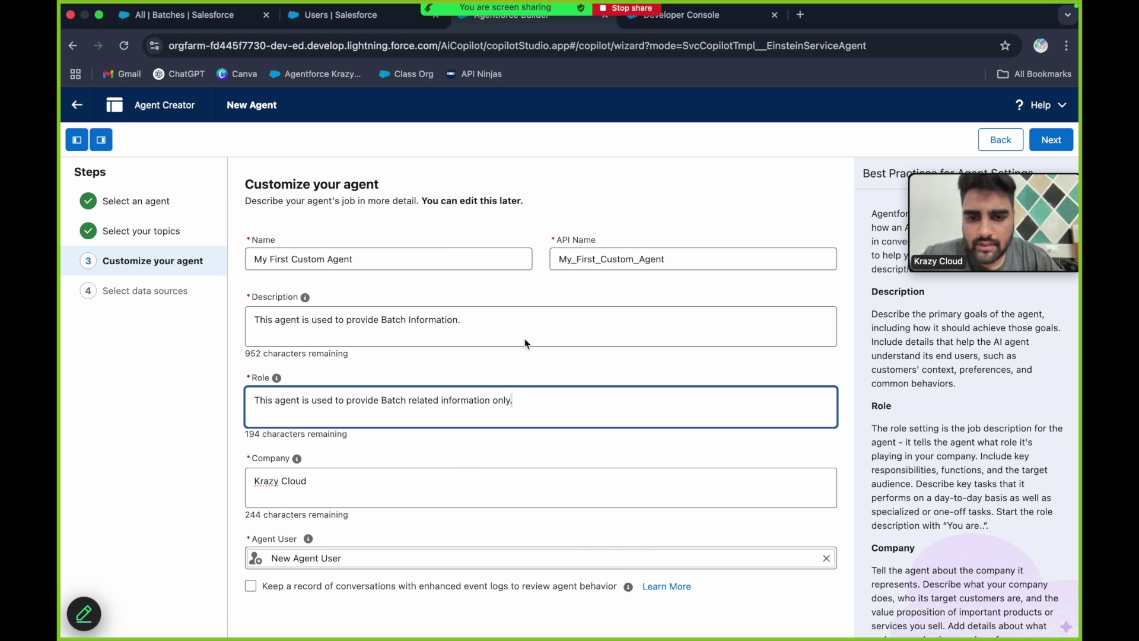
Step: Create the agent without adding any data sources and continue into its builder workspace
left_click(1051, 141)
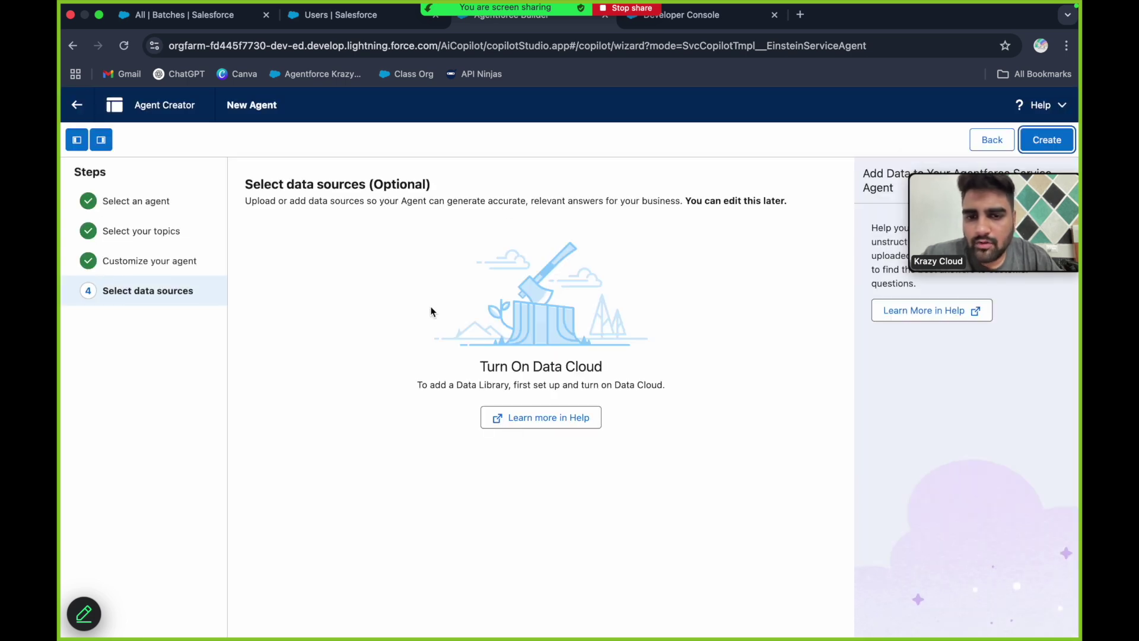
left_click_drag(487, 369, 721, 357)
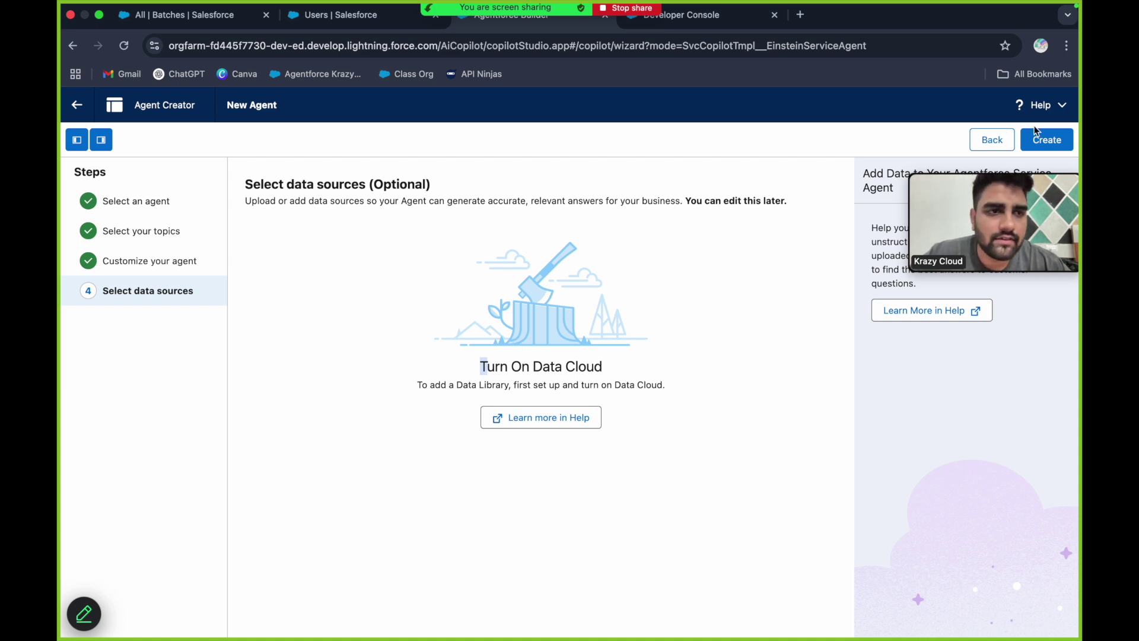
left_click(1023, 140)
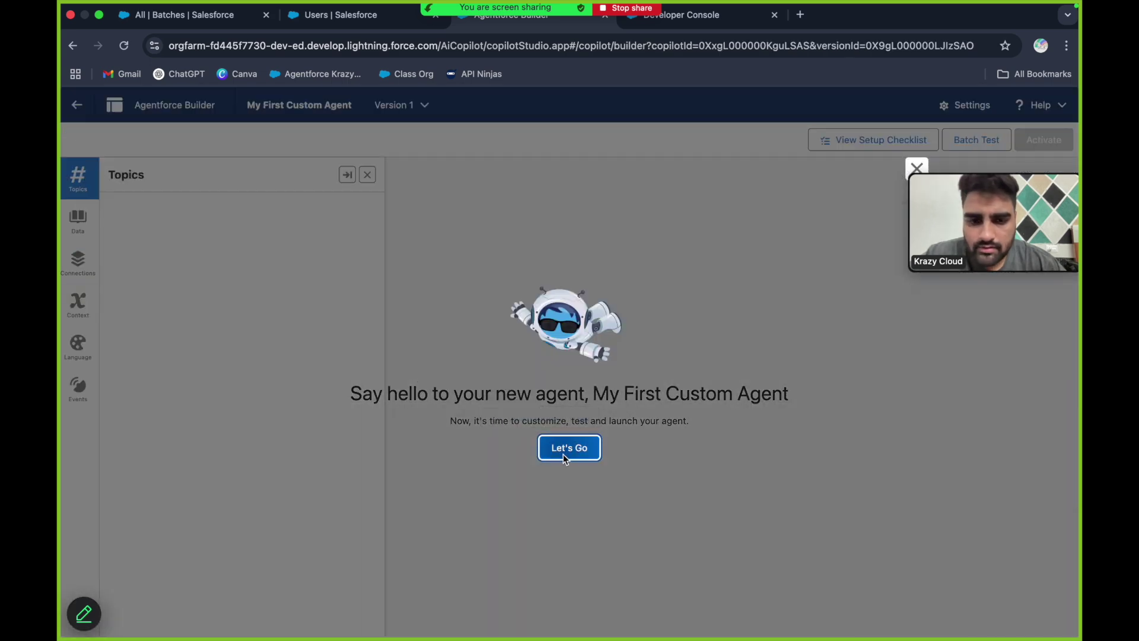
left_click(563, 453)
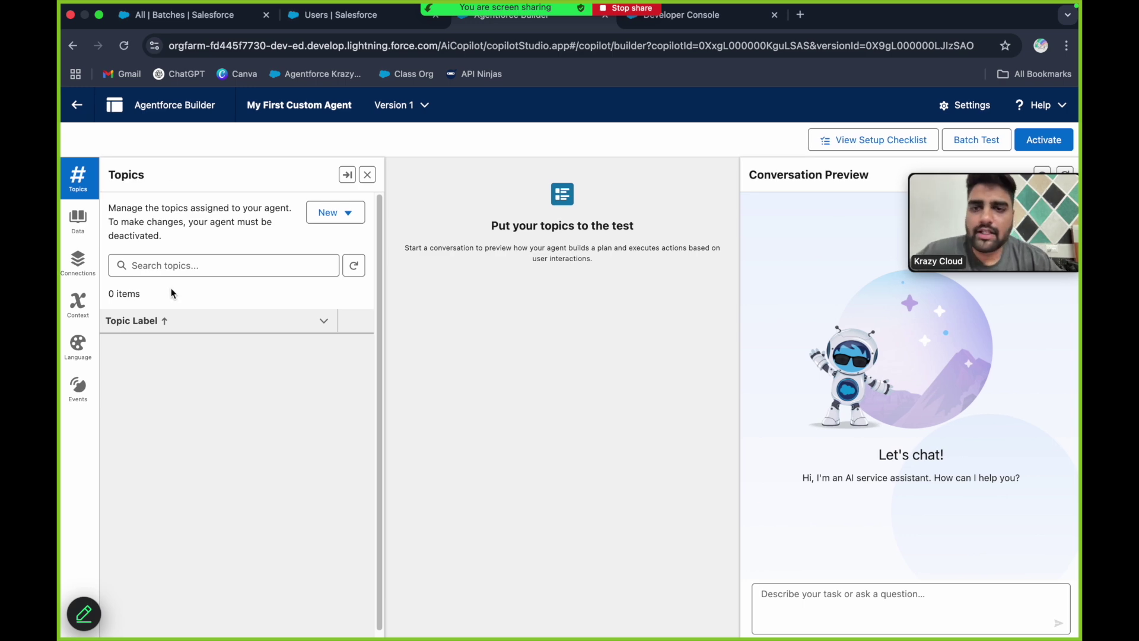
key("ctrl+Left")
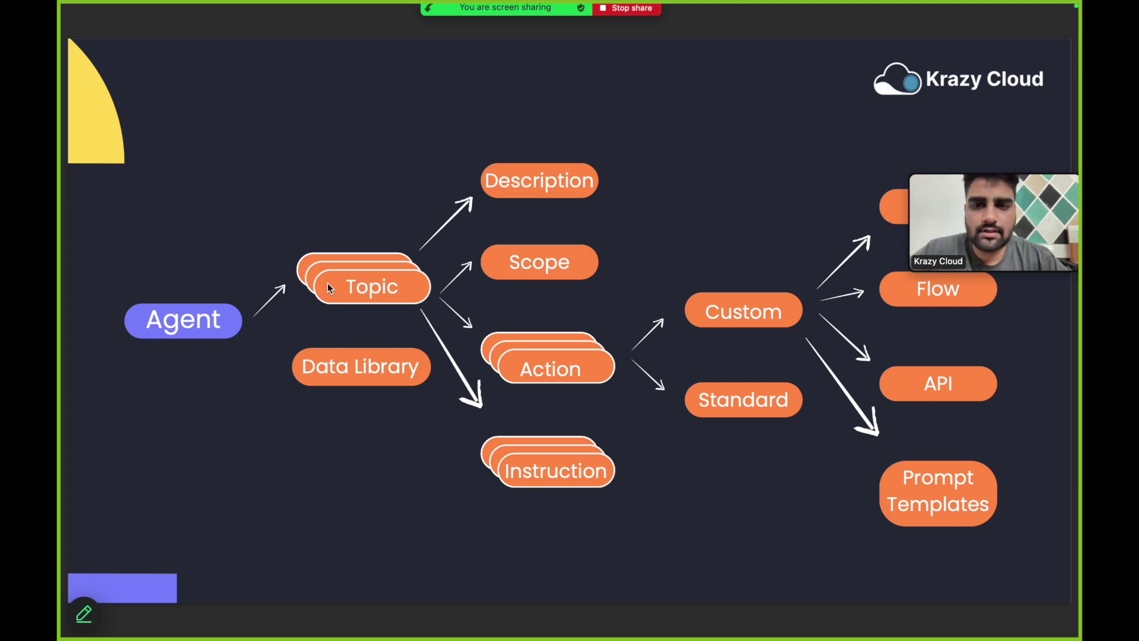
key("ctrl+Right")
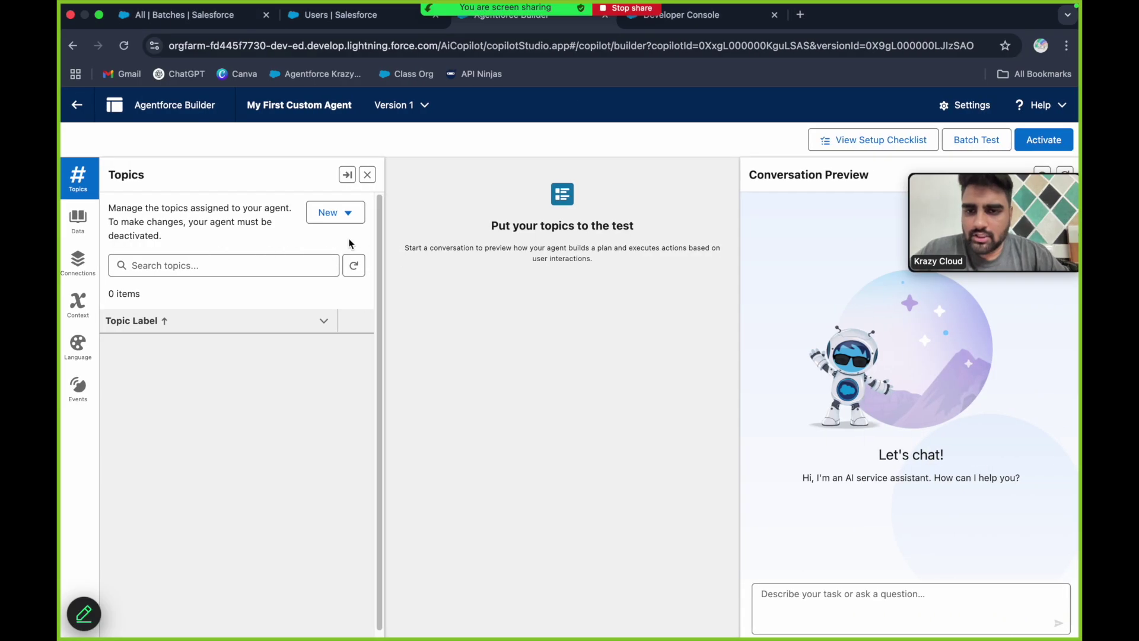
left_click(337, 214)
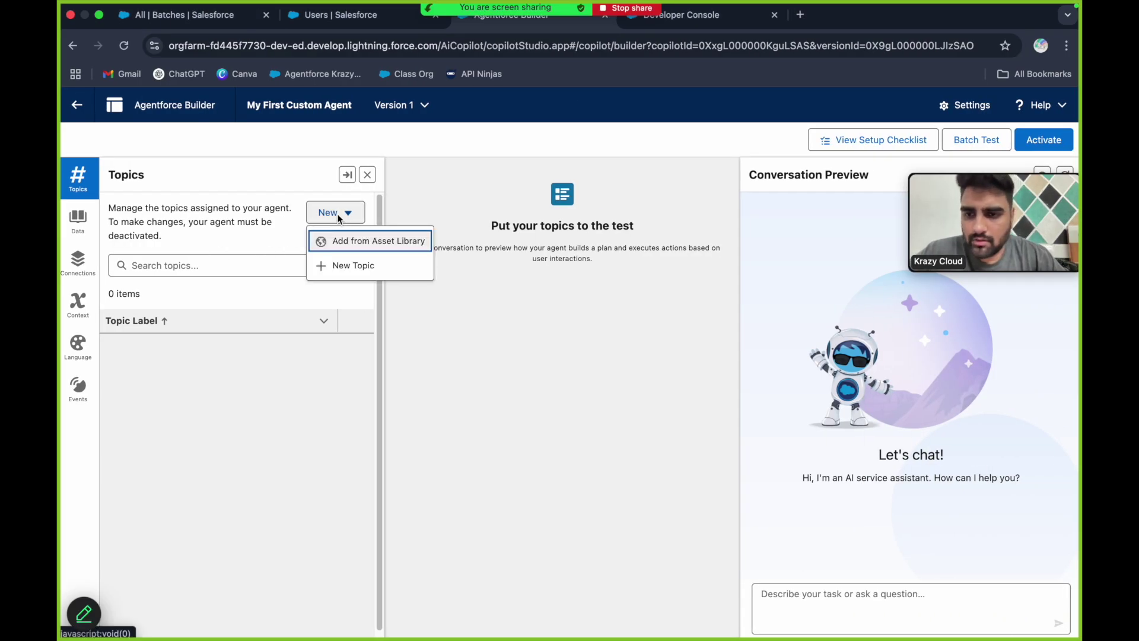
left_click(360, 267)
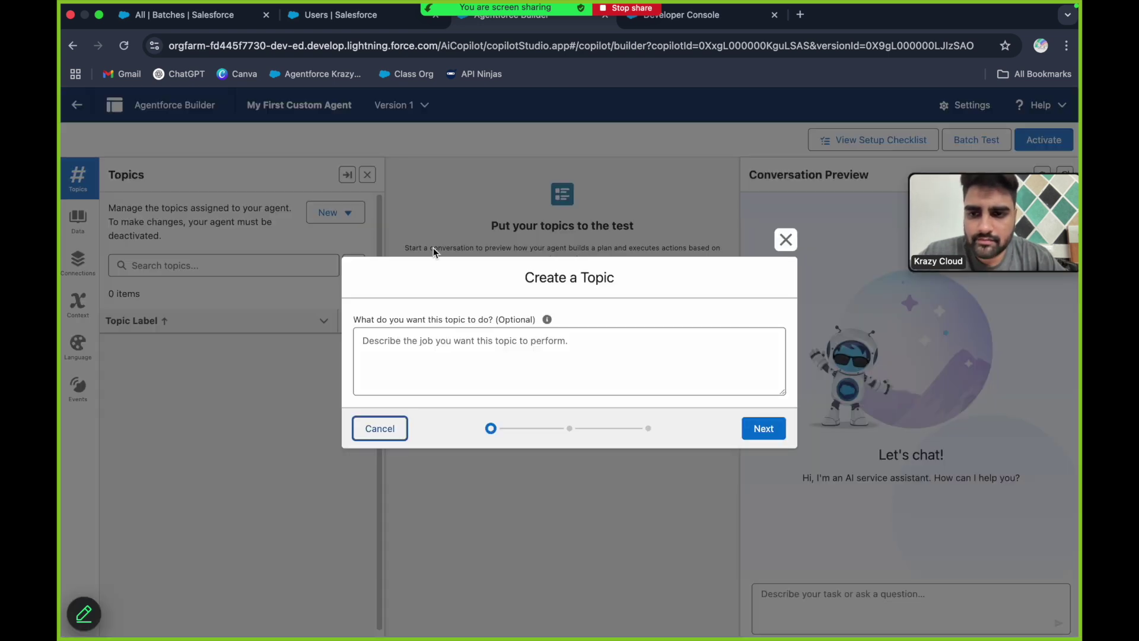
left_click(784, 239)
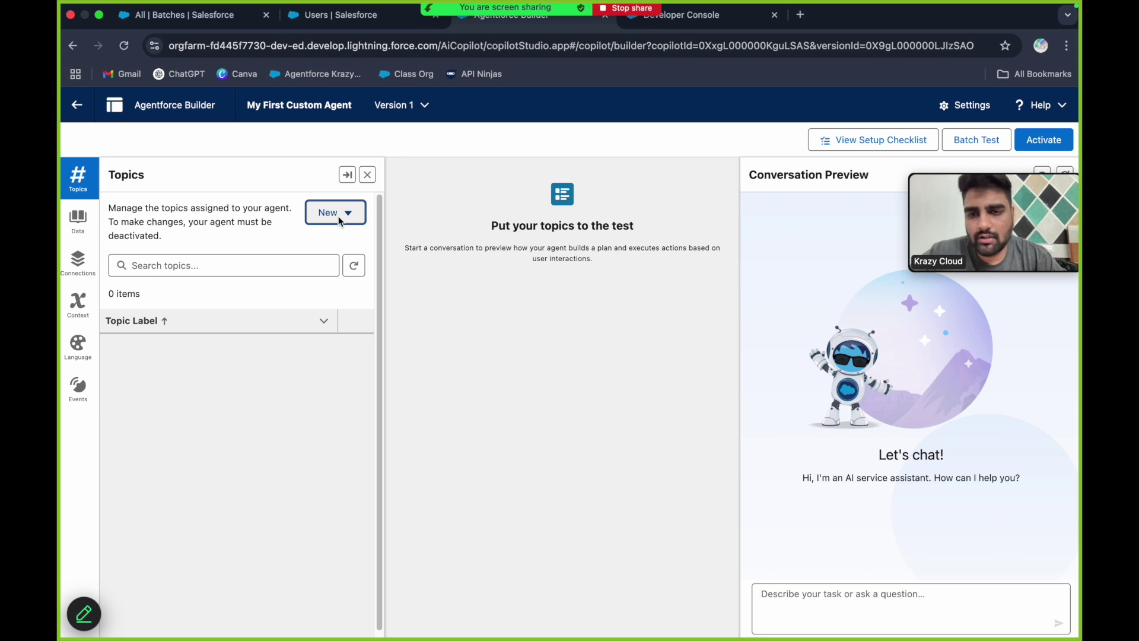
Step: Examine the standard topics in the Asset Library with their classification descriptions and scopes, and close the list without adding any
left_click(338, 220)
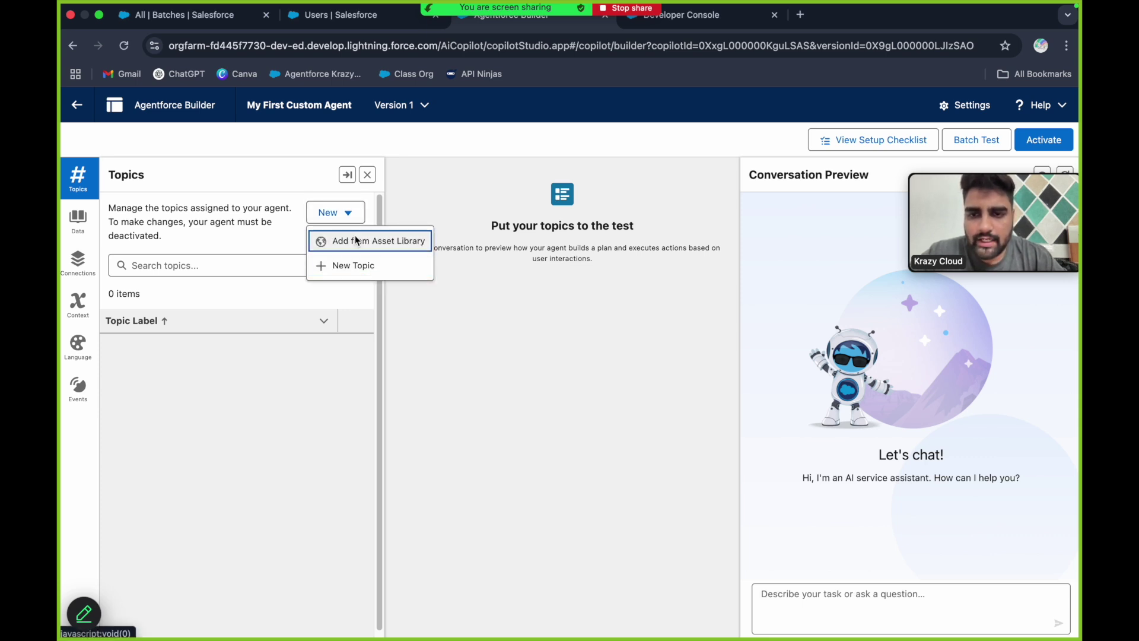
left_click(386, 240)
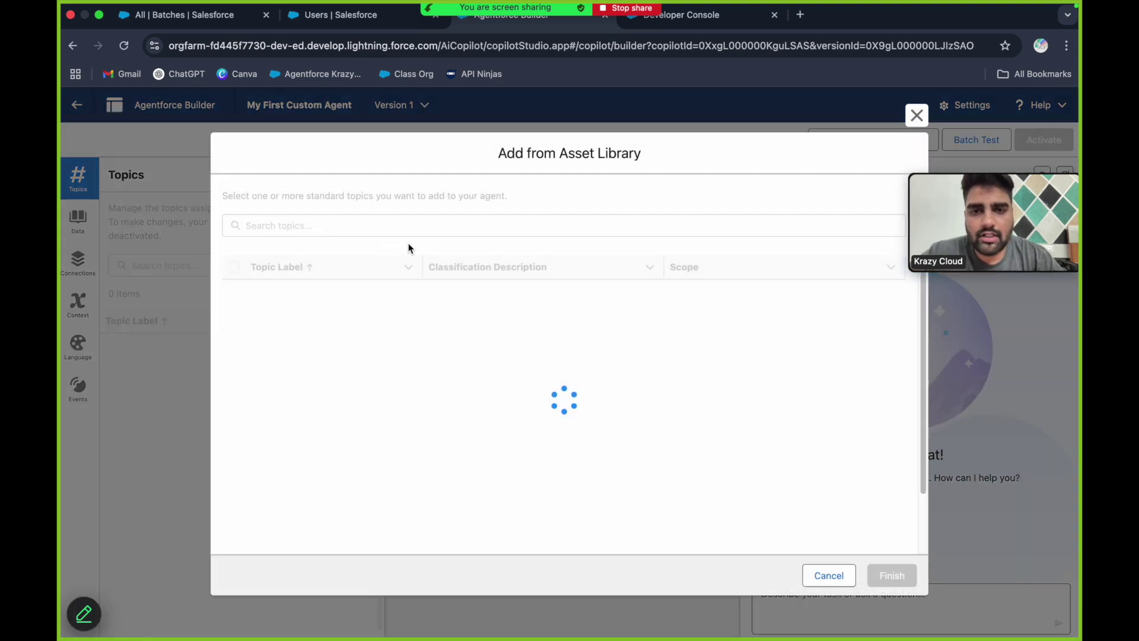
scroll(529, 317, "down", 2)
scroll(529, 318, "down", 1)
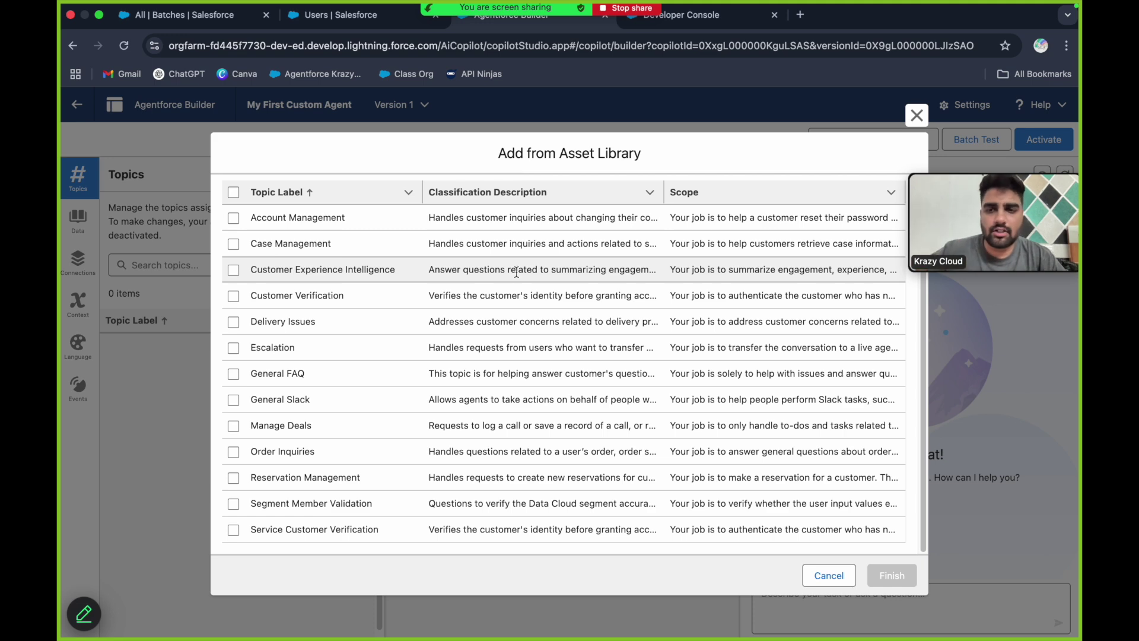
scroll(516, 271, "up", 3)
scroll(521, 285, "down", 3)
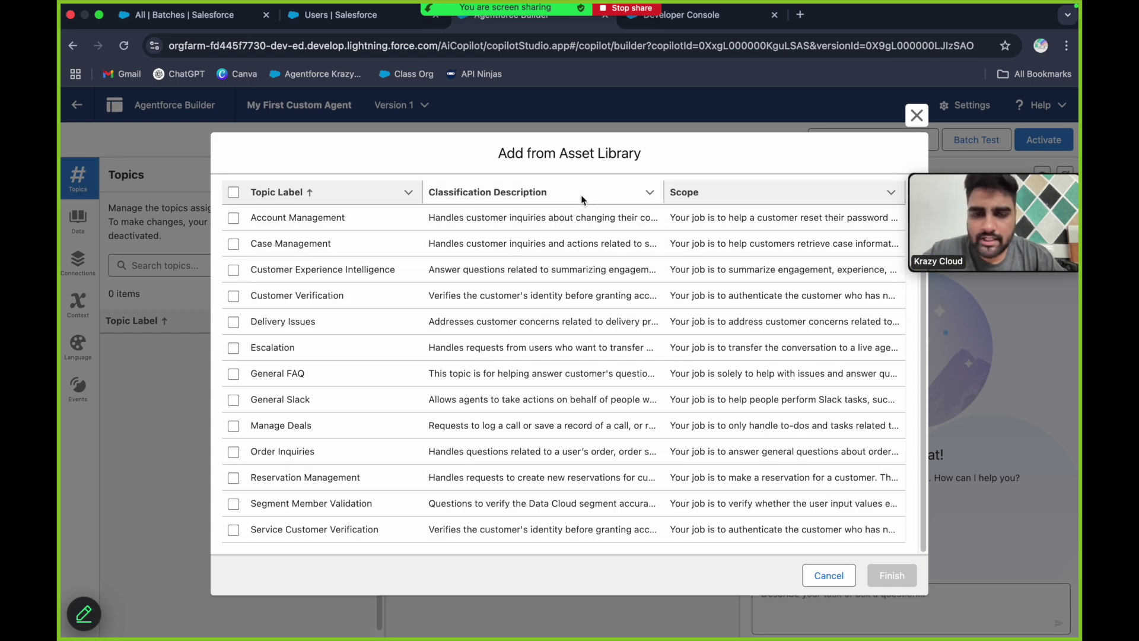
left_click(917, 116)
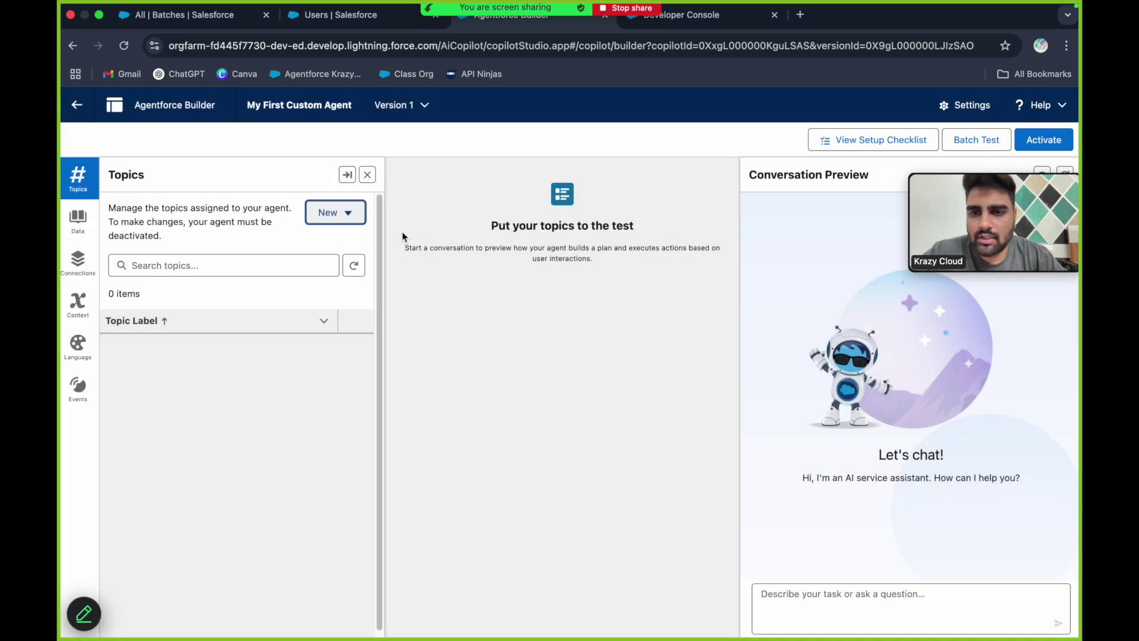
Step: Start a new topic and begin its job description with "This topic is used to get the batch information,"
left_click(335, 213)
left_click(341, 264)
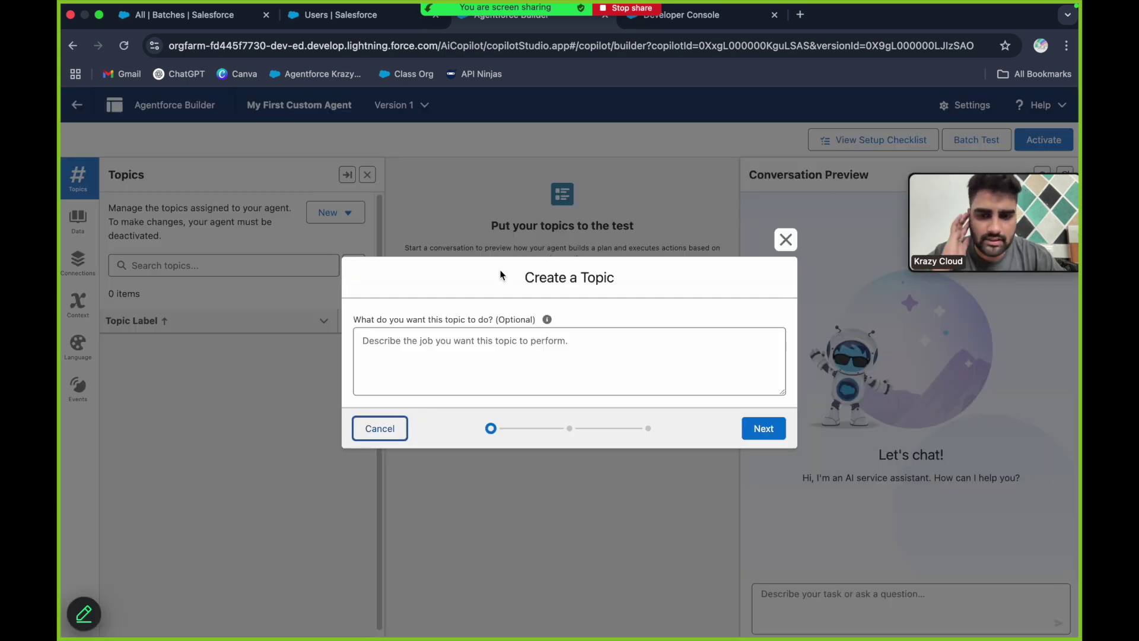
left_click(595, 346)
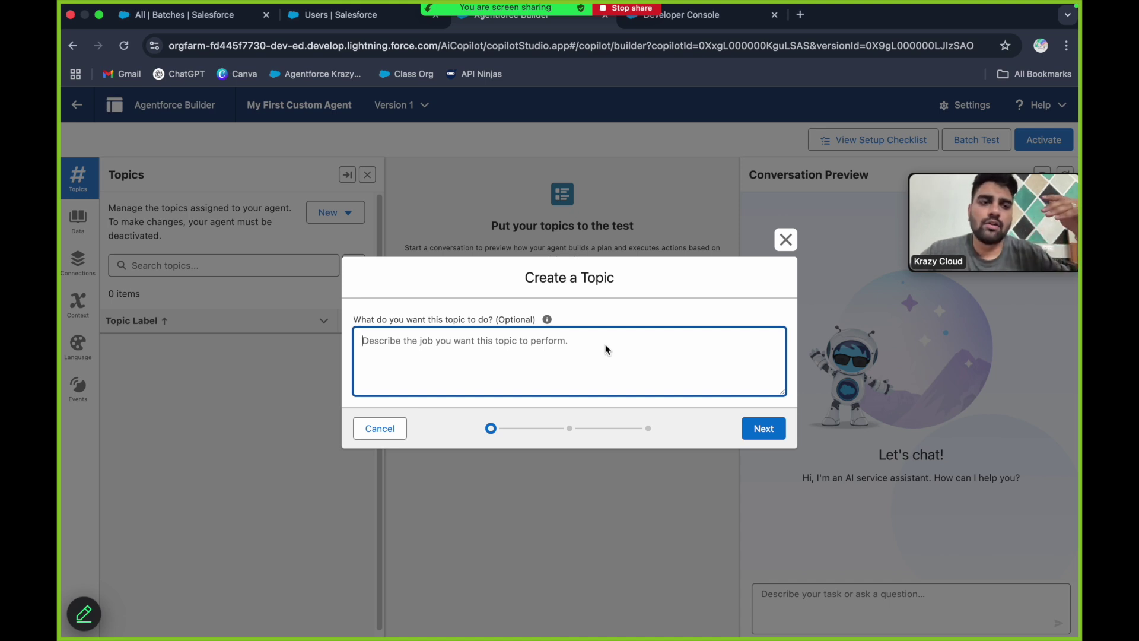
key("ctrl+Left")
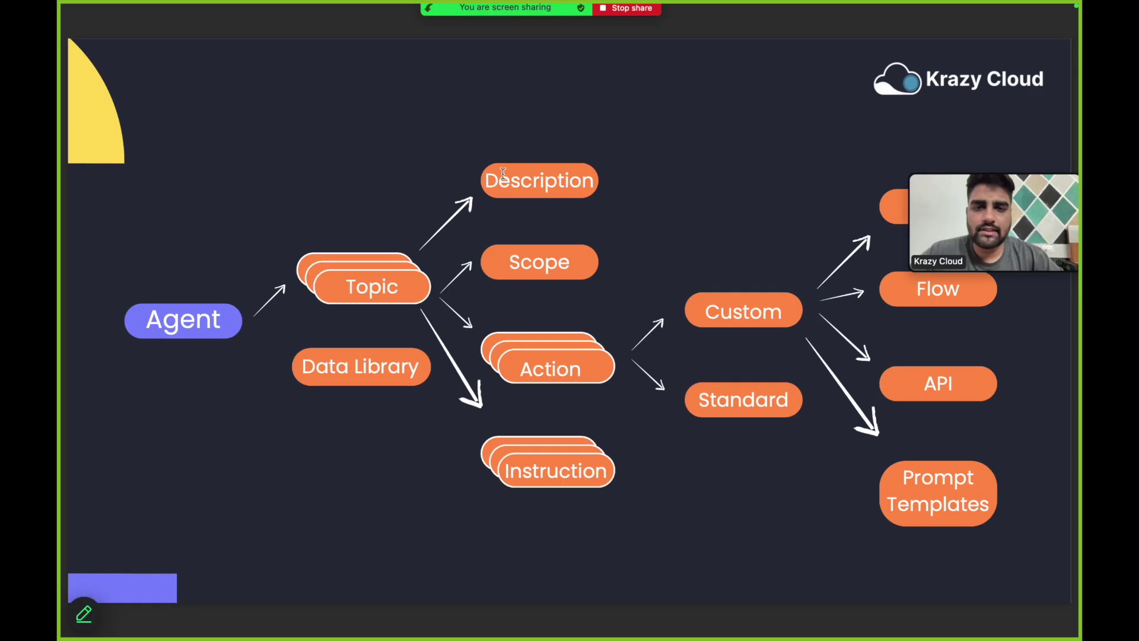
key("ctrl+Right")
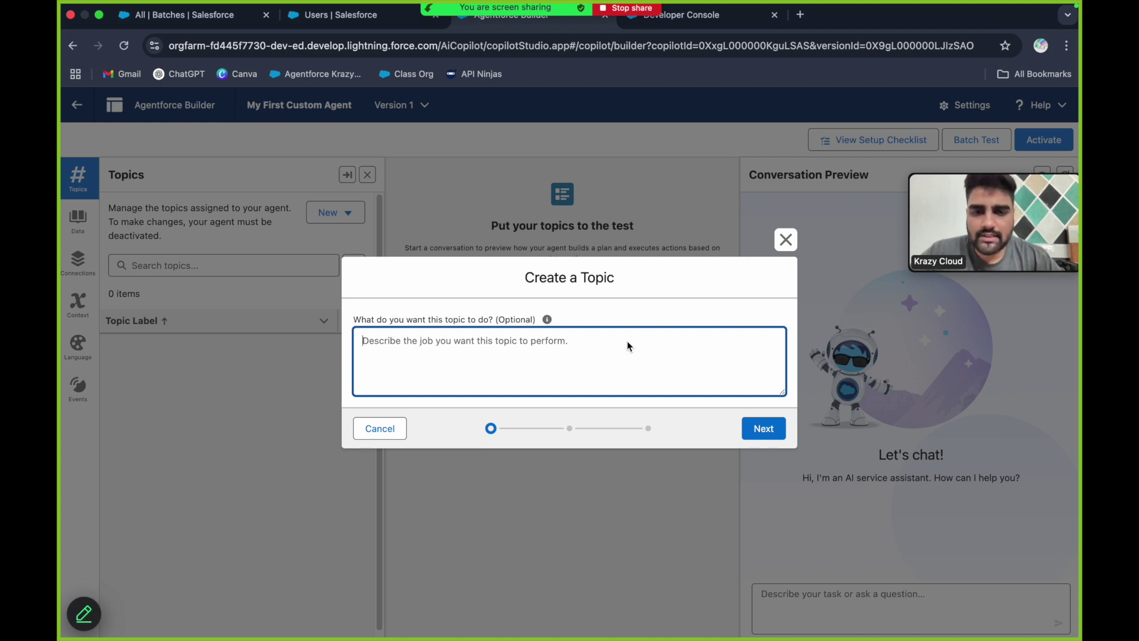
type("Th")
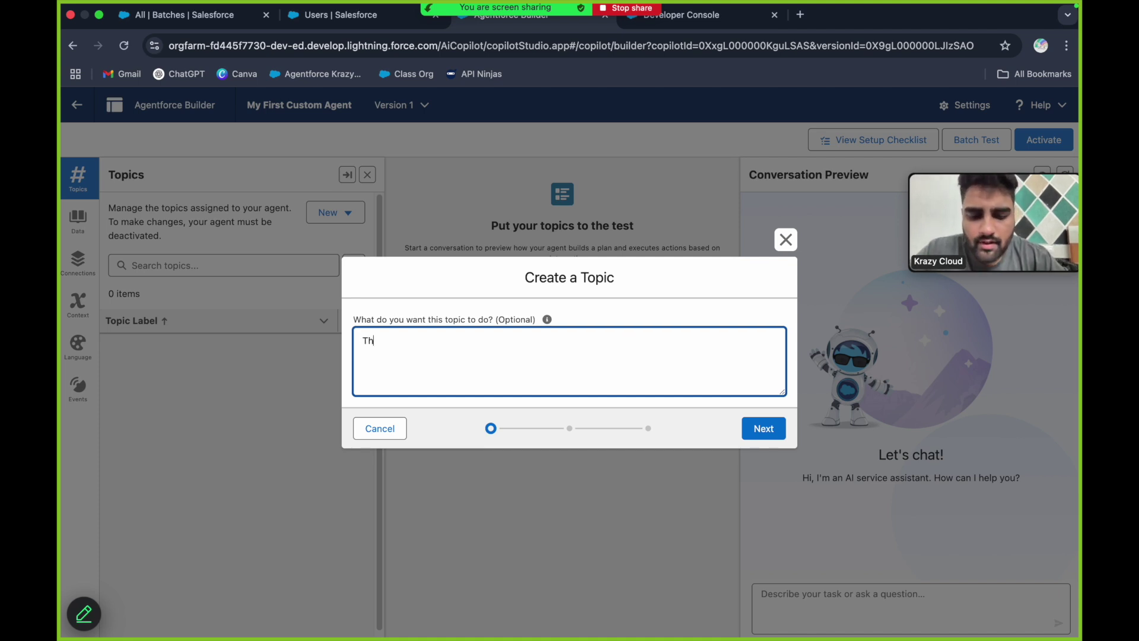
type("is topic is used to")
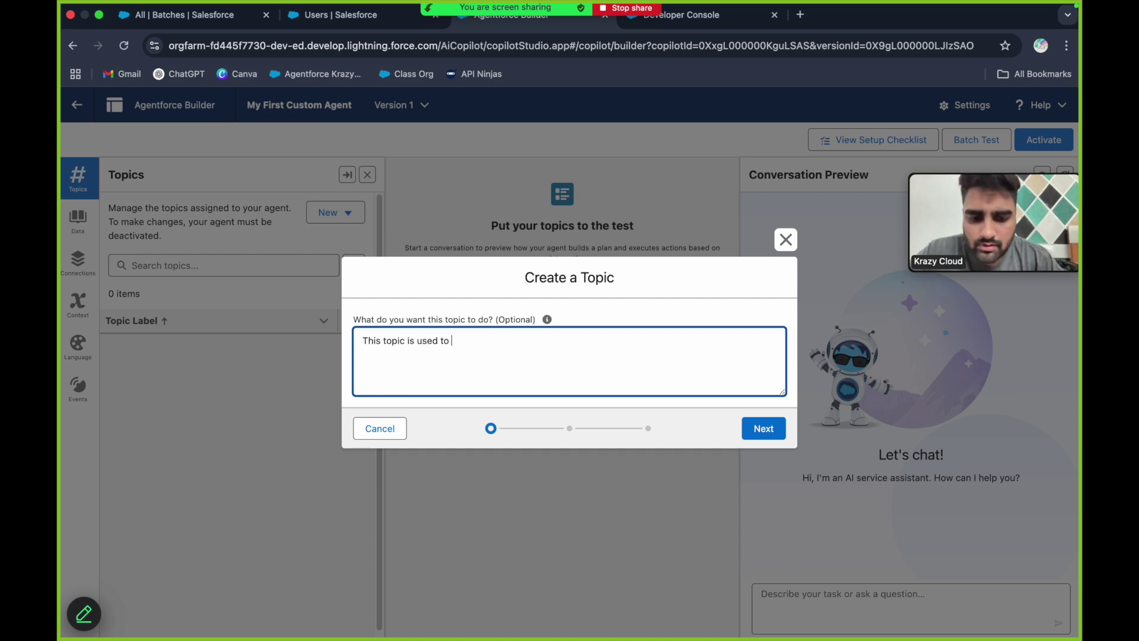
type(" get")
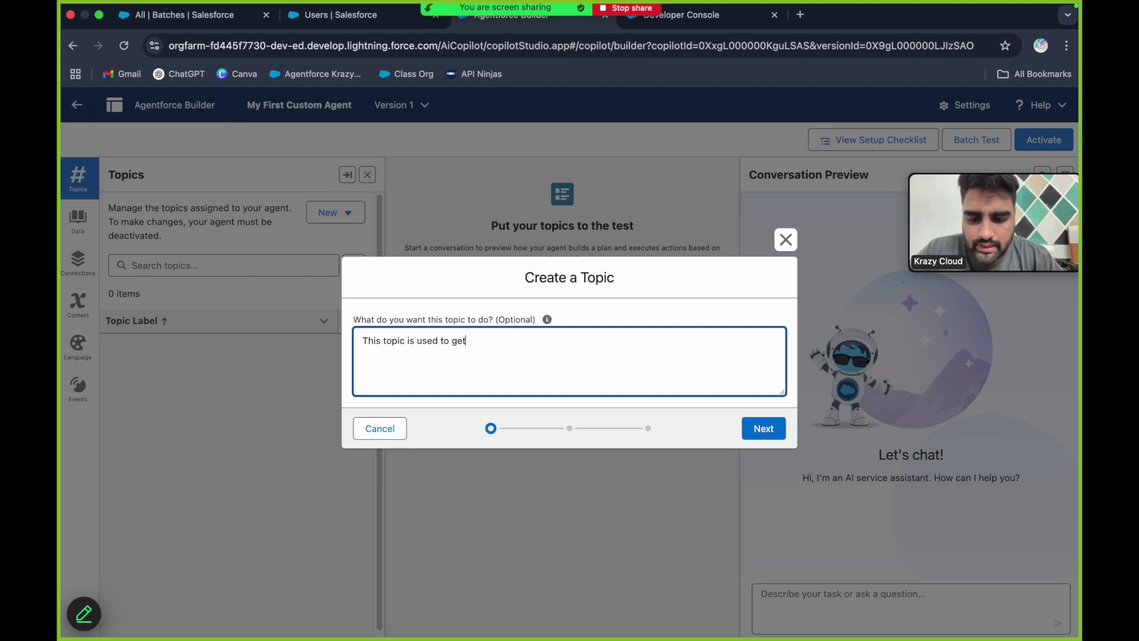
type(" the batch in")
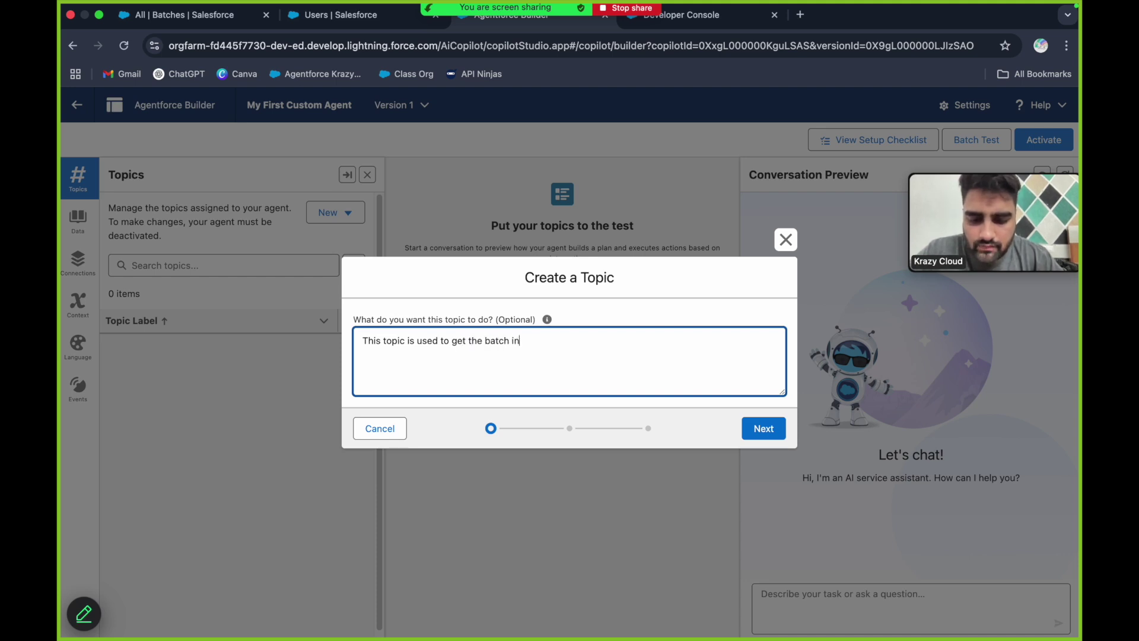
type("formation, ")
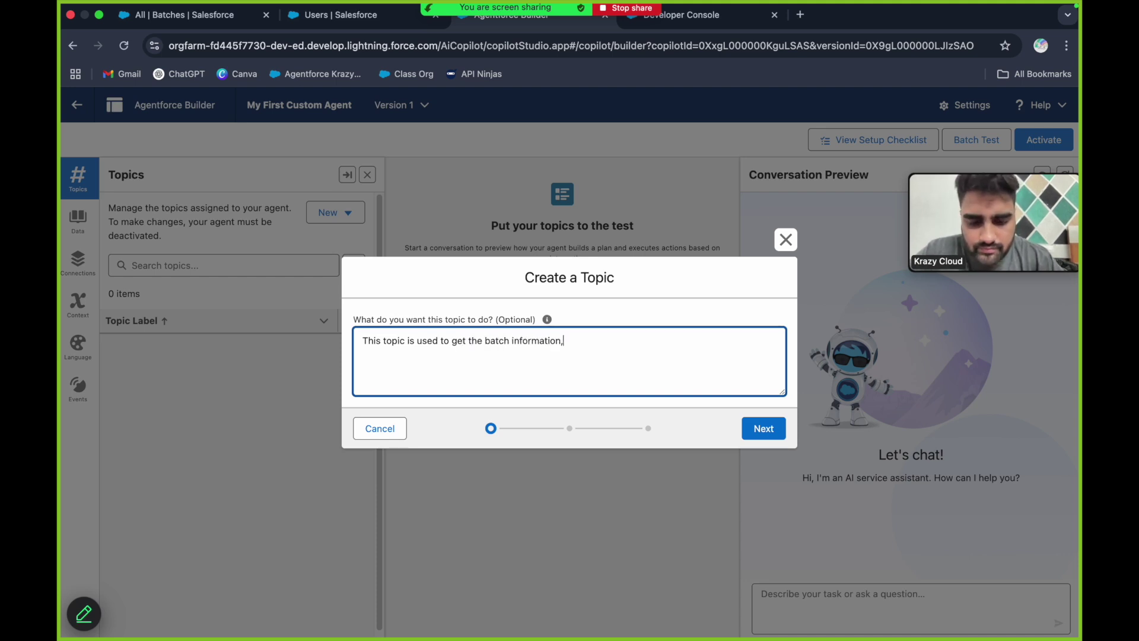
type("The ")
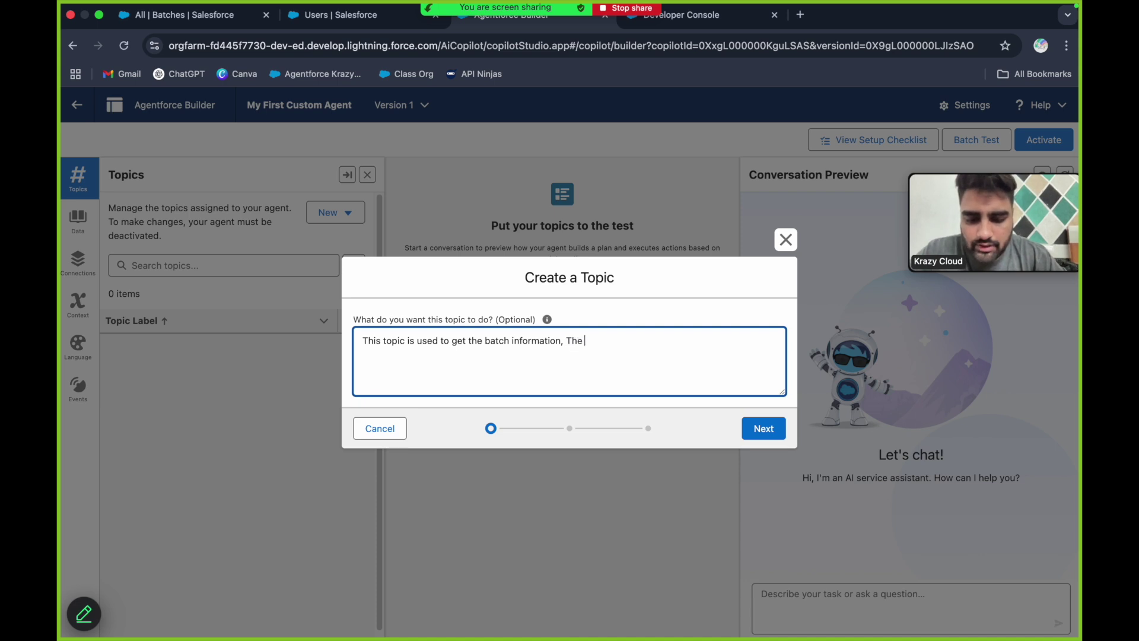
type("user may ask ")
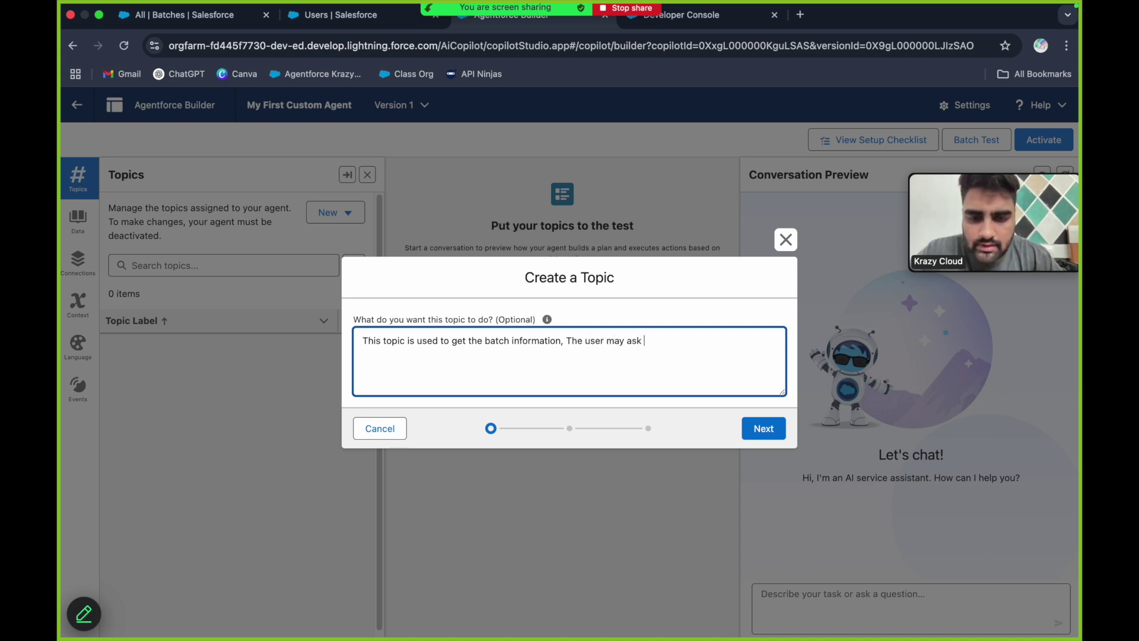
type("about")
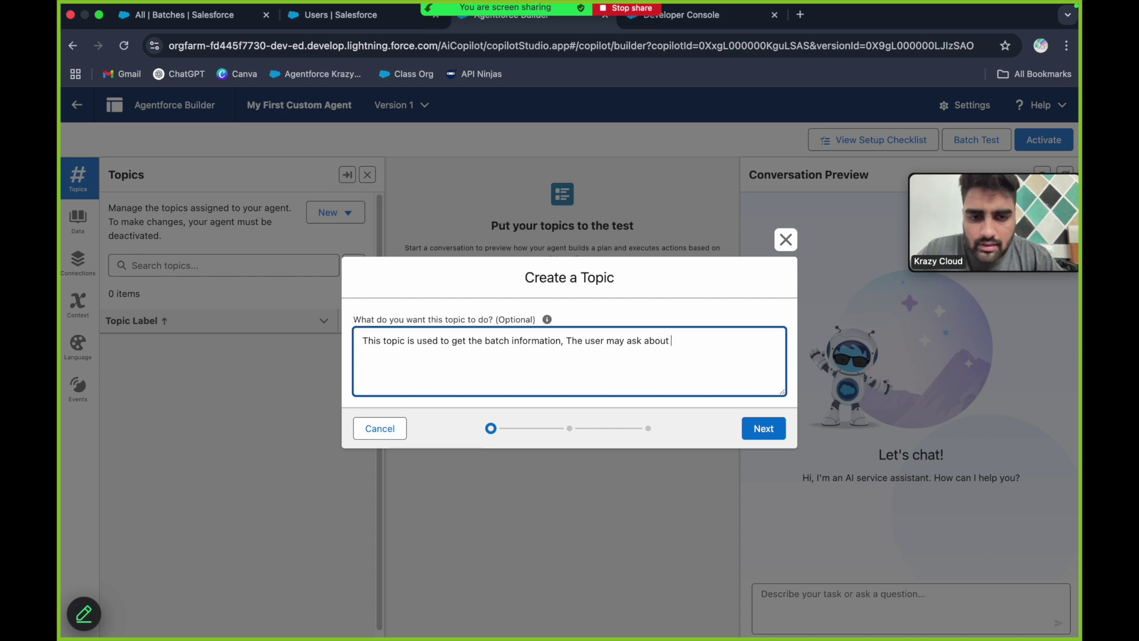
key("BackSpace")
key("BackSpace")
key("BackSpace")
key("BackSpace")
key("BackSpace")
key("BackSpace")
key("BackSpace")
key("BackSpace")
key("BackSpace")
key("BackSpace")
key("BackSpace")
key("BackSpace")
key("BackSpace")
key("BackSpace")
key("BackSpace")
key("BackSpace")
key("BackSpace")
key("BackSpace")
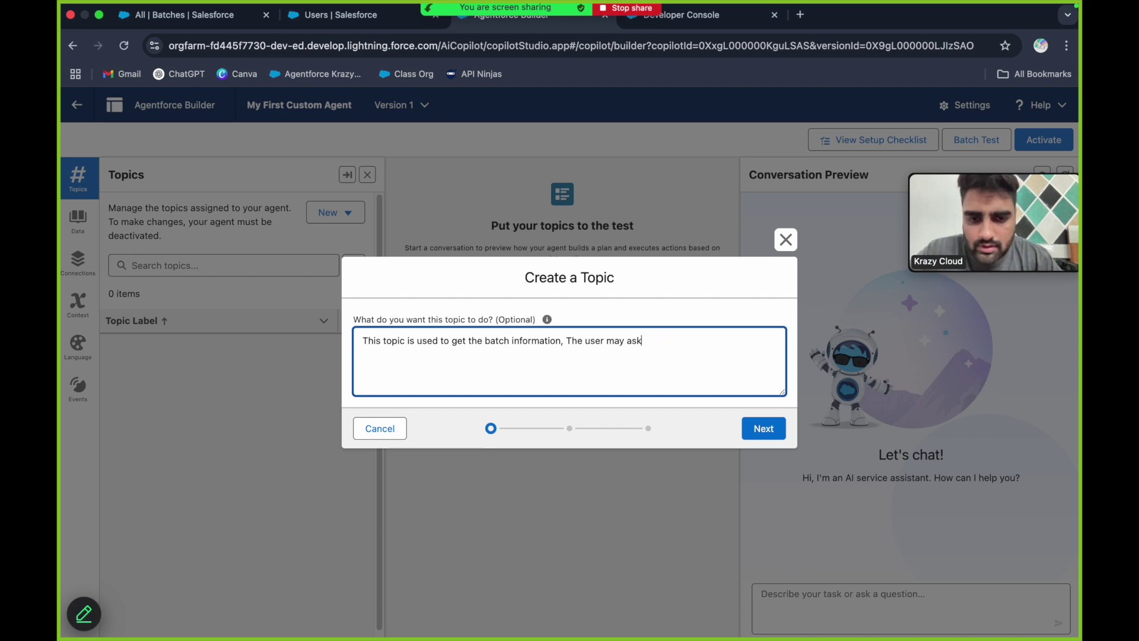
Step: Continue the job description with "This topic will provide the Delivery Mode of a batch by batch name."
type("is topic will provid")
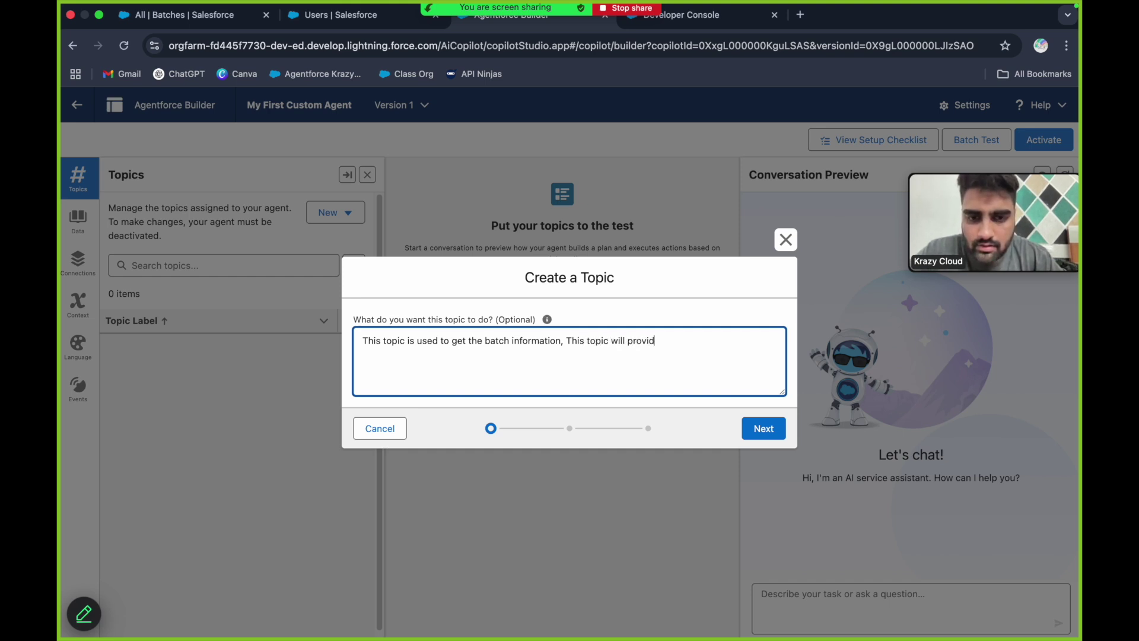
type("e the Delive")
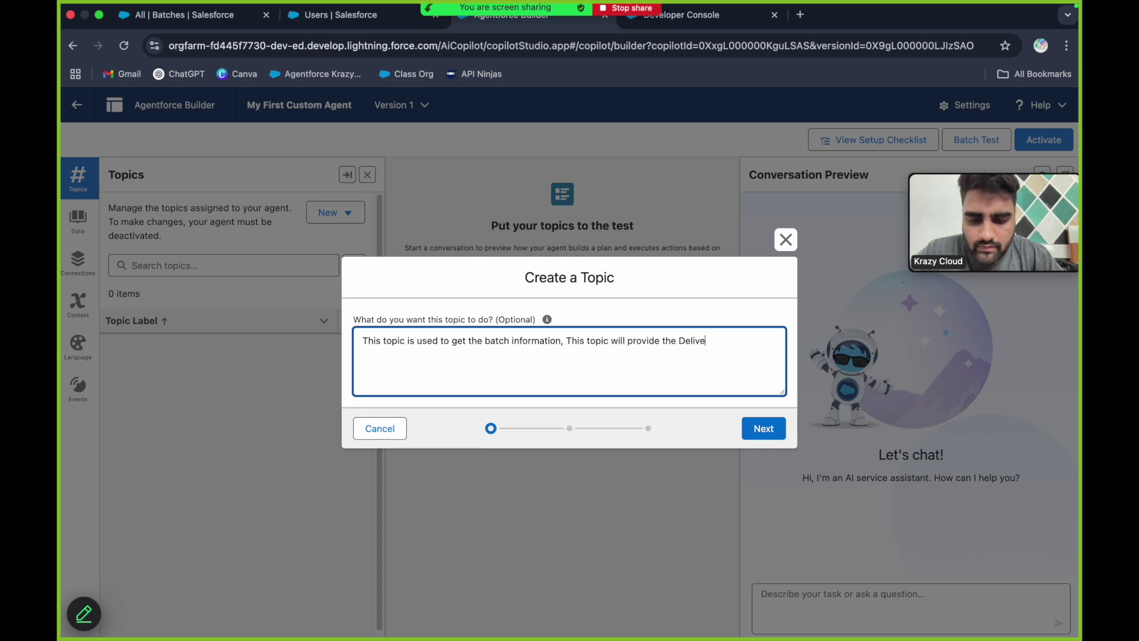
type("ry Mode of an ")
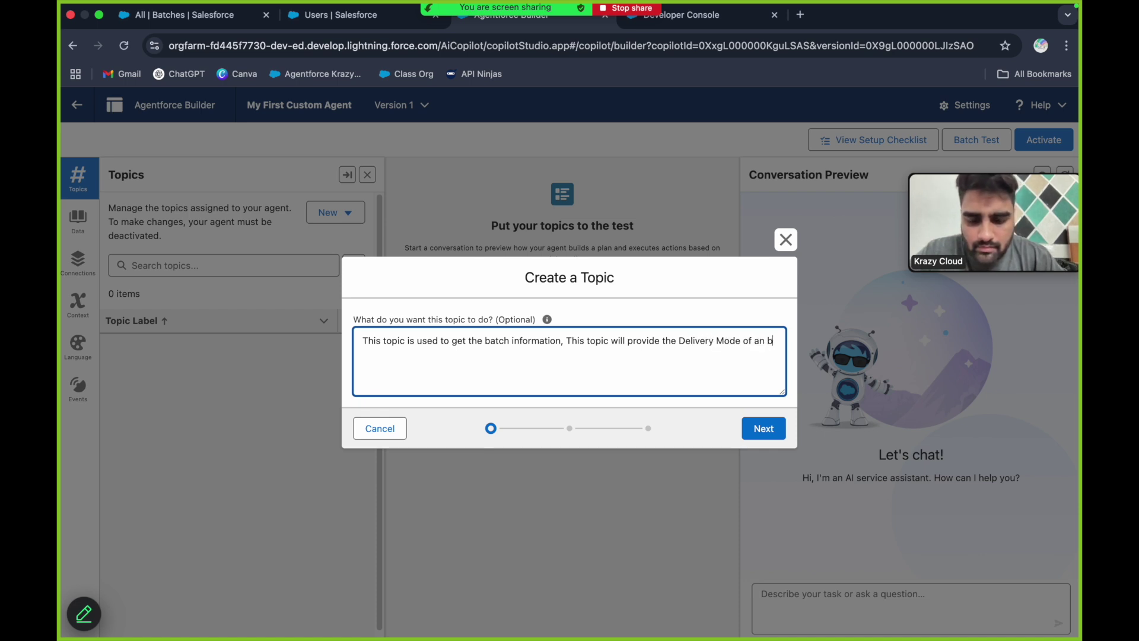
type("batch by ")
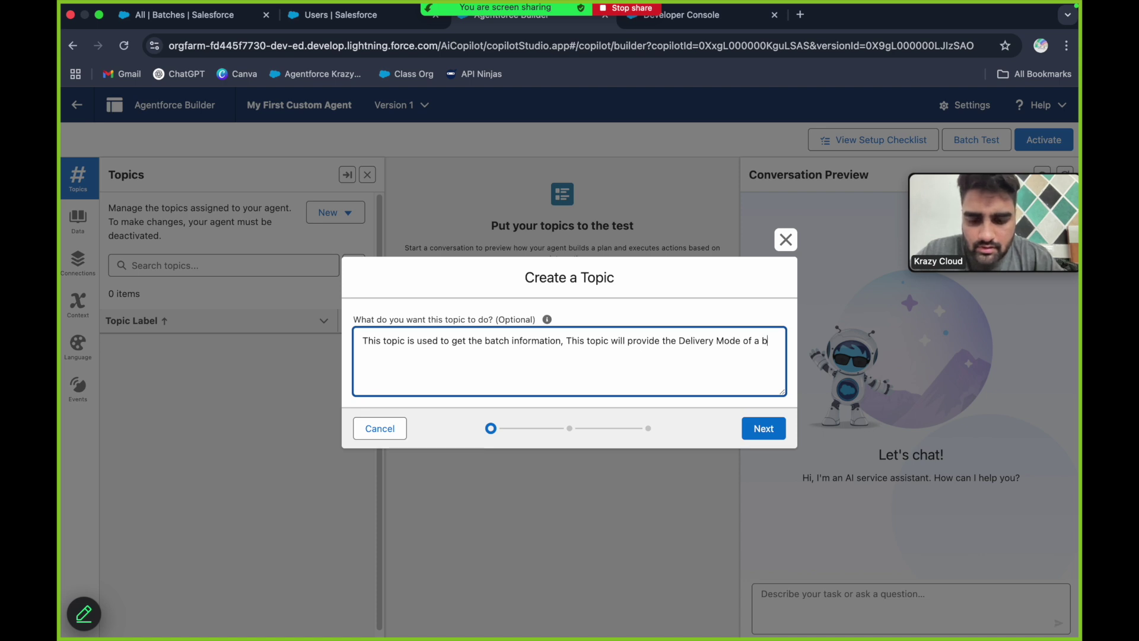
type("it;s b")
key("BackSpace")
key("BackSpace")
key("BackSpace")
key("BackSpace")
type("'s name")
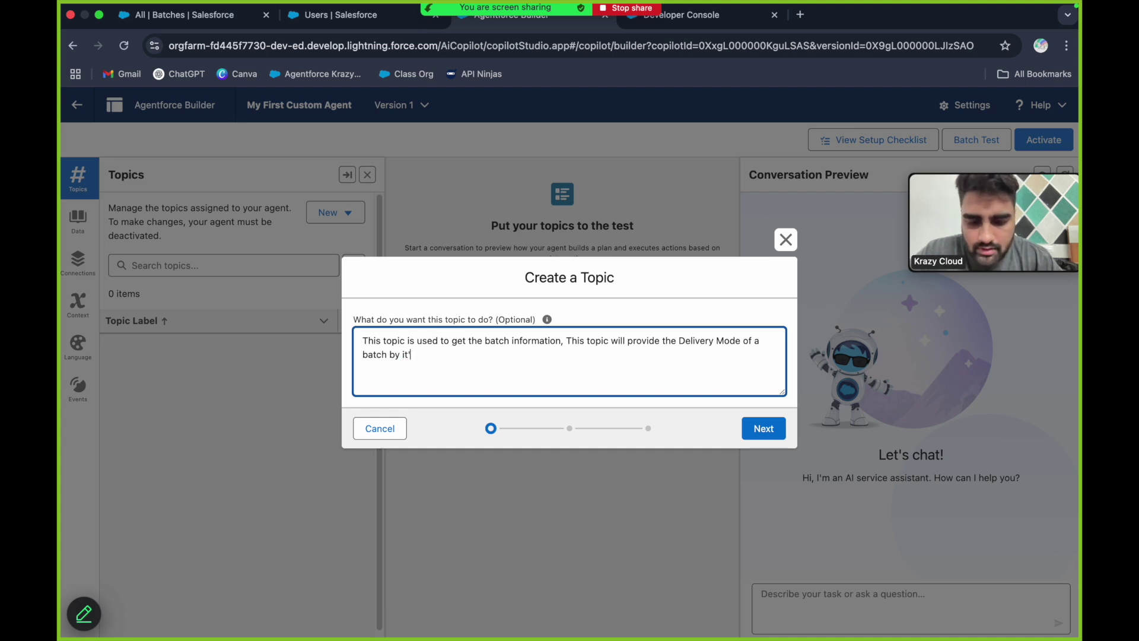
type(".")
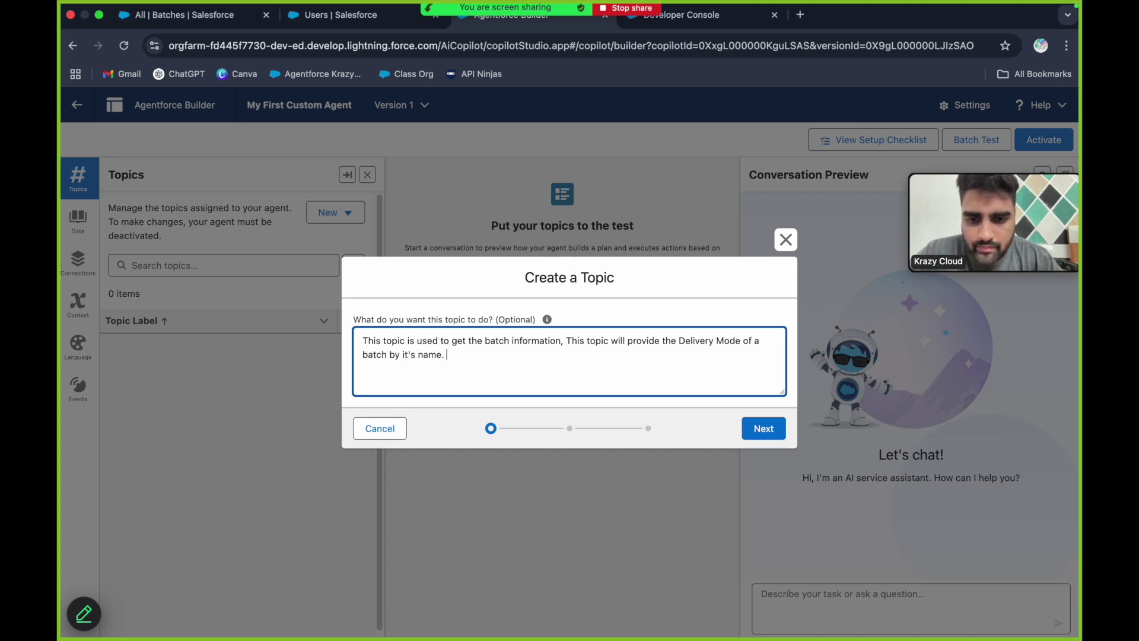
key("BackSpace")
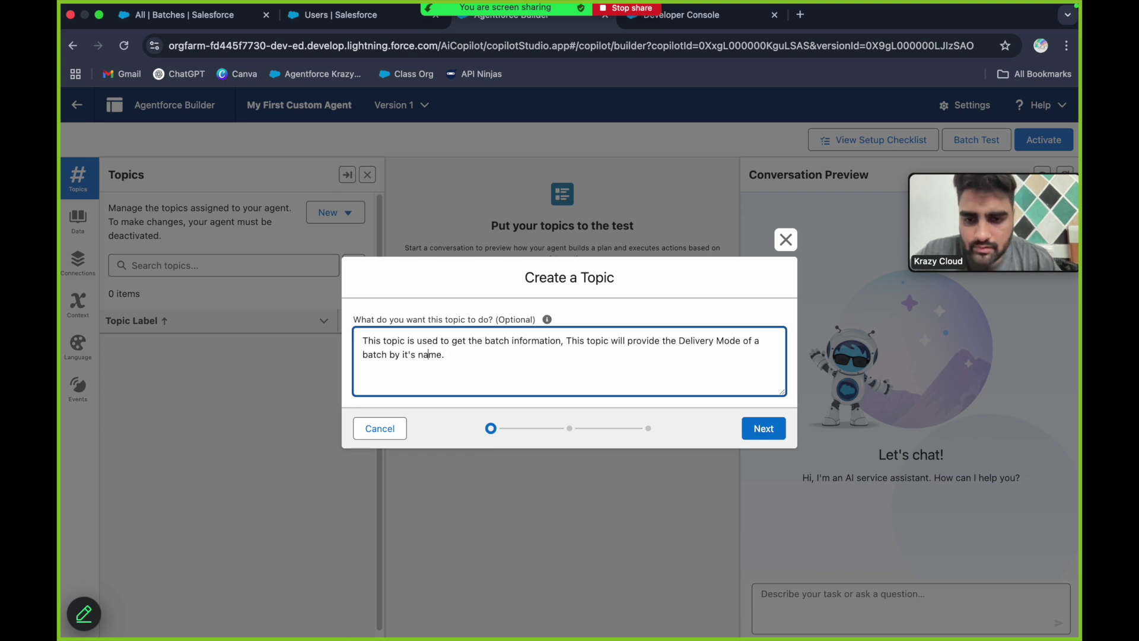
key("BackSpace")
key("BackSpace")
key("BackSpace")
key("BackSpace")
type("batch name. ")
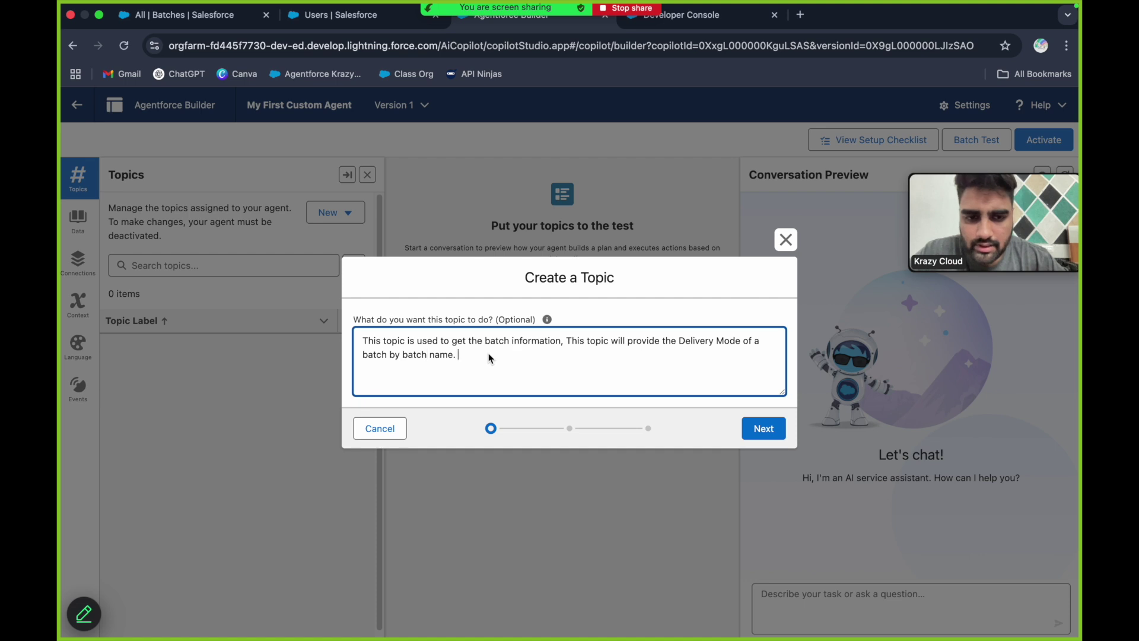
Step: Add "Providing the batch name is required." to the job description and continue to the generated topic details
type("Providing th")
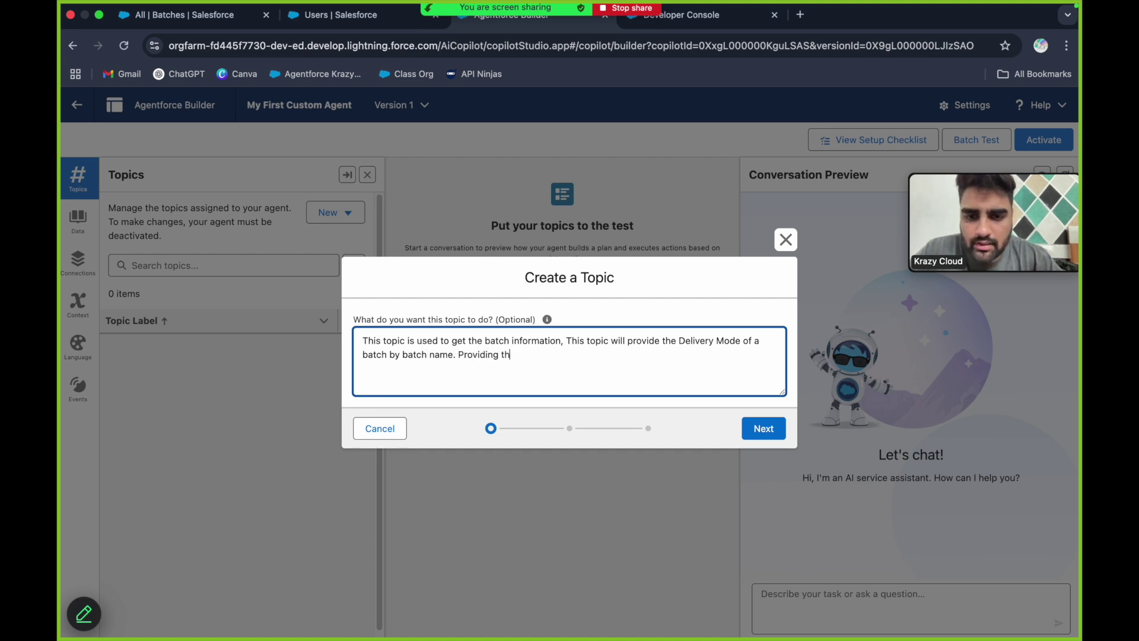
type("e batch name i")
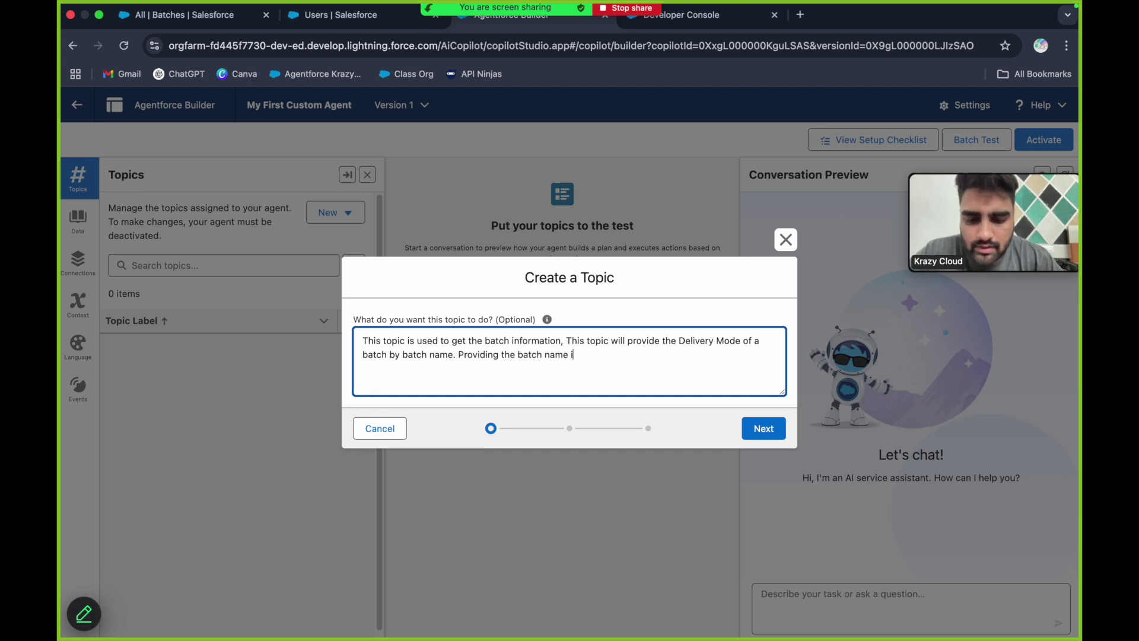
type("s re")
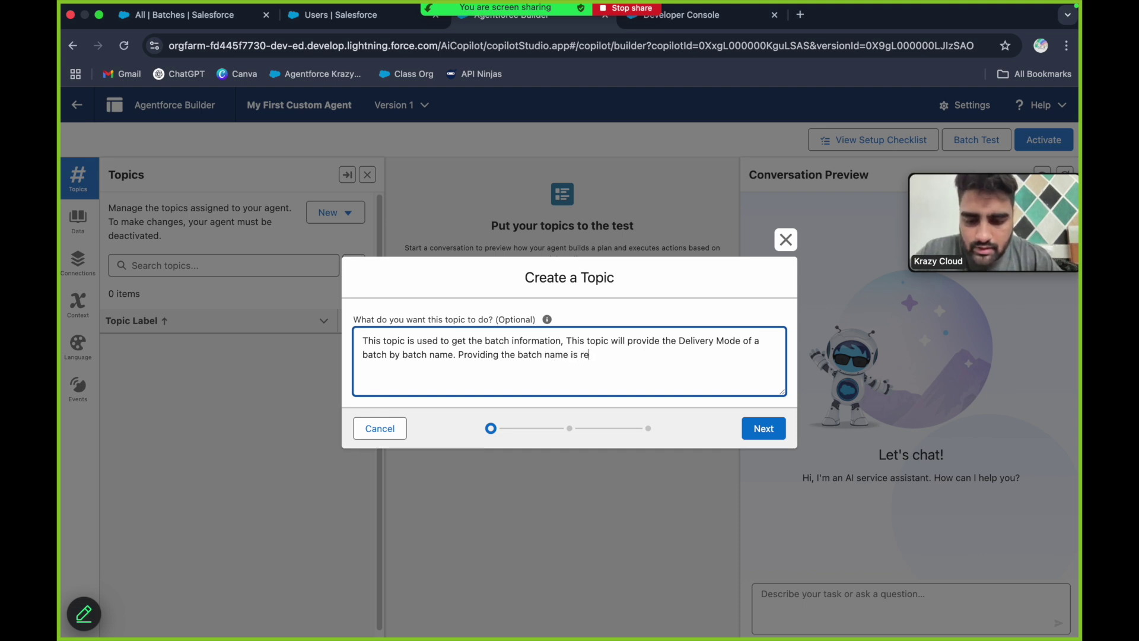
type("quired.")
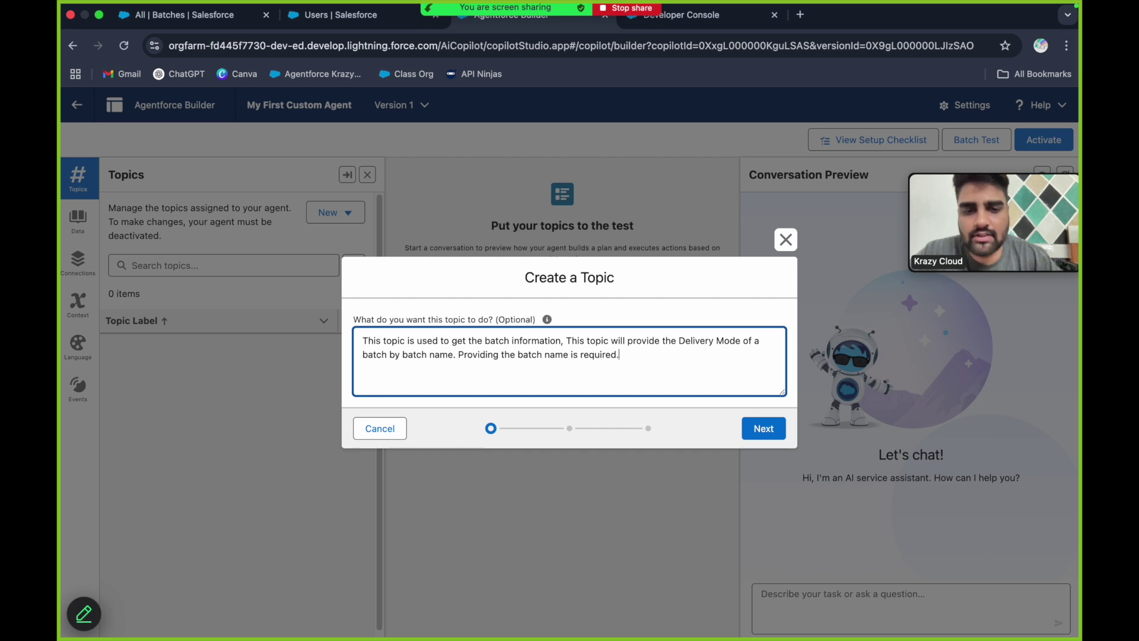
left_click(759, 428)
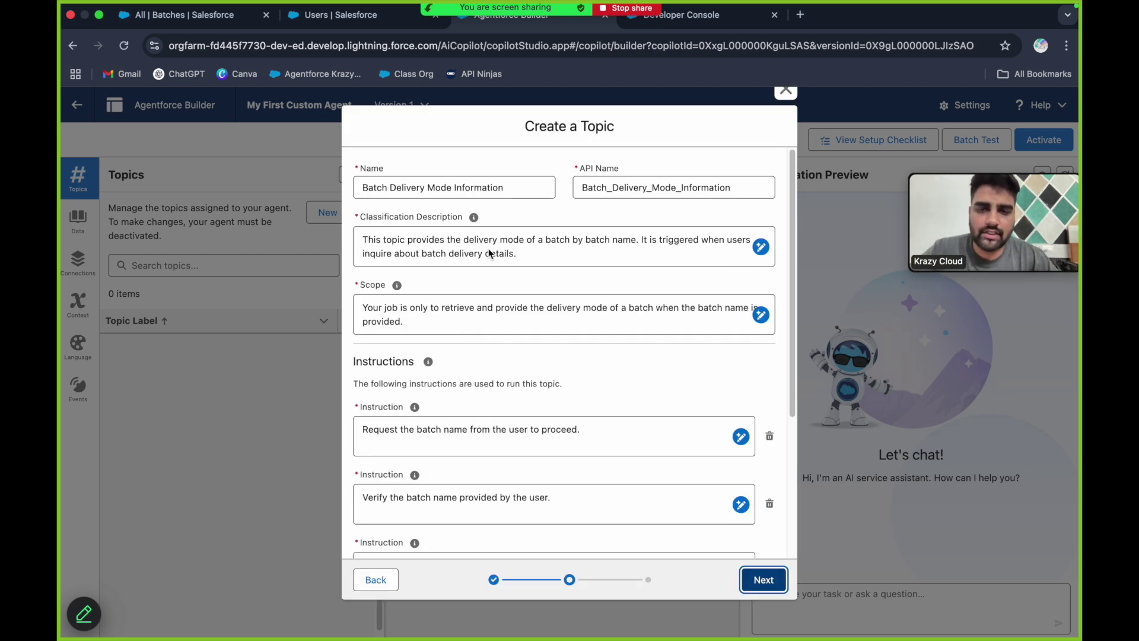
Step: Review the generated topic's name, classification description, scope and instructions
scroll(583, 380, "down", 5)
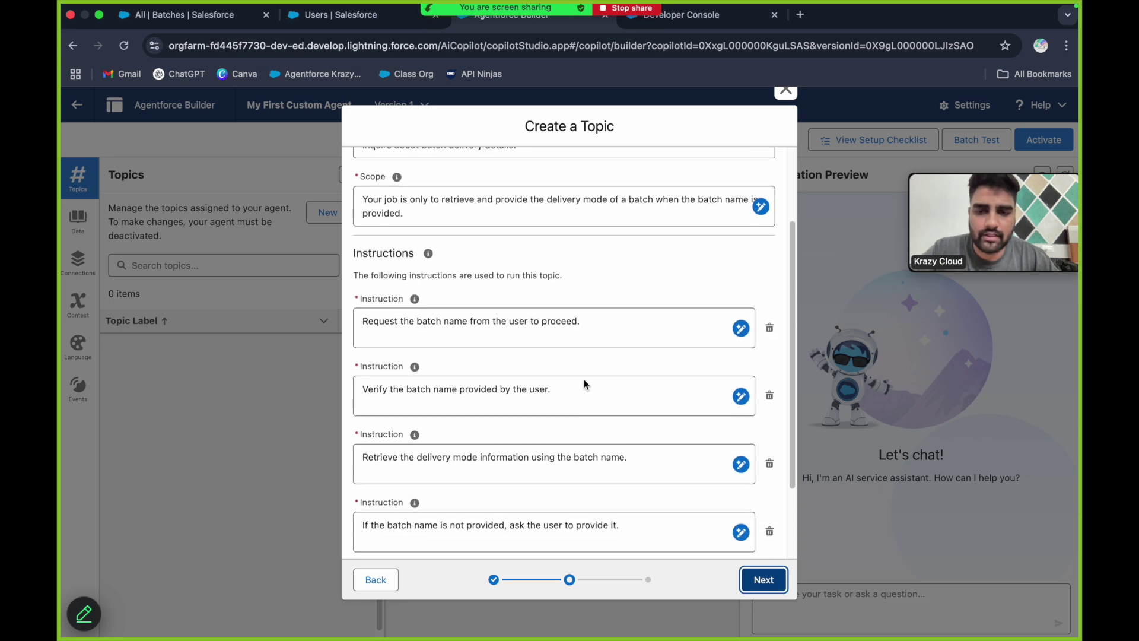
scroll(583, 379, "up", 5)
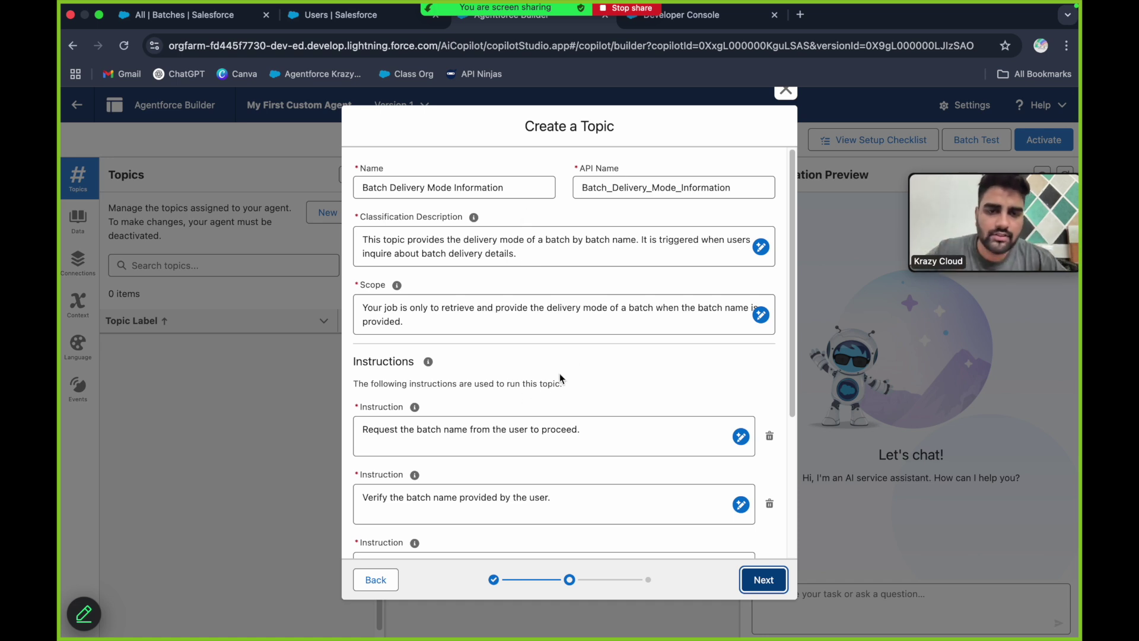
left_click(544, 260)
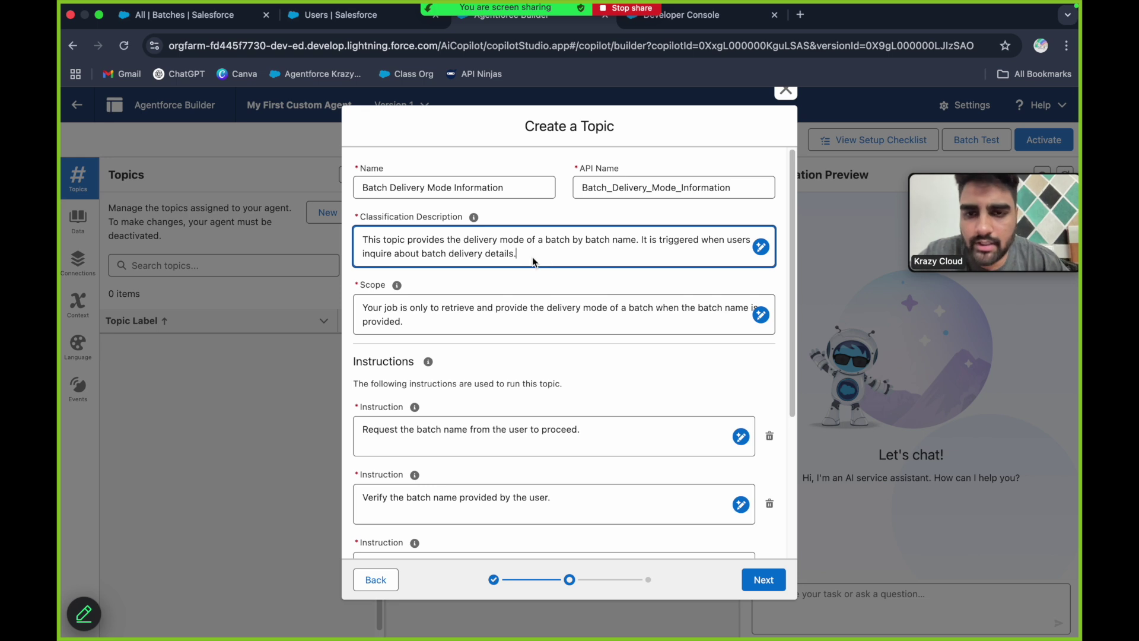
left_click(512, 185)
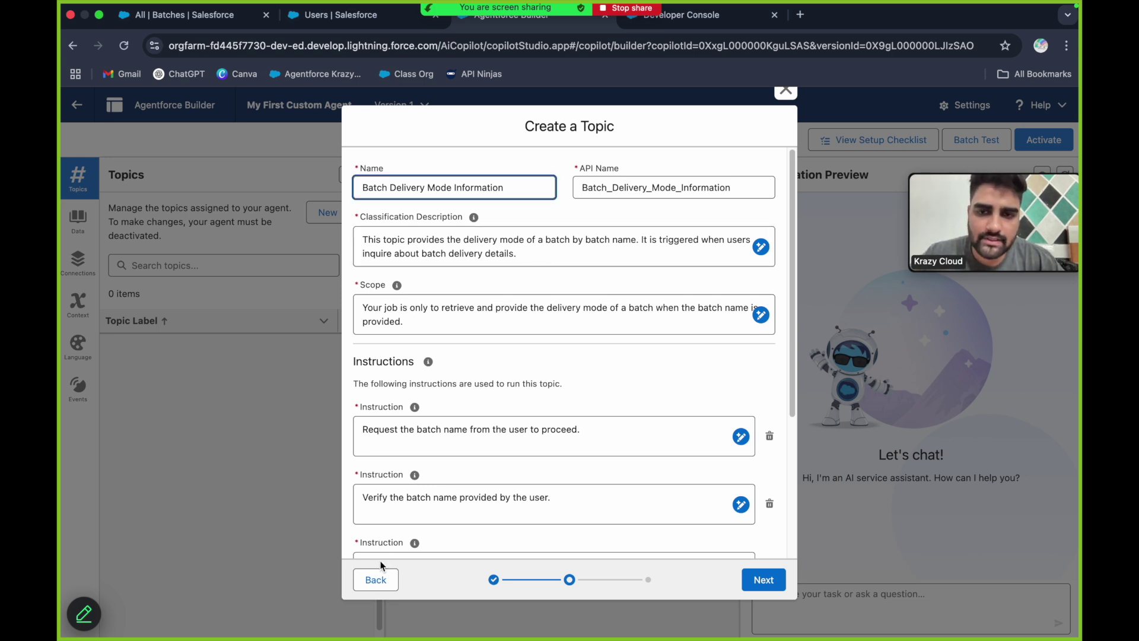
left_click_drag(513, 191, 359, 187)
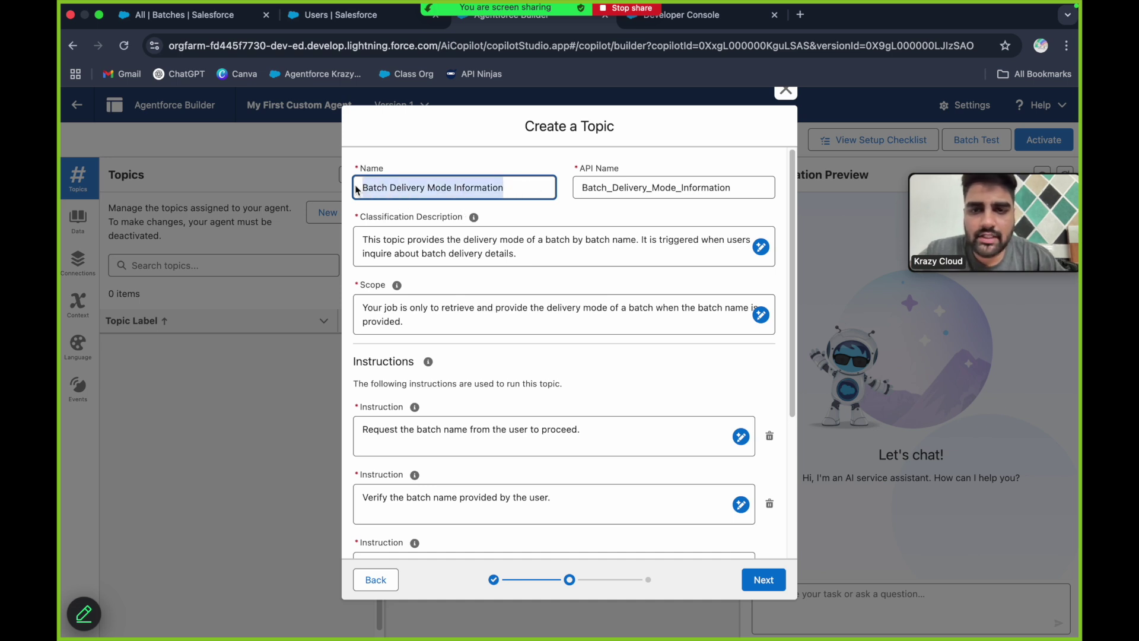
left_click(509, 209)
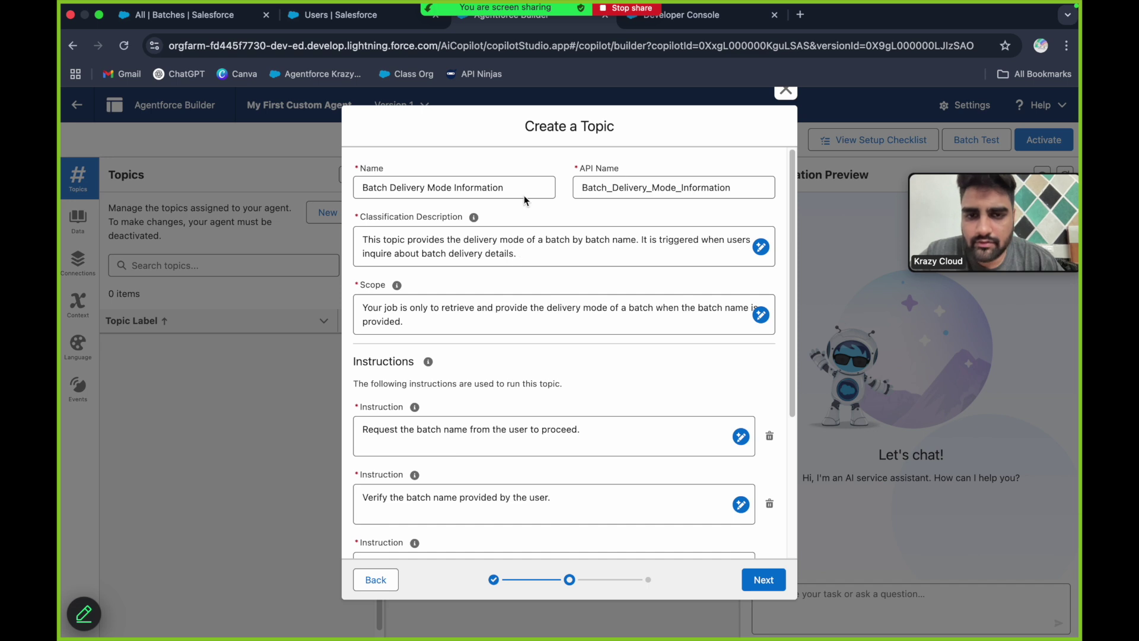
left_click(478, 190)
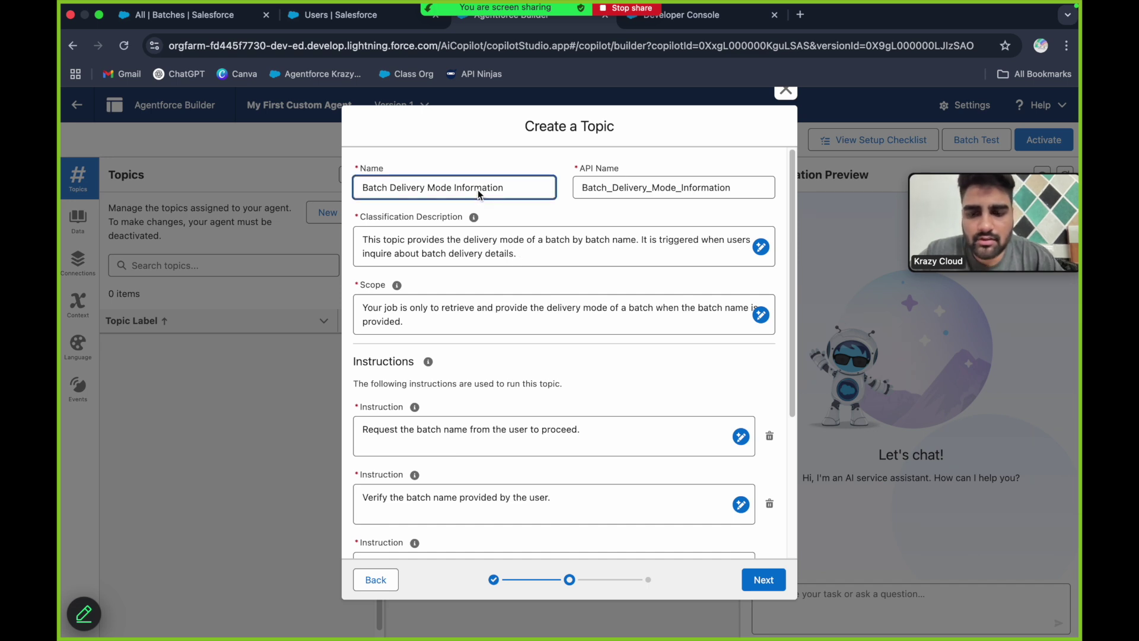
double_click(478, 189)
key("BackSpace")
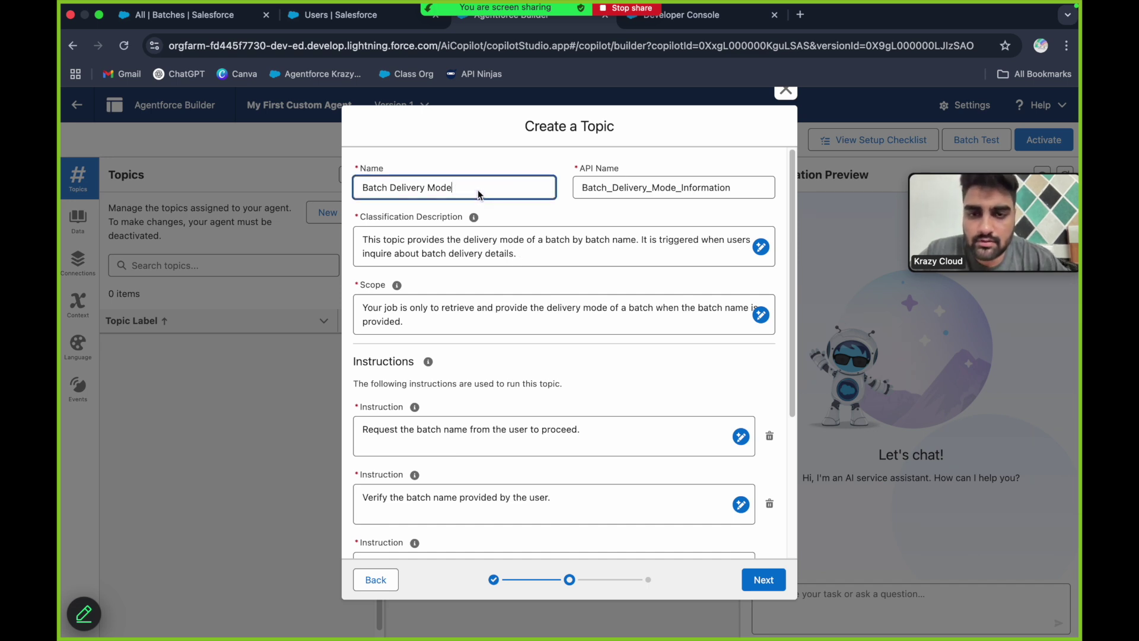
key("super+z")
left_click(531, 209)
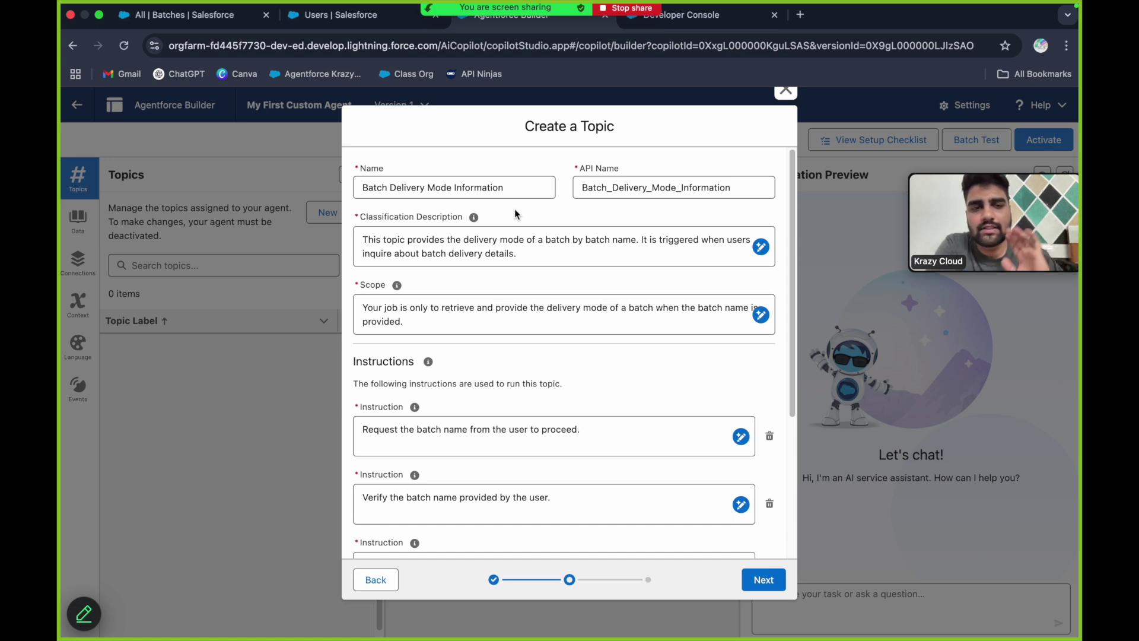
Step: Review the wording of the topic's classification description and scope
left_click_drag(532, 253, 340, 241)
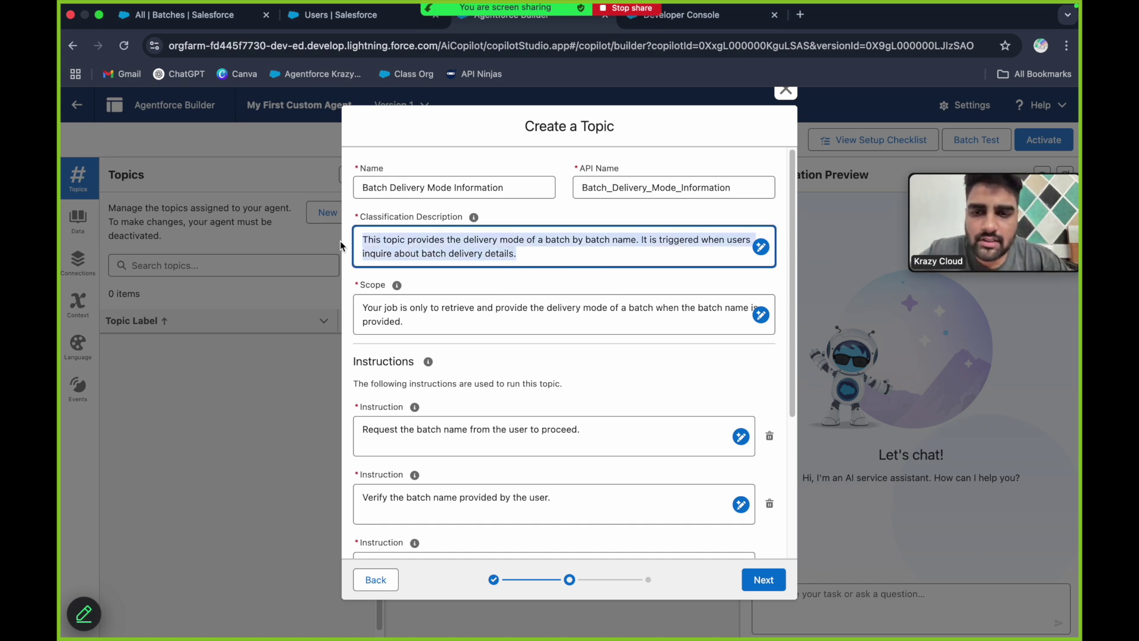
left_click(523, 241)
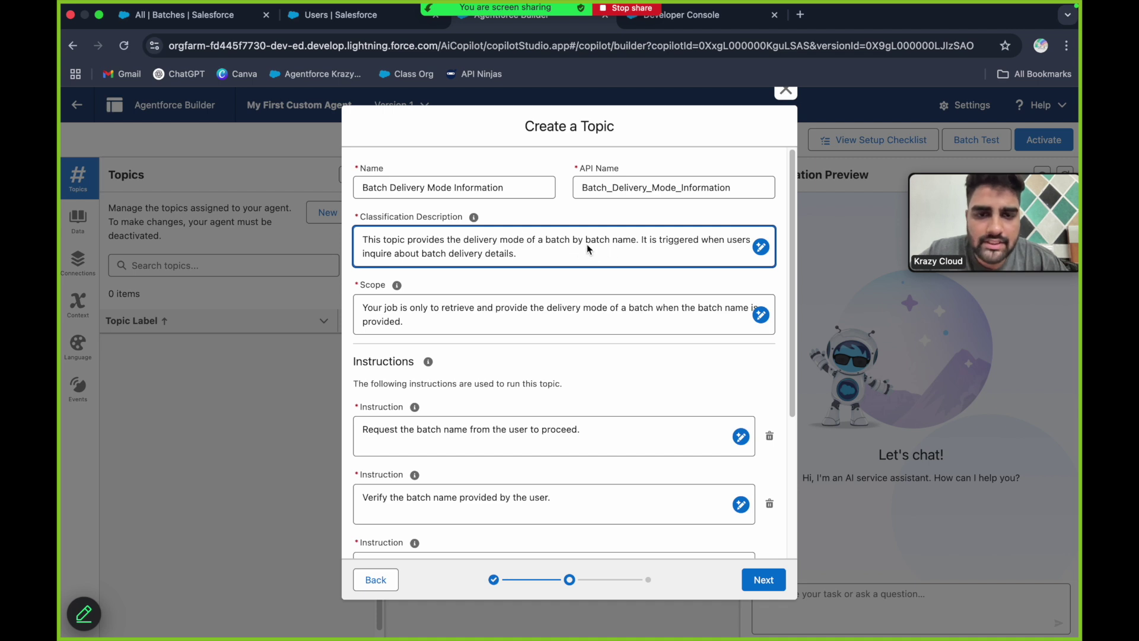
scroll(635, 245, "down", 1)
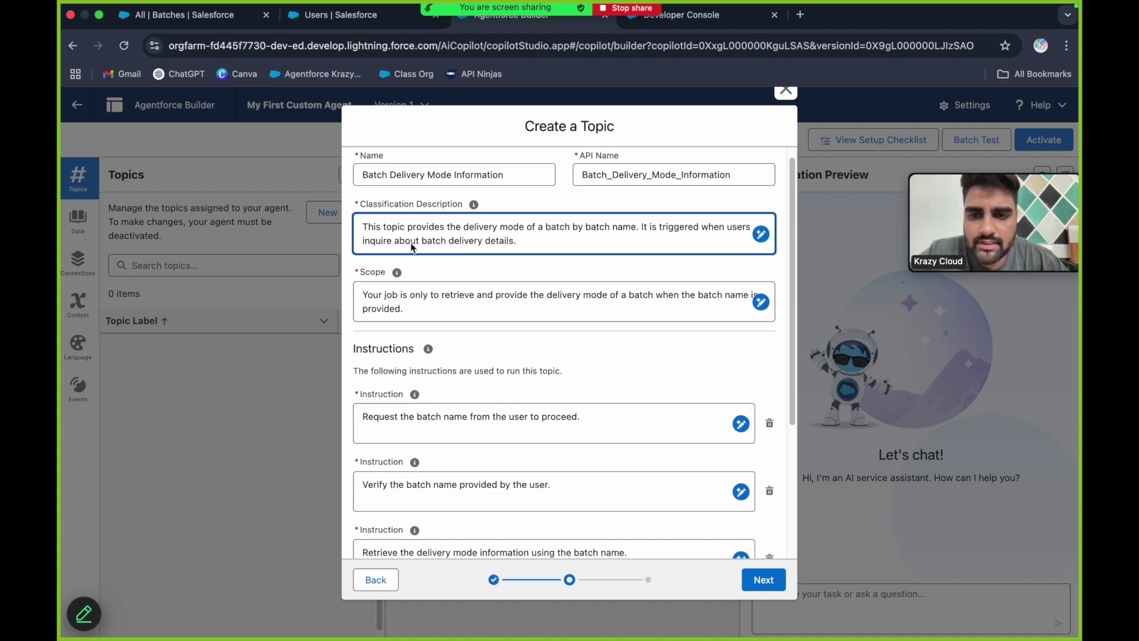
left_click_drag(378, 243, 526, 244)
left_click(526, 248)
scroll(524, 243, "down", 2)
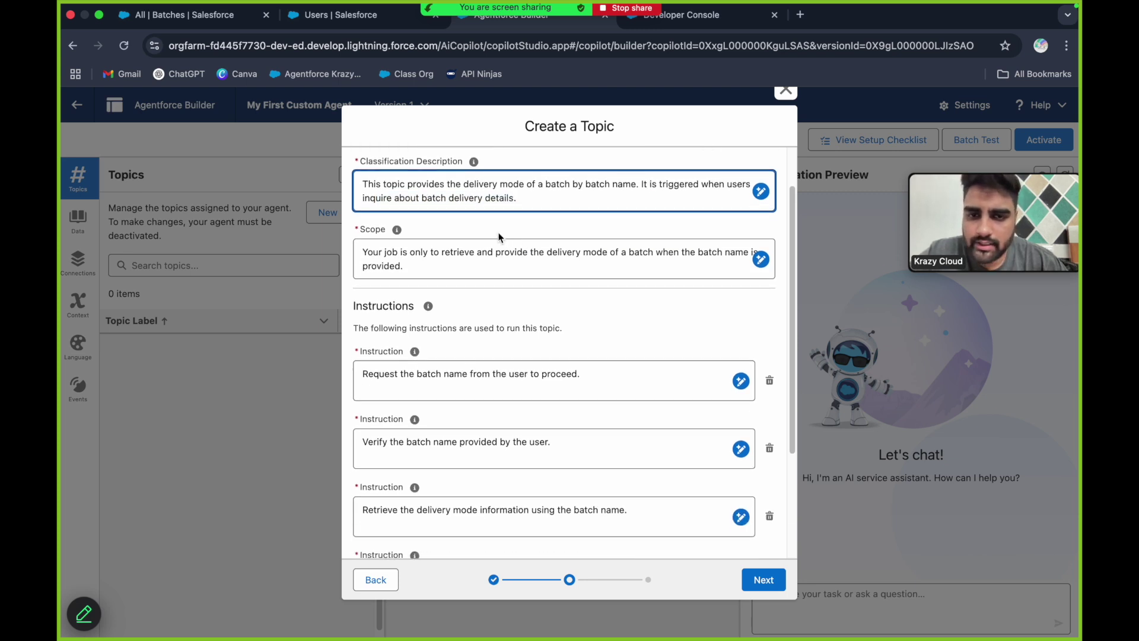
left_click_drag(405, 244, 359, 230)
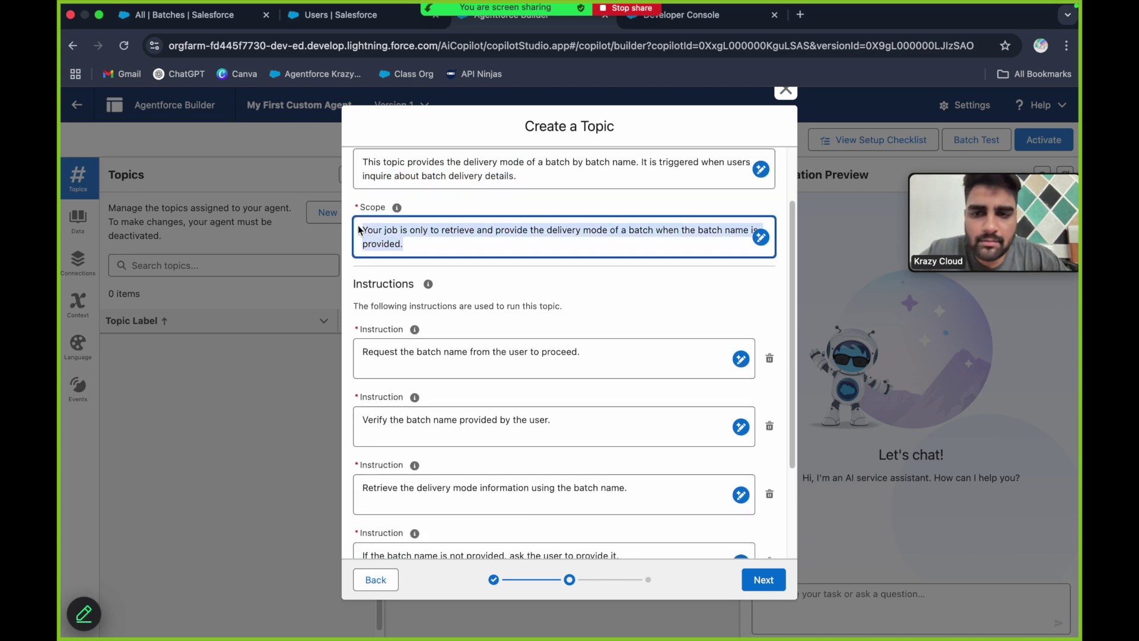
left_click(453, 241)
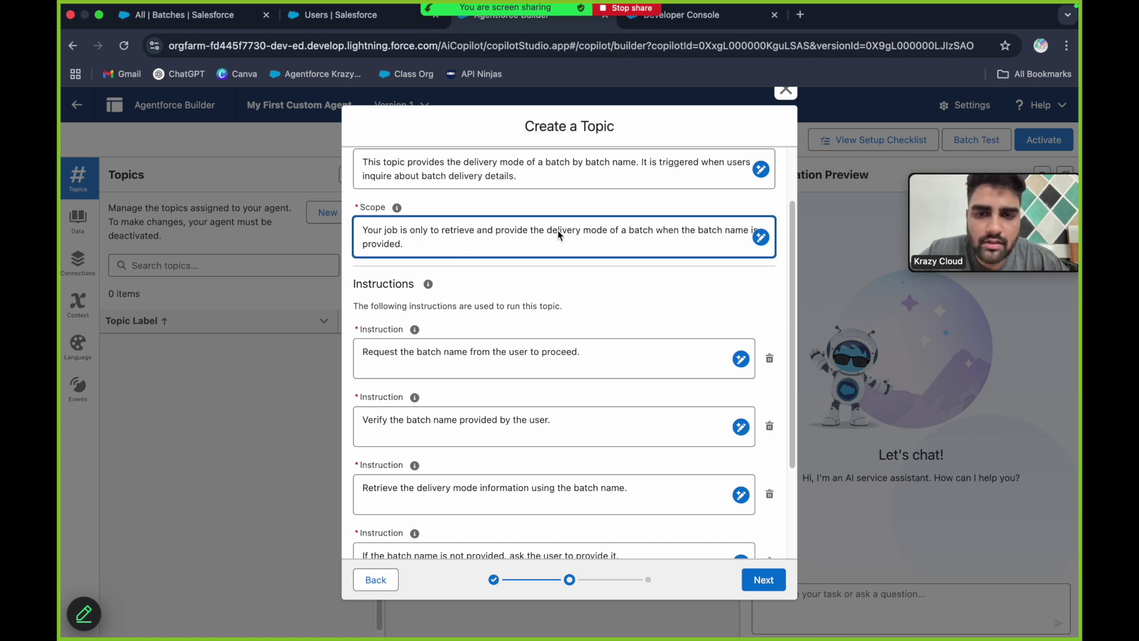
left_click(368, 229)
left_click_drag(362, 229, 609, 229)
left_click(531, 220)
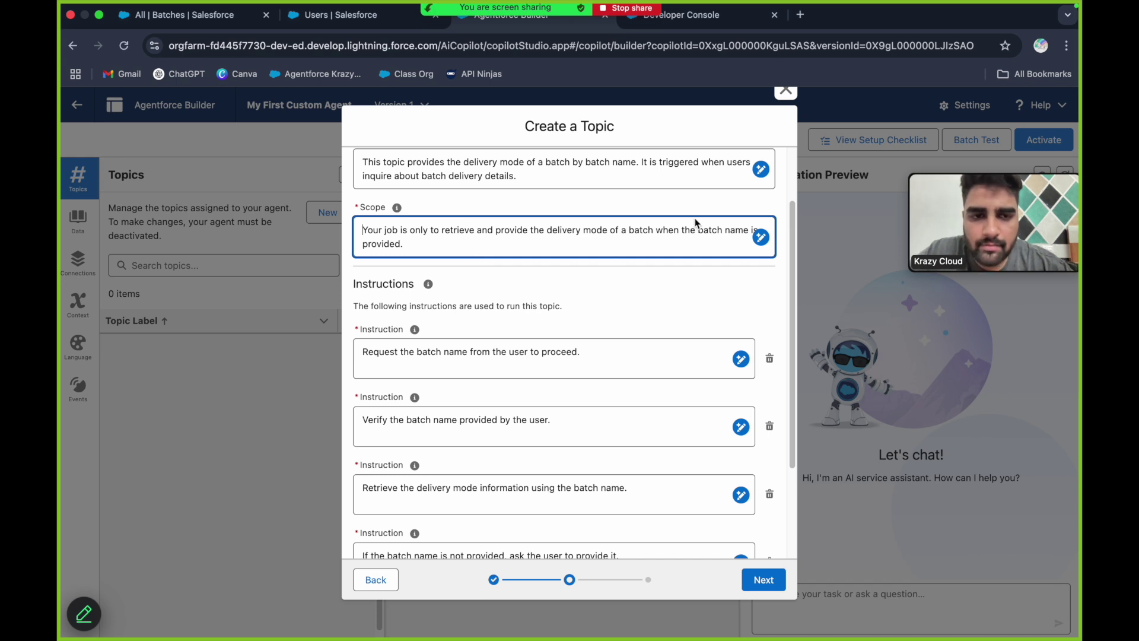
left_click_drag(677, 230, 724, 231)
left_click(416, 236)
scroll(416, 236, "down", 5)
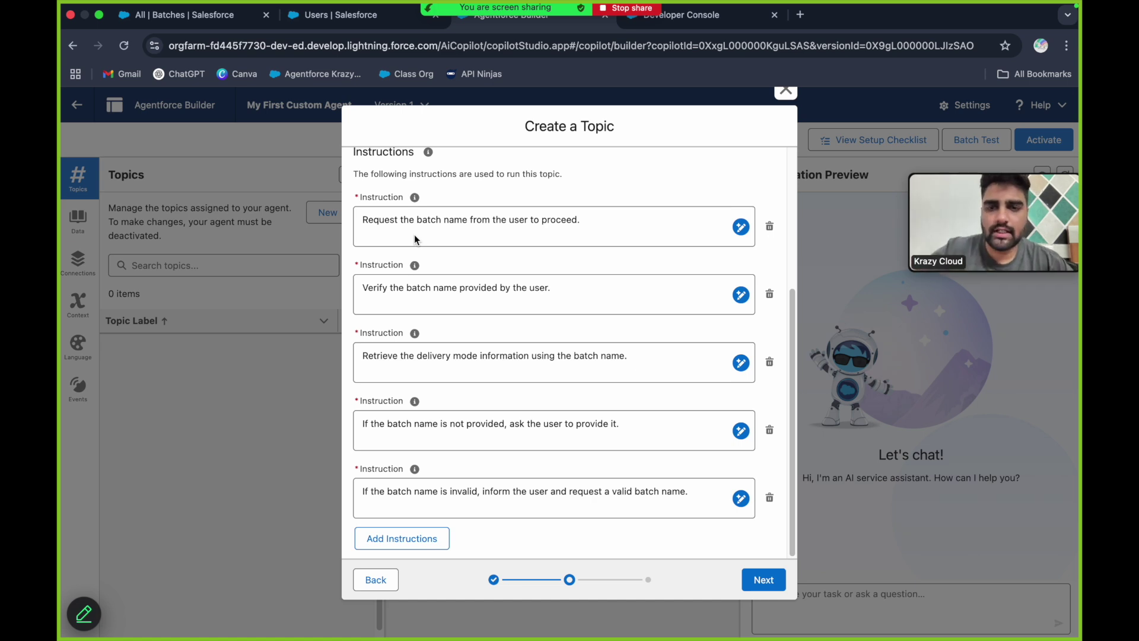
Step: Read through the topic's generated instructions on requesting, verifying and using the batch name
left_click_drag(363, 220, 636, 226)
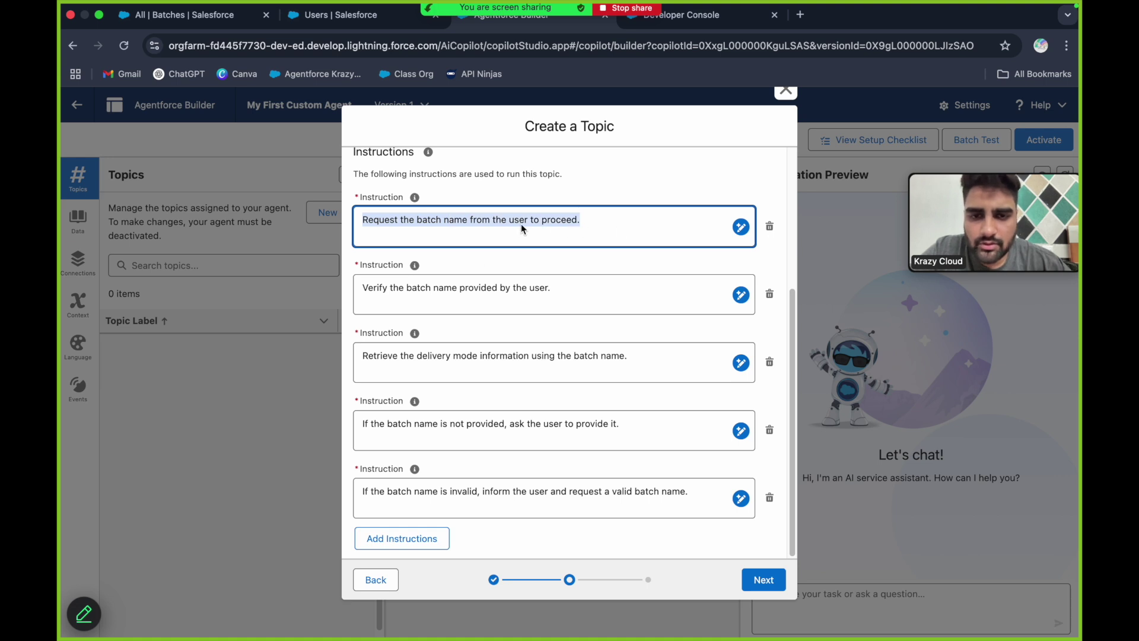
left_click(505, 230)
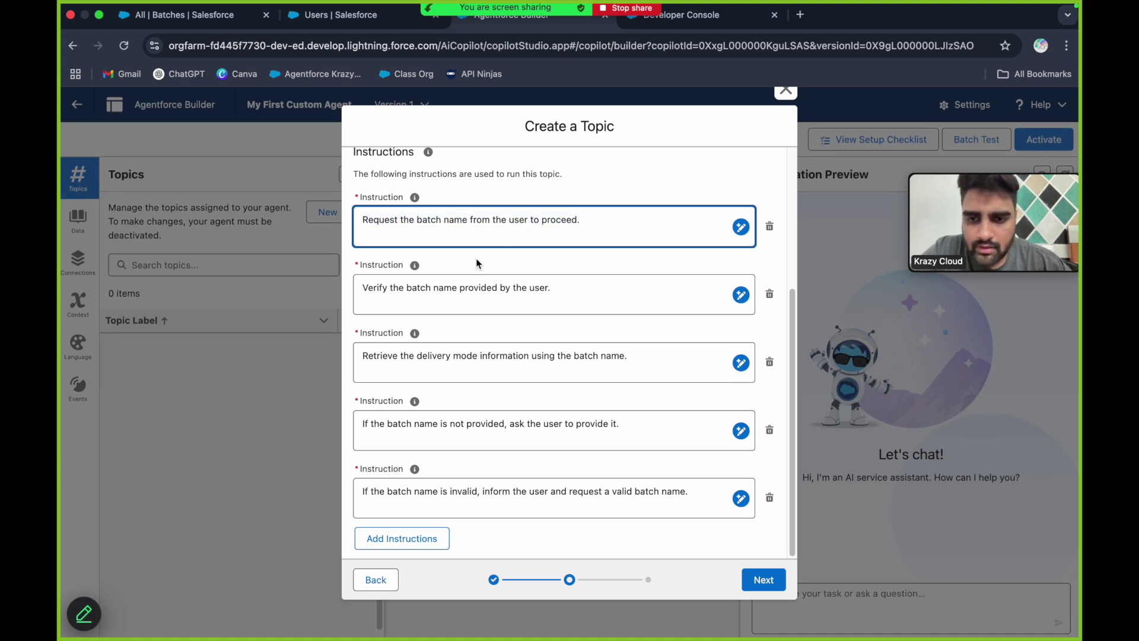
left_click_drag(364, 292, 526, 292)
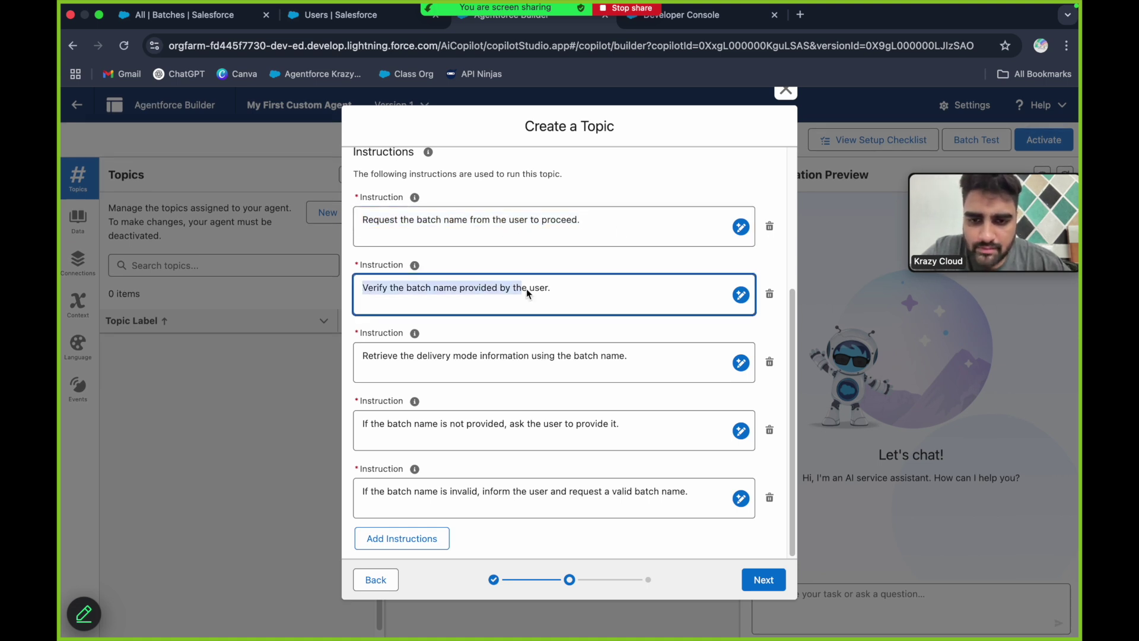
left_click(486, 290)
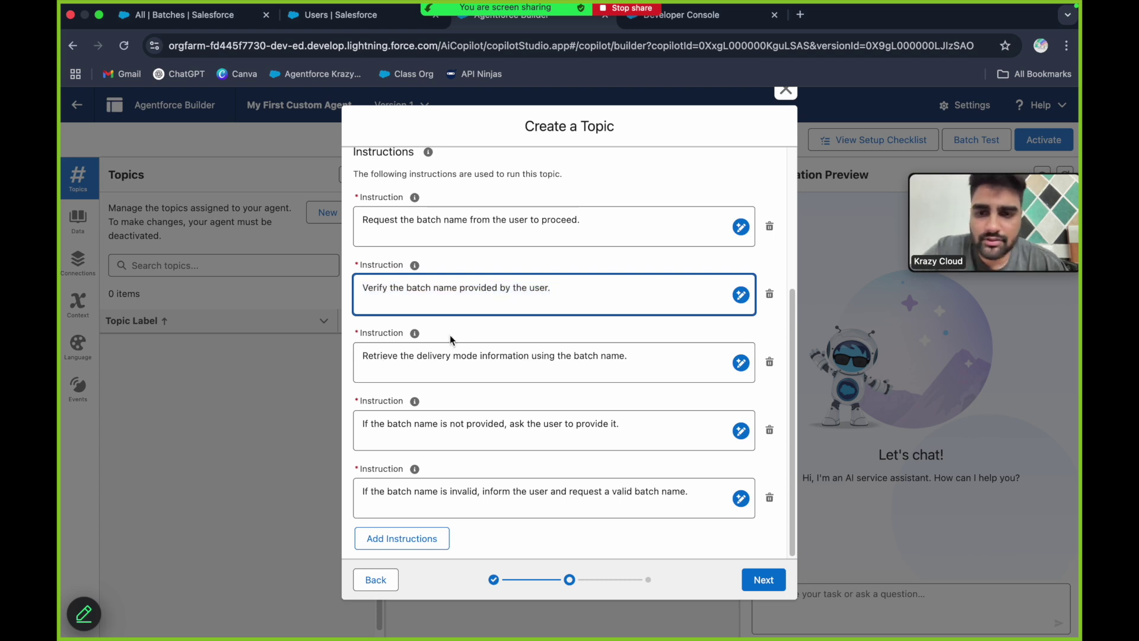
left_click_drag(363, 354, 646, 354)
left_click(512, 377)
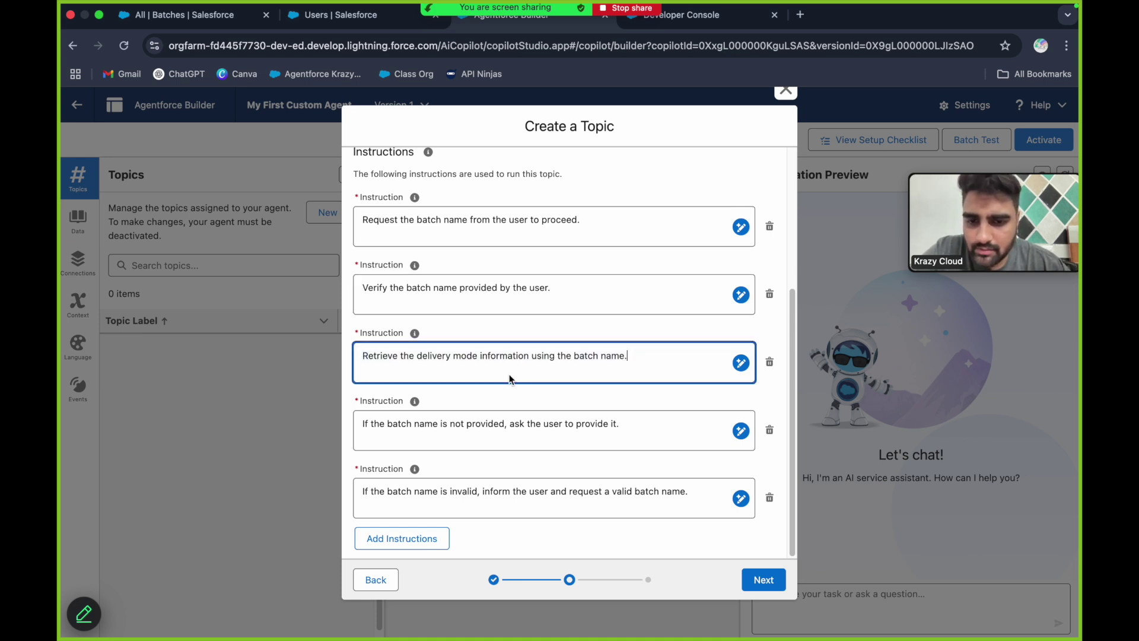
left_click_drag(420, 424, 615, 428)
left_click(576, 428)
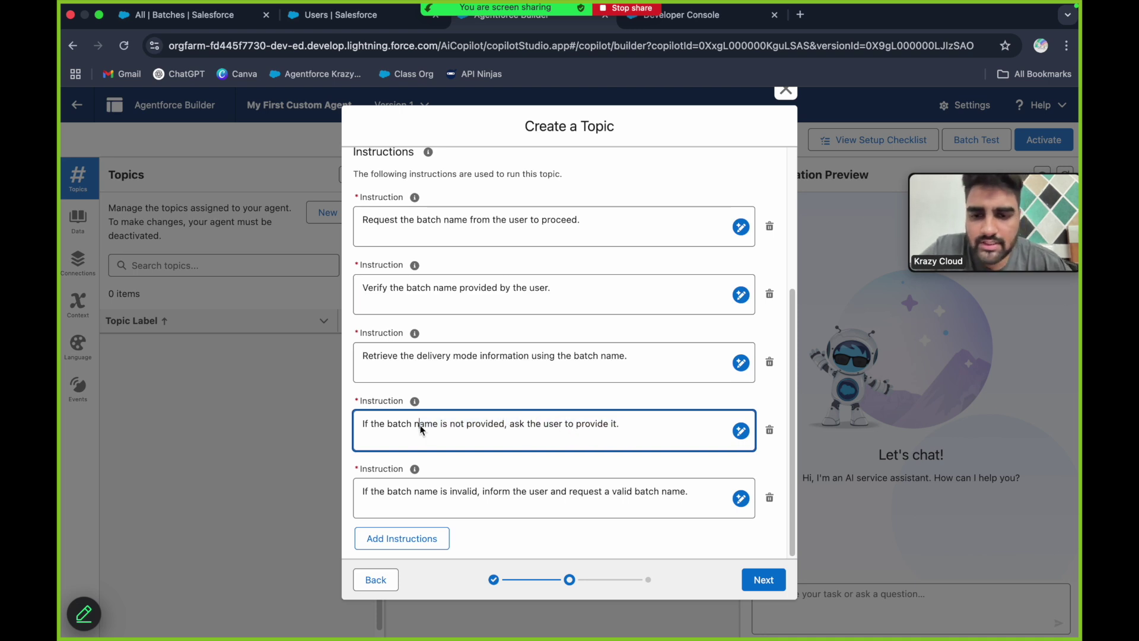
left_click_drag(420, 425, 529, 415)
left_click_drag(415, 490, 674, 497)
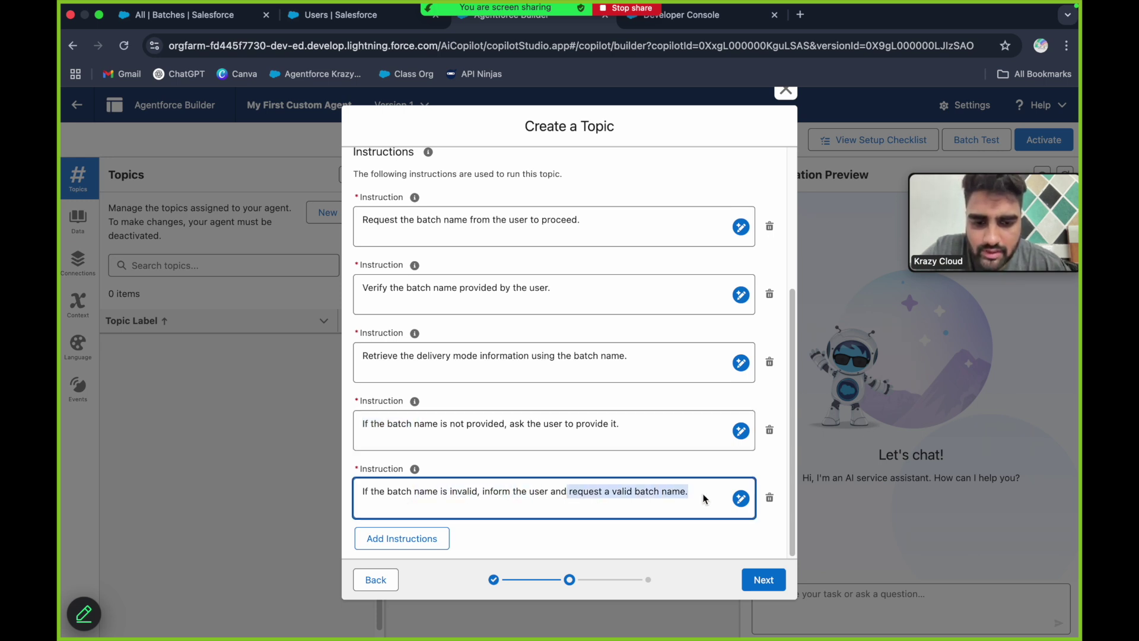
left_click(704, 497)
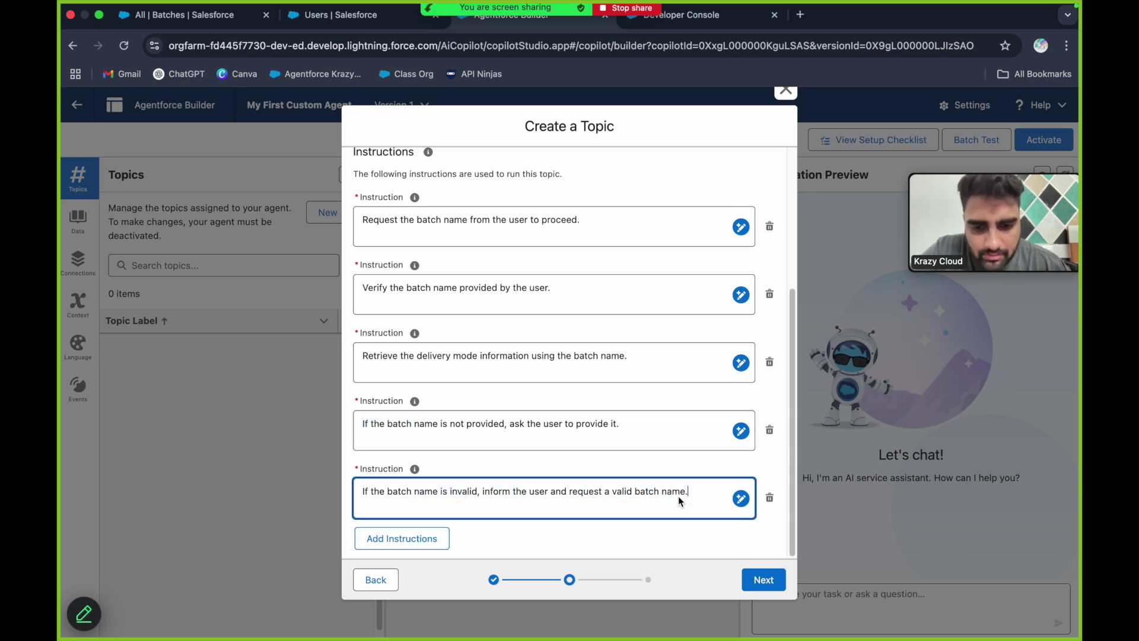
Step: Recheck the topic's instructions and continue to selecting the actions to include
left_click(750, 586)
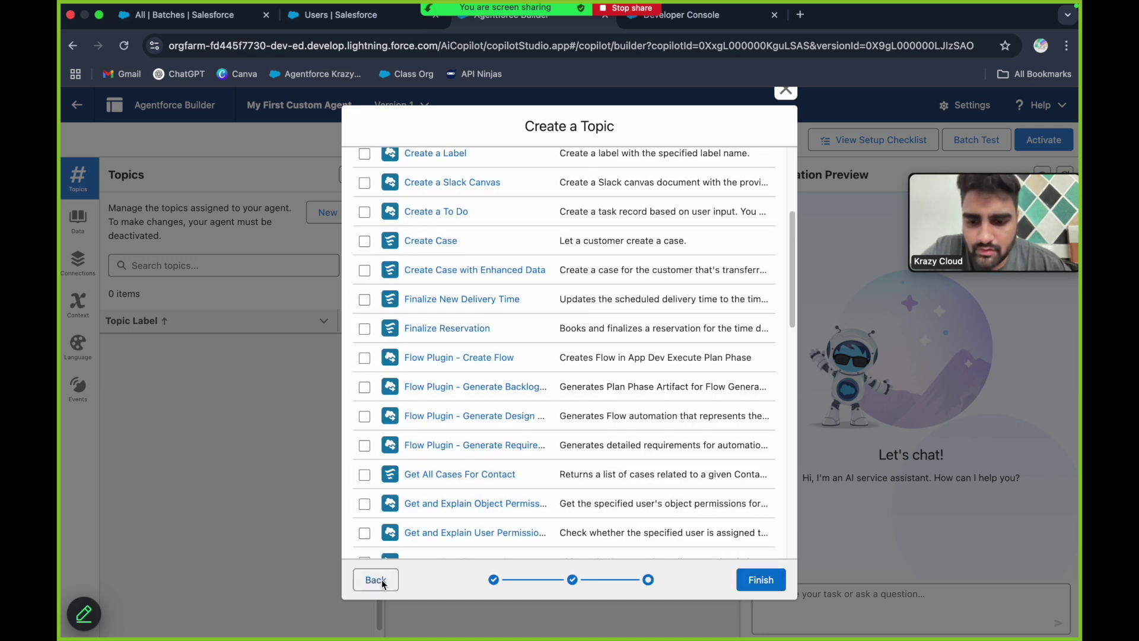
left_click(376, 580)
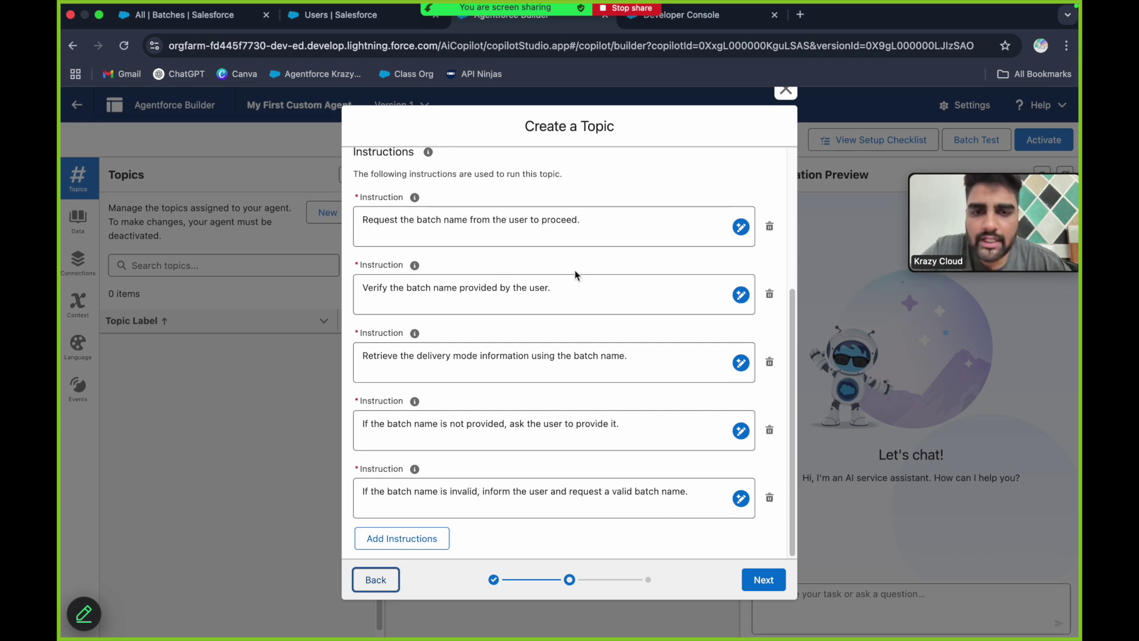
left_click(573, 295)
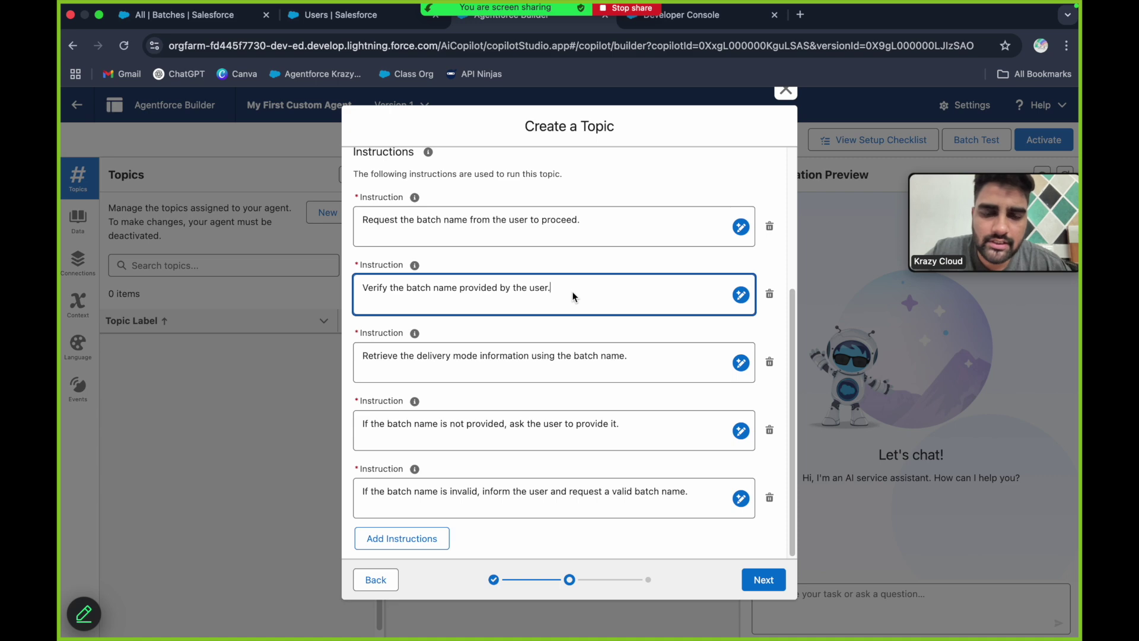
left_click(764, 579)
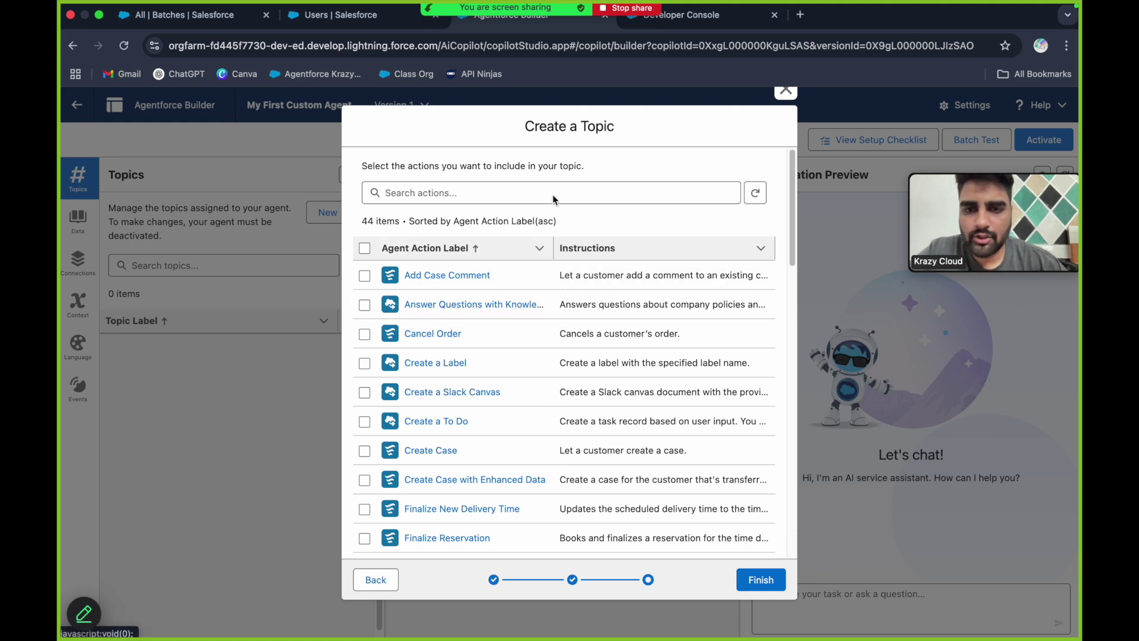
Step: Browse the whole list of available agent actions and compare it with the custom and standard action types on the agent structure slide
scroll(537, 299, "down", 1)
key("ctrl+Left")
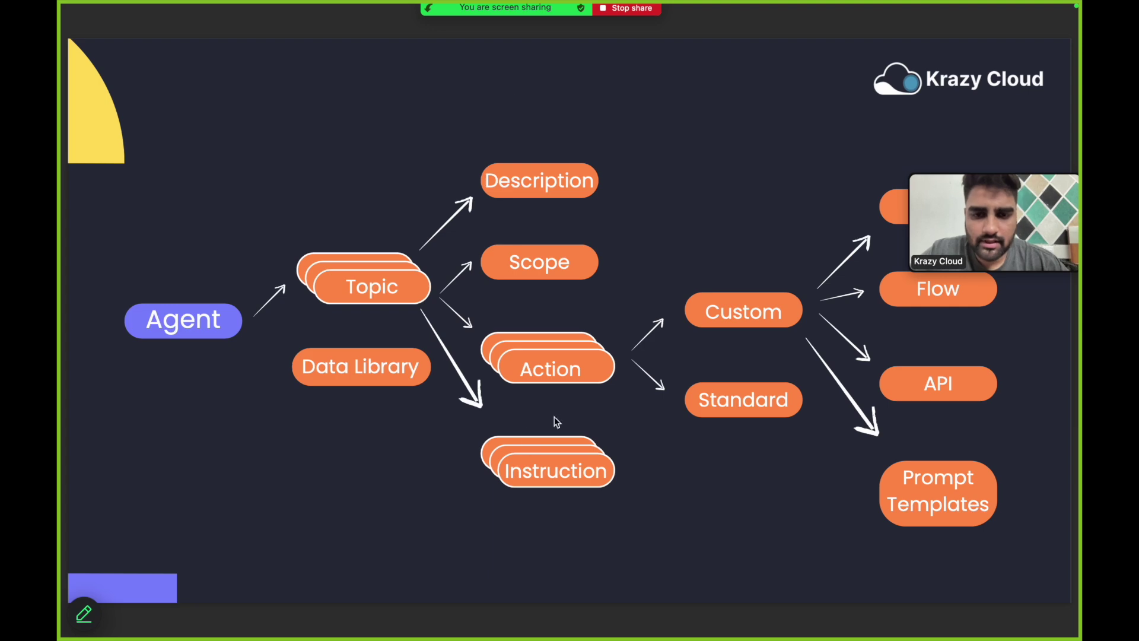
key("ctrl+Right")
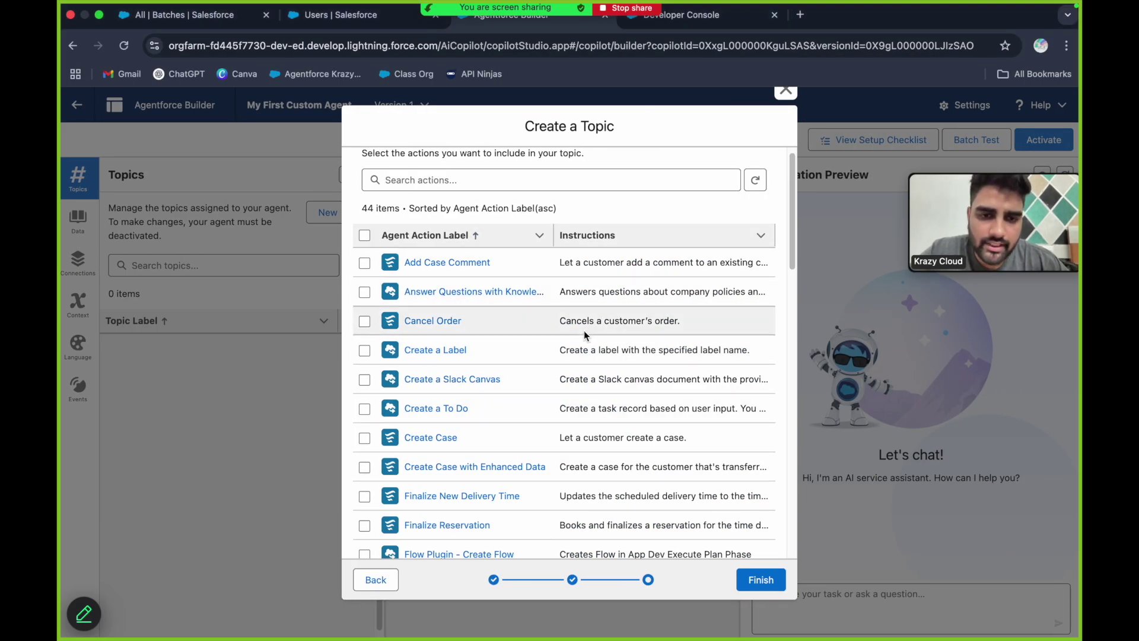
scroll(585, 330, "down", 5)
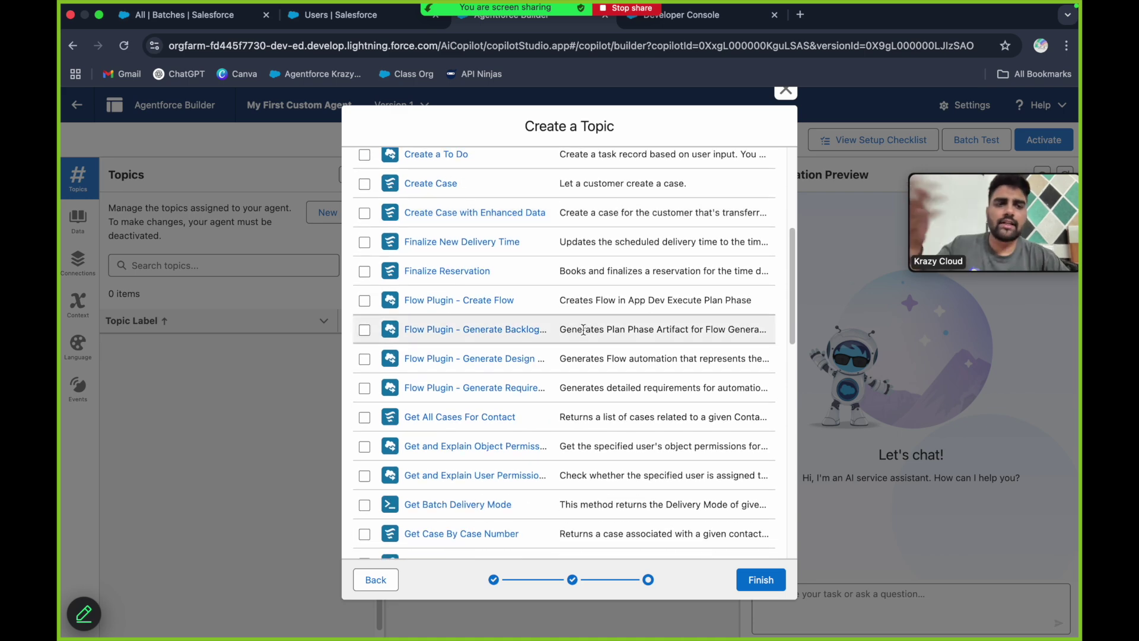
scroll(583, 330, "down", 5)
key("ctrl+Left")
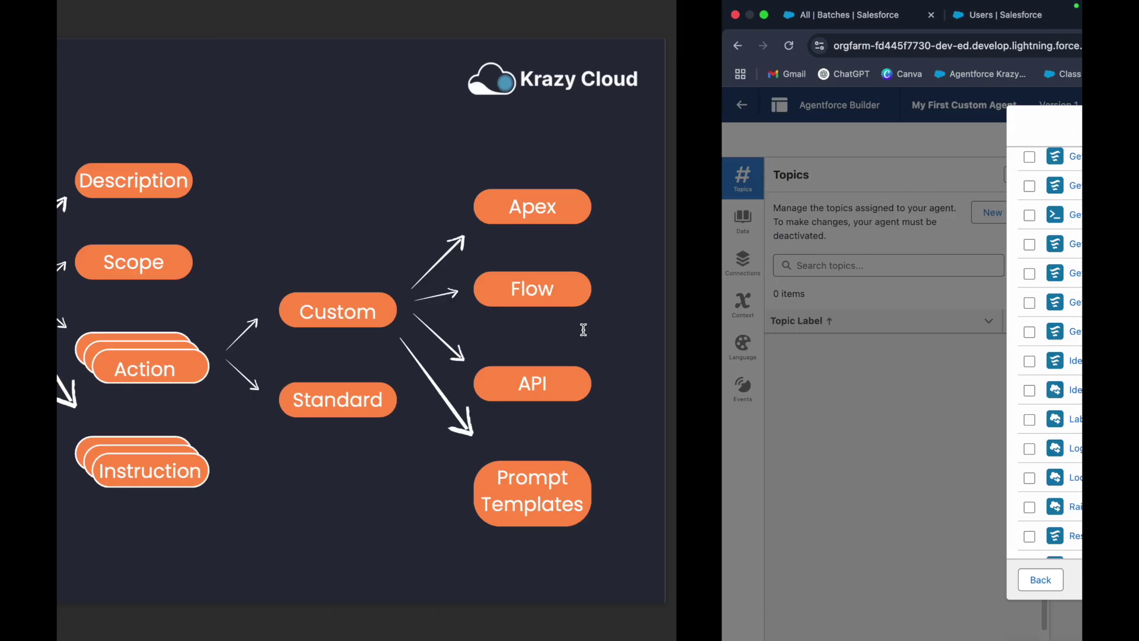
key("ctrl+Right")
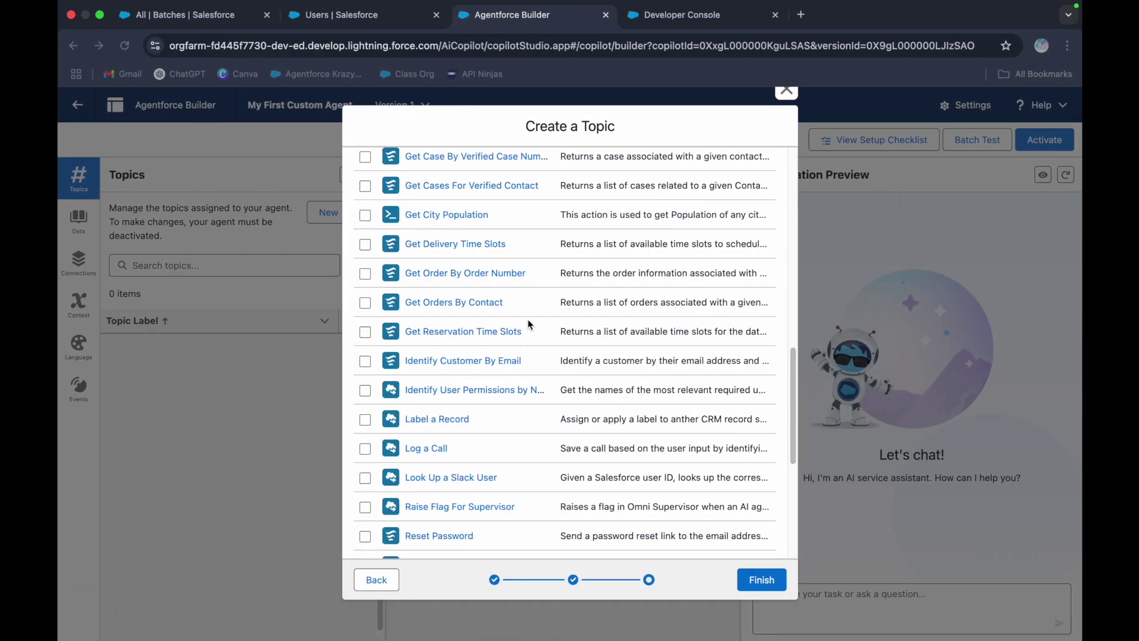
scroll(524, 301, "down", 5)
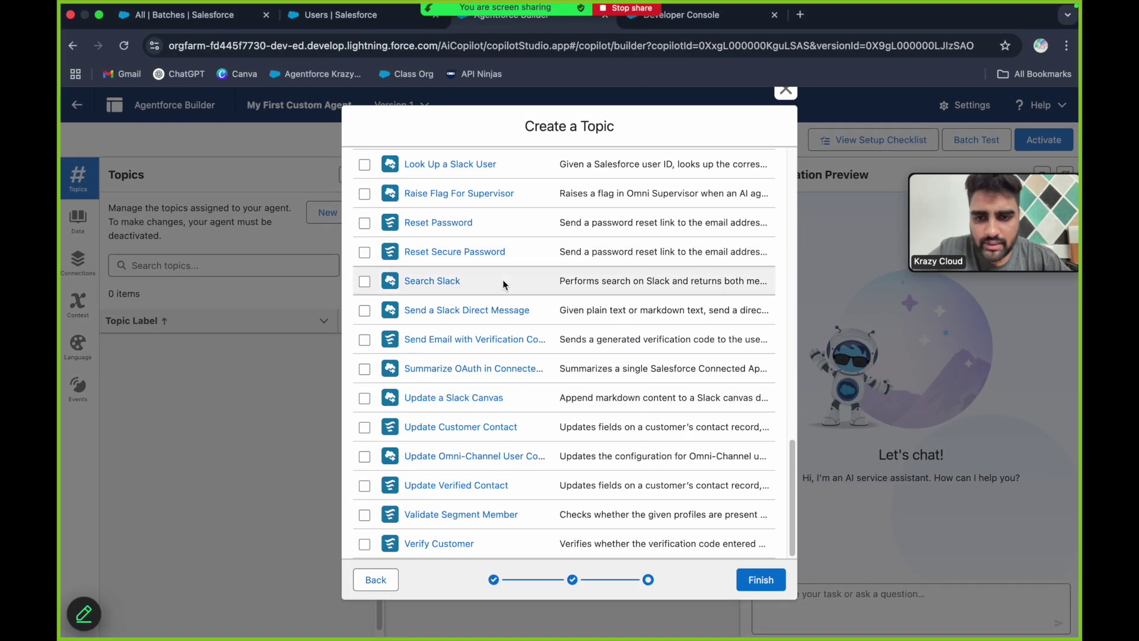
scroll(508, 249, "up", 3)
scroll(506, 246, "up", 14)
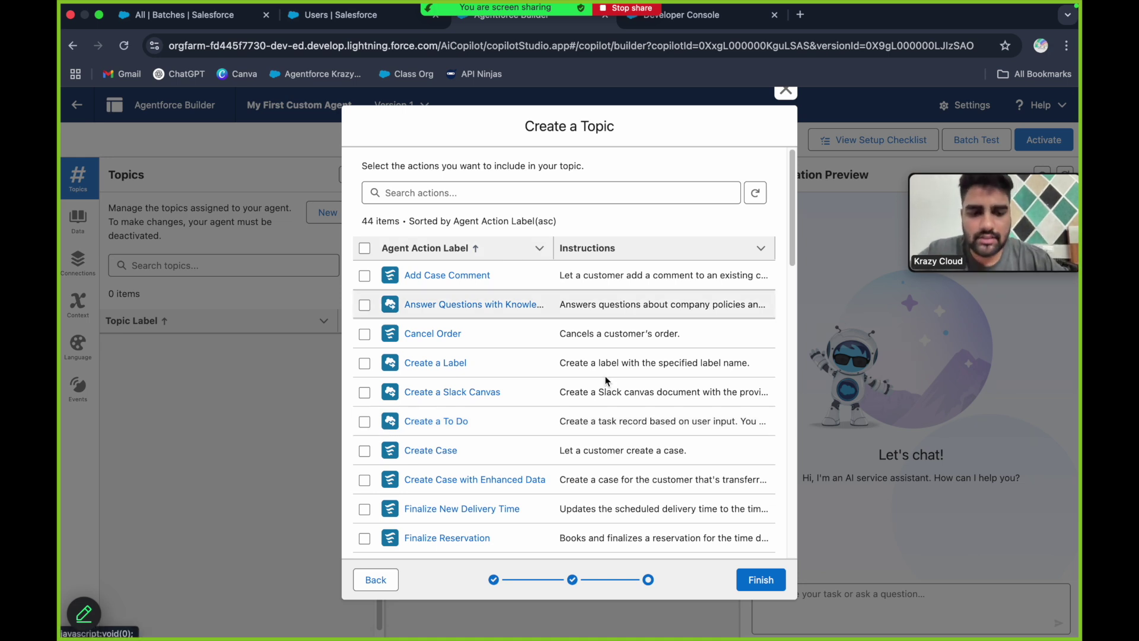
Step: Finish creating the Batch Delivery Mode Information topic without selecting any actions and ignore the topic overlap
left_click(757, 581)
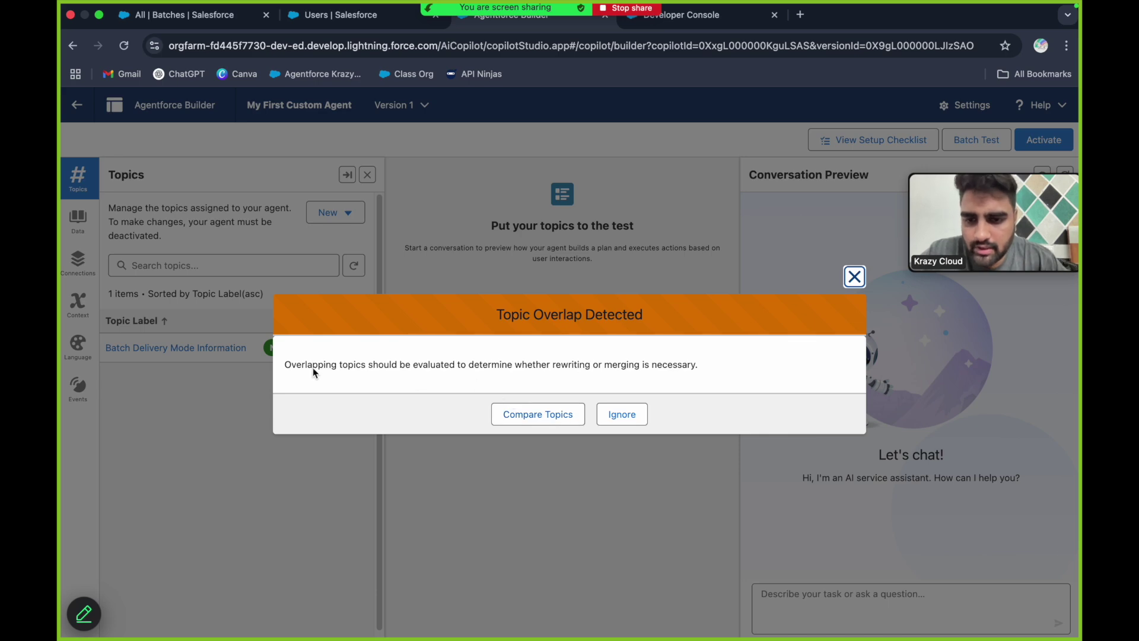
left_click_drag(288, 365, 680, 415)
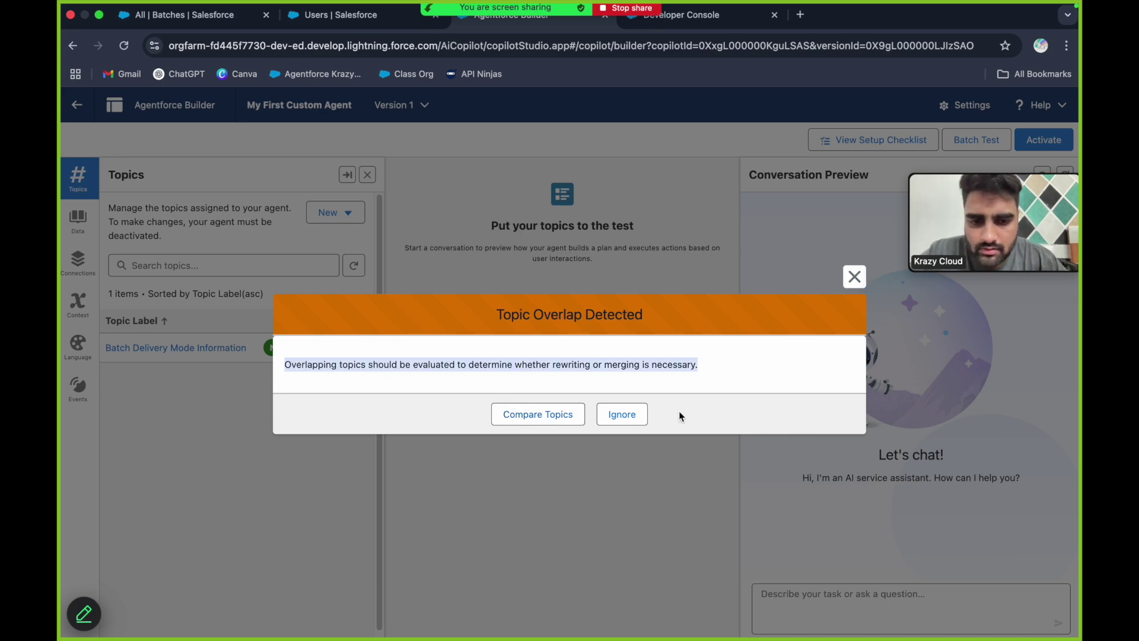
left_click(621, 417)
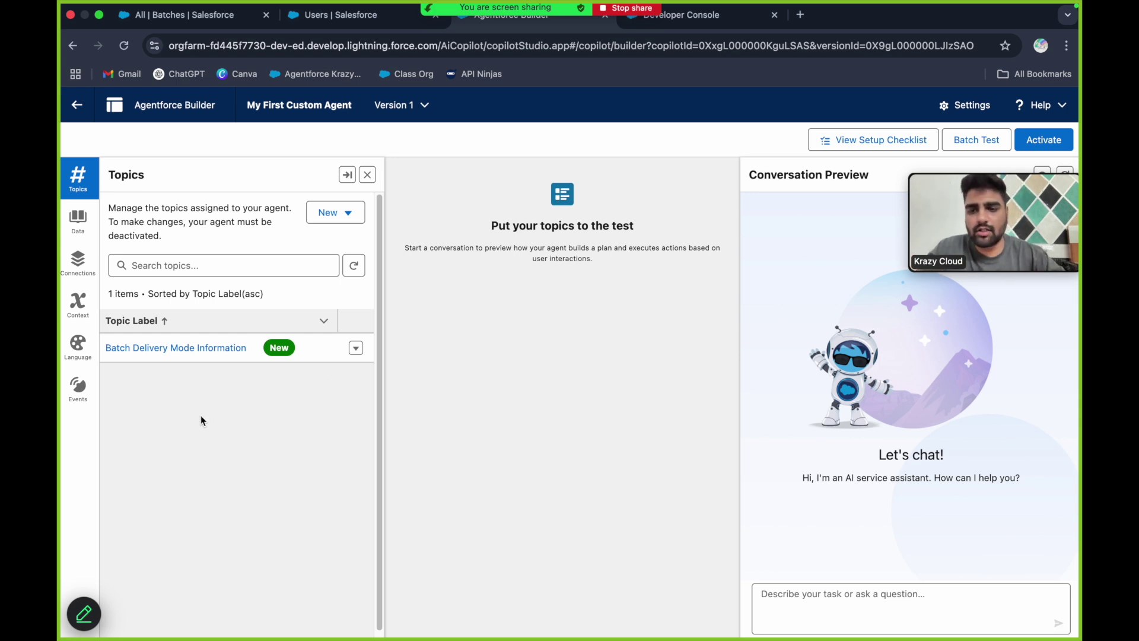
Step: Review the Batch Delivery Mode Information topic's assigned actions, classification description, scope and instructions
left_click(199, 348)
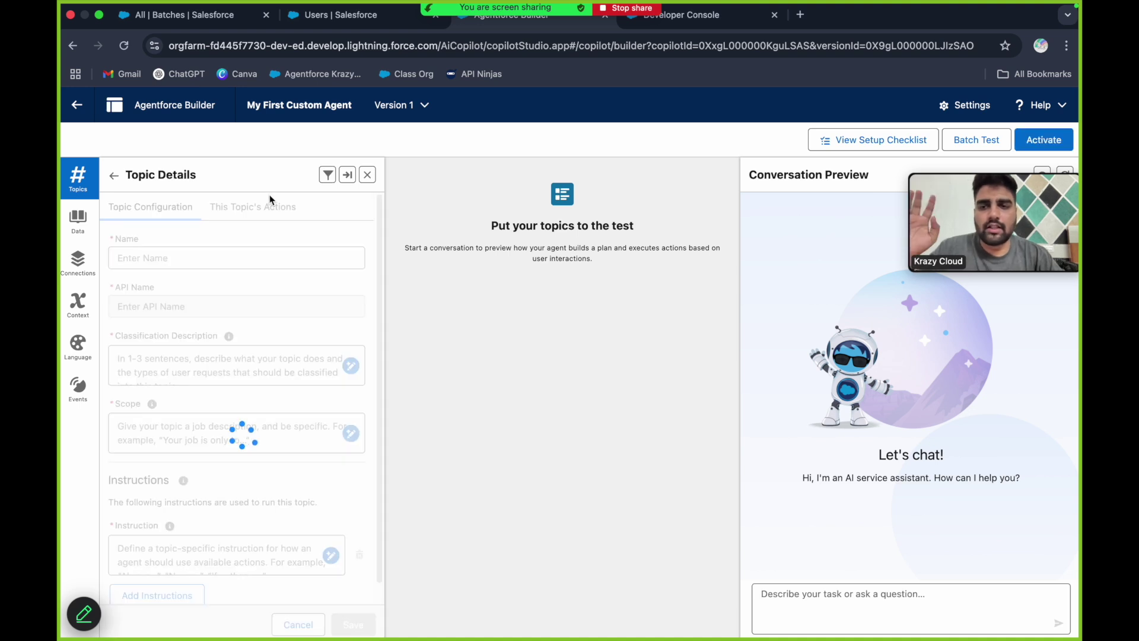
left_click(261, 210)
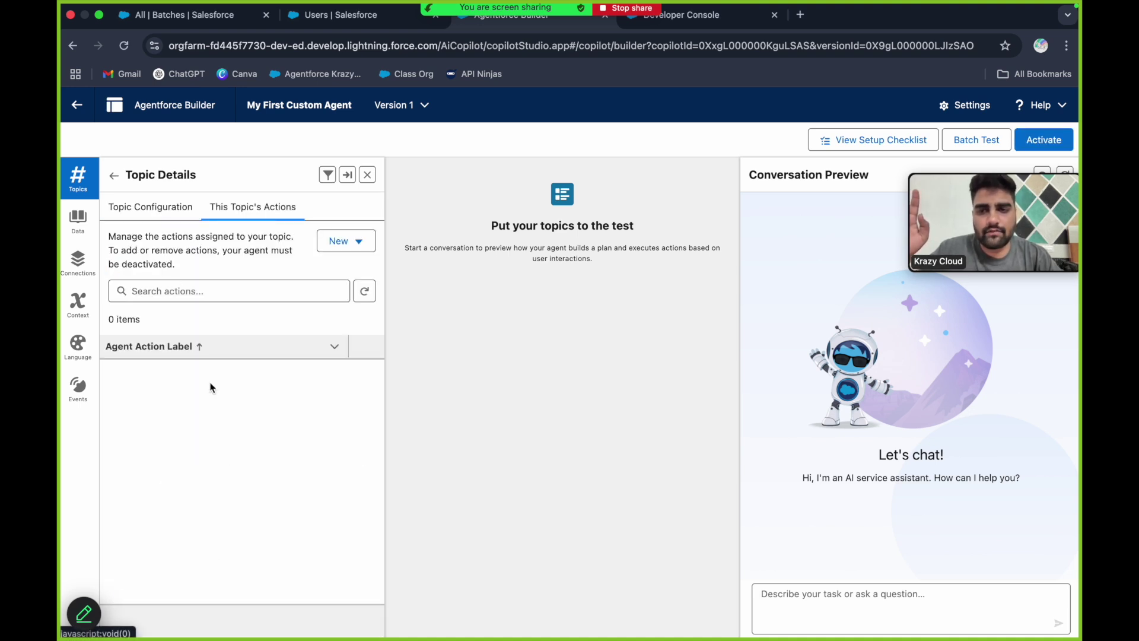
left_click(113, 175)
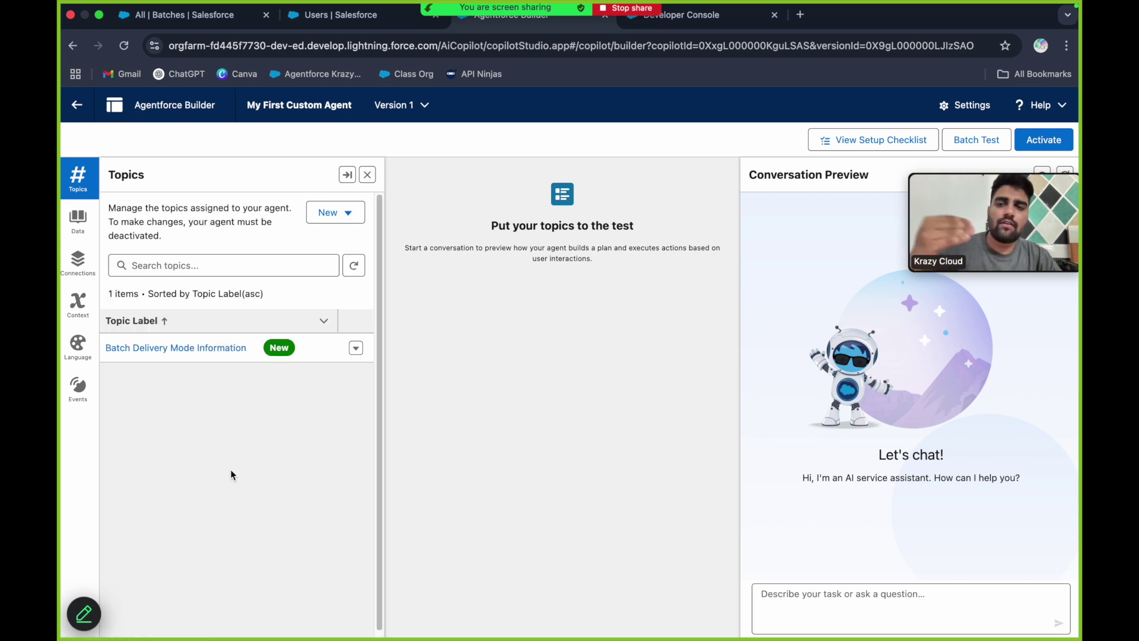
left_click(218, 348)
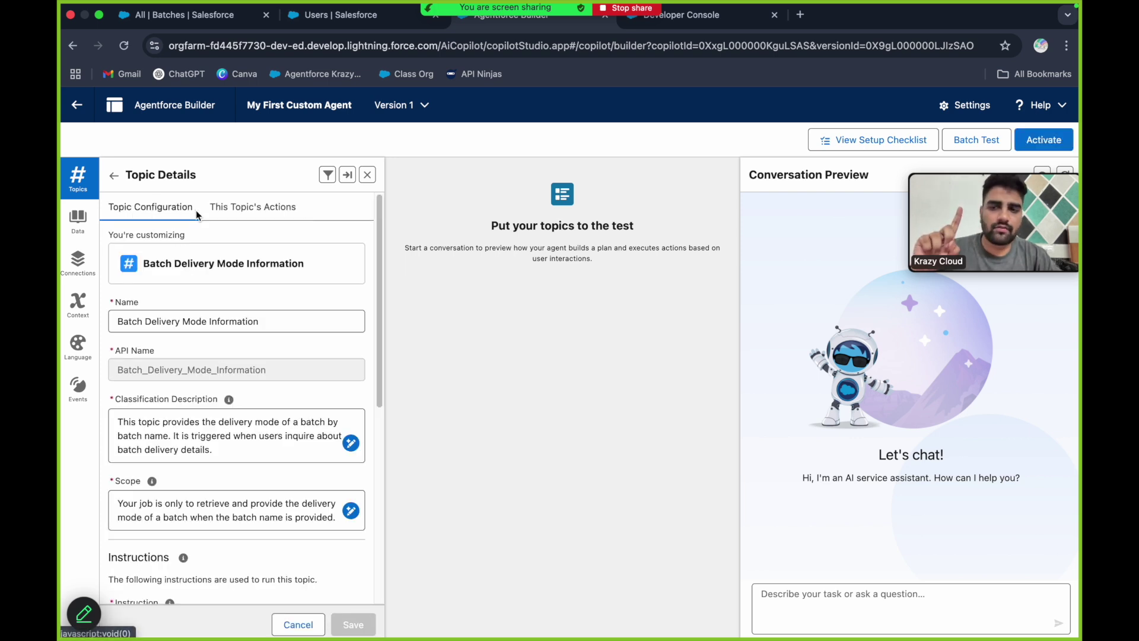
scroll(250, 369, "down", 6)
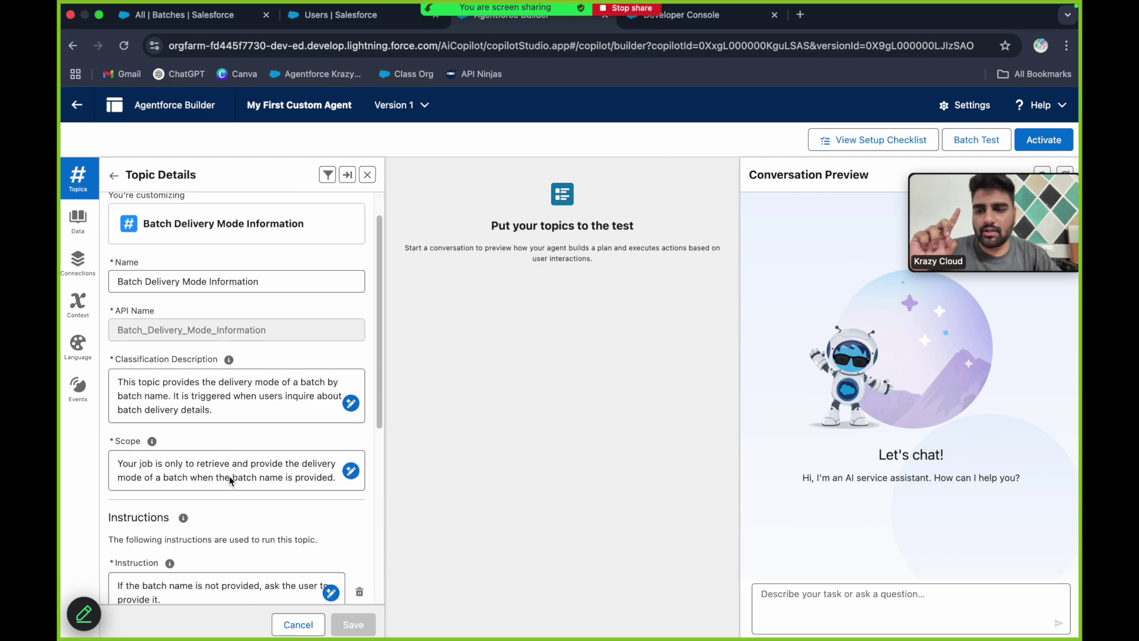
scroll(222, 356, "up", 6)
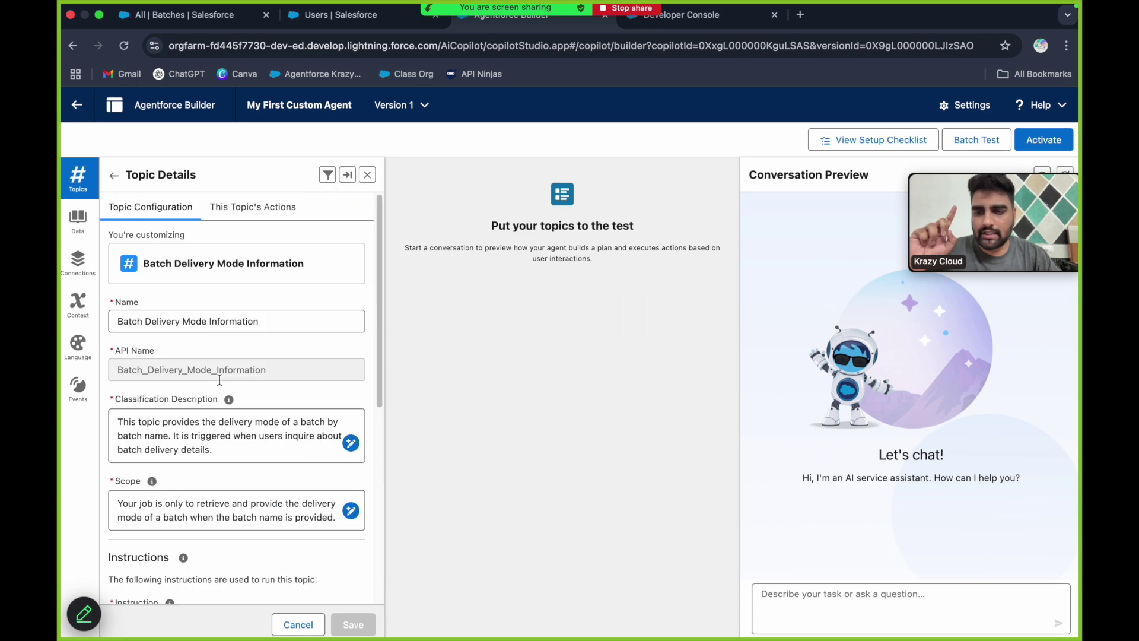
scroll(224, 401, "down", 2)
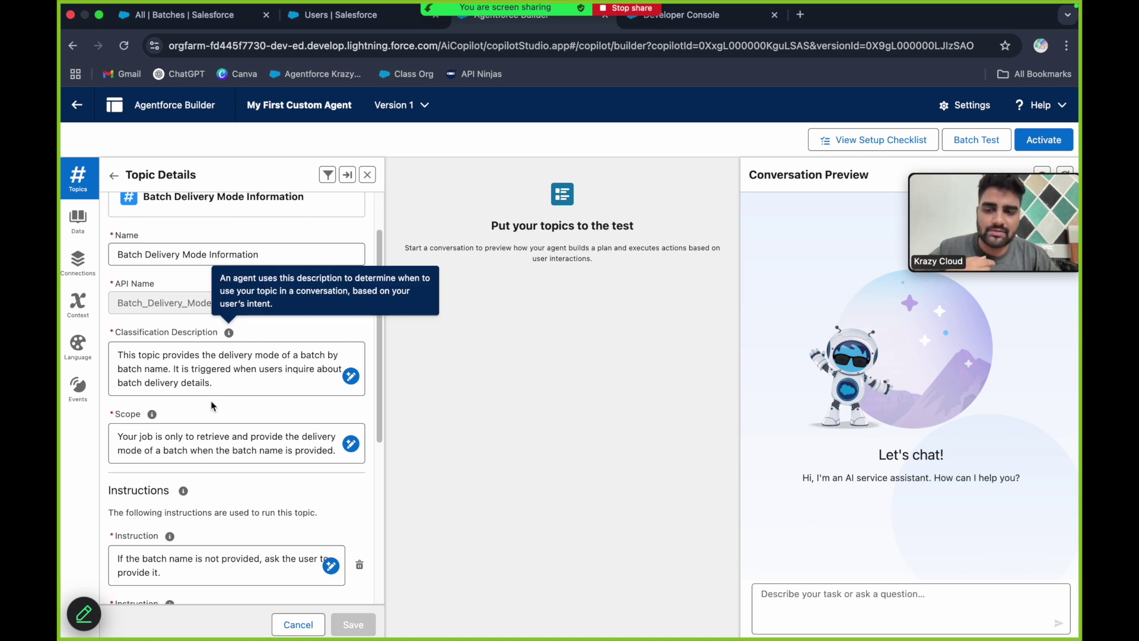
scroll(211, 401, "down", 2)
scroll(211, 400, "up", 5)
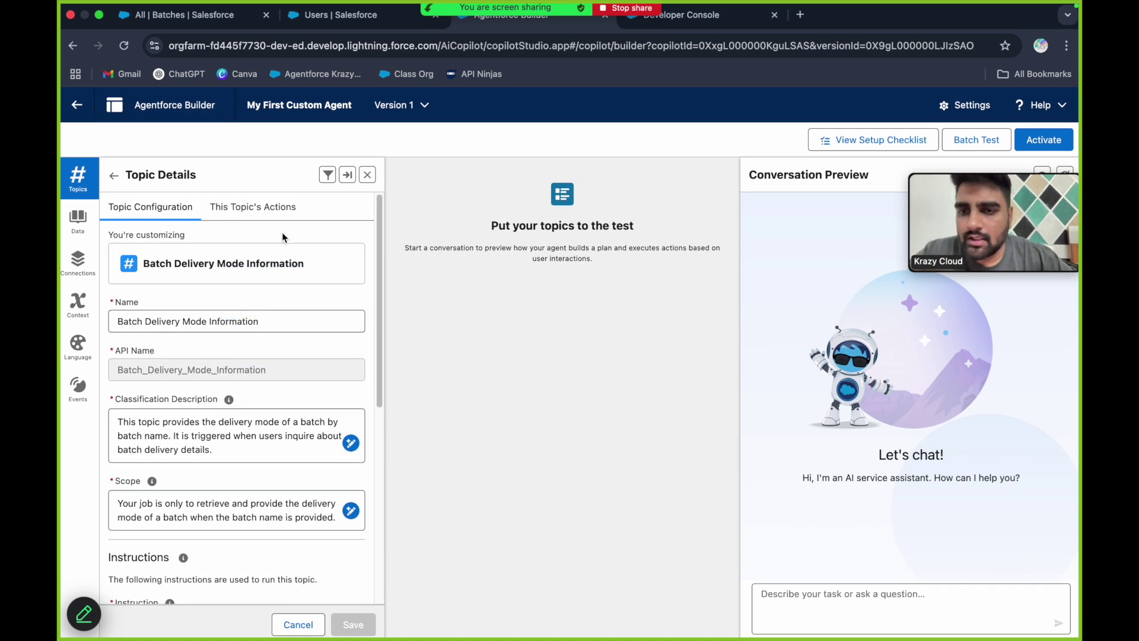
Step: Open the topic's actions, check the batchInformation class in the Developer Console, and return to view the options for adding an action
left_click(256, 206)
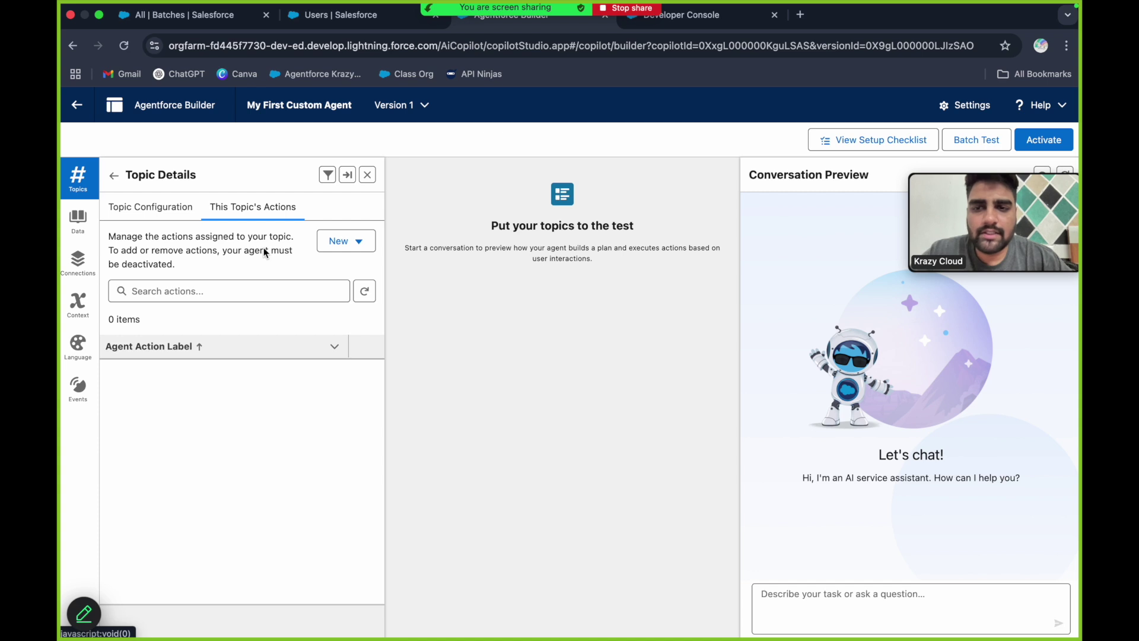
left_click(703, 21)
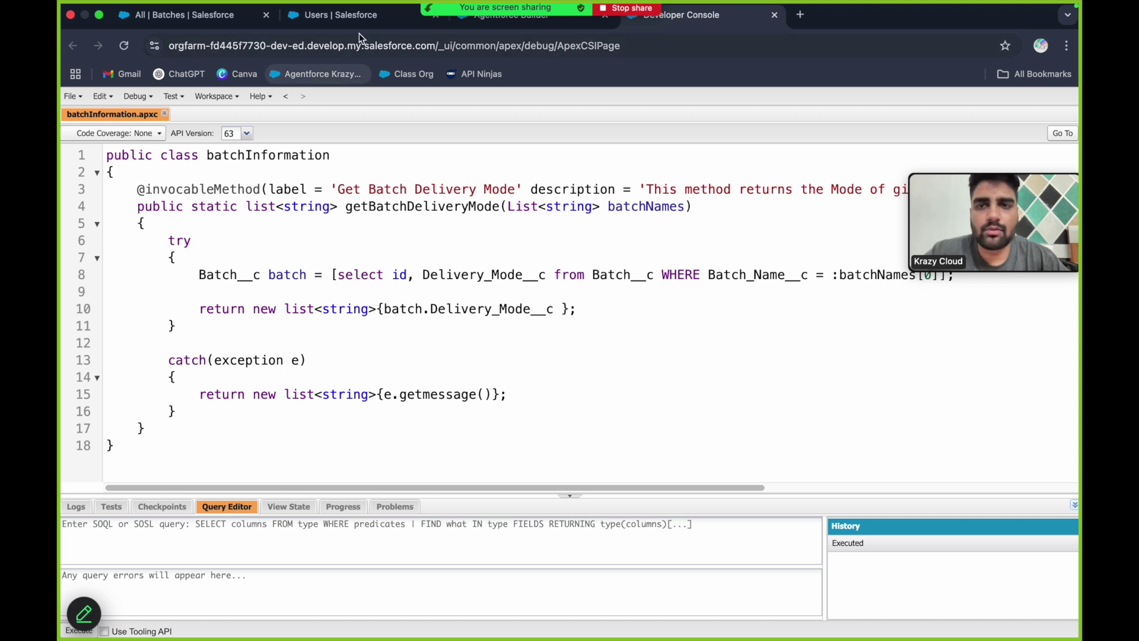
left_click(518, 23)
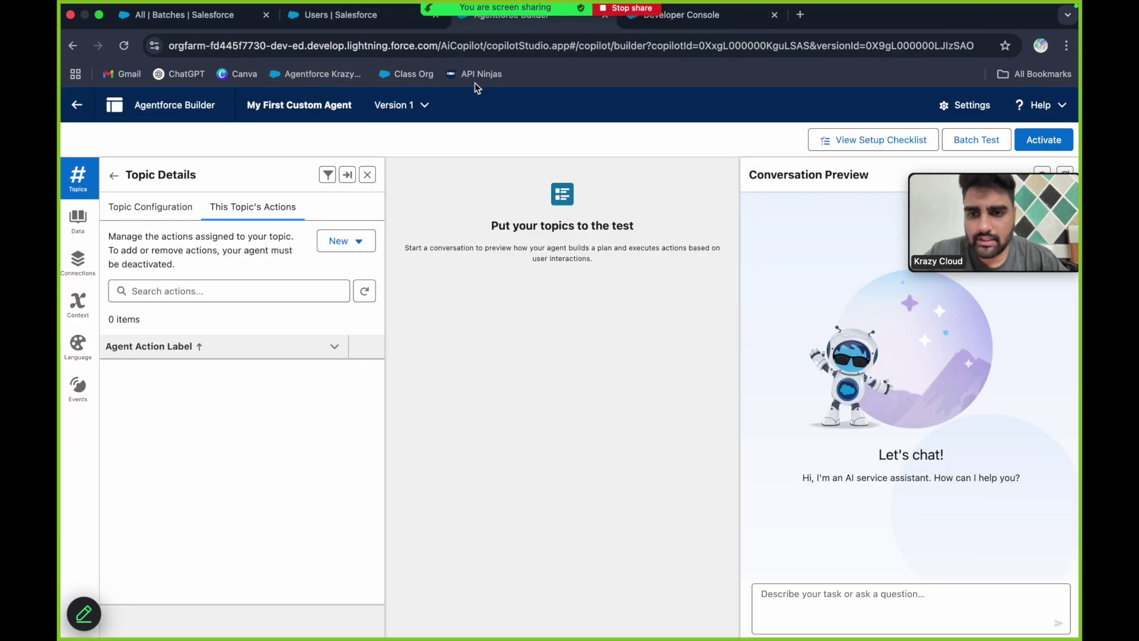
left_click(340, 246)
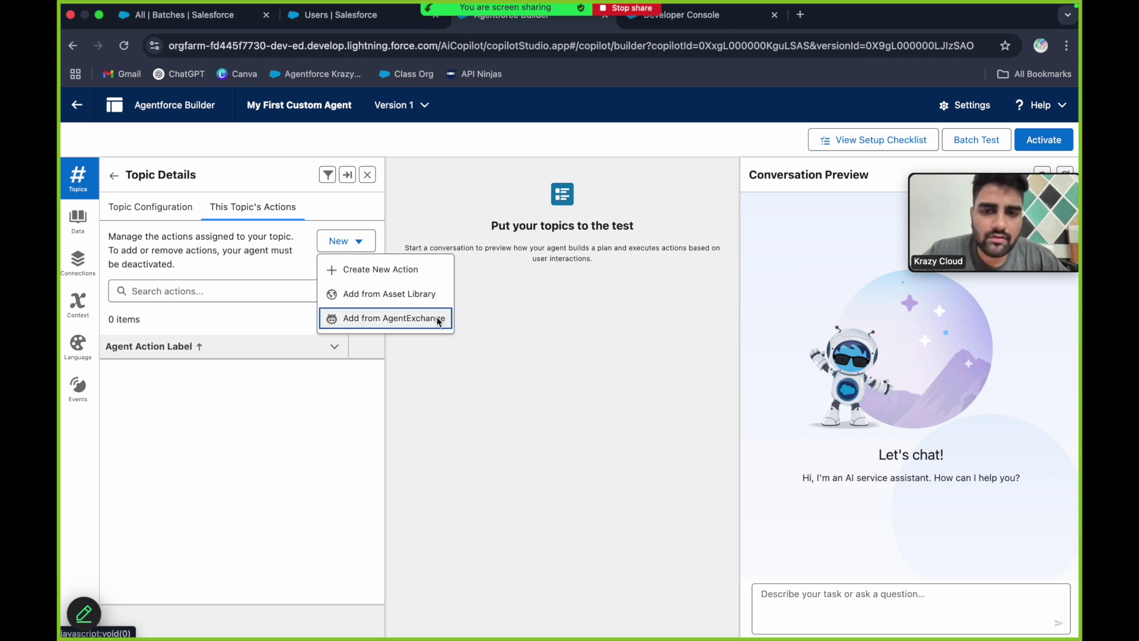
left_click(512, 313)
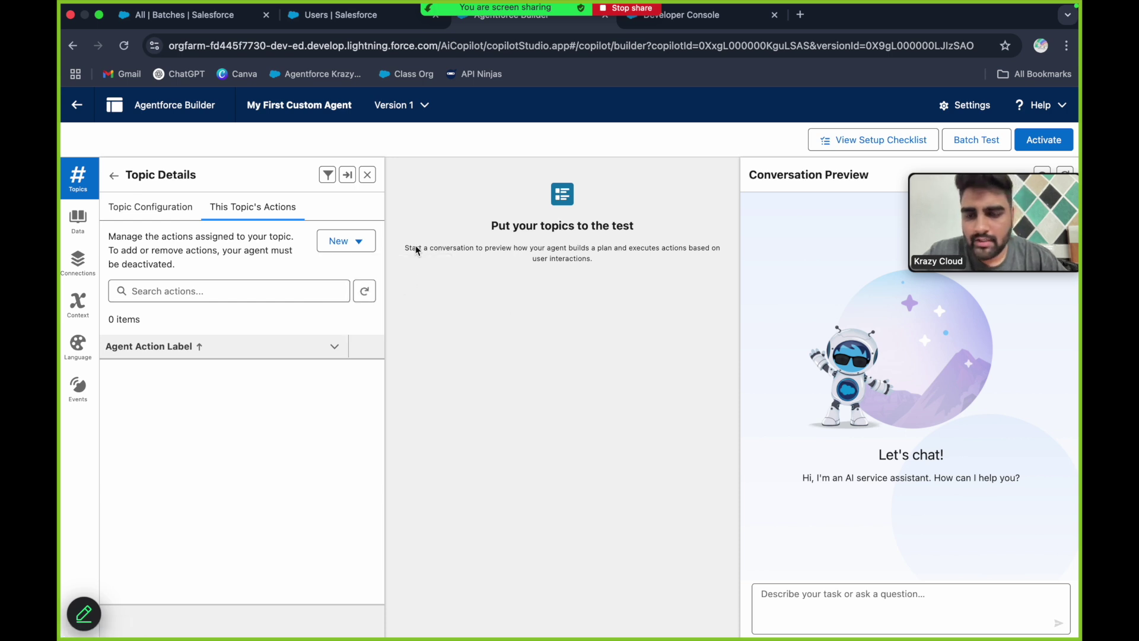
Step: Browse the existing actions offered in the Asset Library and close the list without adding any
left_click(345, 243)
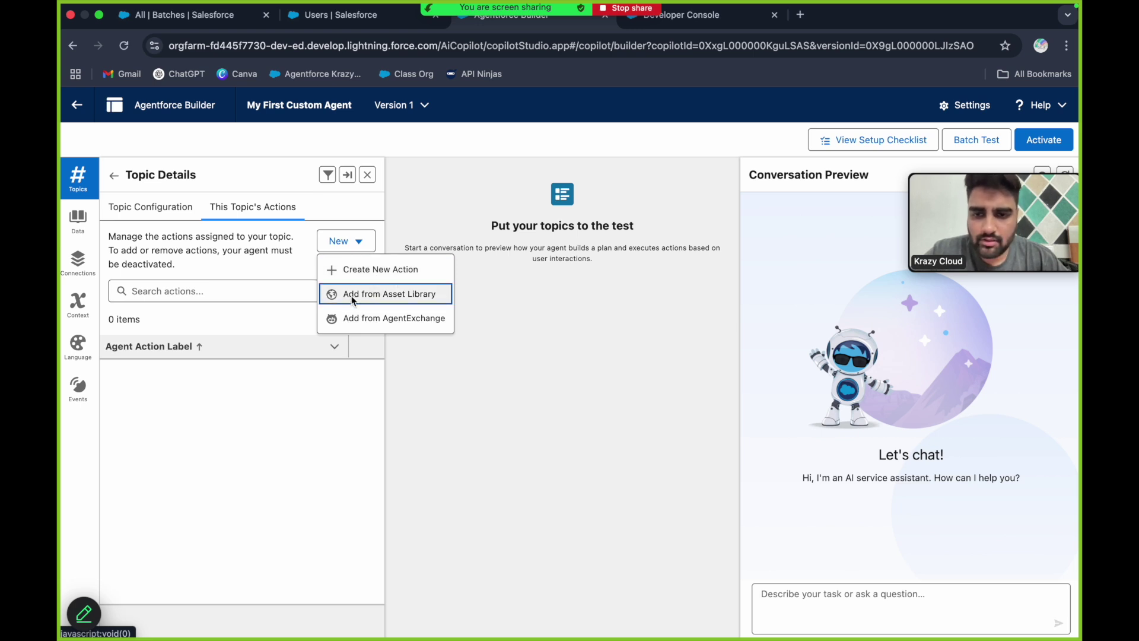
left_click(415, 305)
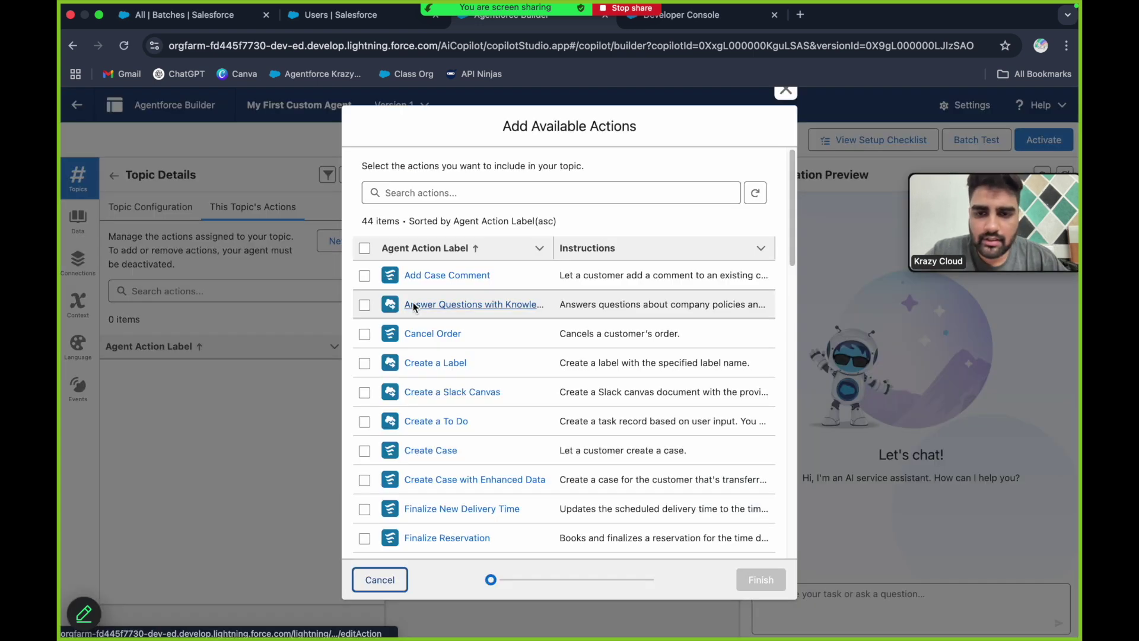
scroll(534, 303, "down", 2)
scroll(533, 299, "down", 15)
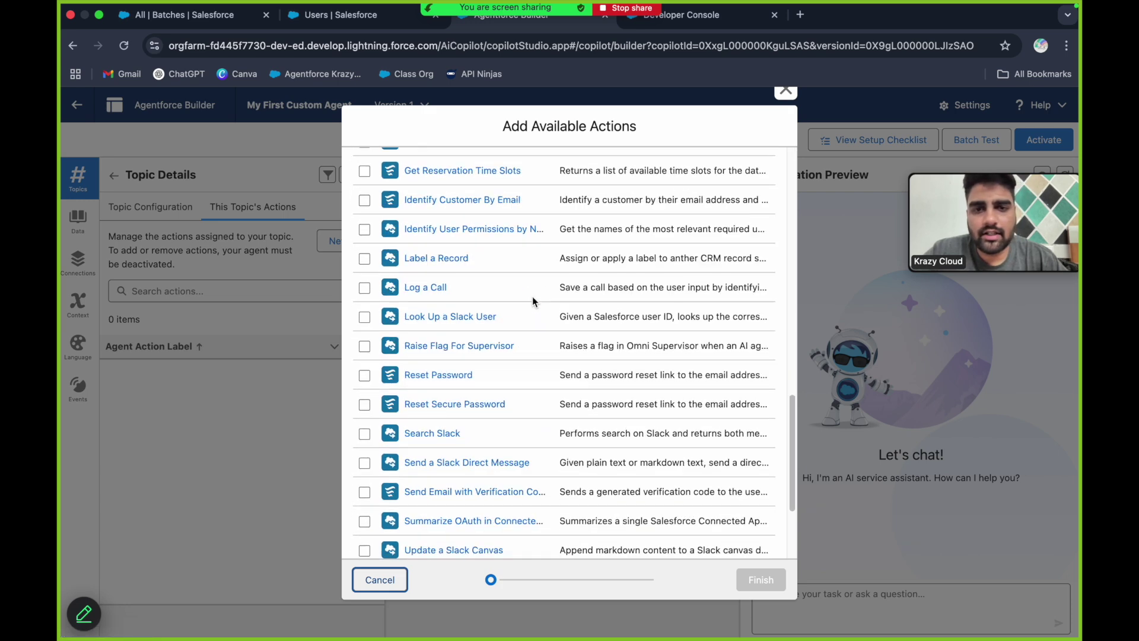
scroll(532, 300, "up", 20)
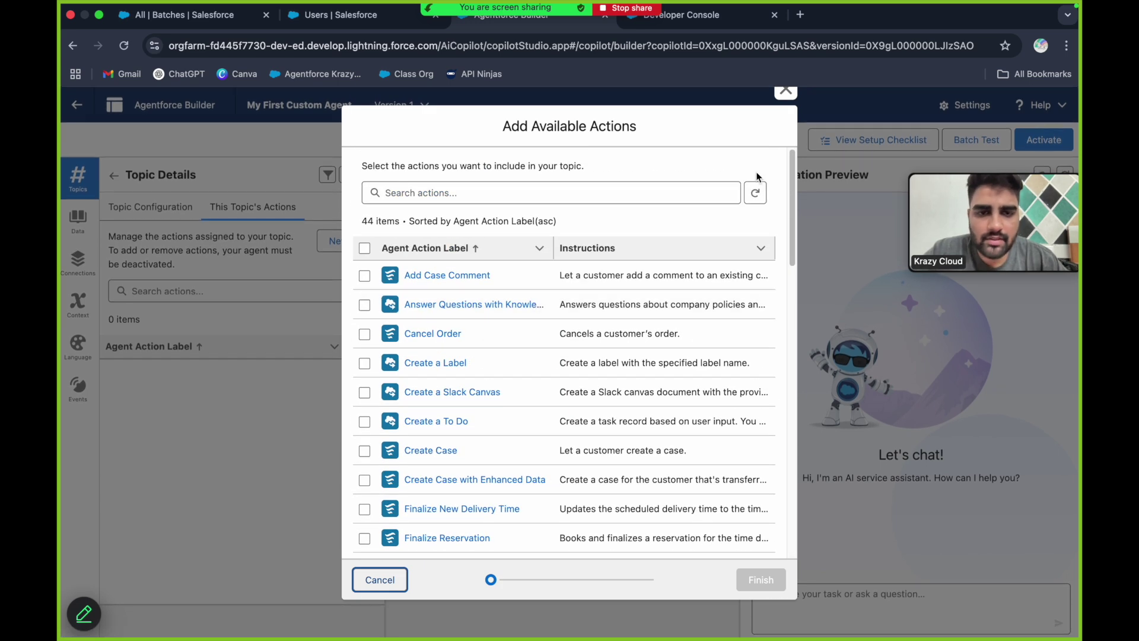
left_click(784, 93)
Step: Start a new action for the topic with Apex as the reference action type and Invocable Method as the category
left_click(350, 251)
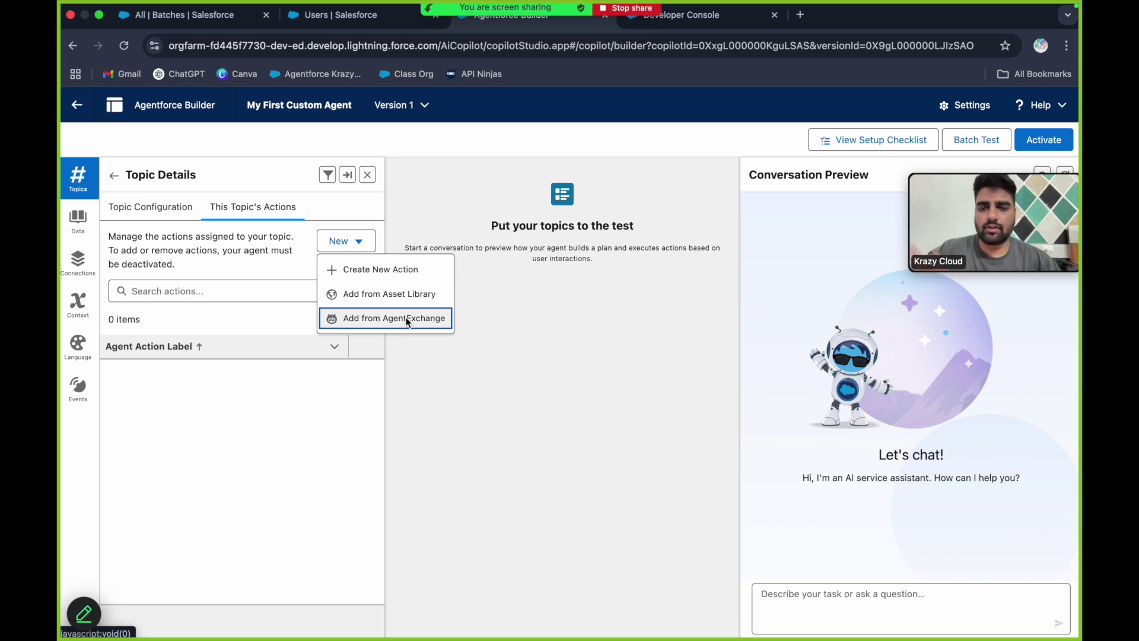
left_click(387, 268)
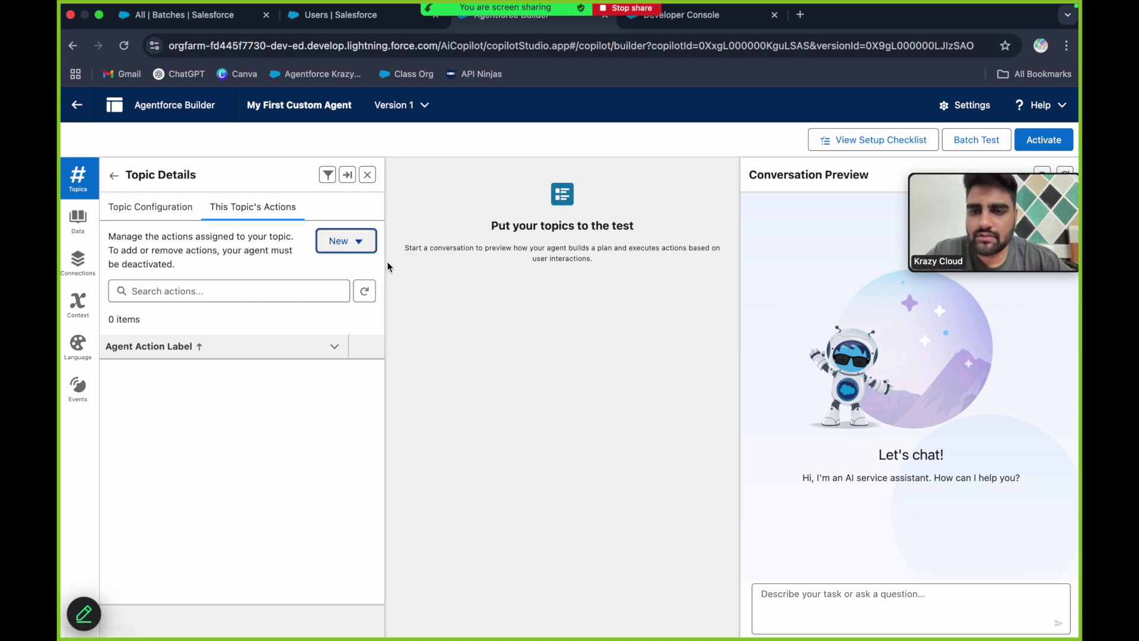
left_click(497, 302)
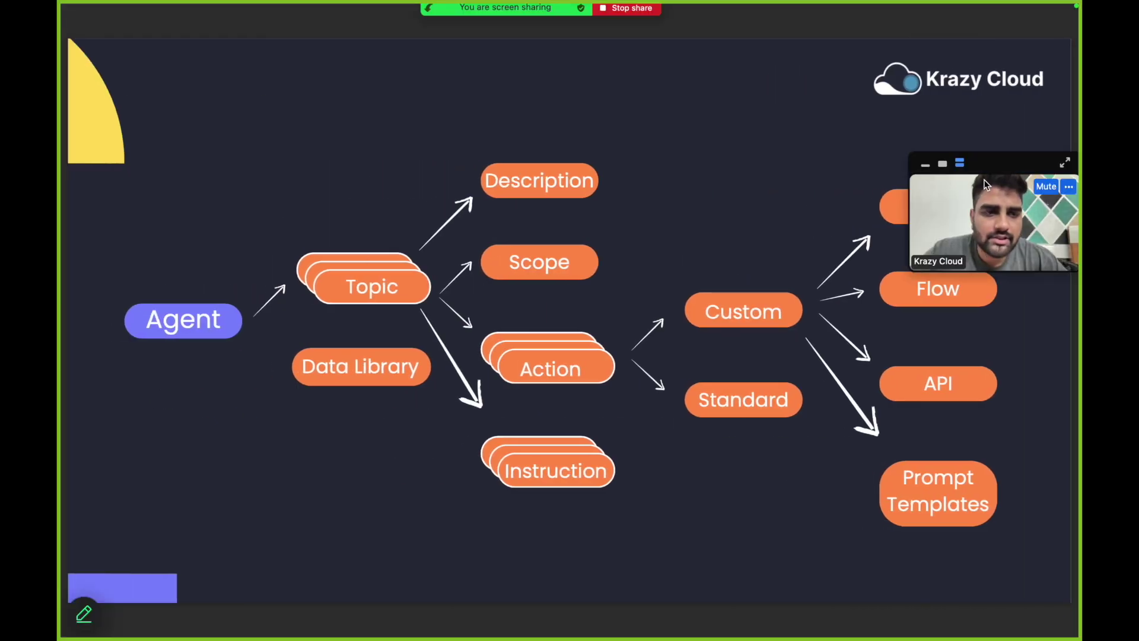
left_click_drag(984, 184, 650, 92)
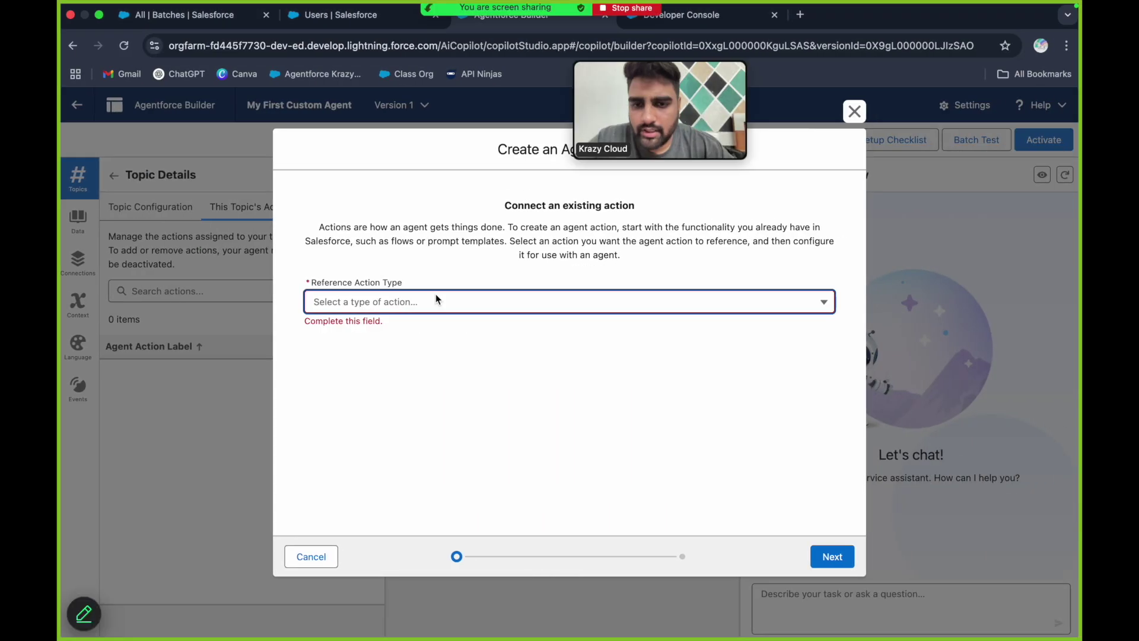
left_click(434, 299)
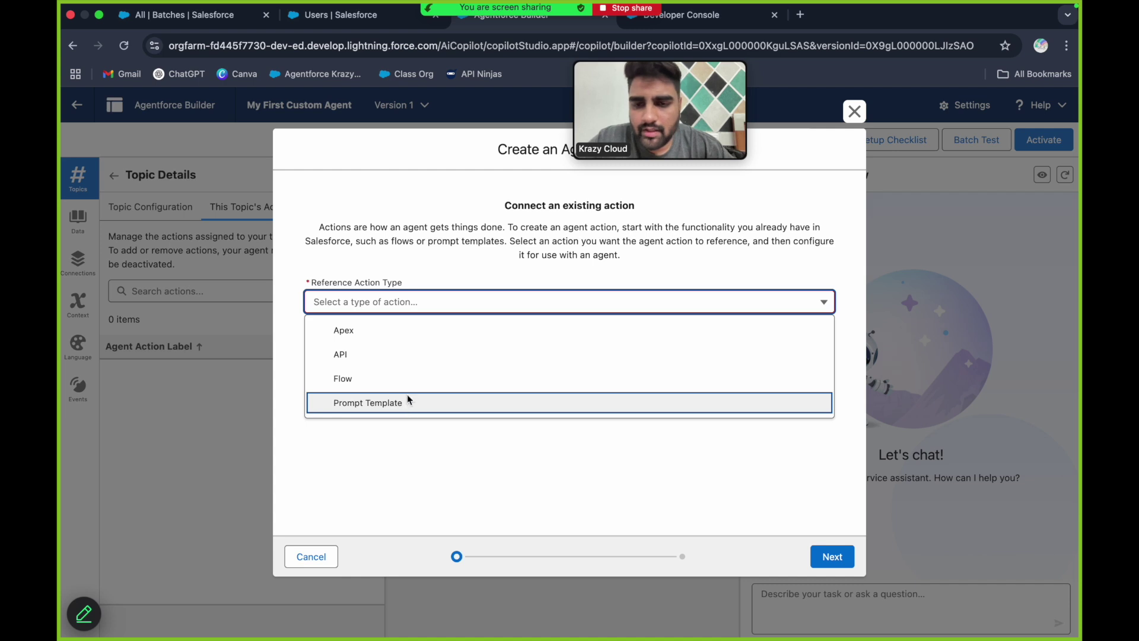
left_click(396, 330)
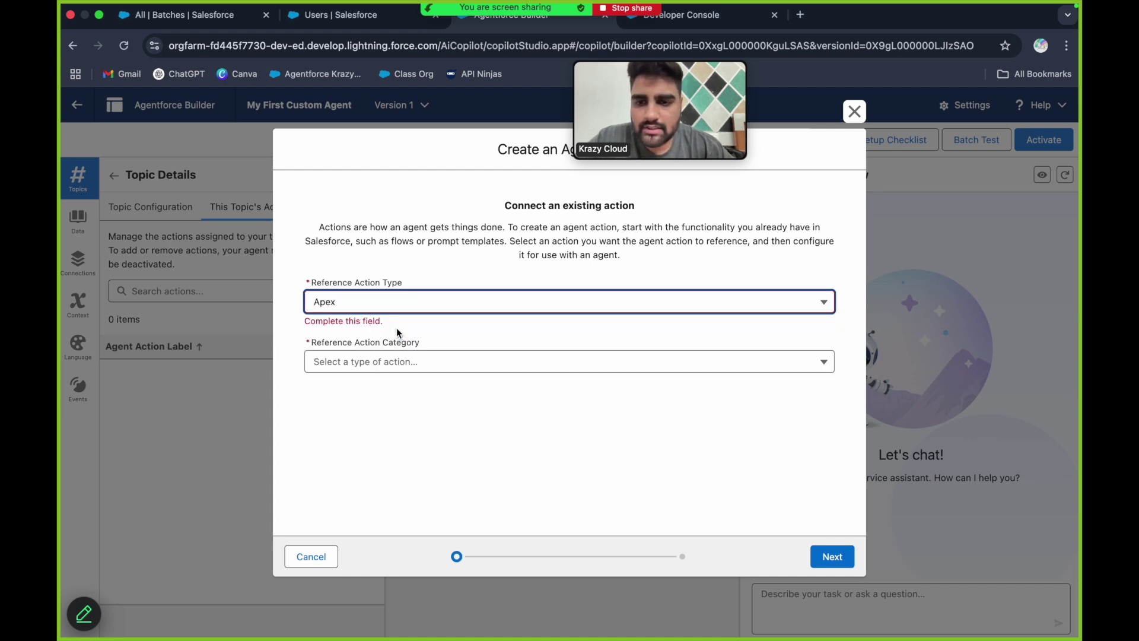
left_click(482, 366)
left_click(453, 353)
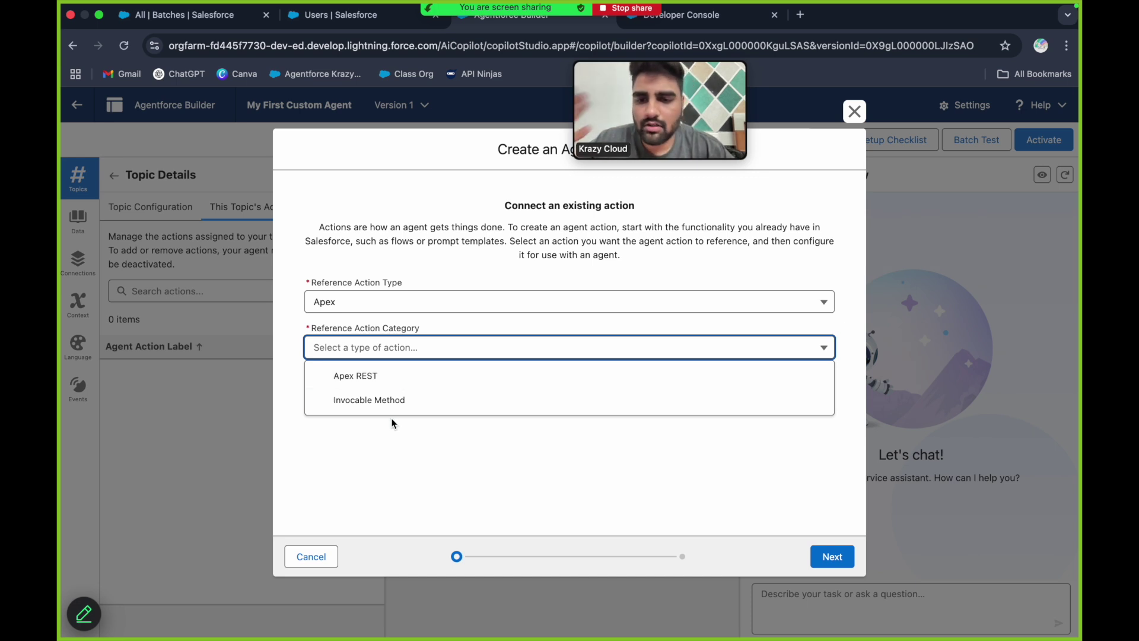
left_click(418, 402)
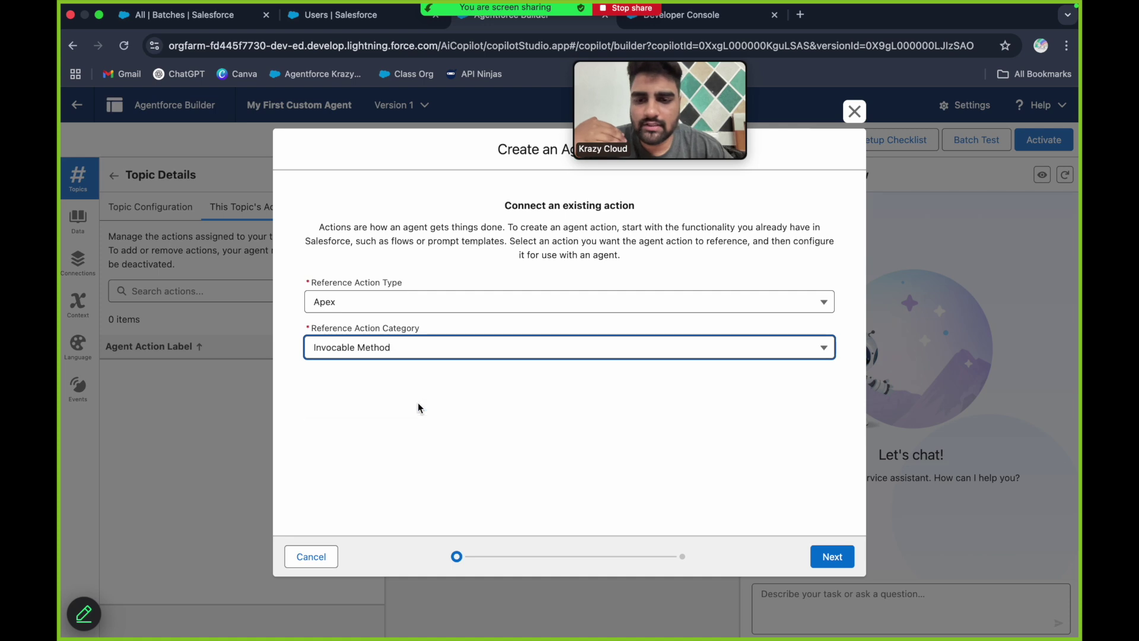
left_click(832, 557)
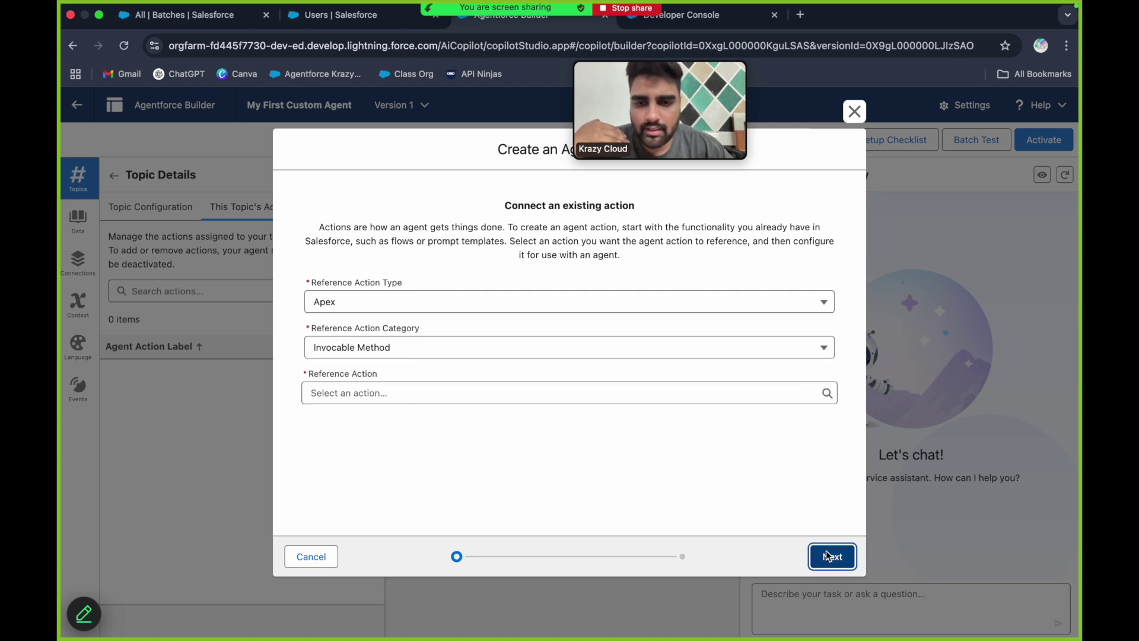
Step: Match the method label in the Apex class, select Get Batch Delivery Mode as the reference action, and continue to the action's configuration
left_click(490, 392)
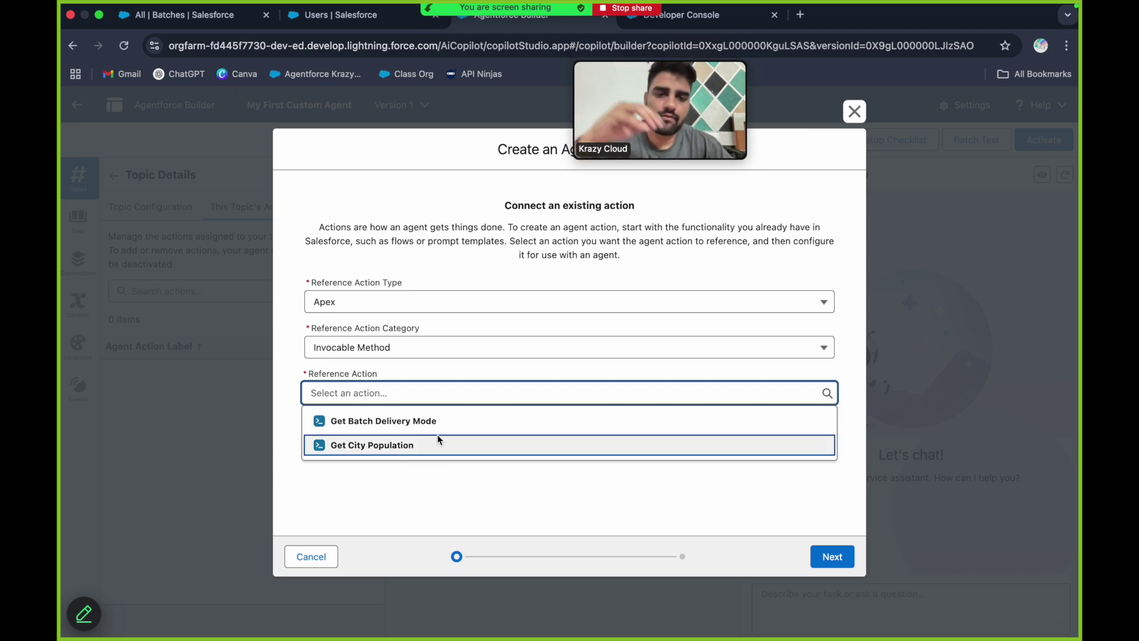
left_click(710, 19)
left_click_drag(337, 189, 511, 189)
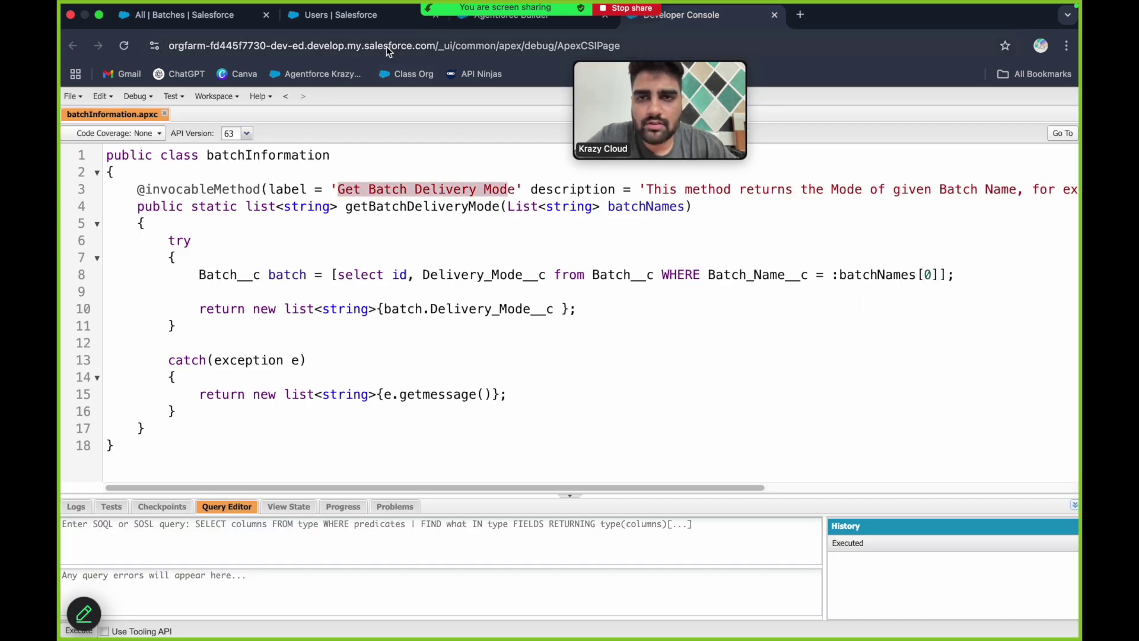
left_click(506, 18)
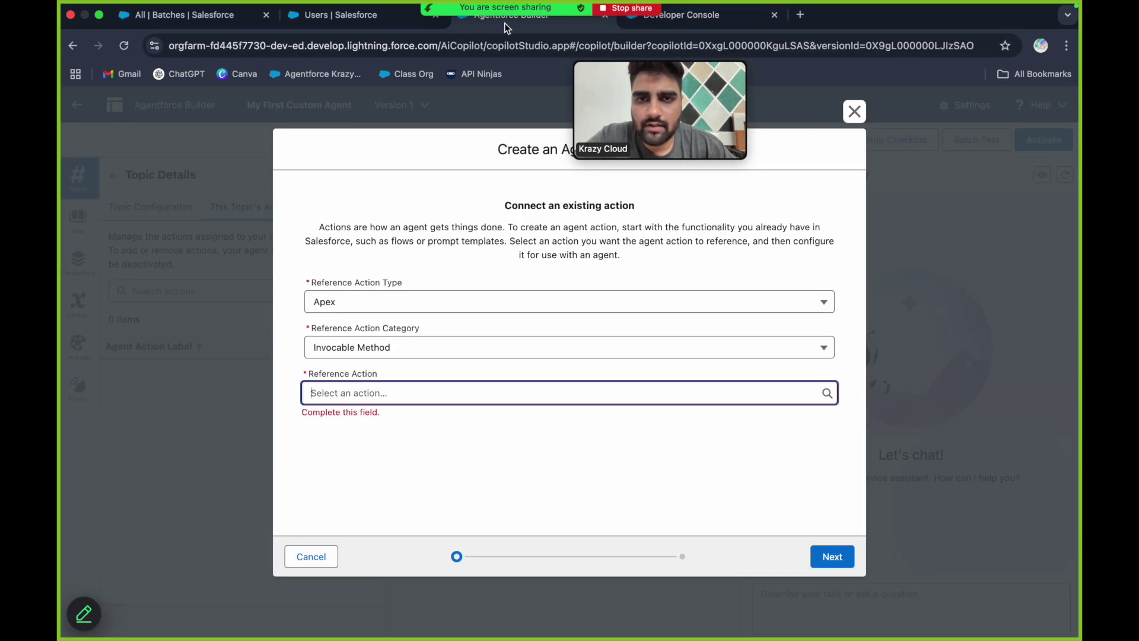
left_click(407, 393)
left_click(396, 421)
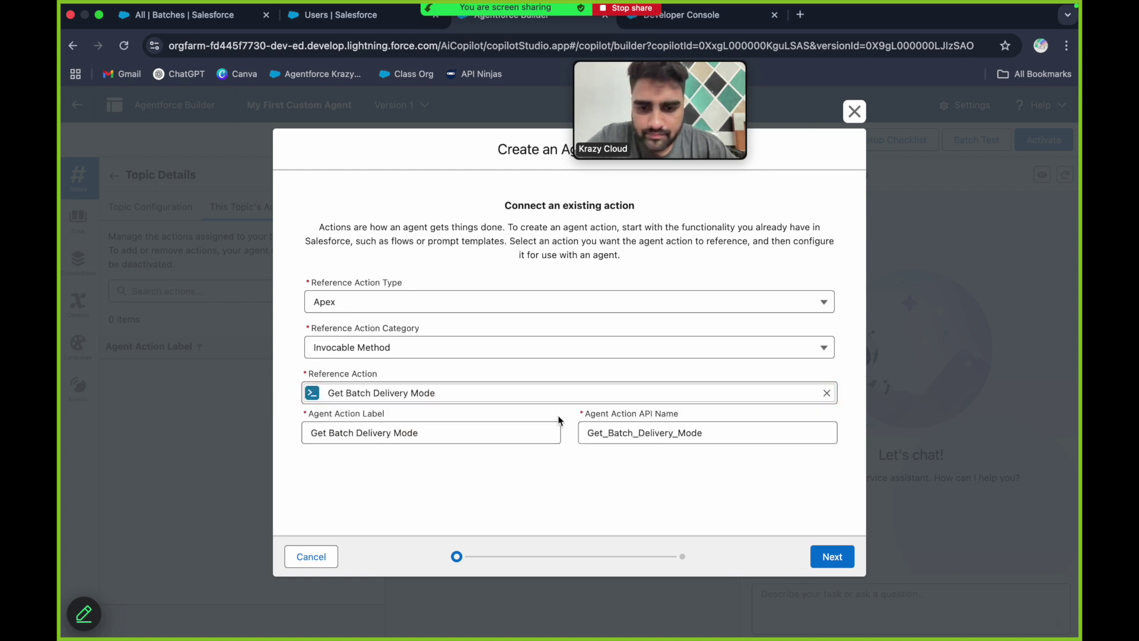
left_click(469, 439)
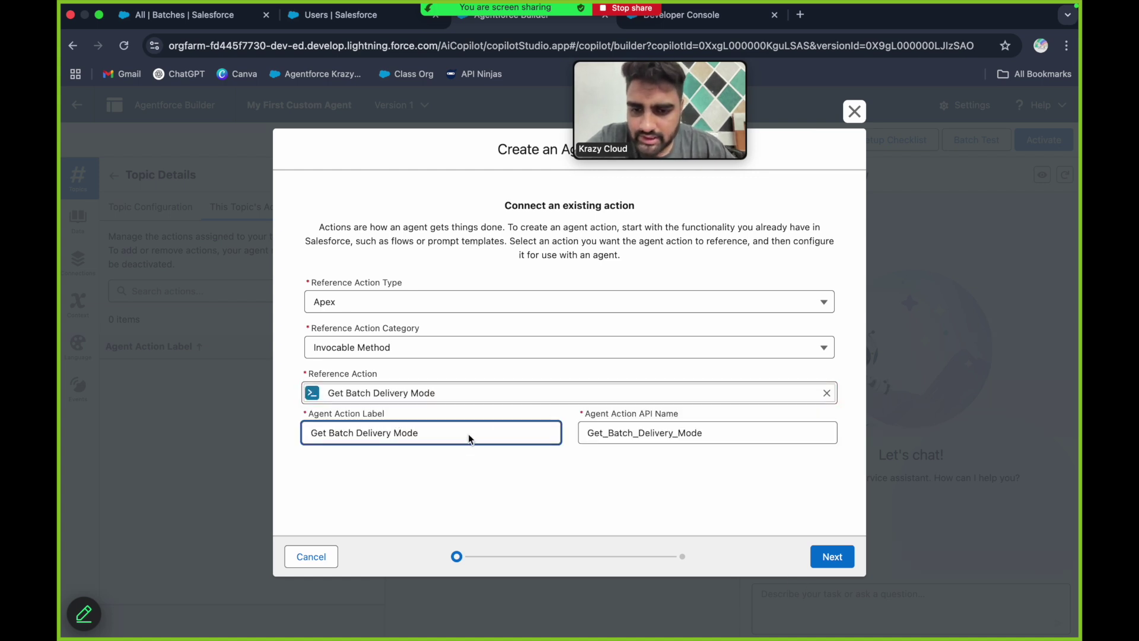
left_click(831, 557)
Step: Examine the new action's configuration, including its agent instructions, loading text, batchNames input and output settings
scroll(478, 260, "down", 3)
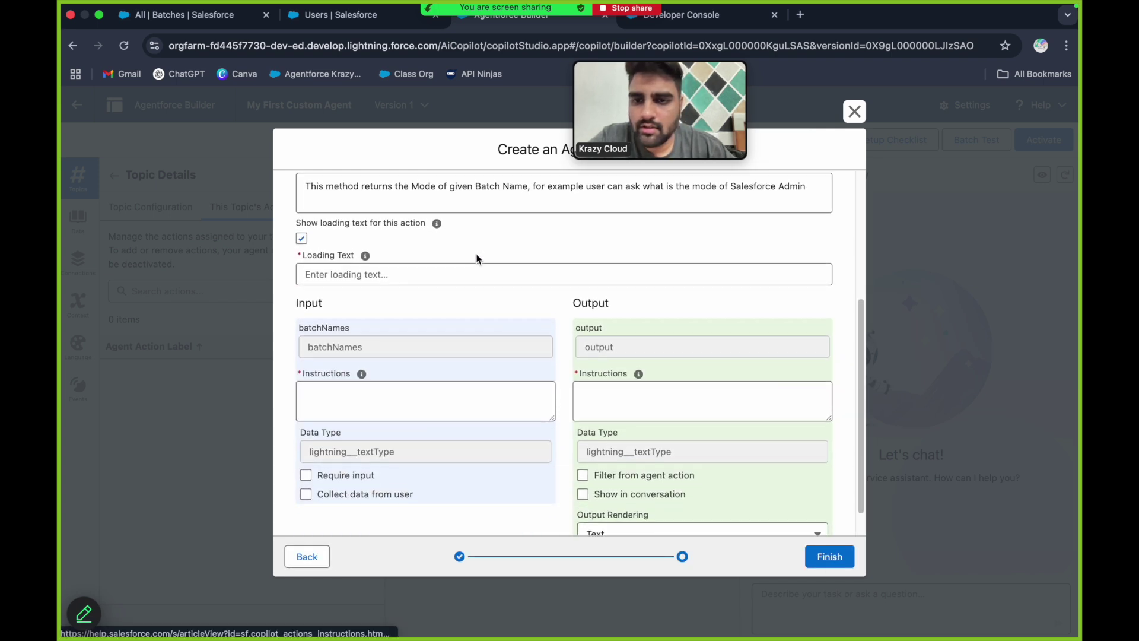
scroll(476, 259, "up", 3)
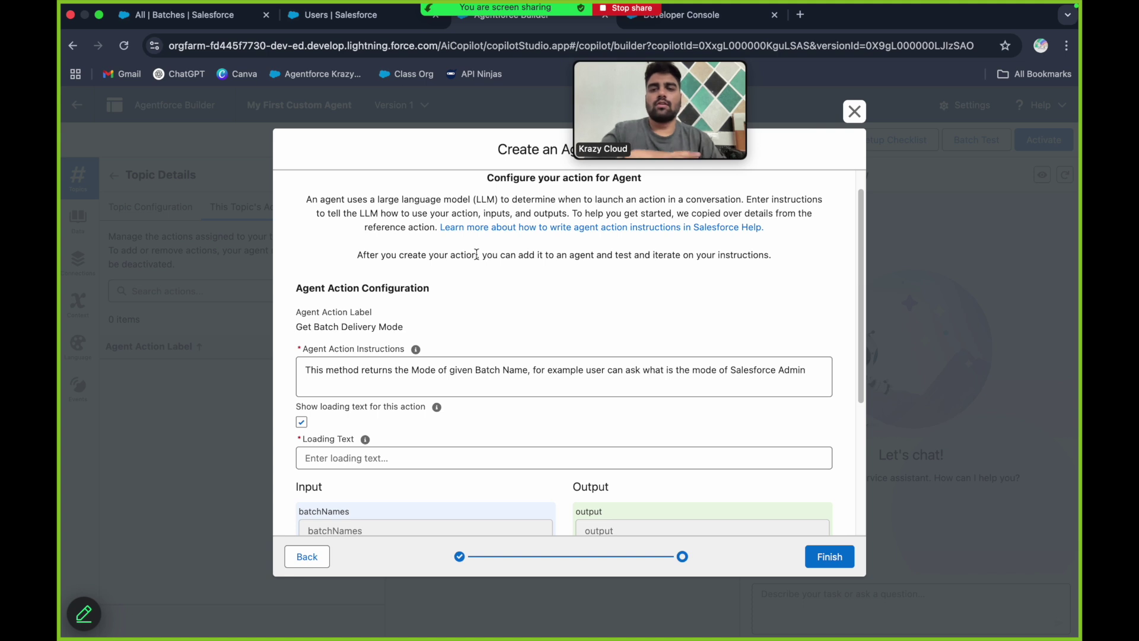
scroll(476, 254, "down", 3)
left_click_drag(321, 189, 461, 185)
left_click(461, 185)
left_click(386, 276)
scroll(387, 276, "down", 1)
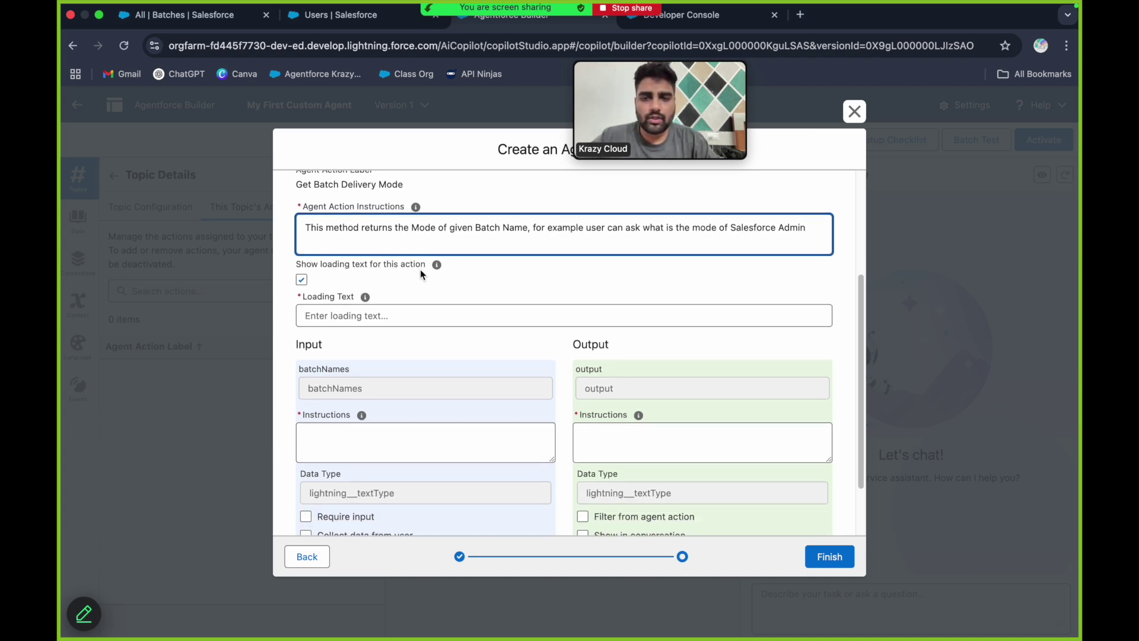
scroll(457, 280, "down", 1)
scroll(457, 280, "up", 5)
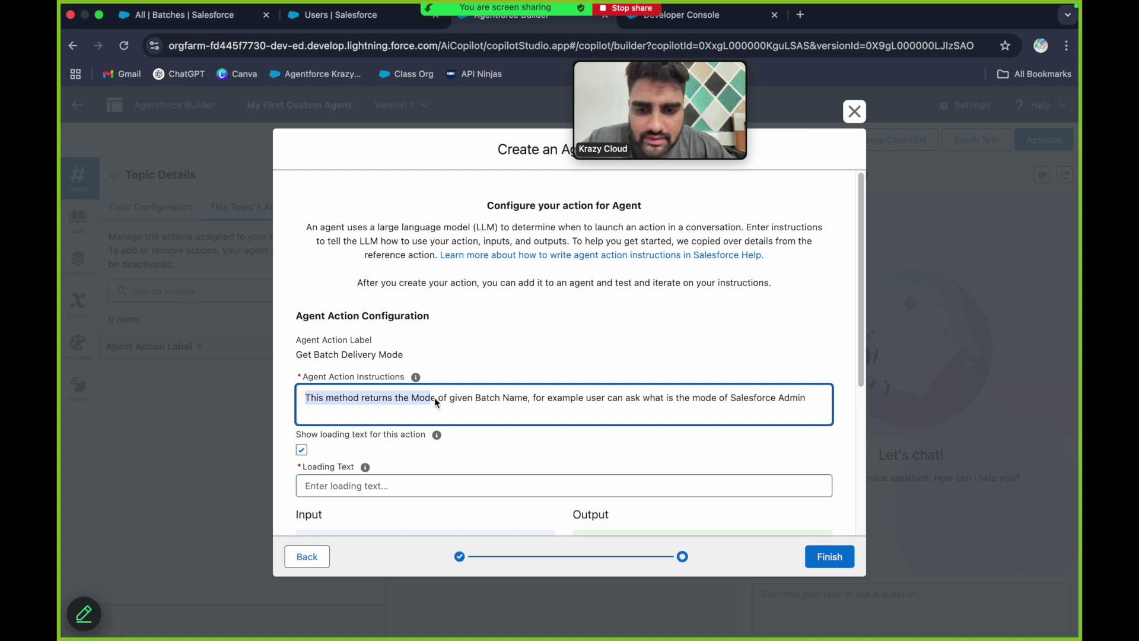
Step: Compare the action's agent instructions with the description of the invocable method in the batchInformation Apex class
left_click_drag(547, 397, 820, 396)
left_click(820, 401)
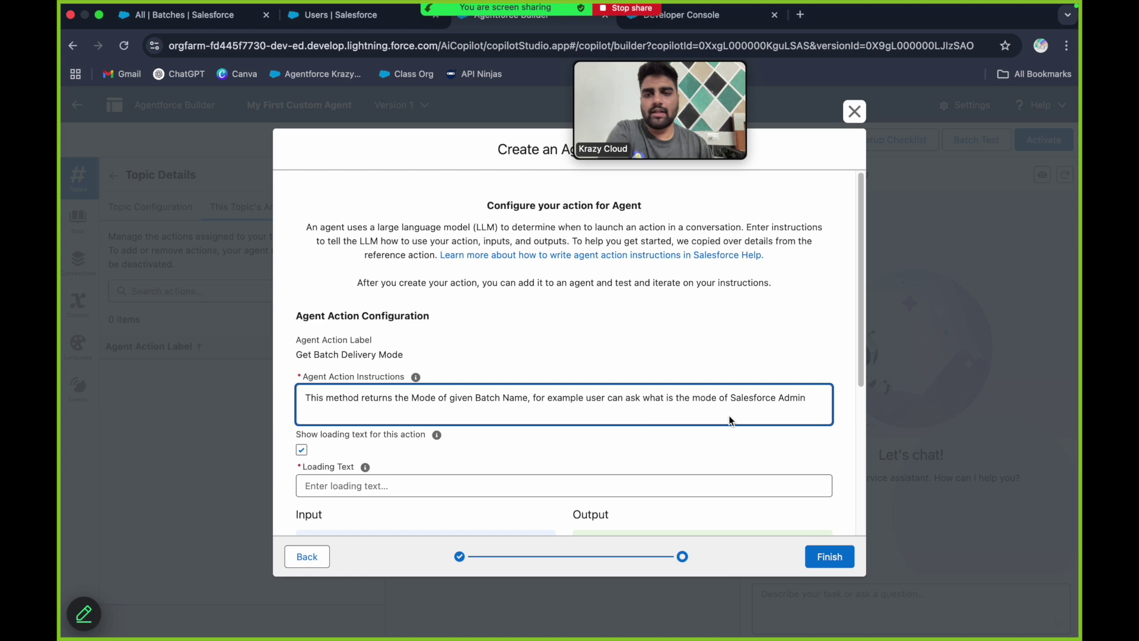
left_click_drag(807, 398, 586, 396)
left_click(585, 393)
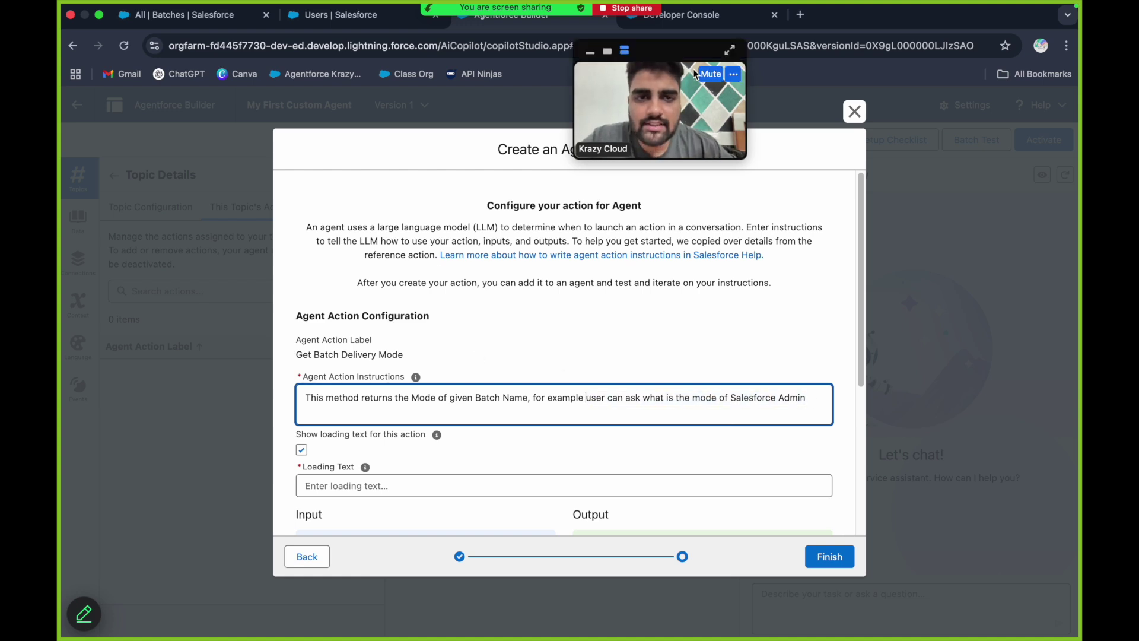
left_click(713, 18)
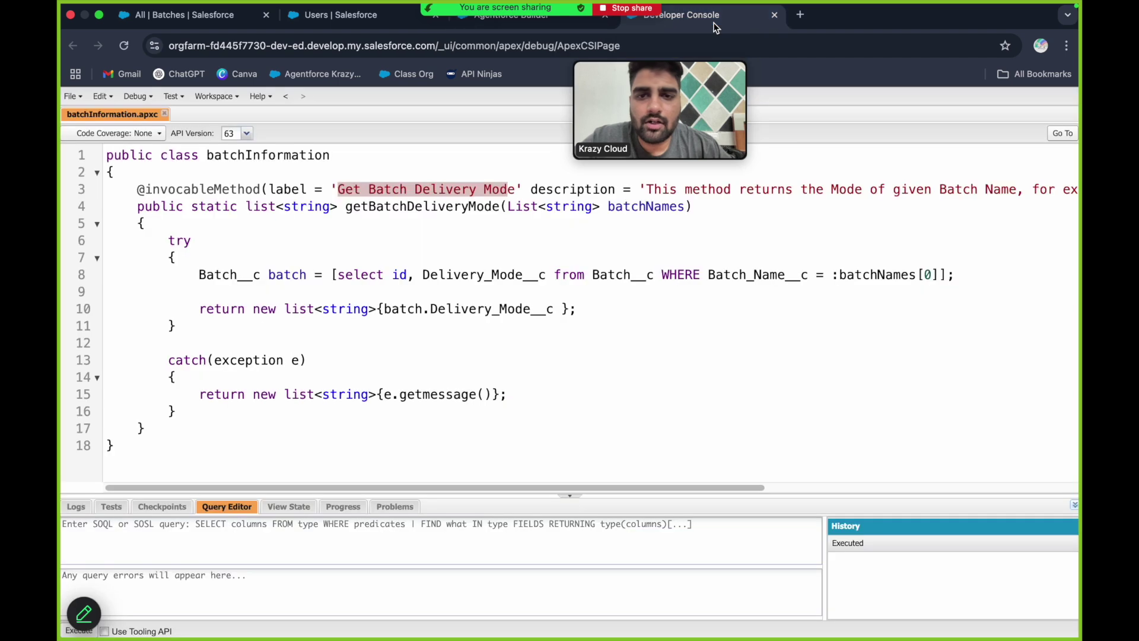
double_click(576, 190)
left_click(562, 191)
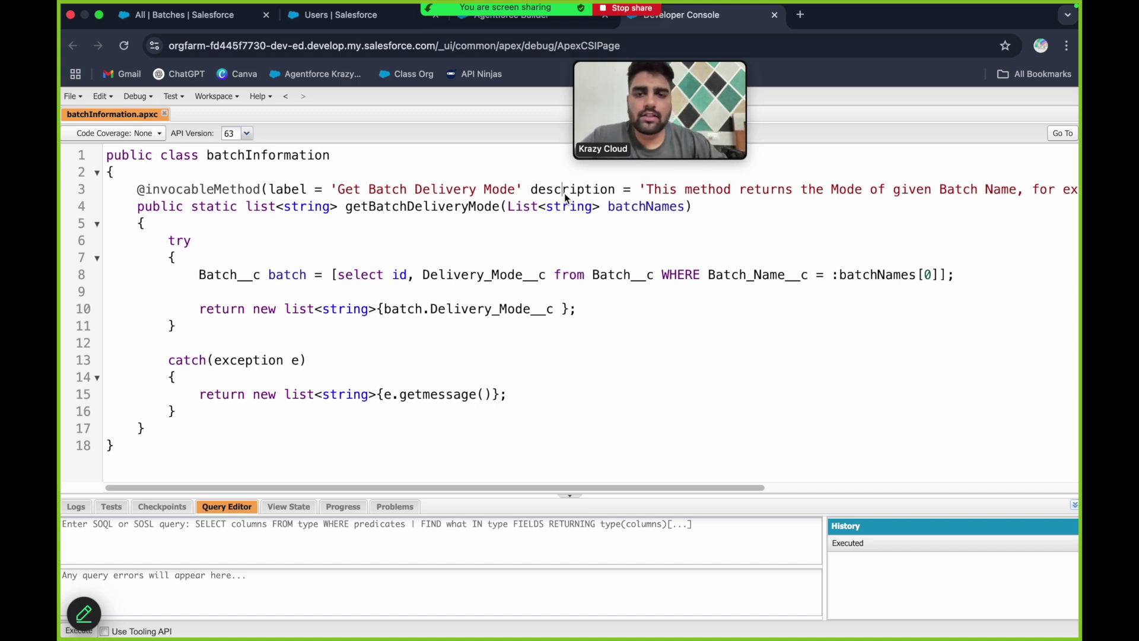
double_click(584, 188)
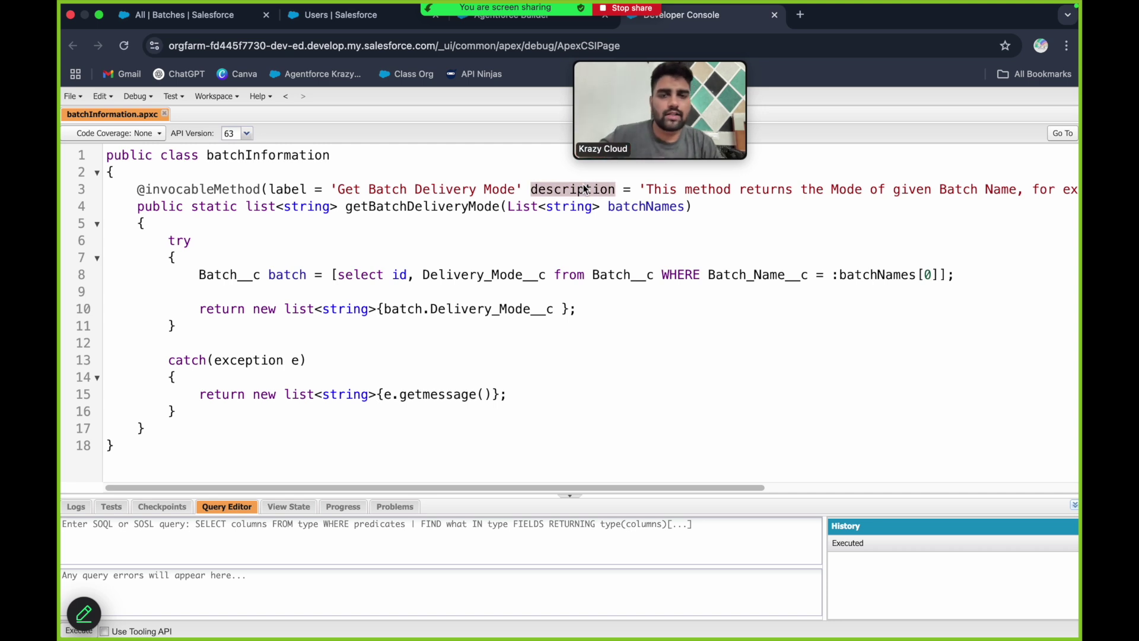
left_click(560, 194)
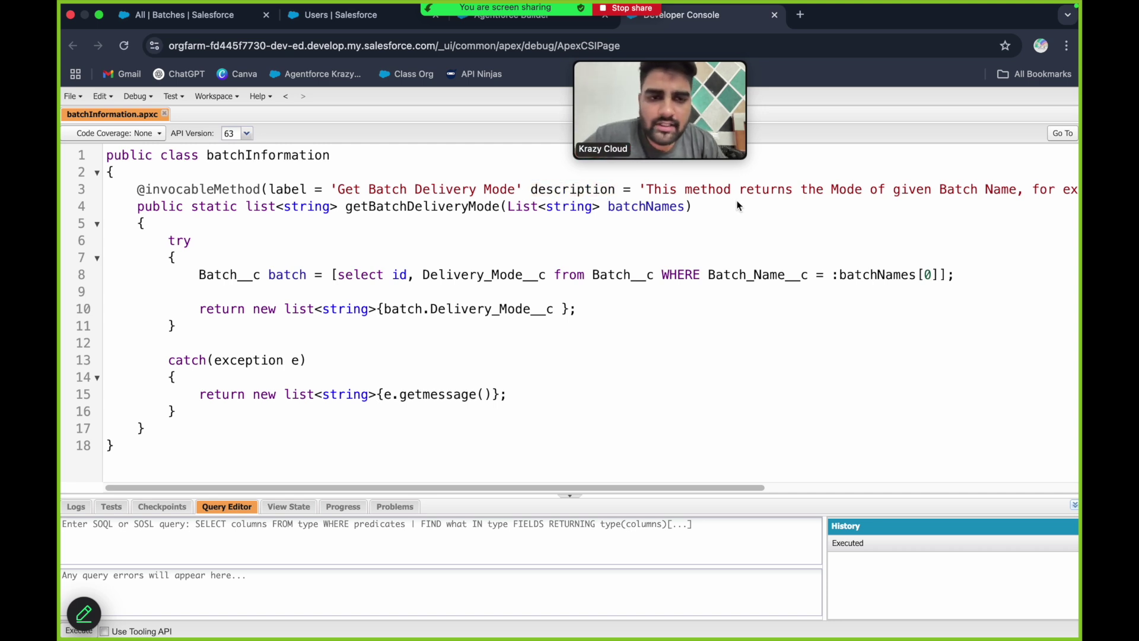
double_click(574, 192)
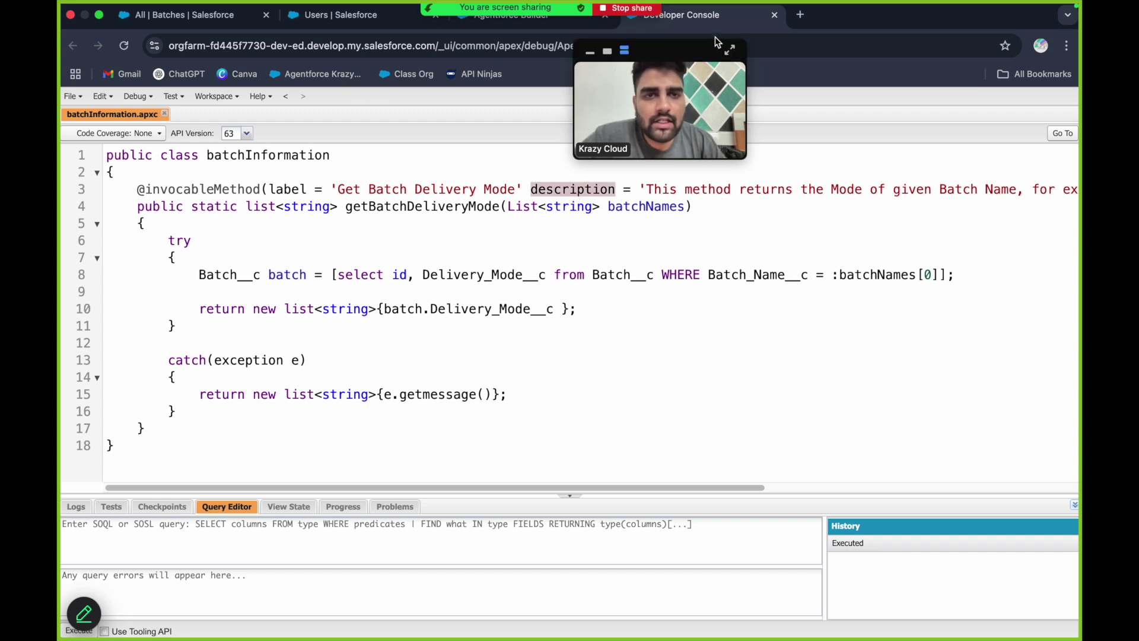
left_click(546, 23)
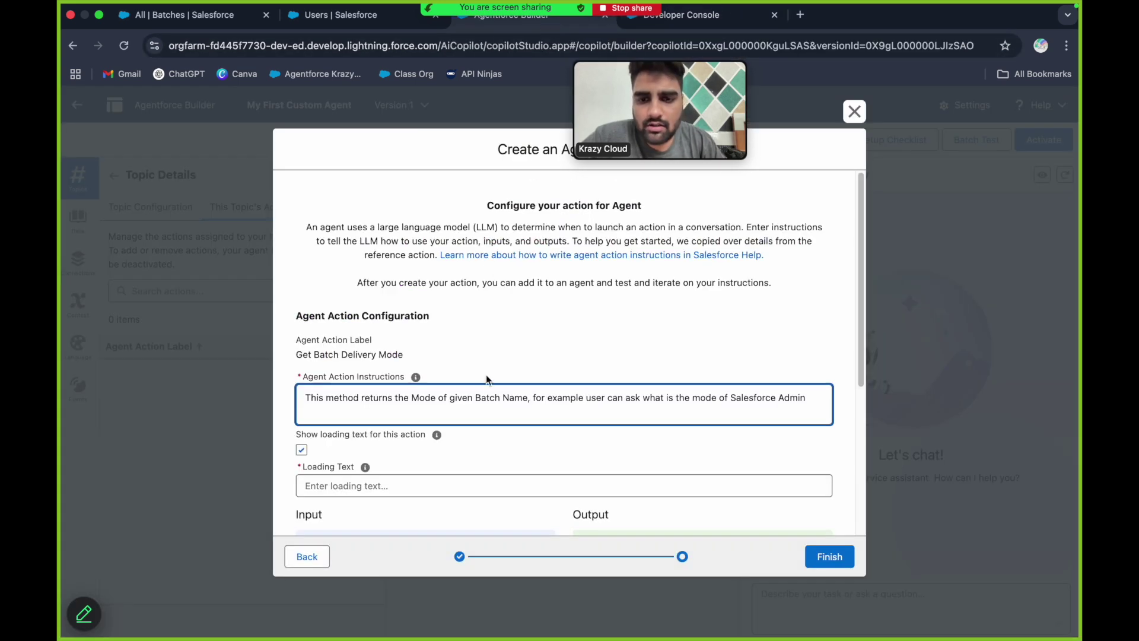
Step: Clear the agent action instructions text and undo the deletion
left_click(483, 402)
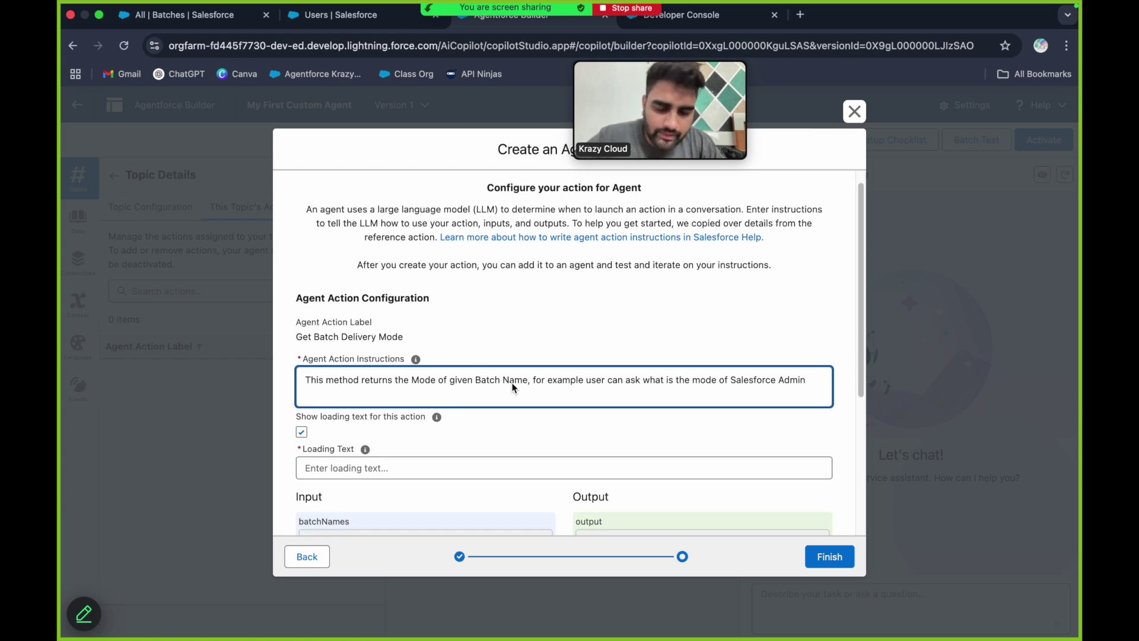
scroll(513, 388, "down", 1)
left_click(529, 363)
key("ctrl+a")
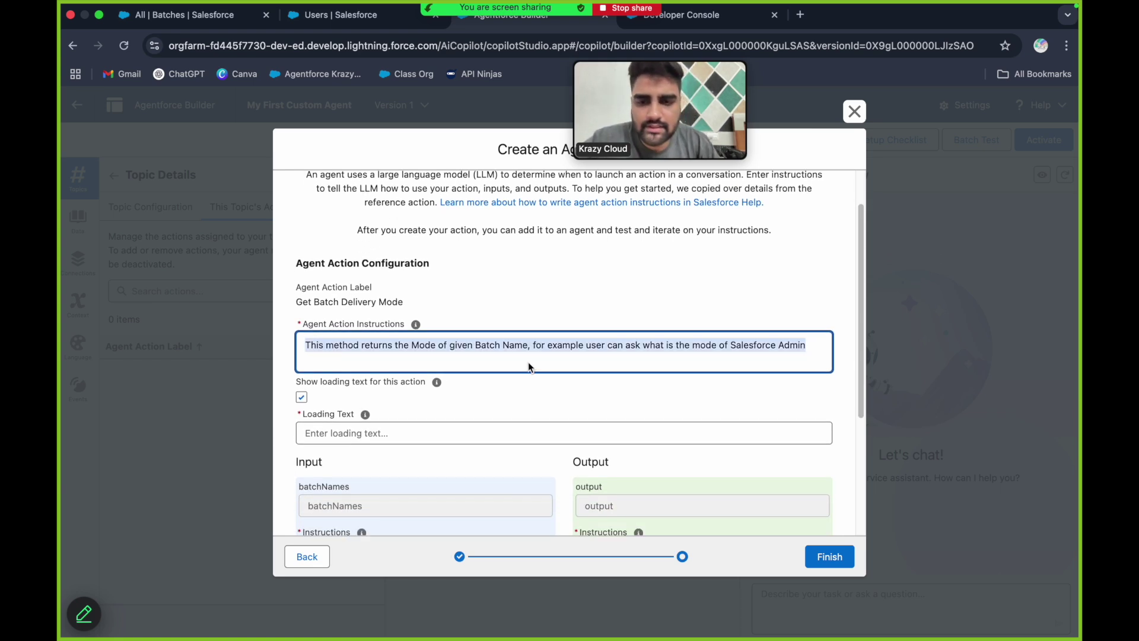
key("BackSpace")
key("ctrl+z")
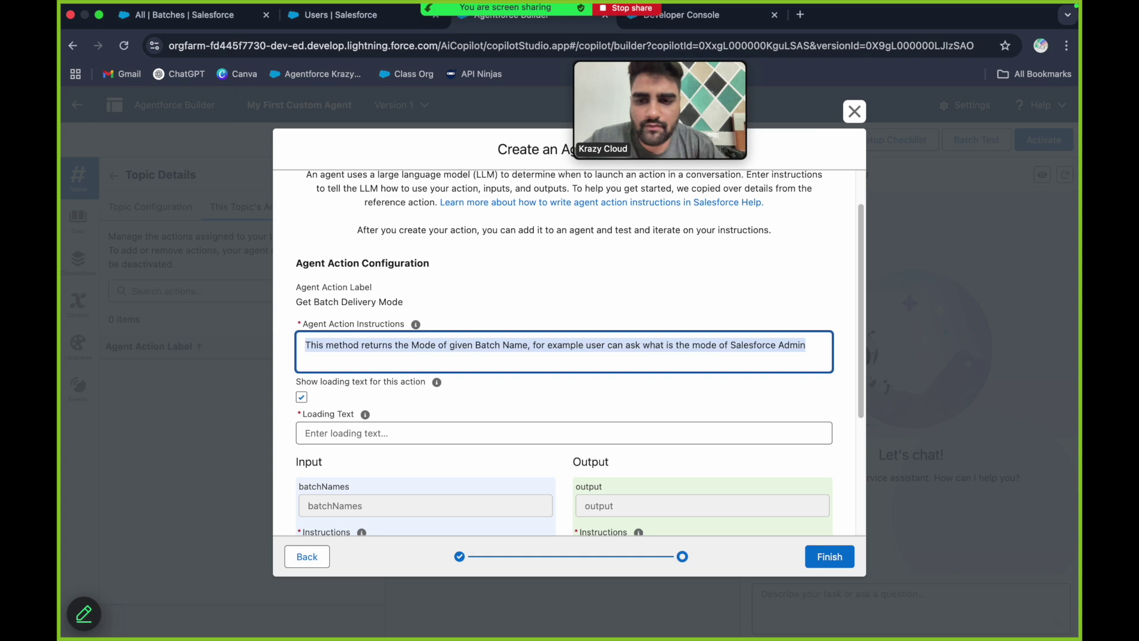
key("Right")
Step: Set the action's loading text to "Getting Batch Delivery Mode"
scroll(575, 354, "down", 3)
scroll(575, 355, "down", 3)
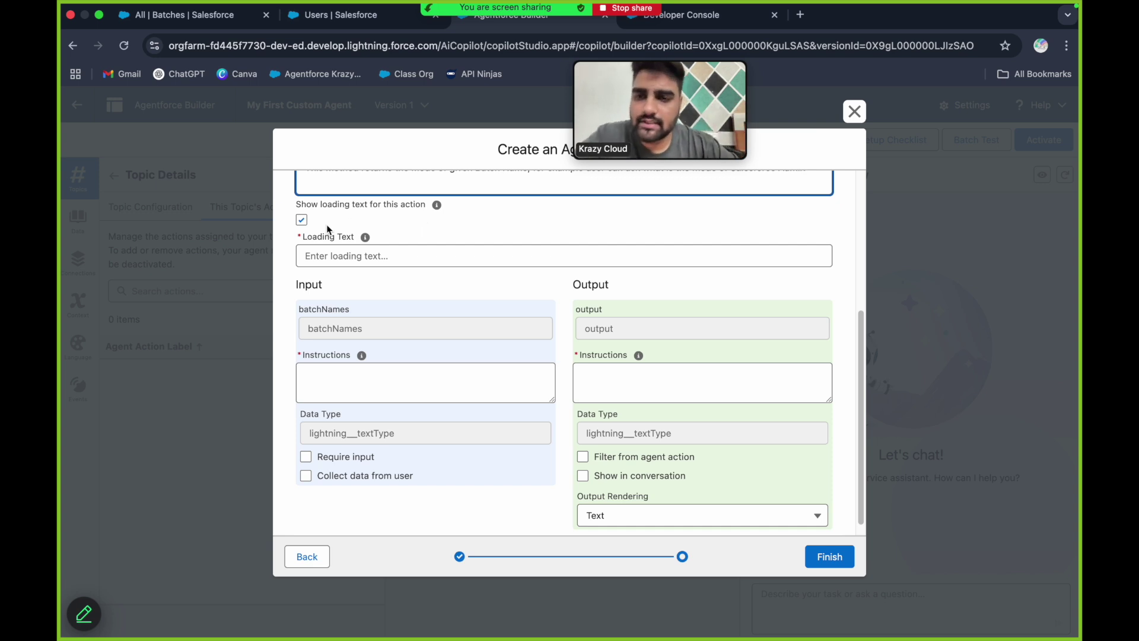
left_click(432, 258)
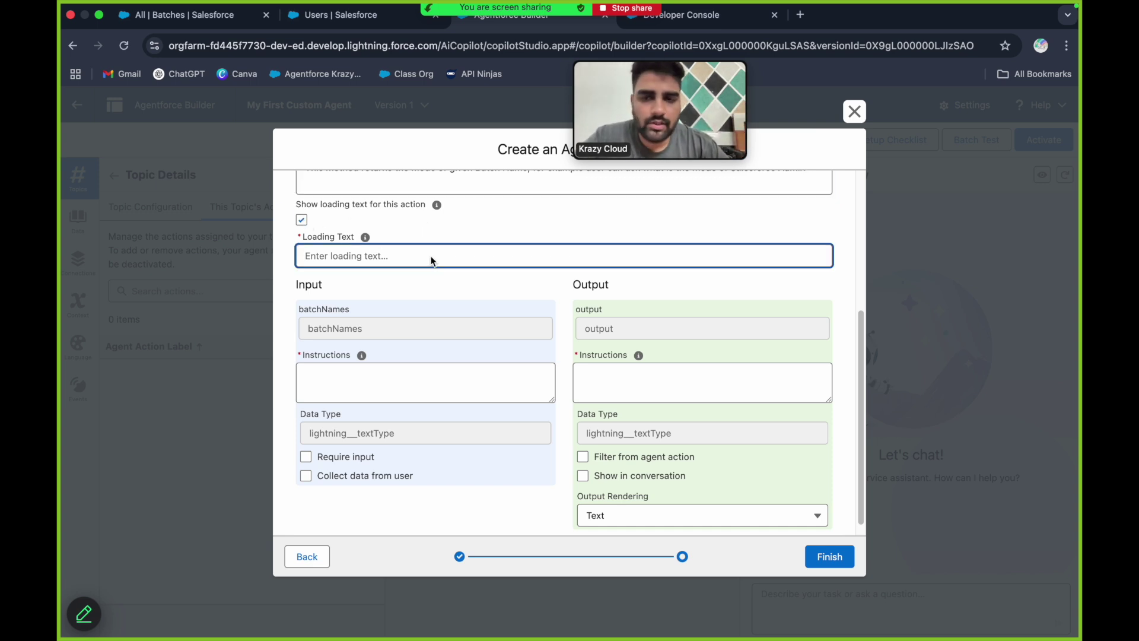
type("etti")
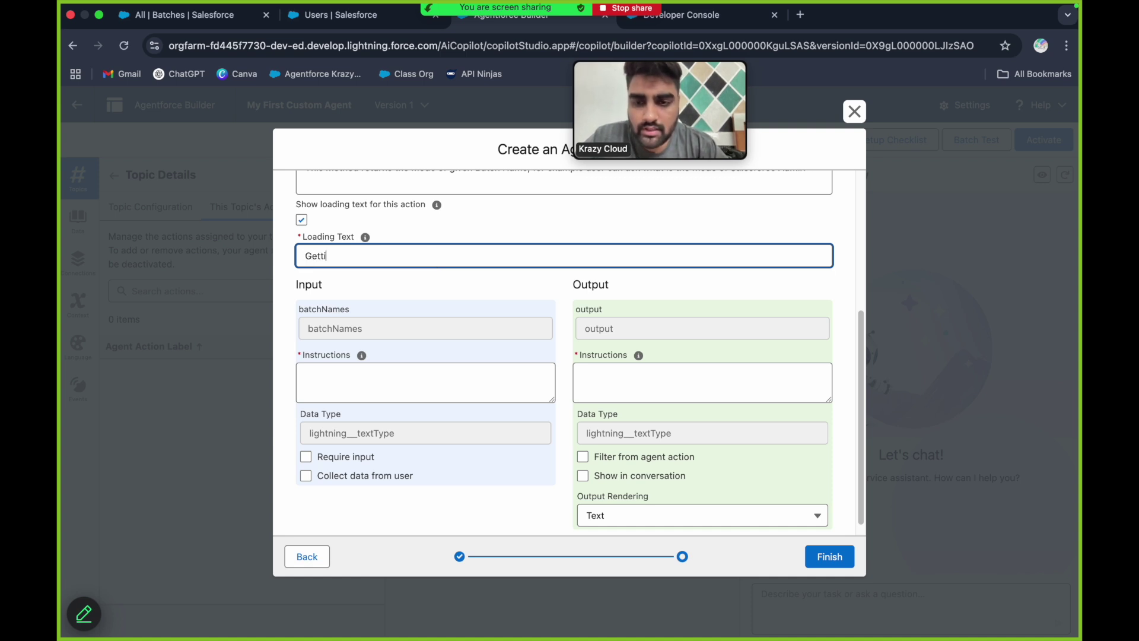
type("Getting Vatch")
key("BackSpace")
key("BackSpace")
key("BackSpace")
key("BackSpace")
key("BackSpace")
type("Batch")
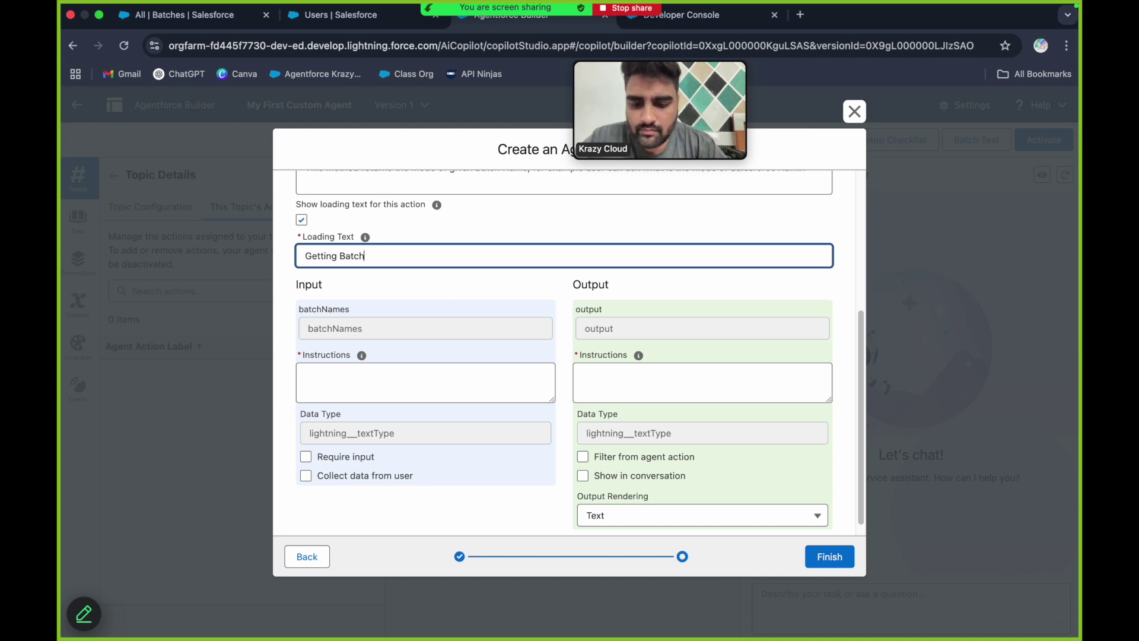
type(" Deloivery")
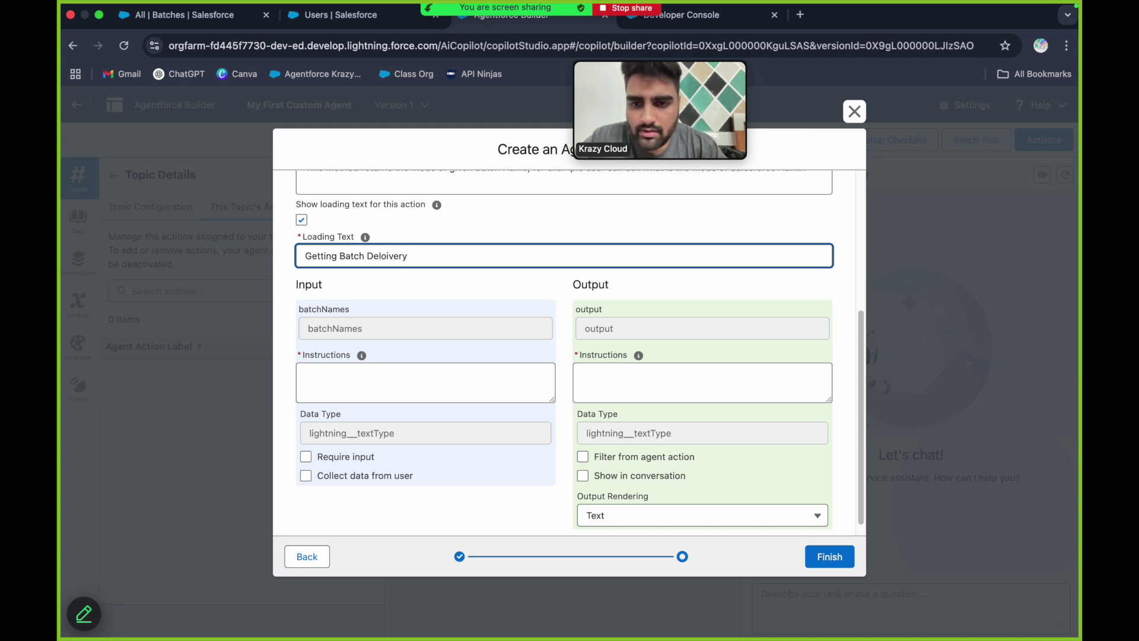
key("BackSpace")
key("BackSpace")
key("BackSpace")
key("BackSpace")
key("BackSpace")
key("BackSpace")
type("iv")
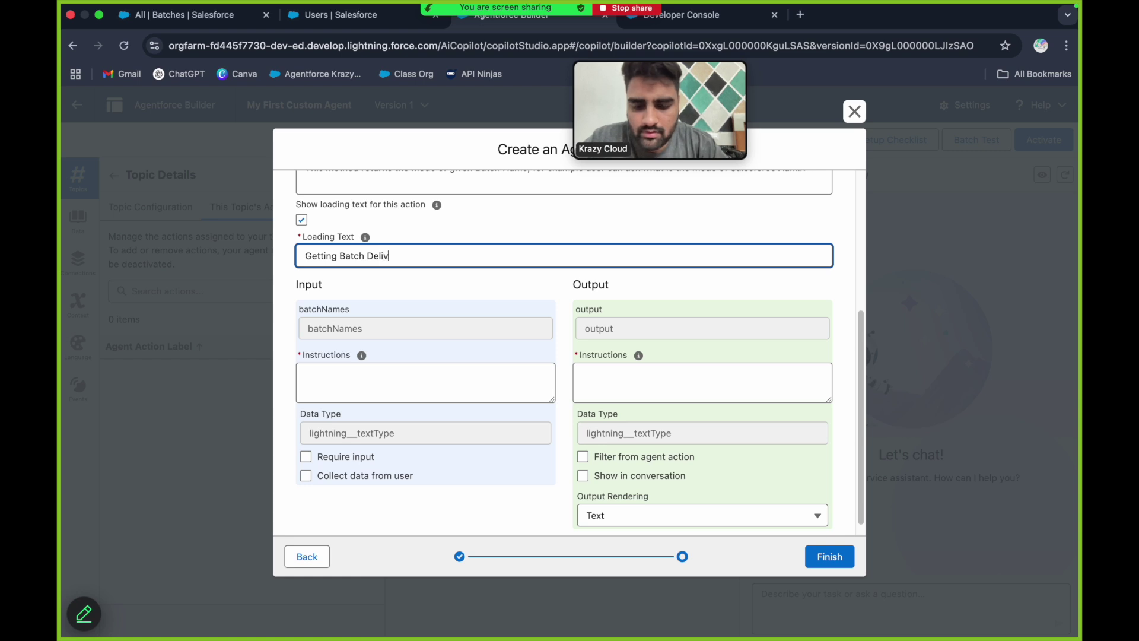
type("ery Mode")
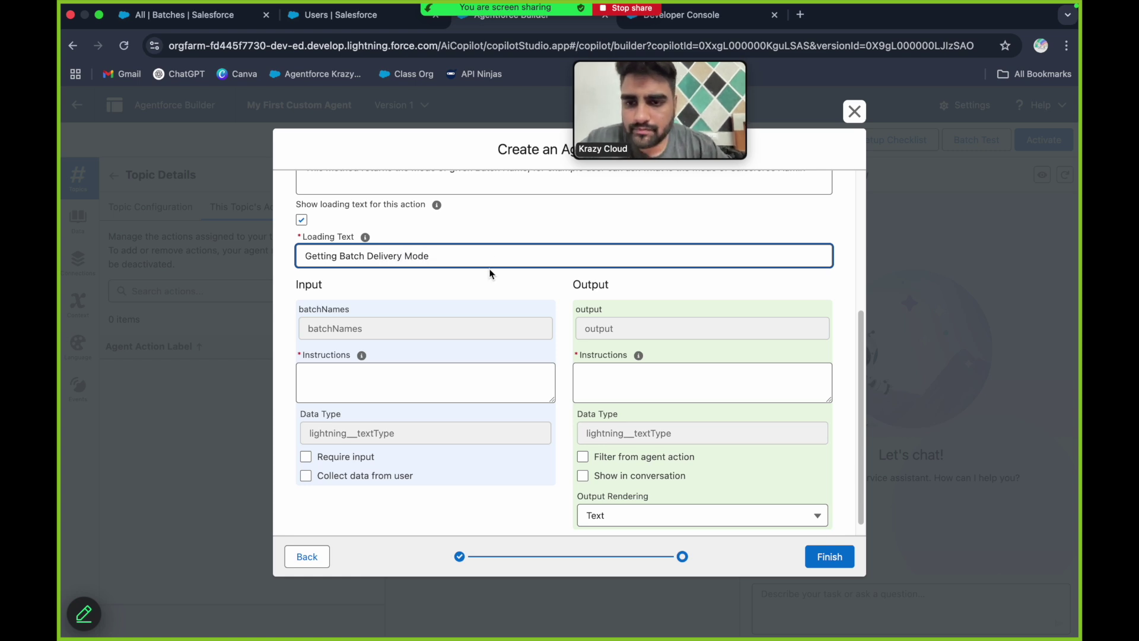
scroll(490, 269, "down", 1)
left_click(402, 275)
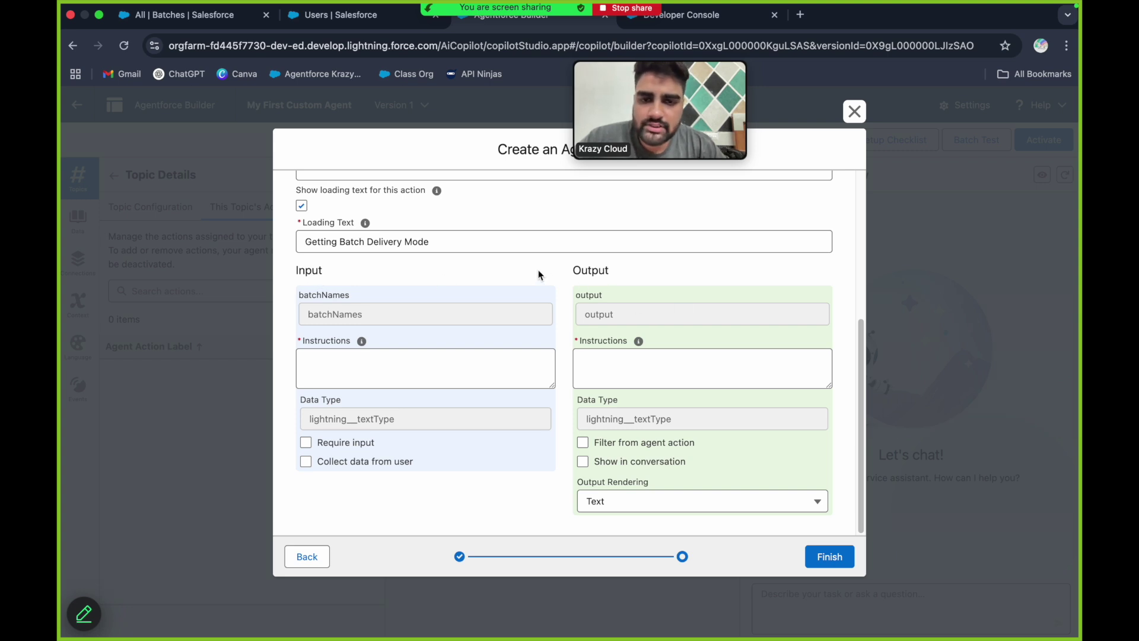
Step: Check the batchNames parameter in the Apex class and enter the input instructions "The batch name should be valid and it is a required input."
left_click(731, 15)
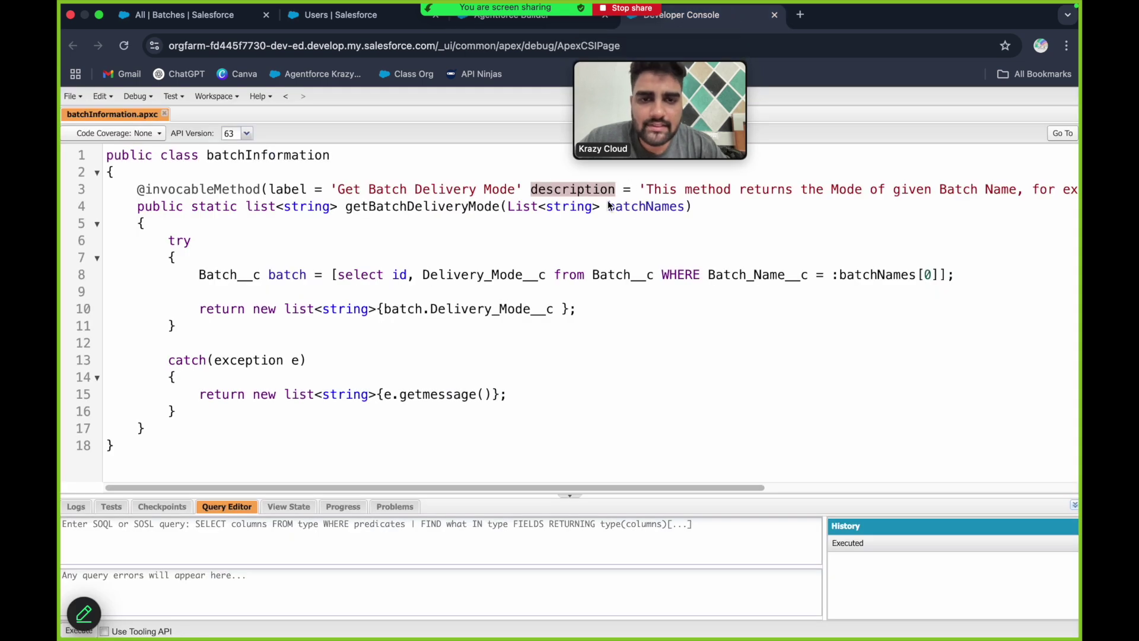
left_click(640, 208)
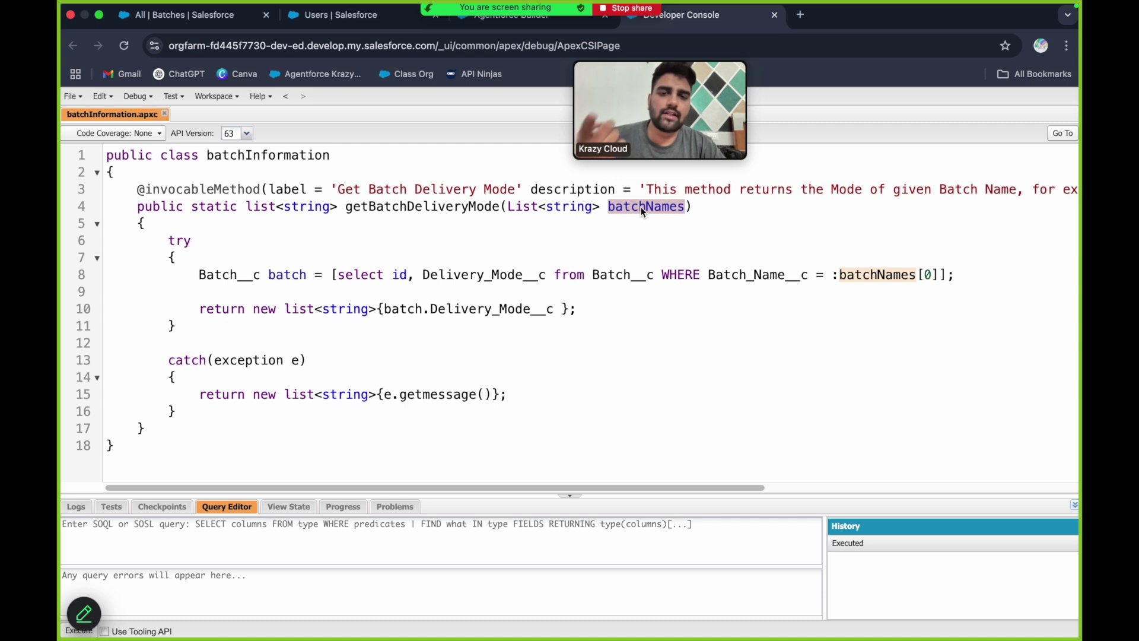
left_click(513, 23)
left_click(398, 370)
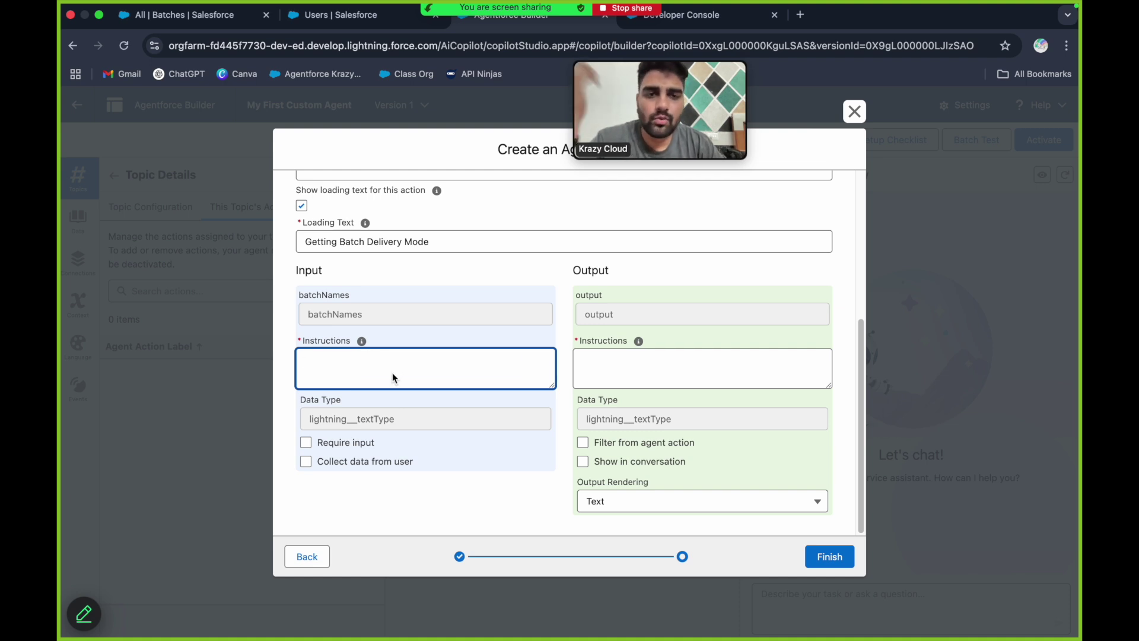
type("The ba")
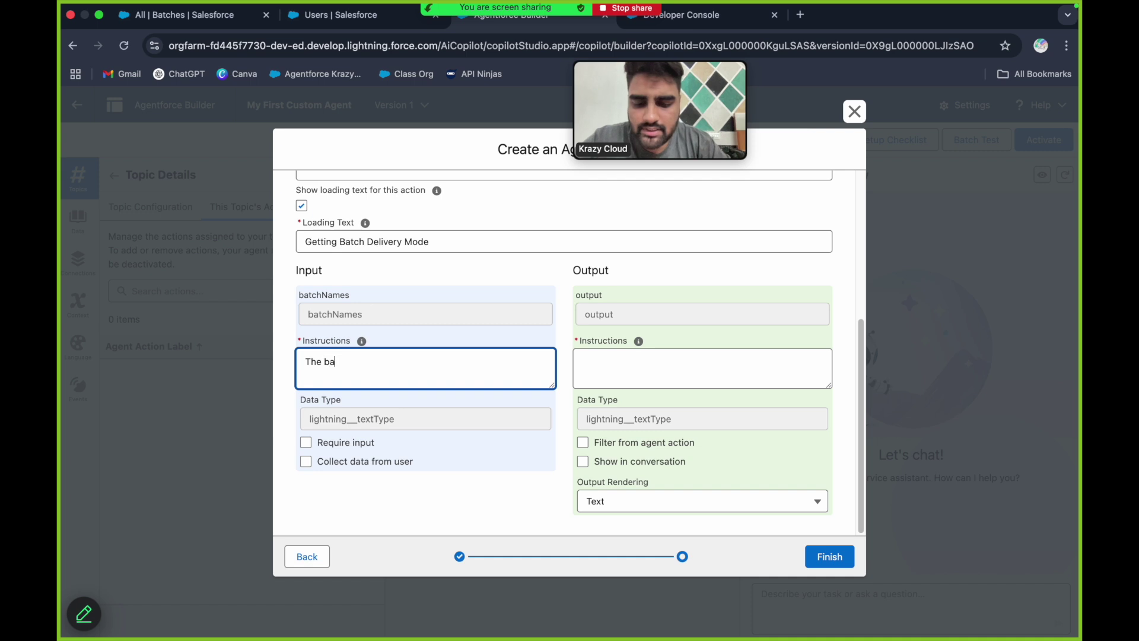
type("tch namee")
key("BackSpace")
key("BackSpace")
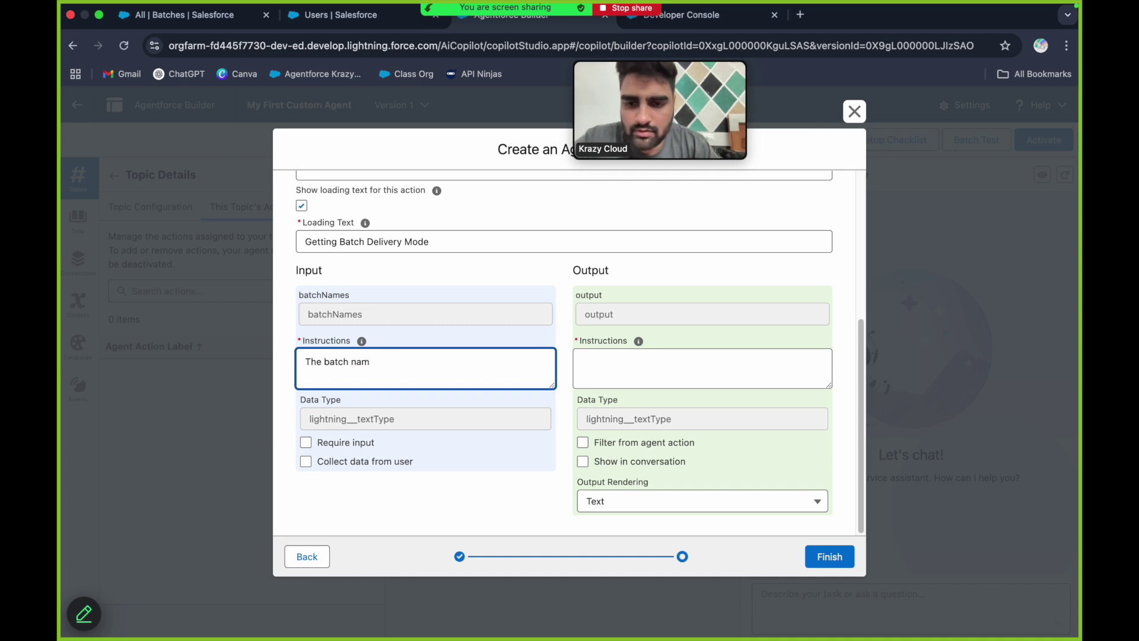
type("e should be")
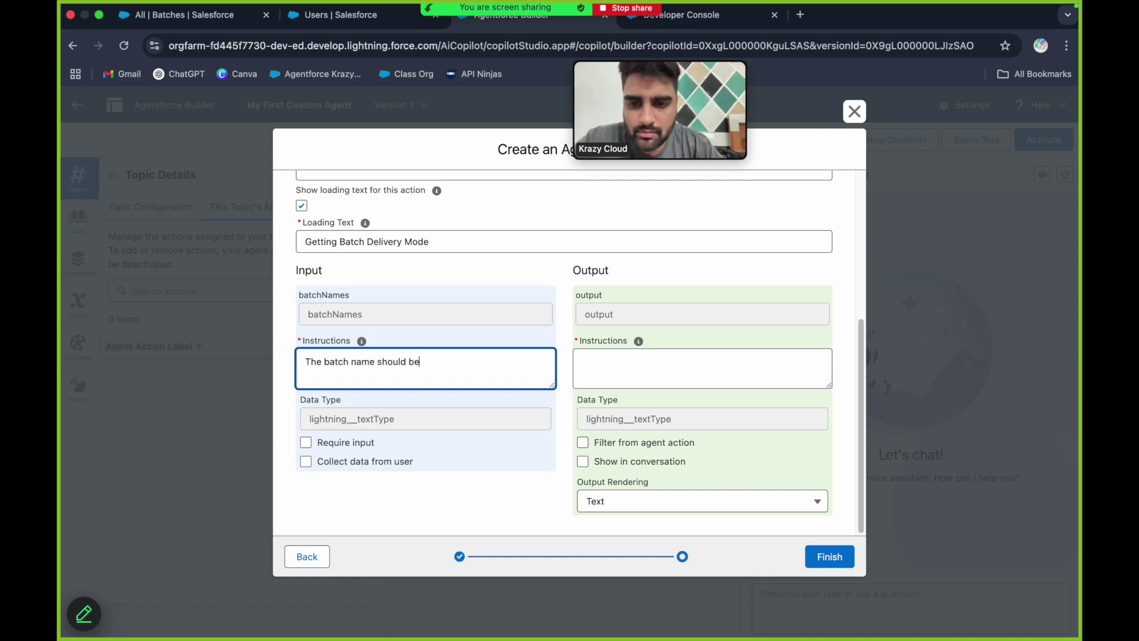
type(" vali")
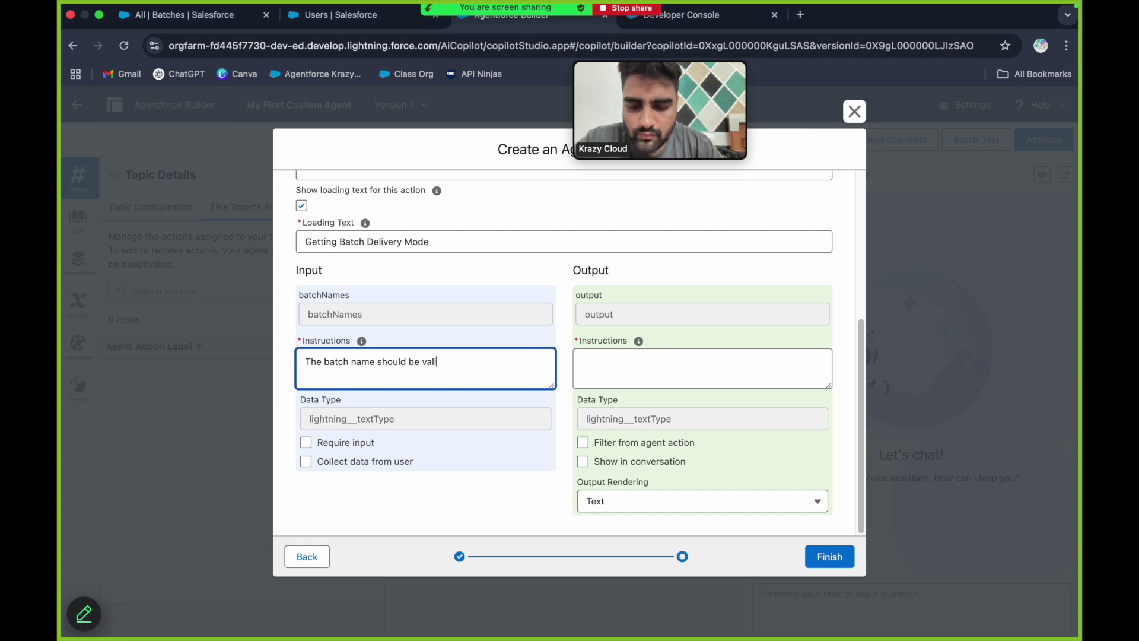
type("d and it is a required input.")
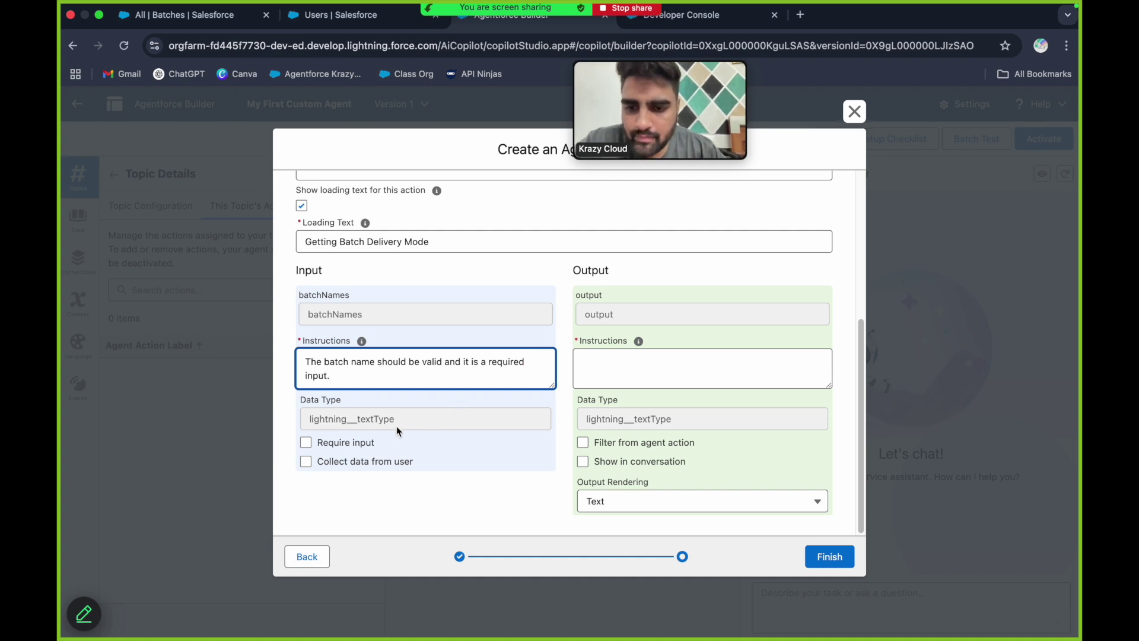
Step: Mark the batchNames input as required and leave data collection from the user disabled
left_click(354, 441)
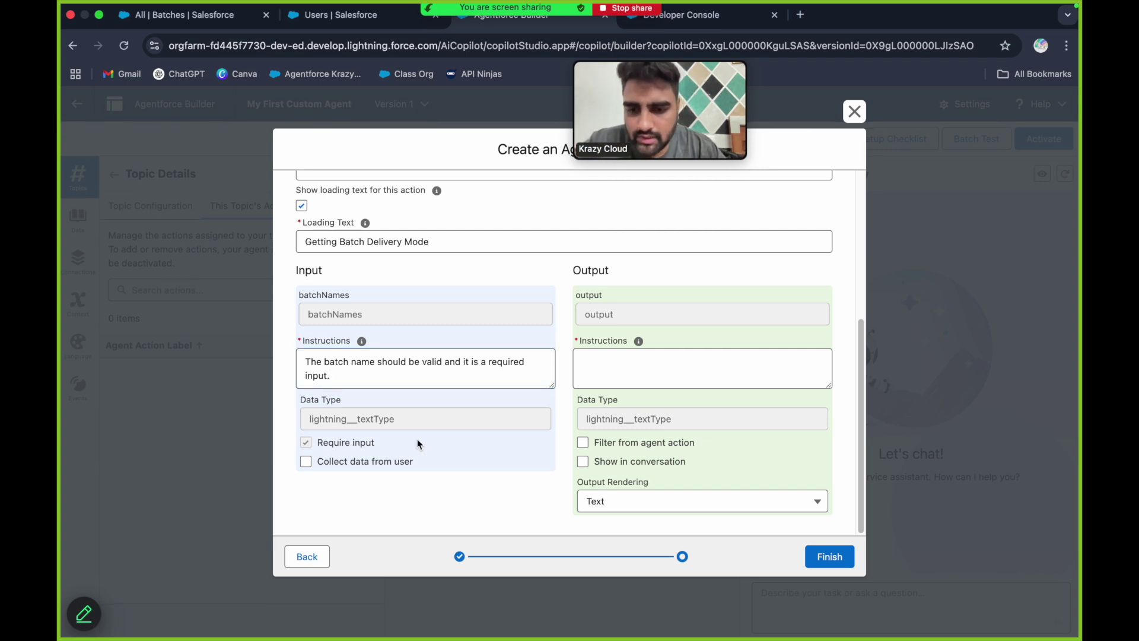
left_click(356, 461)
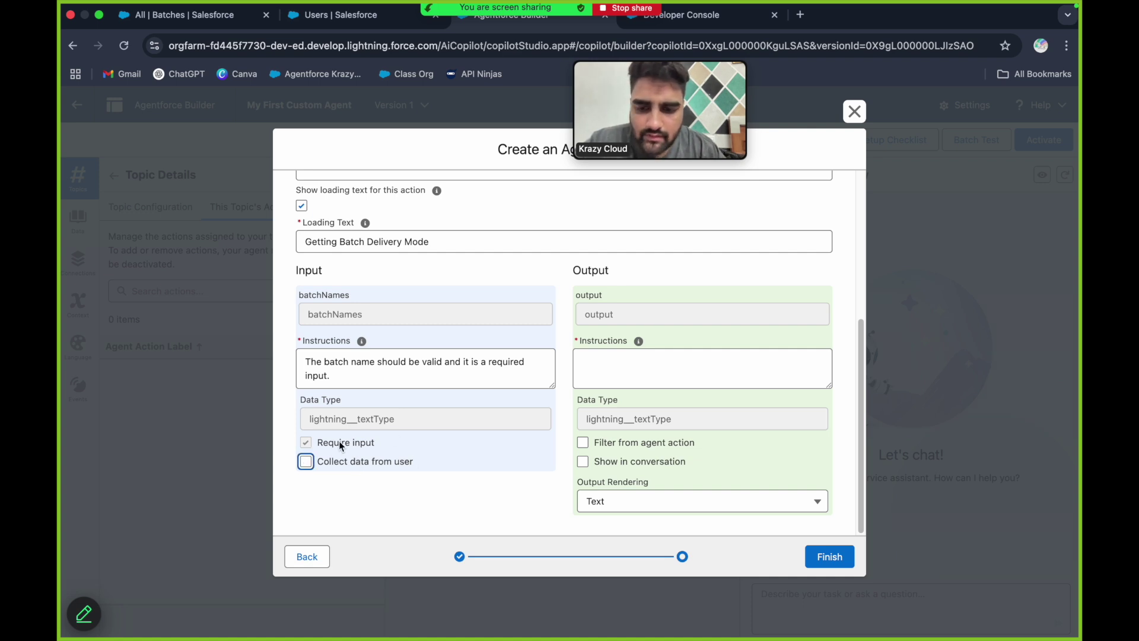
left_click(358, 464)
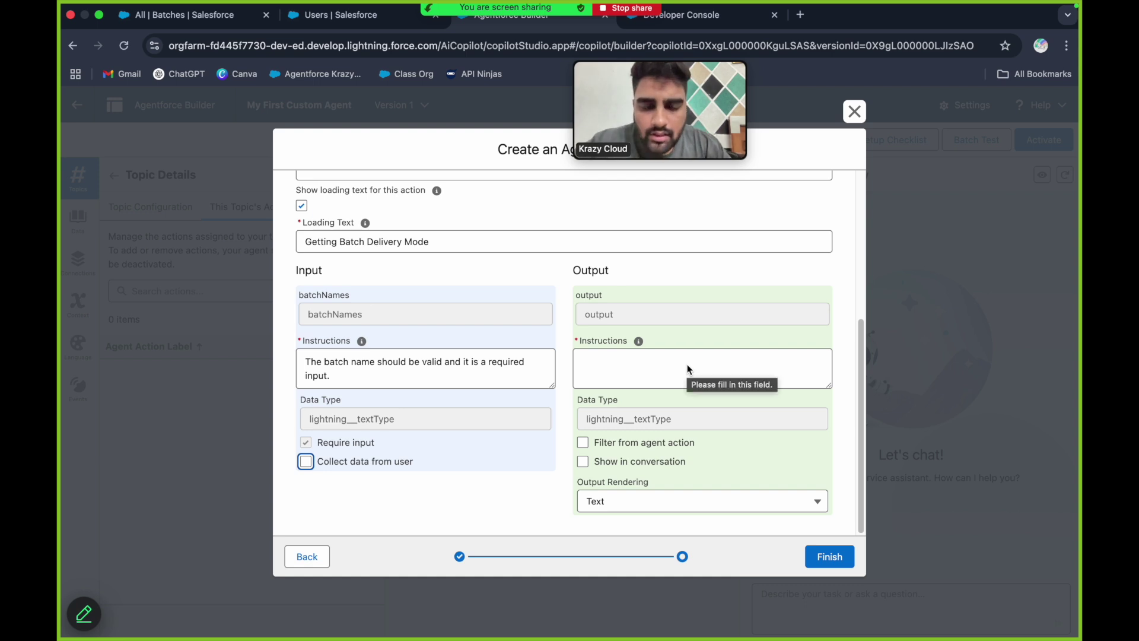
Step: Check the method's return type in the Apex class and enter the output instructions "The output is the delivery mode of provided batch name"
left_click(733, 20)
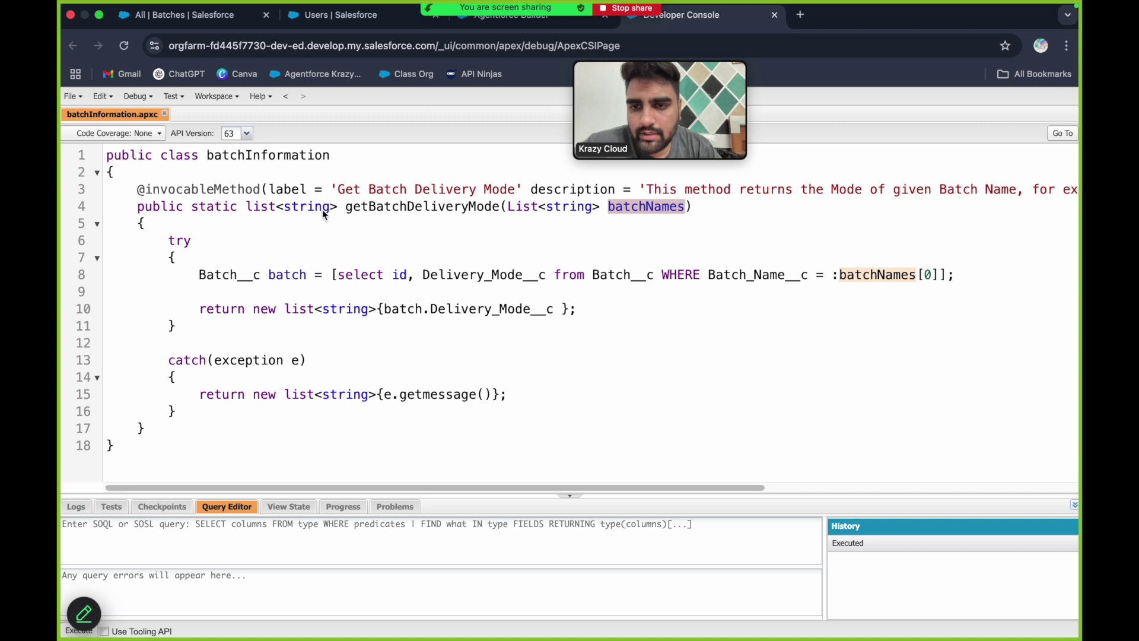
double_click(247, 208)
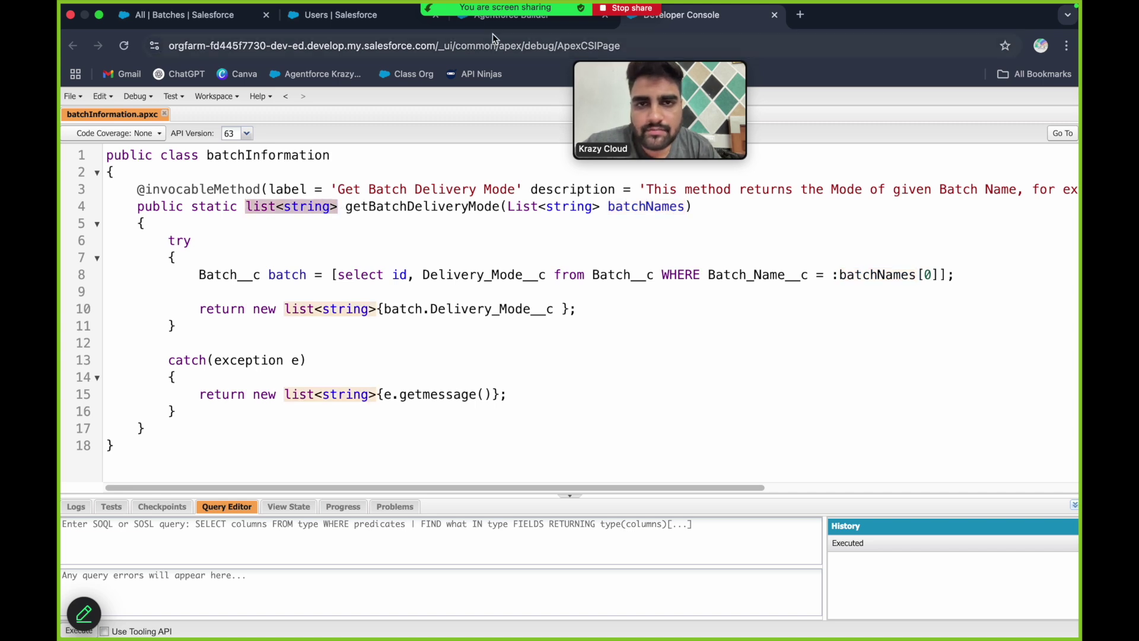
left_click(507, 24)
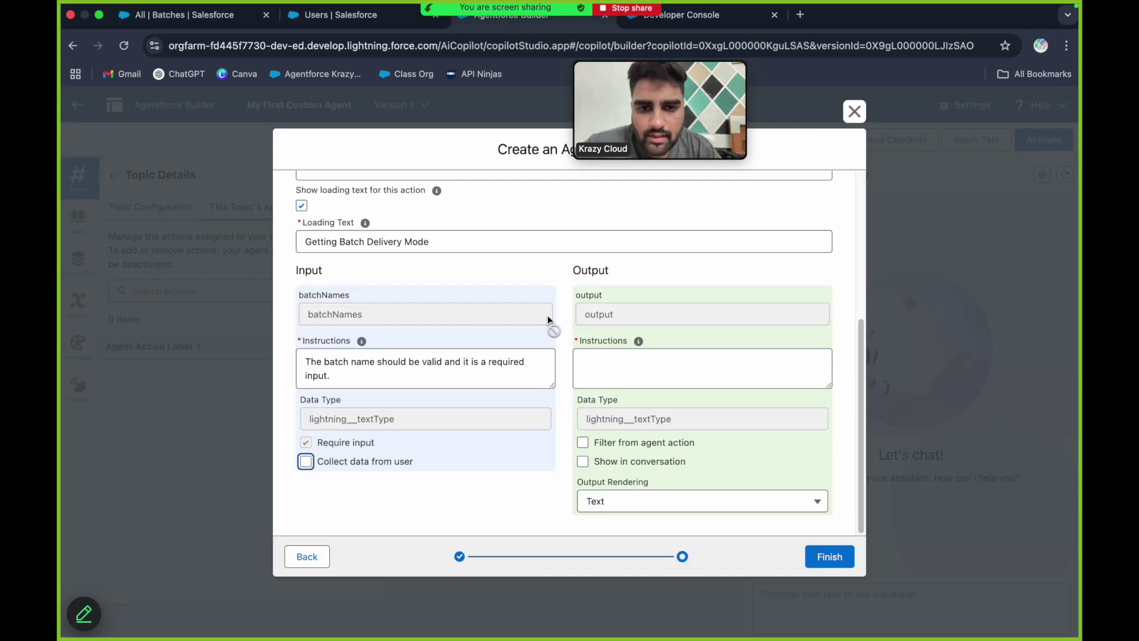
left_click(649, 383)
type("The output")
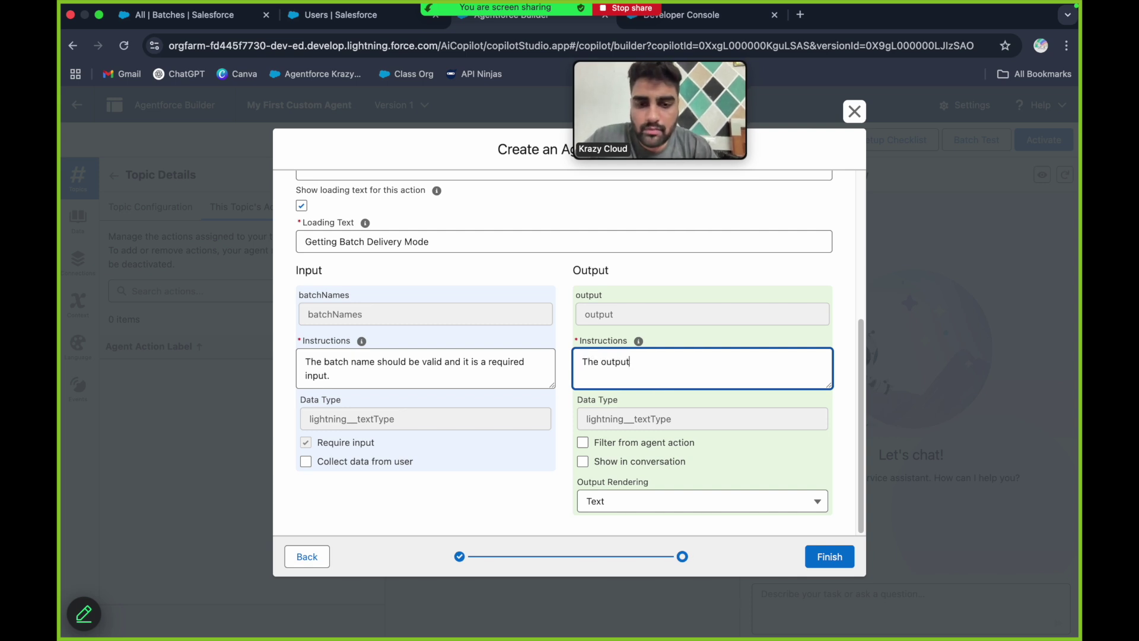
type(" is the delivery mode of provided batch name")
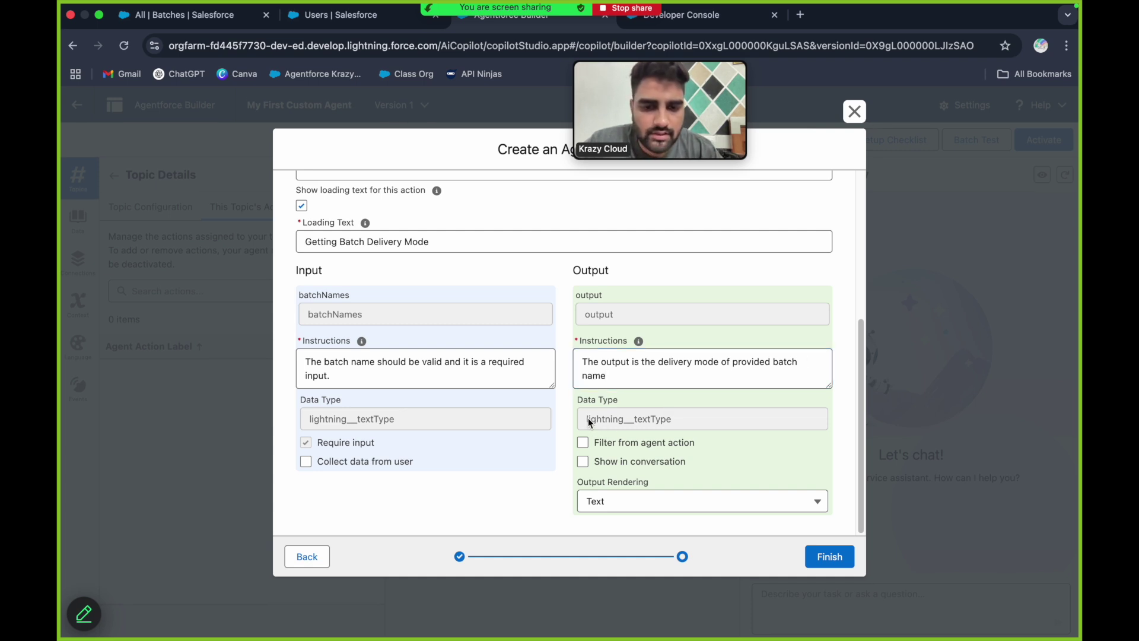
Step: Check the output's data type and its available rendering options, keeping Text as the output rendering
left_click_drag(588, 417, 707, 424)
left_click(706, 419)
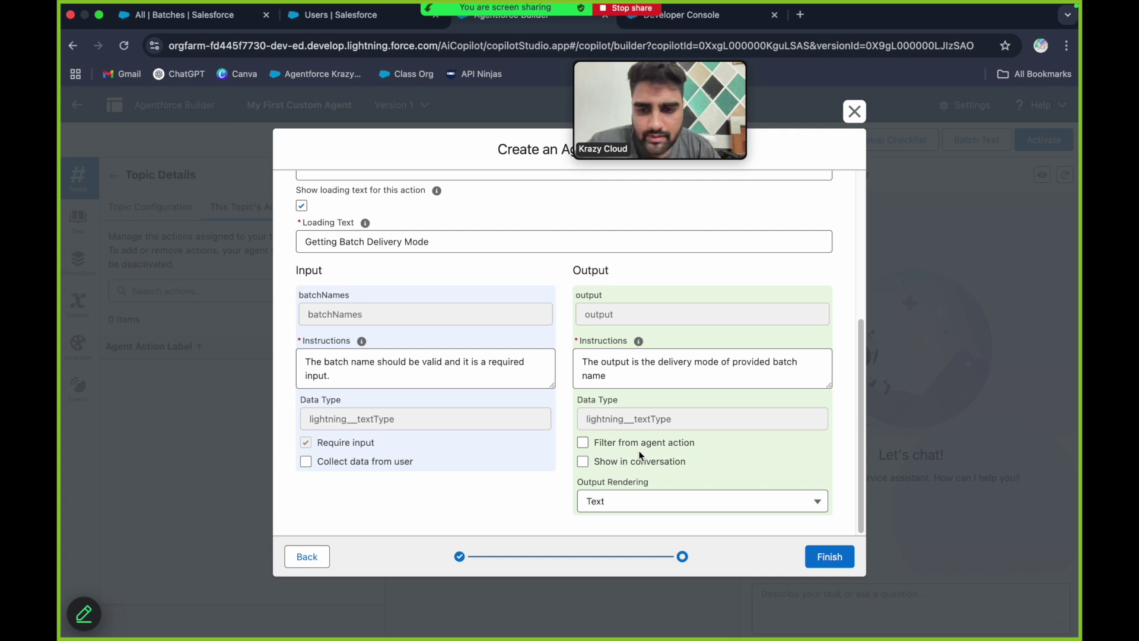
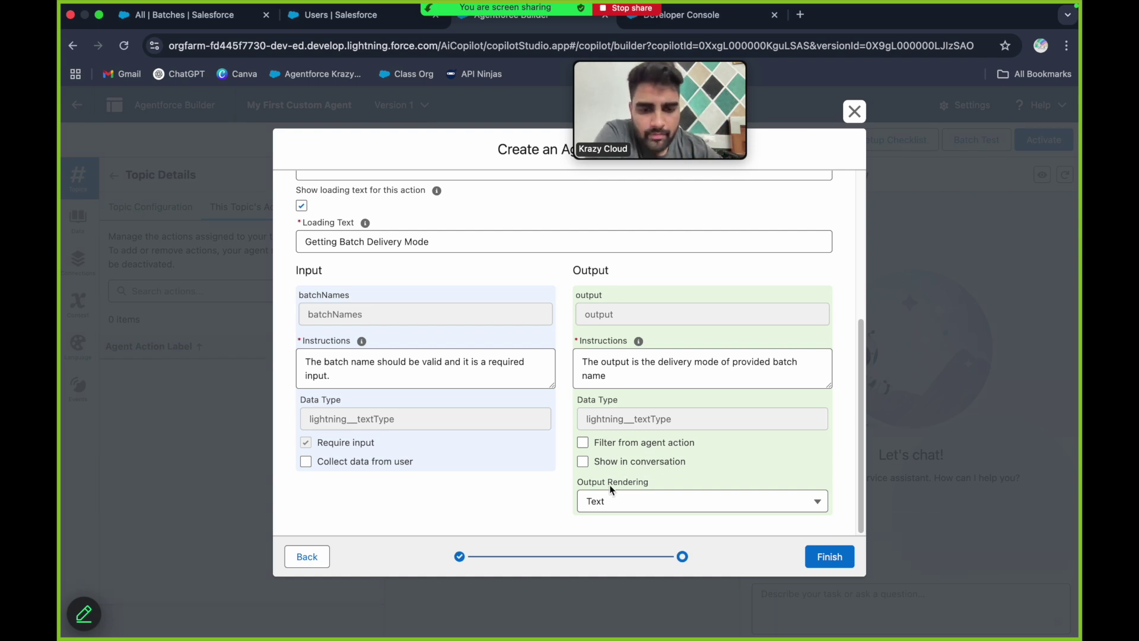
left_click(692, 502)
scroll(662, 493, "down", 1)
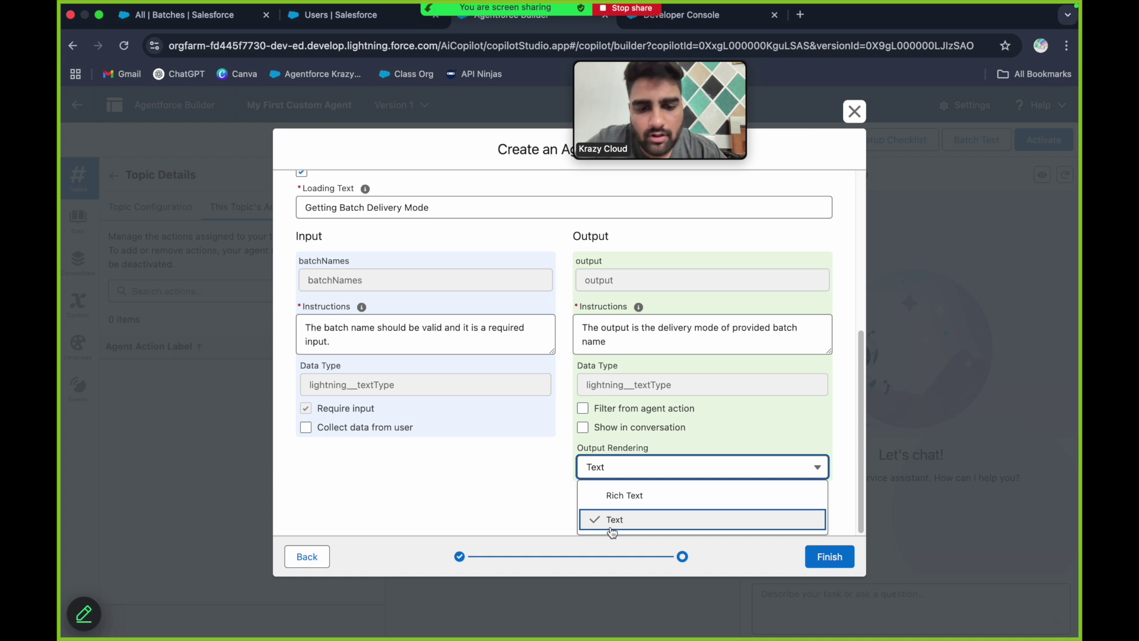
left_click(739, 444)
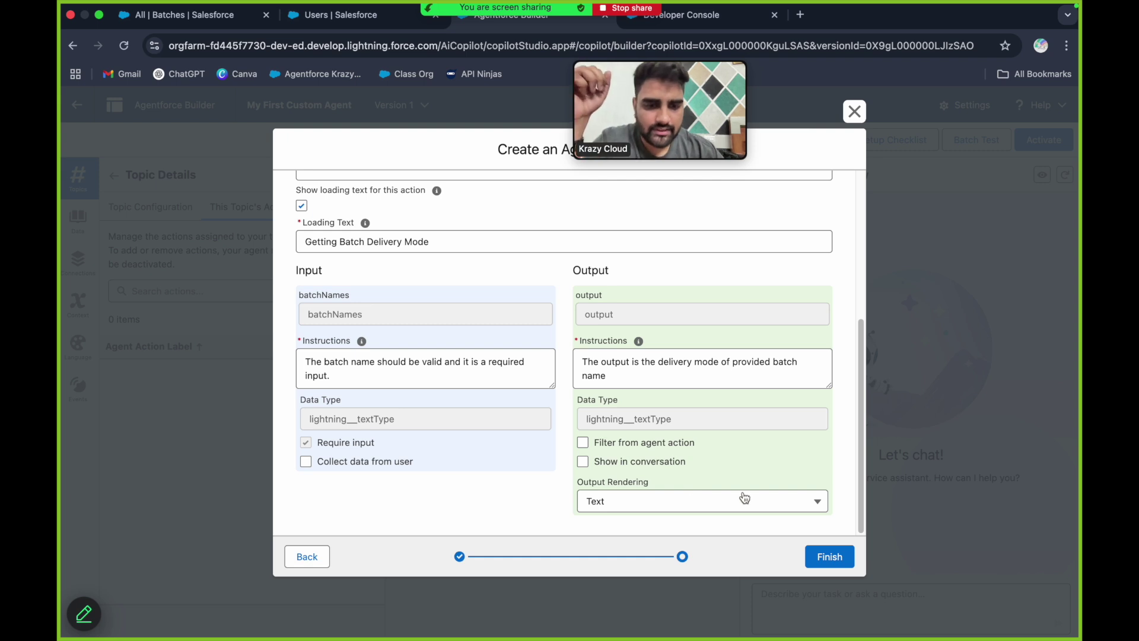
Step: Enable Show in conversation for the output and try to finish creating the action
left_click(827, 557)
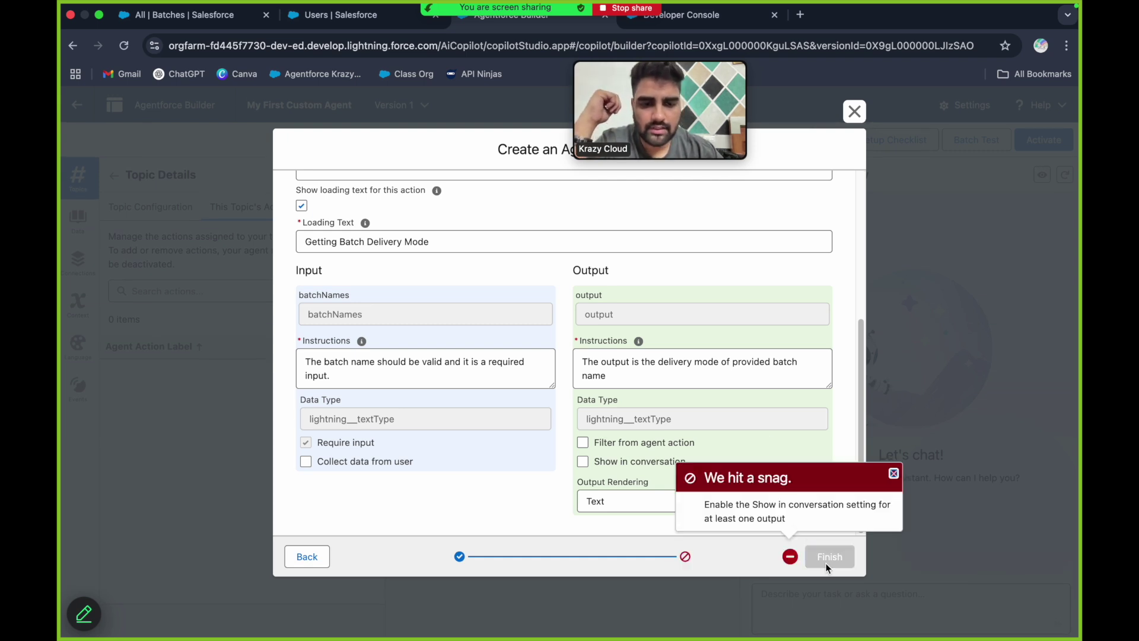
left_click_drag(702, 504, 798, 523)
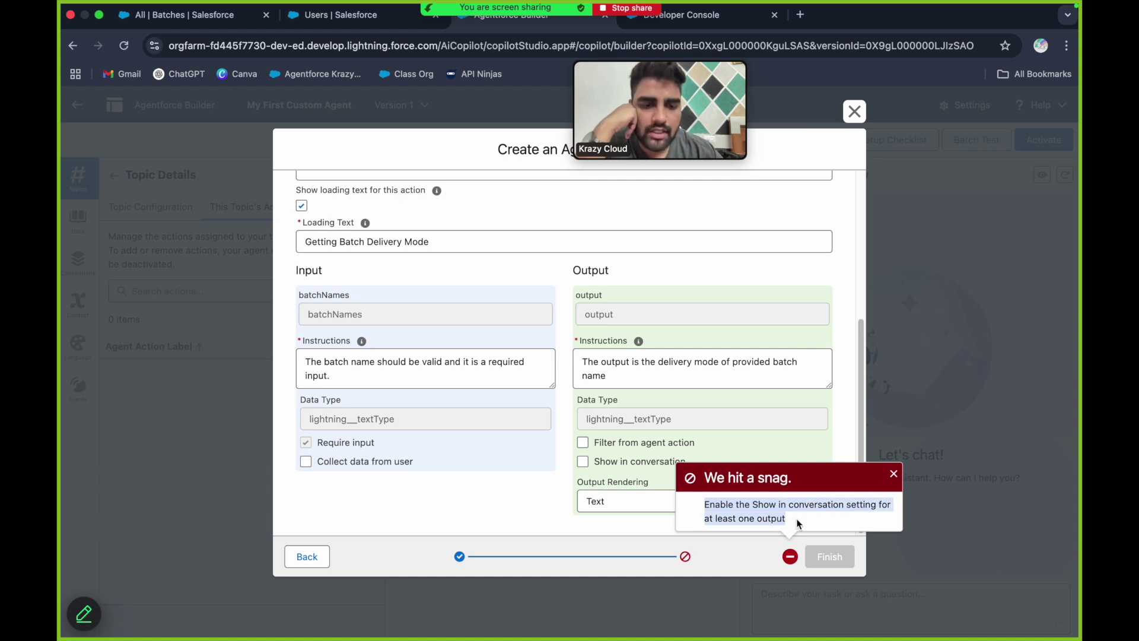
left_click(892, 474)
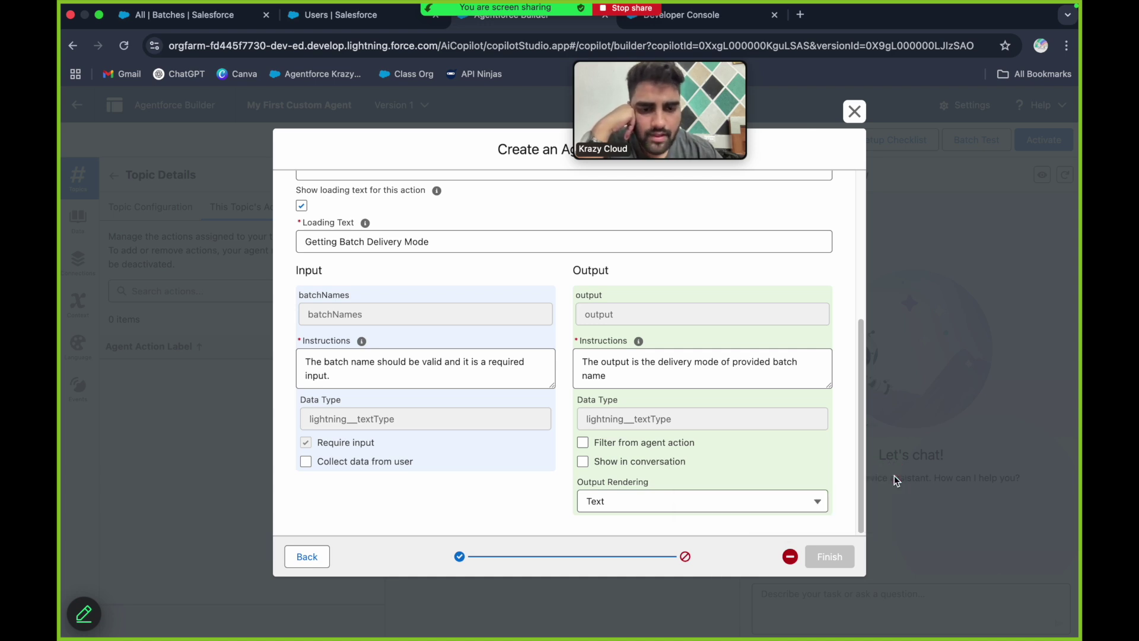
left_click(646, 463)
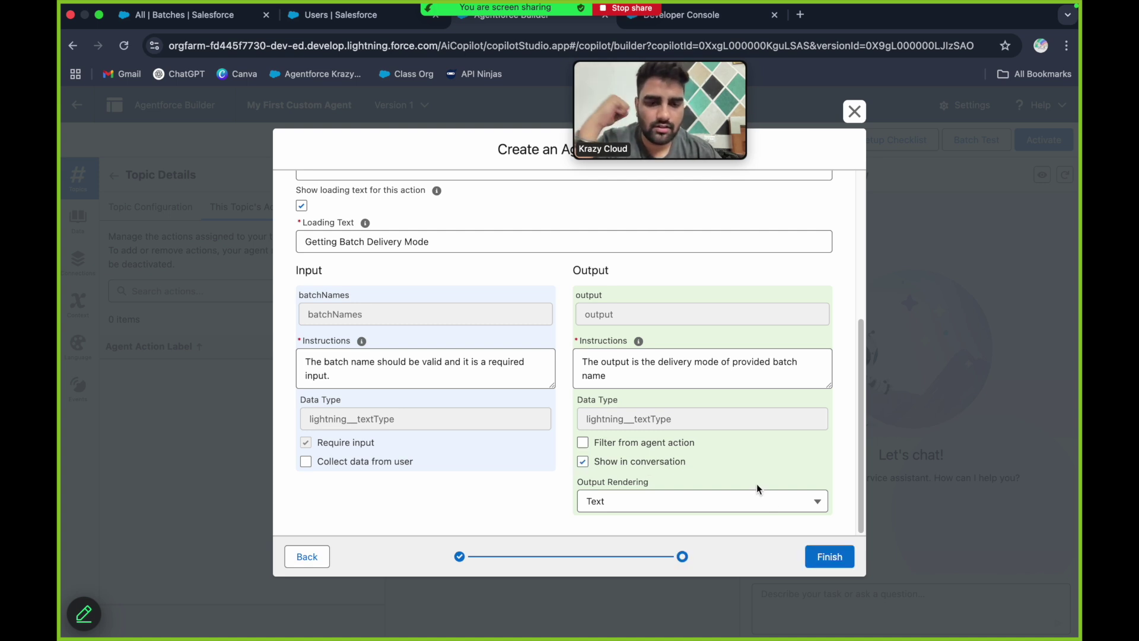
left_click(828, 557)
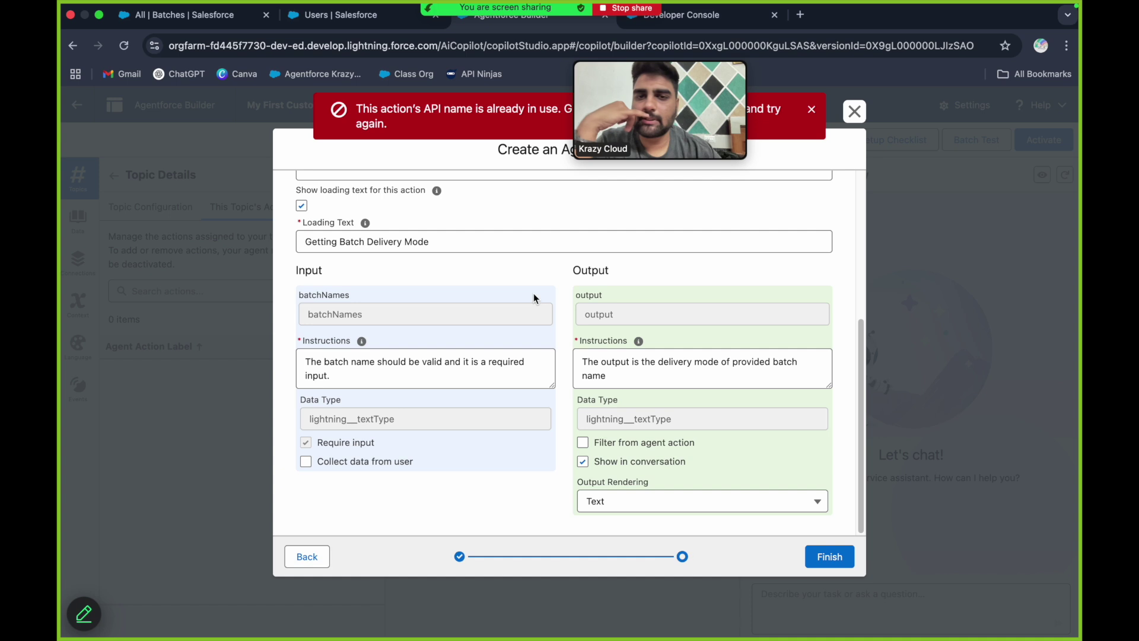
Step: Return to the reference action settings, set the label to "Get Batch Delivery Mode Test" and the API name to "Get_Batch_Delivery_Mode_Test", and continue to the configuration
left_click_drag(671, 74, 696, 14)
scroll(487, 189, "up", 5)
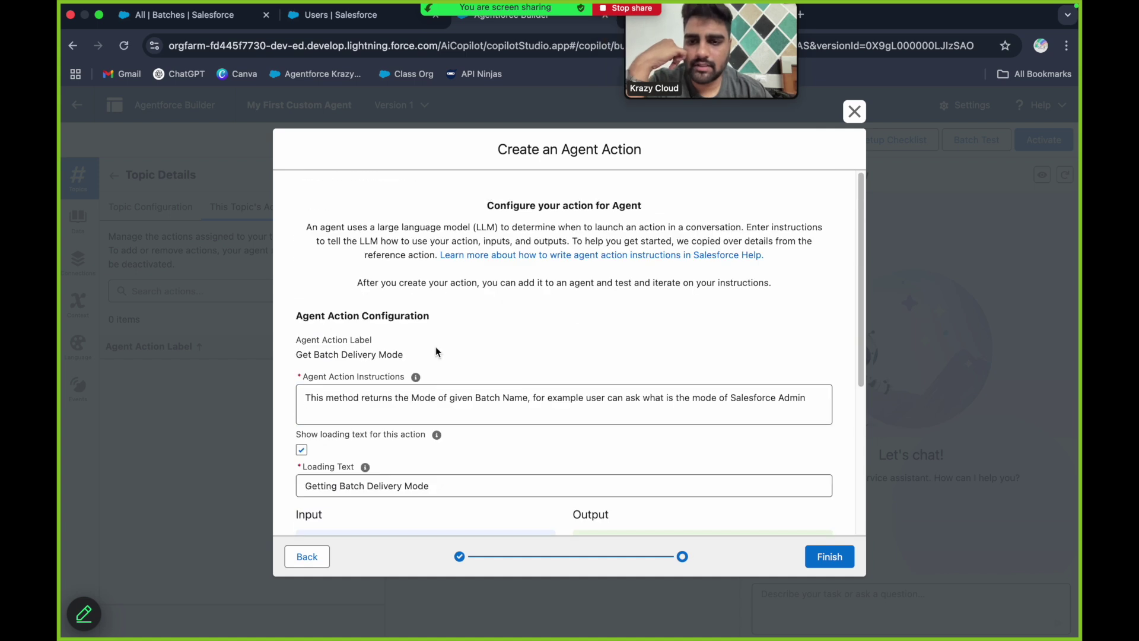
scroll(446, 426, "down", 3)
scroll(446, 426, "up", 2)
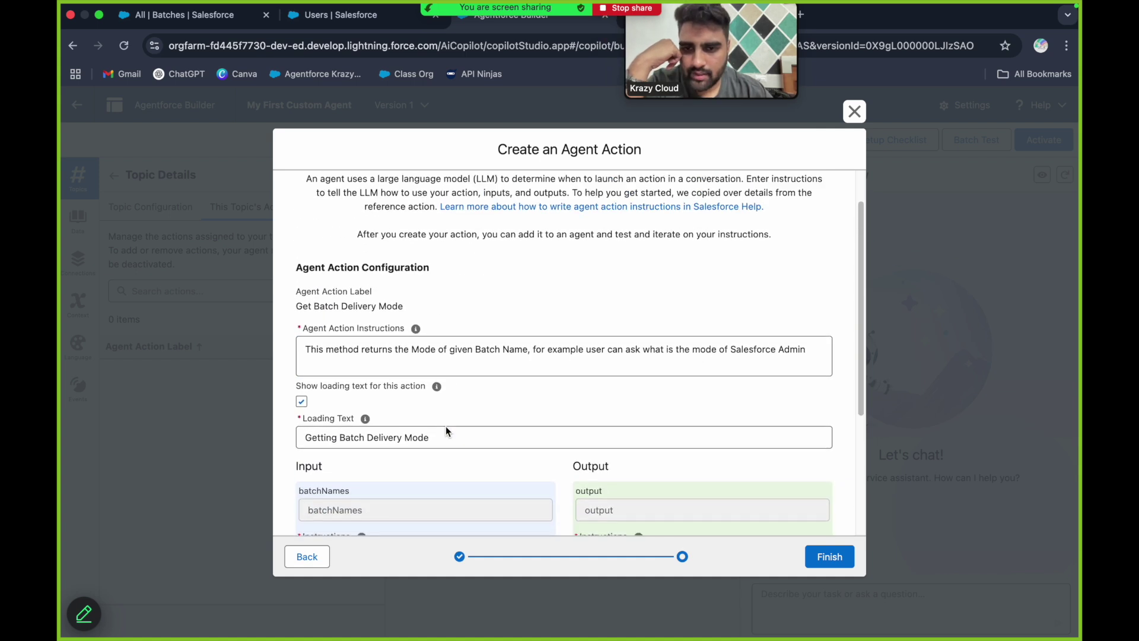
scroll(446, 430, "down", 5)
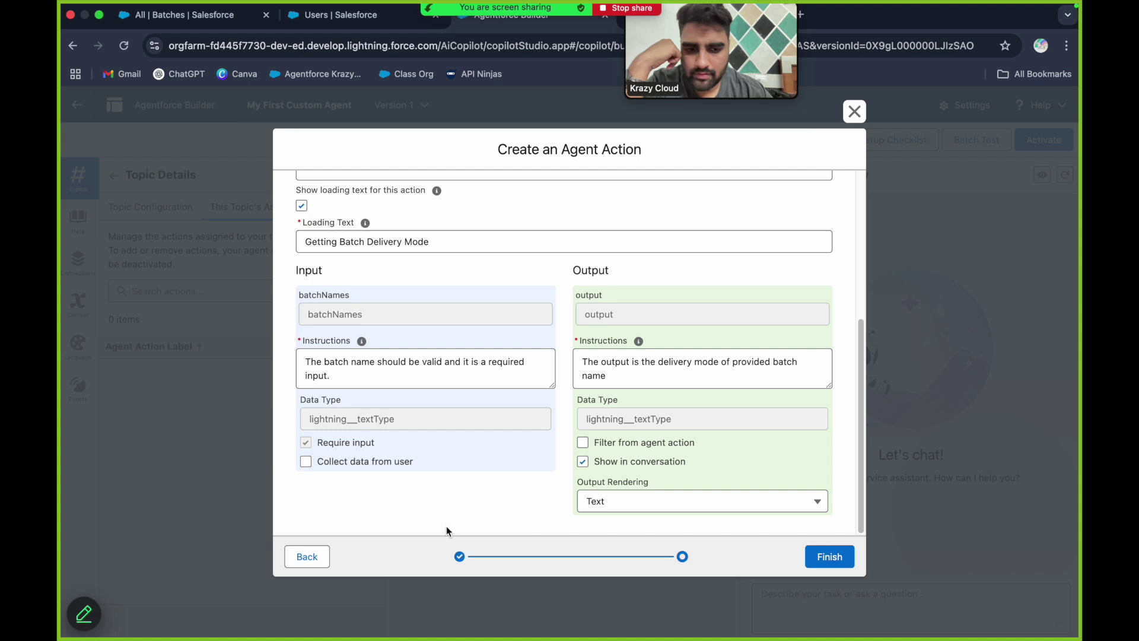
left_click(306, 561)
left_click(437, 433)
type("T")
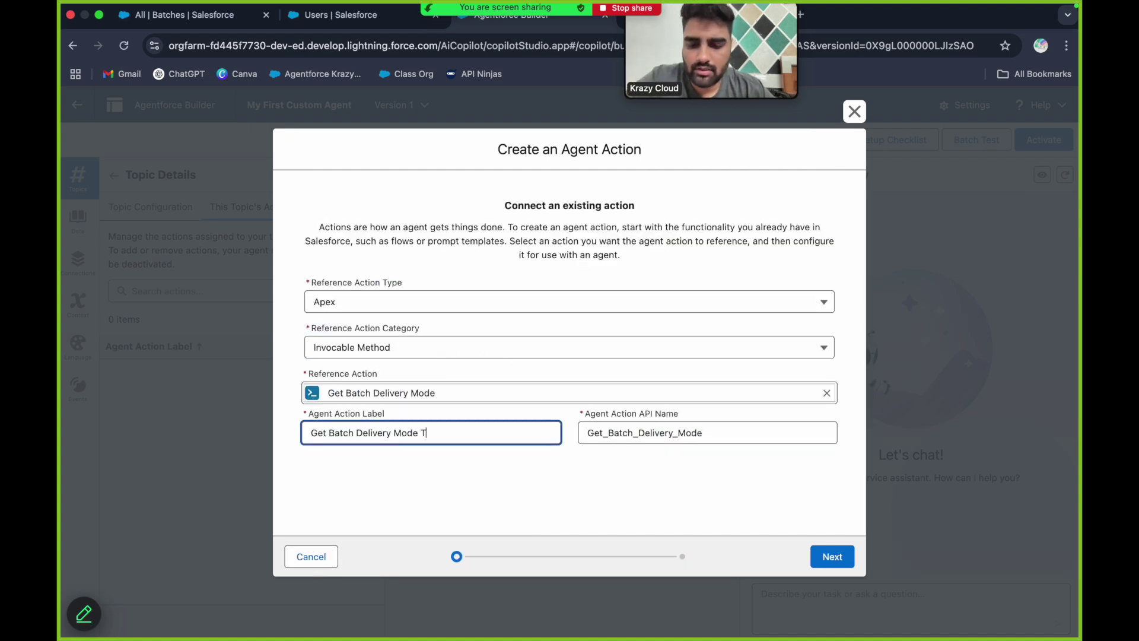
type("est")
left_click(737, 436)
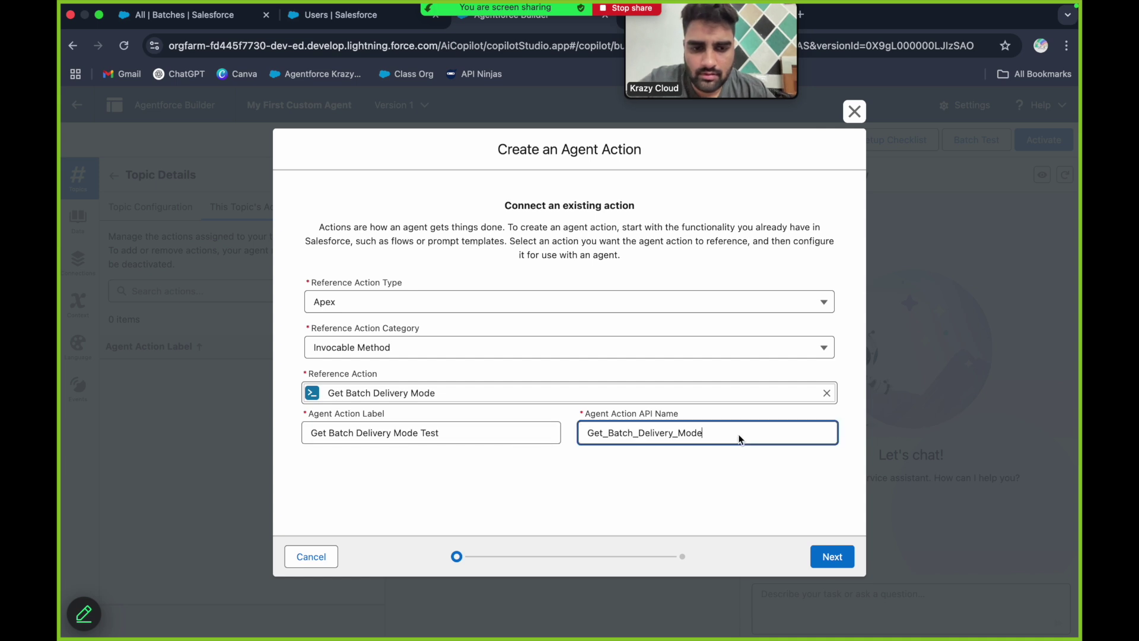
type("_Test")
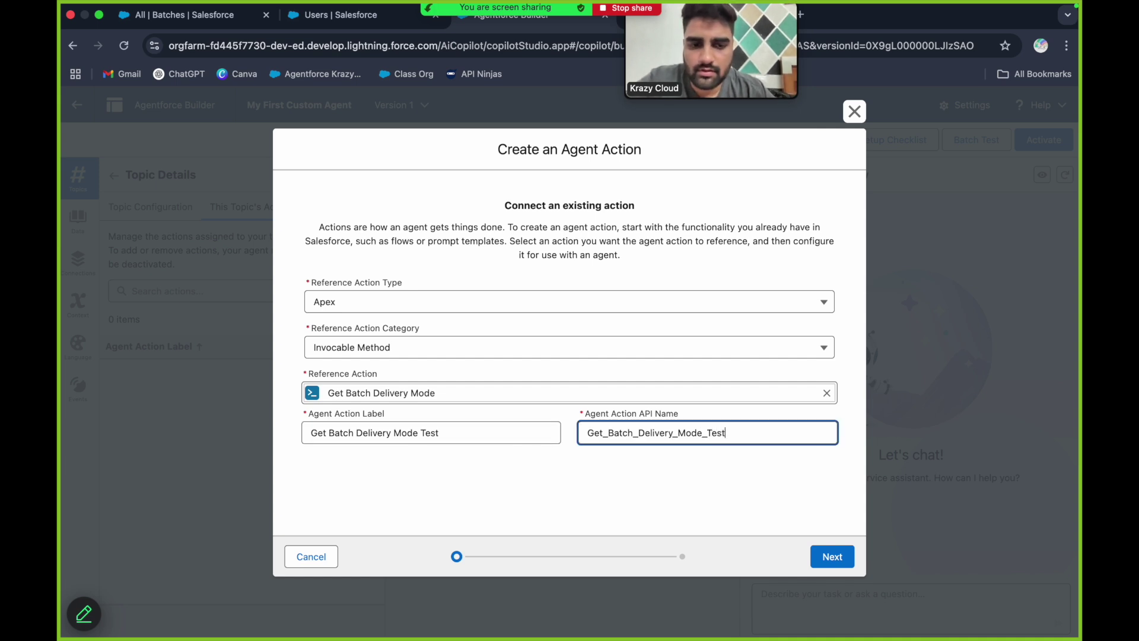
left_click(830, 559)
Step: Check the renamed action's configuration and output rendering options, and try to finish creating it
scroll(592, 343, "down", 5)
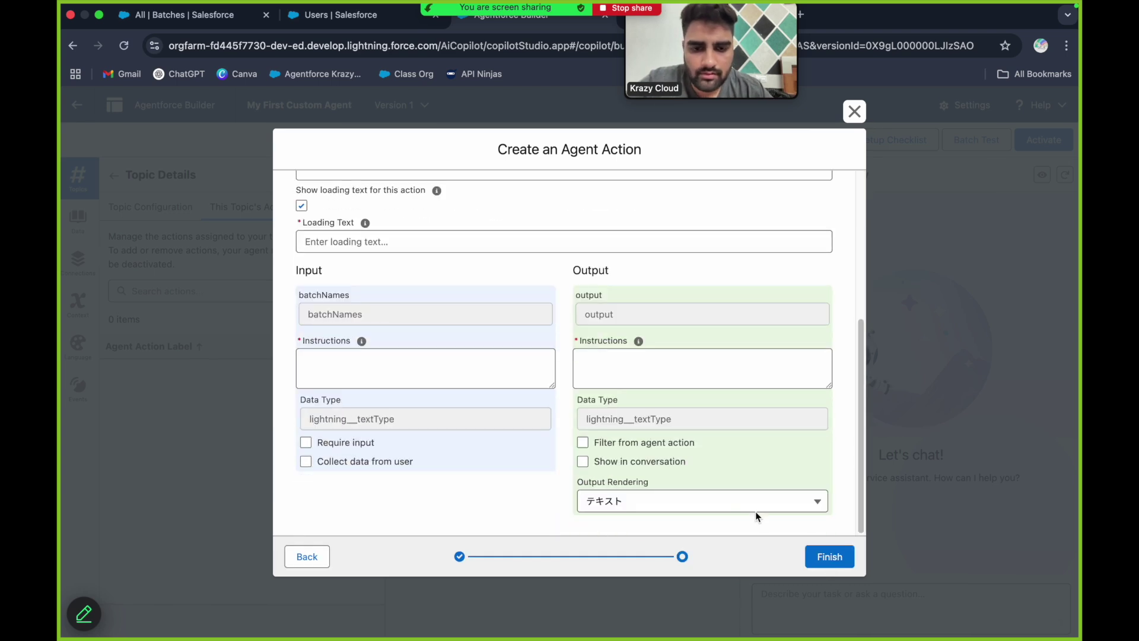
left_click(711, 505)
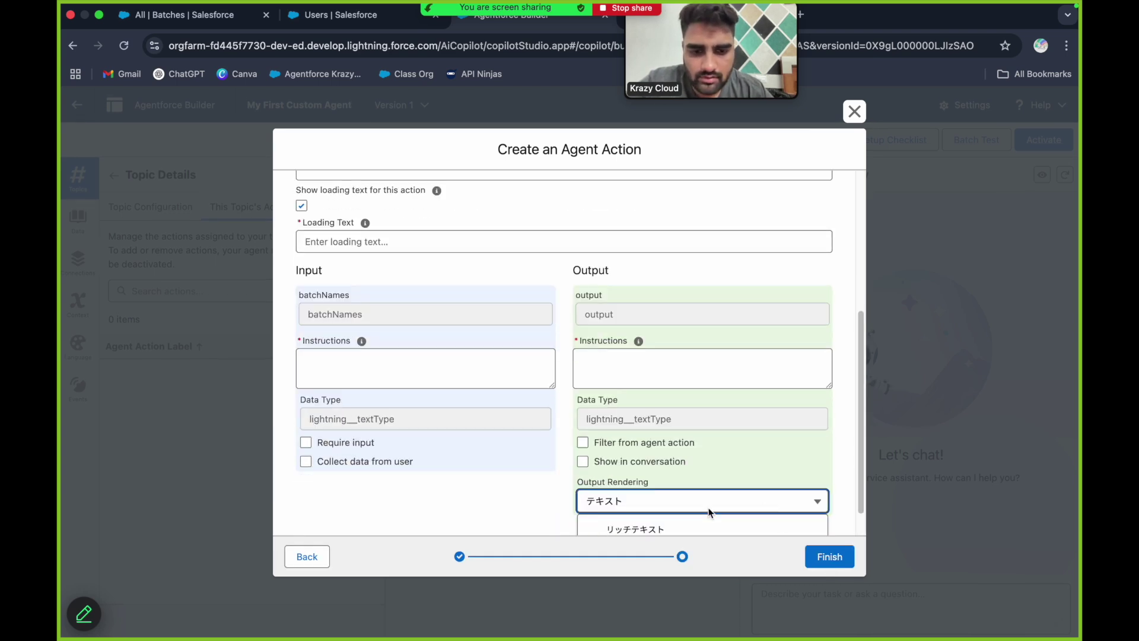
scroll(706, 448, "up", 5)
scroll(711, 445, "down", 3)
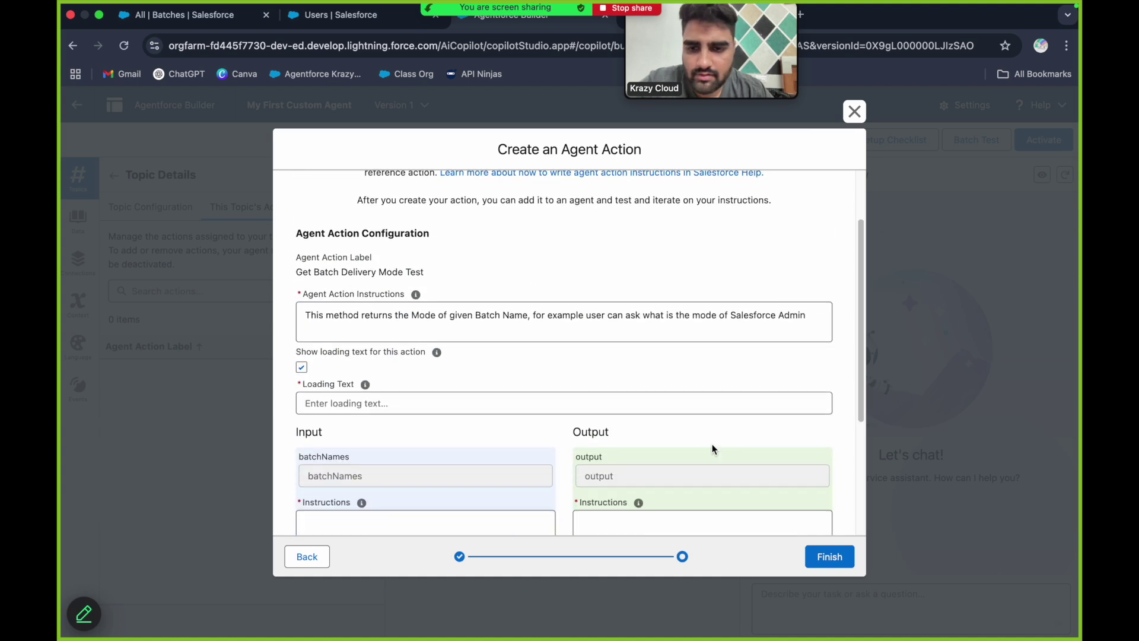
scroll(712, 444, "down", 2)
left_click(751, 460)
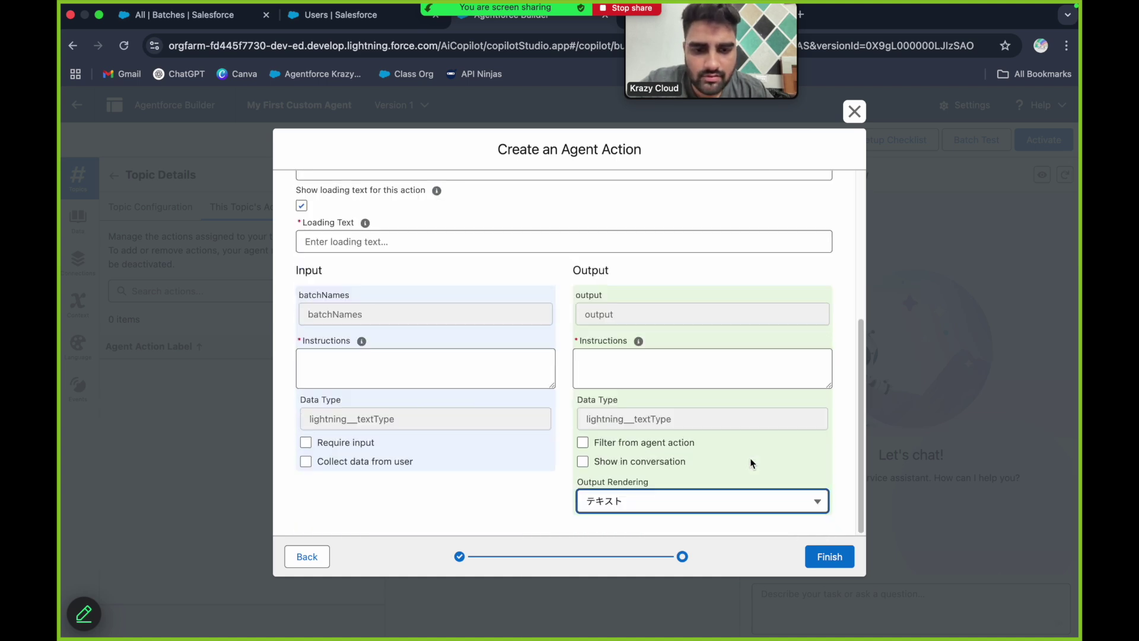
left_click(831, 558)
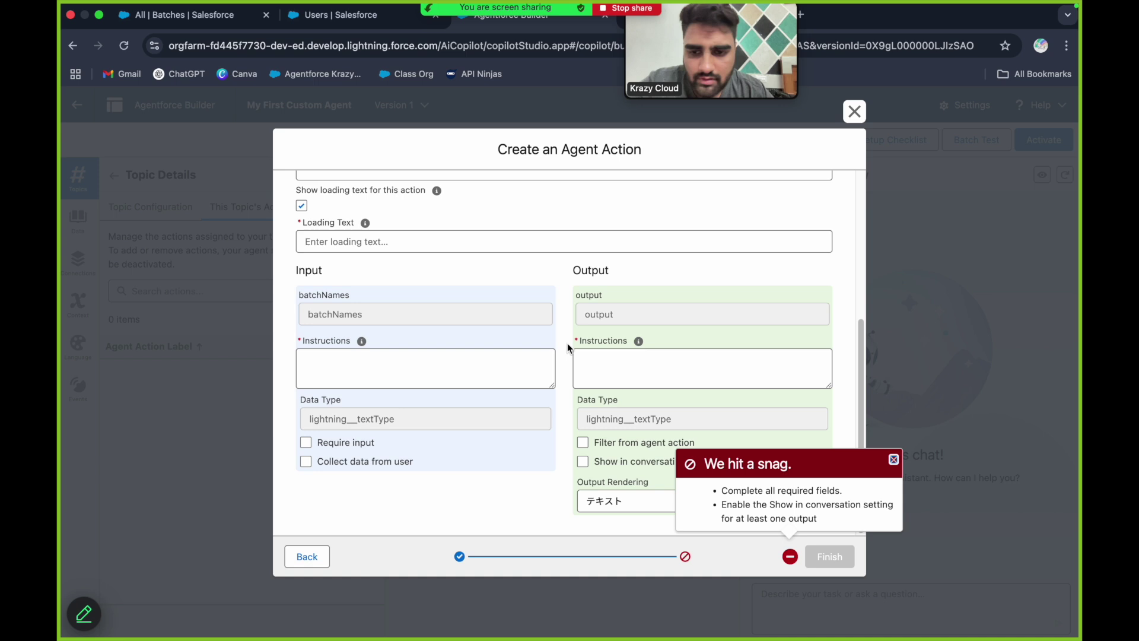
Step: Enter the batchNames input instructions "This is the required input of batch name." and mark the input as required
scroll(567, 343, "up", 1)
left_click(440, 378)
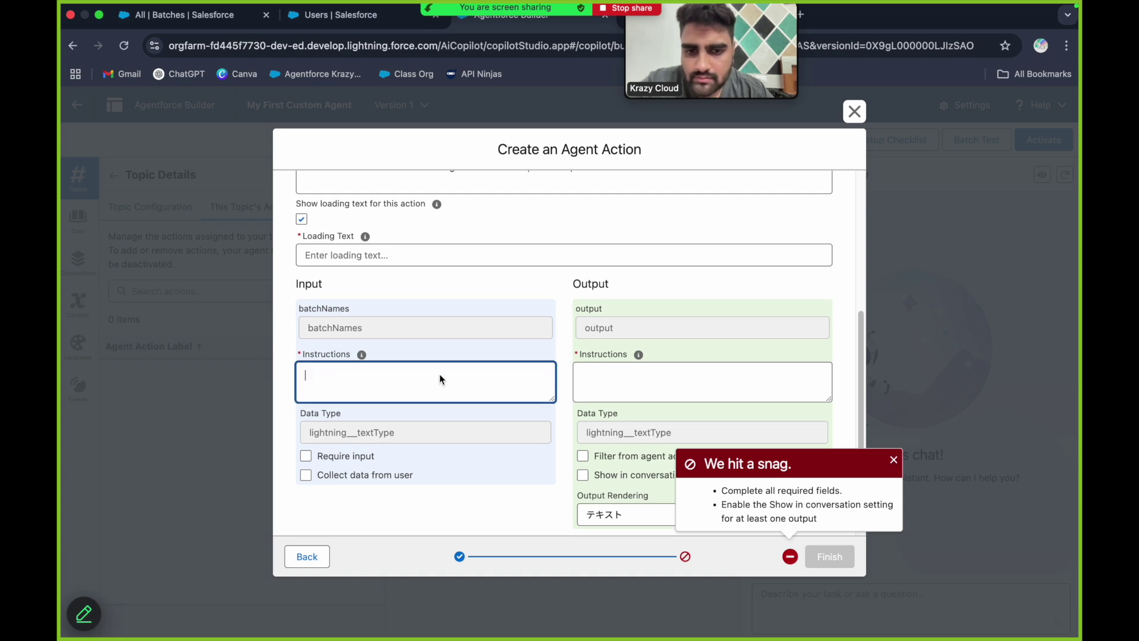
type("Th")
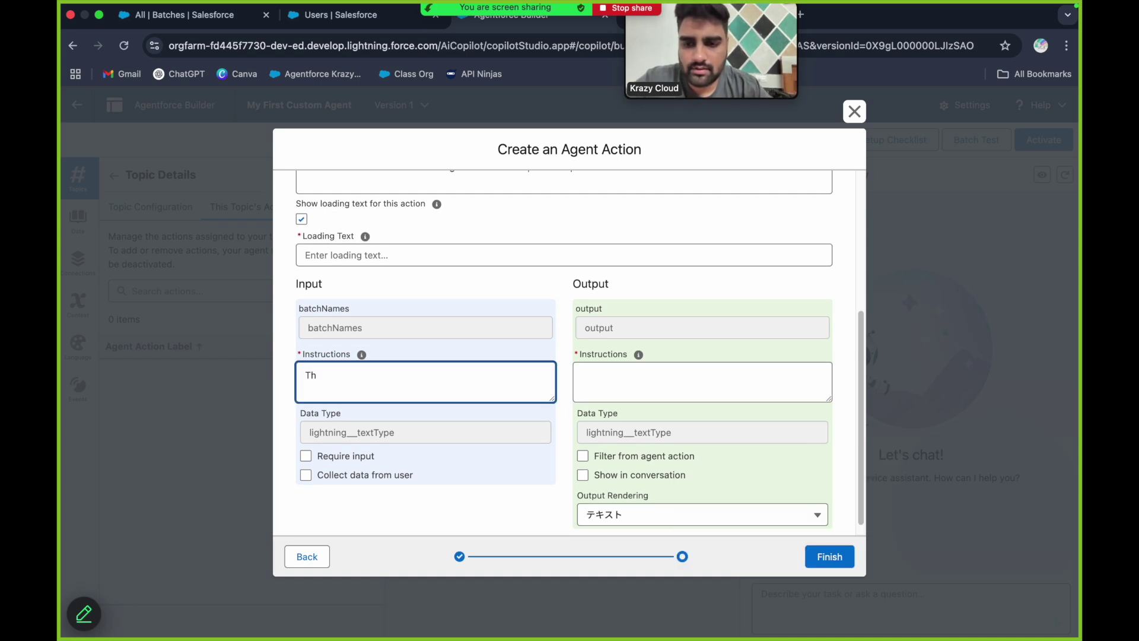
type("is is the inoput")
key("BackSpace")
key("BackSpace")
key("BackSpace")
key("BackSpace")
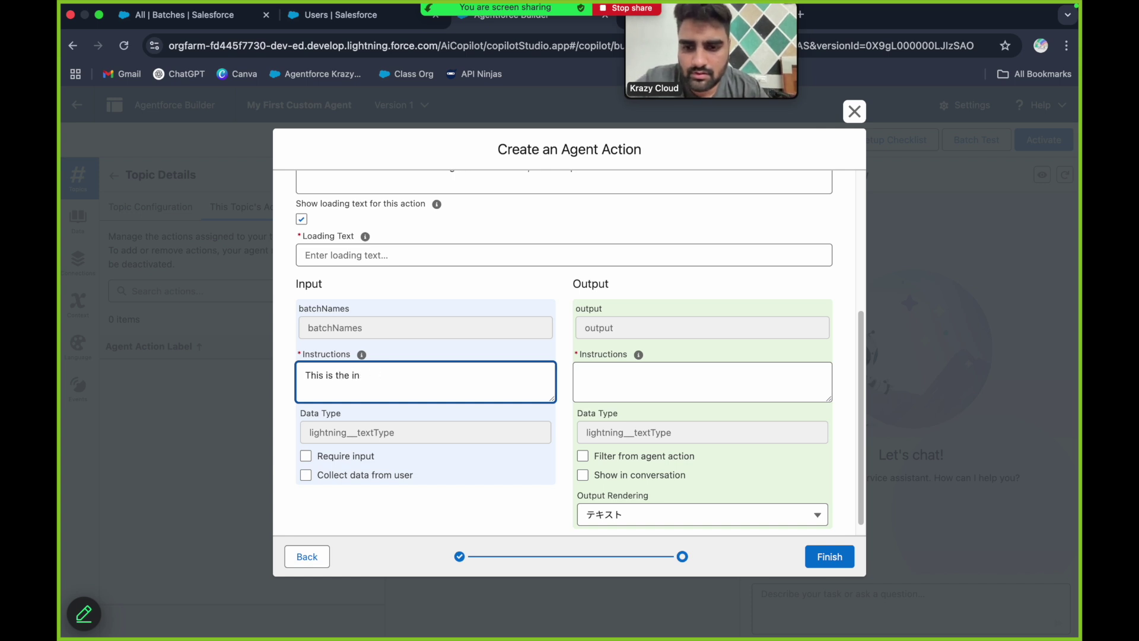
type("requires ")
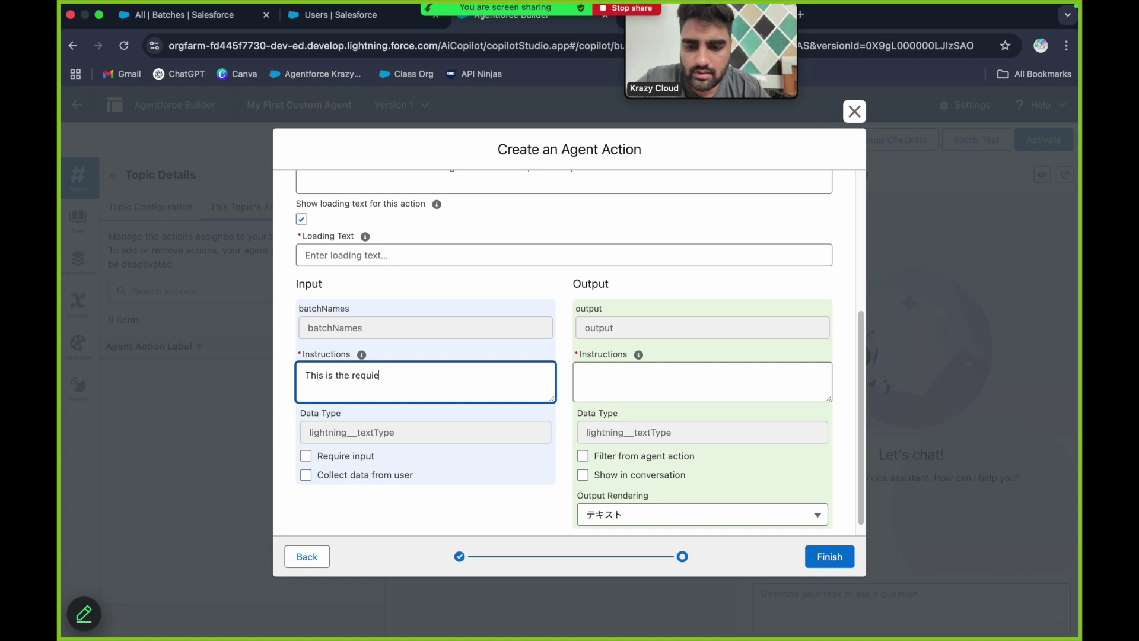
type(" input of batch name.")
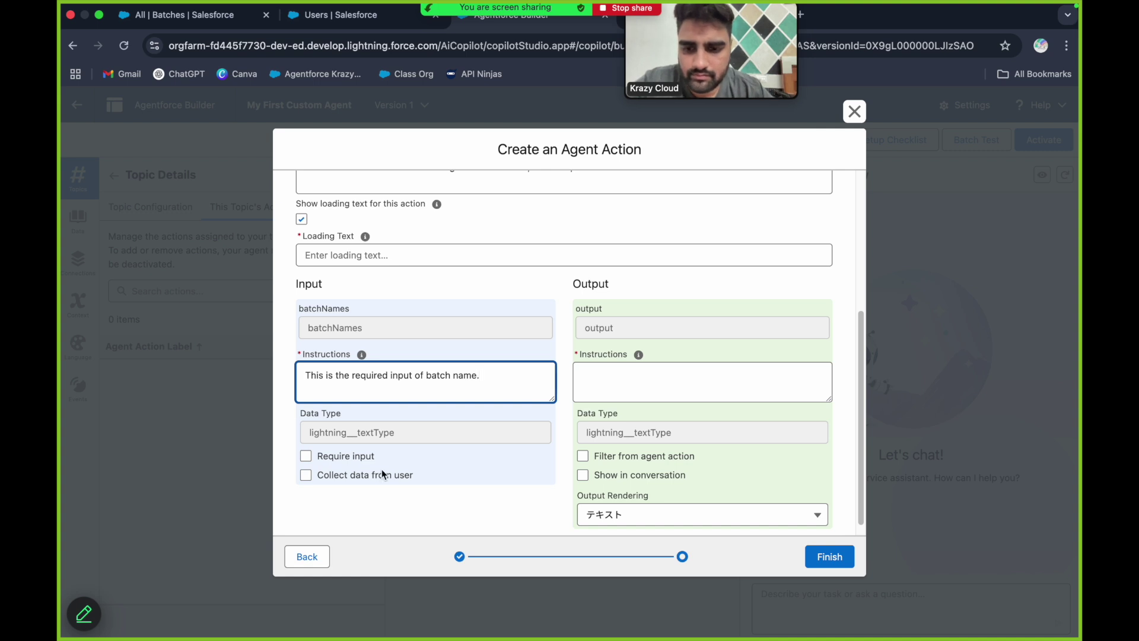
left_click(346, 456)
Step: Enter the output instructions "the output is a delivery mode of provided batch name"
left_click(640, 373)
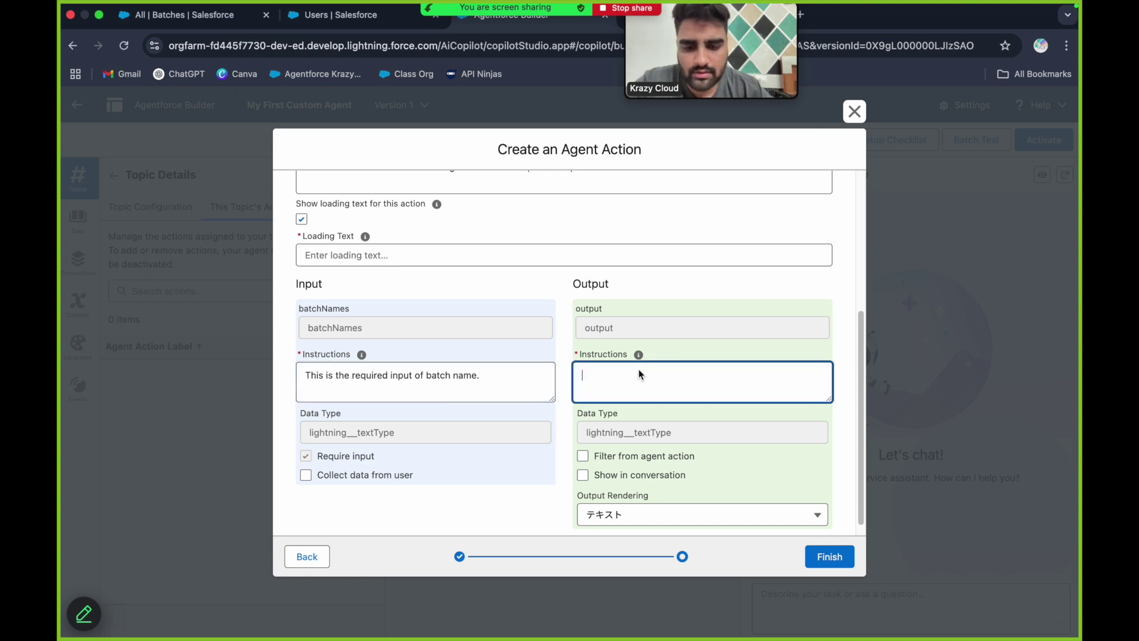
type("the outpt")
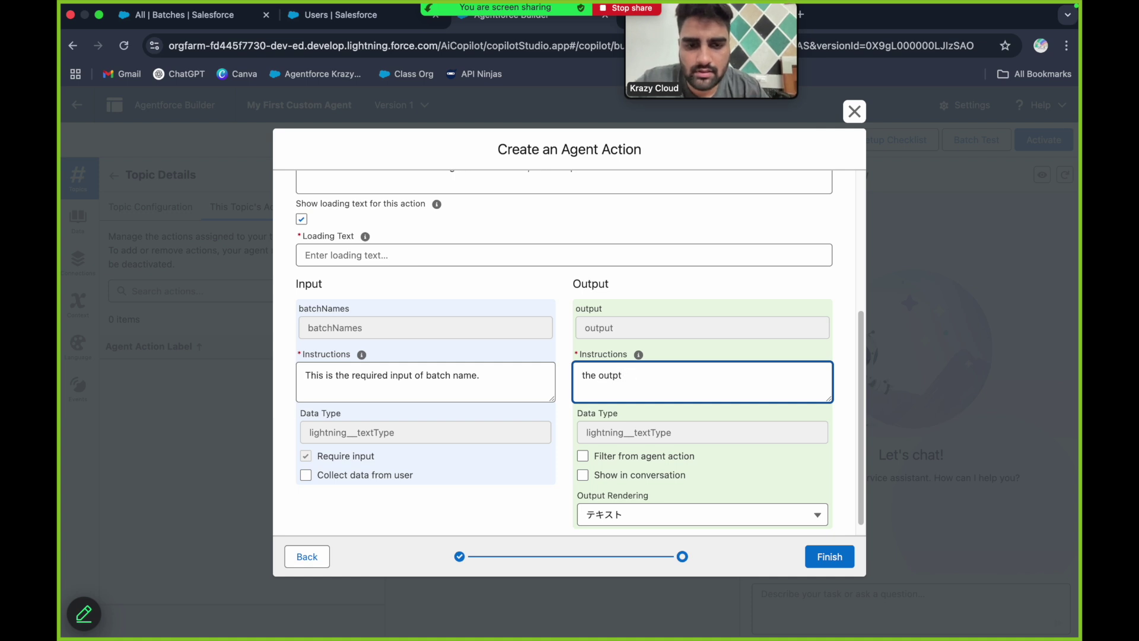
type(" ist is a delivery m")
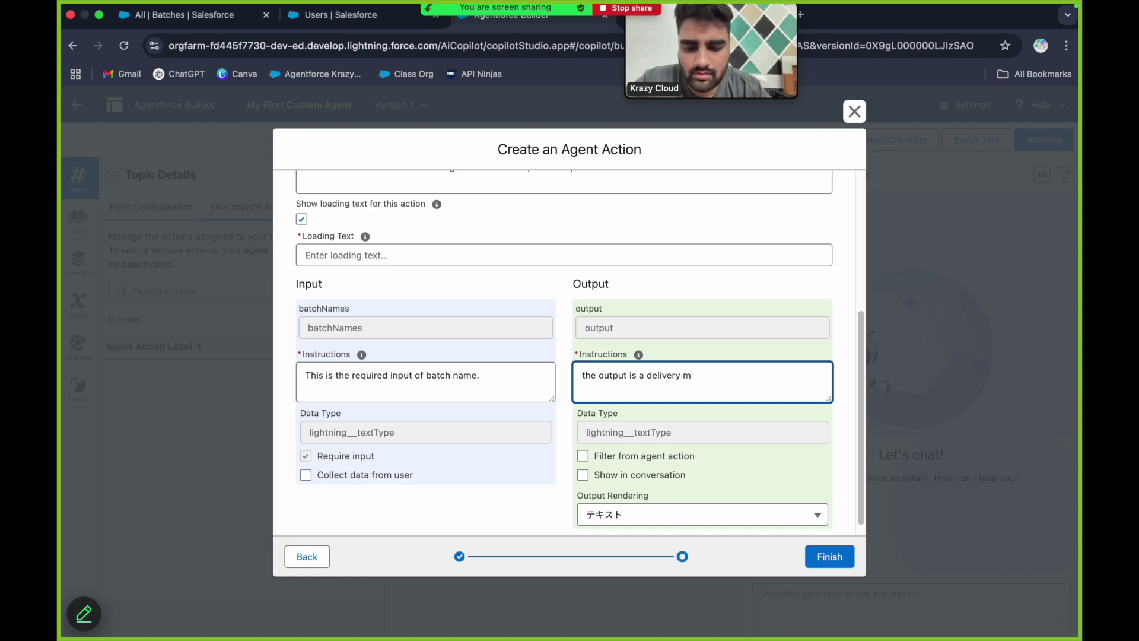
type("ode of prob")
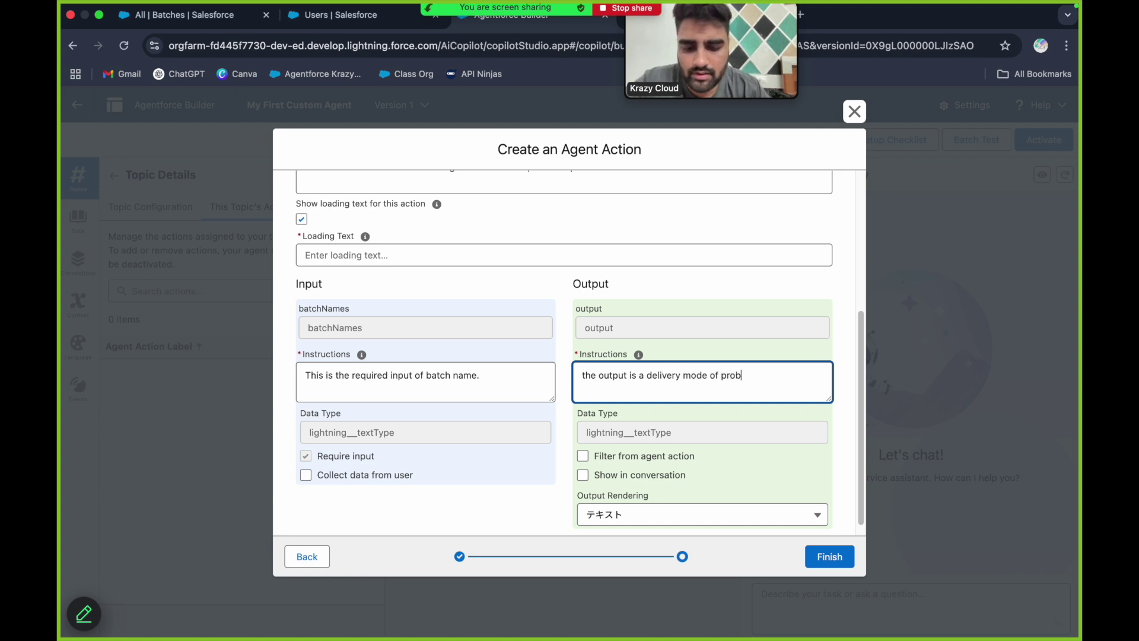
type("vided batch name")
Step: Enable Show in conversation for the renamed action's output and try to finish the action
scroll(564, 356, "up", 5)
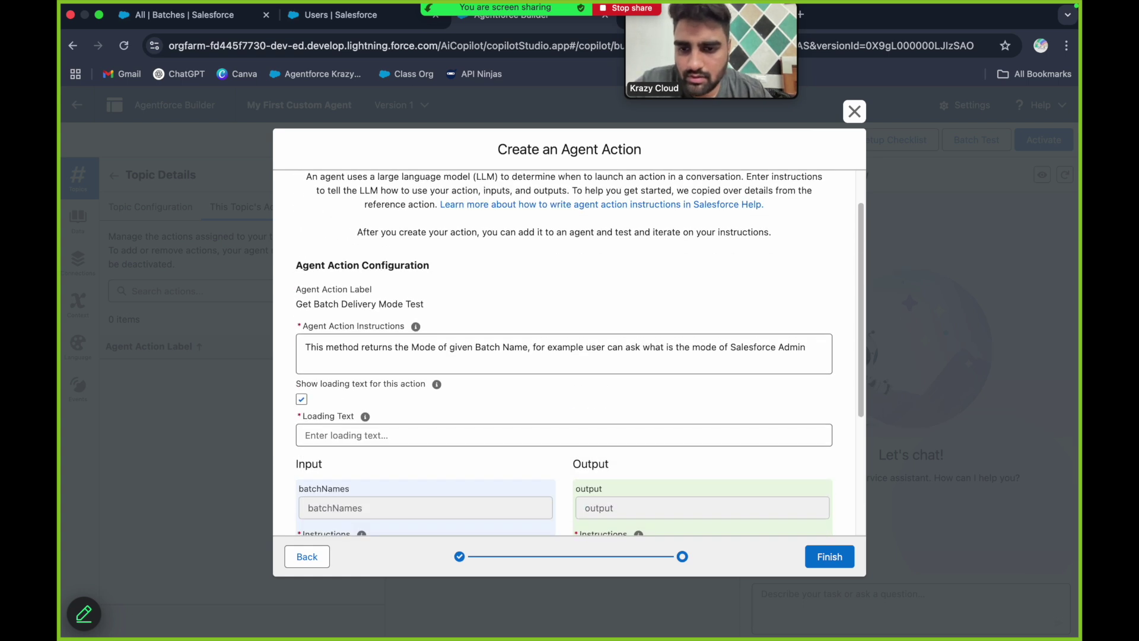
scroll(641, 441, "down", 5)
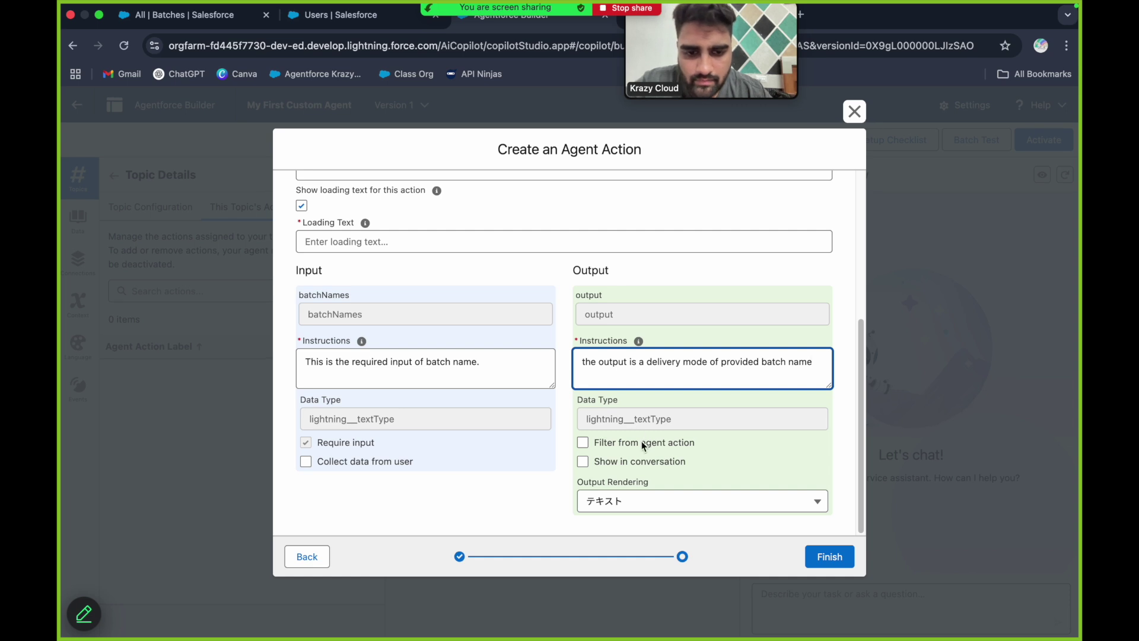
left_click(634, 462)
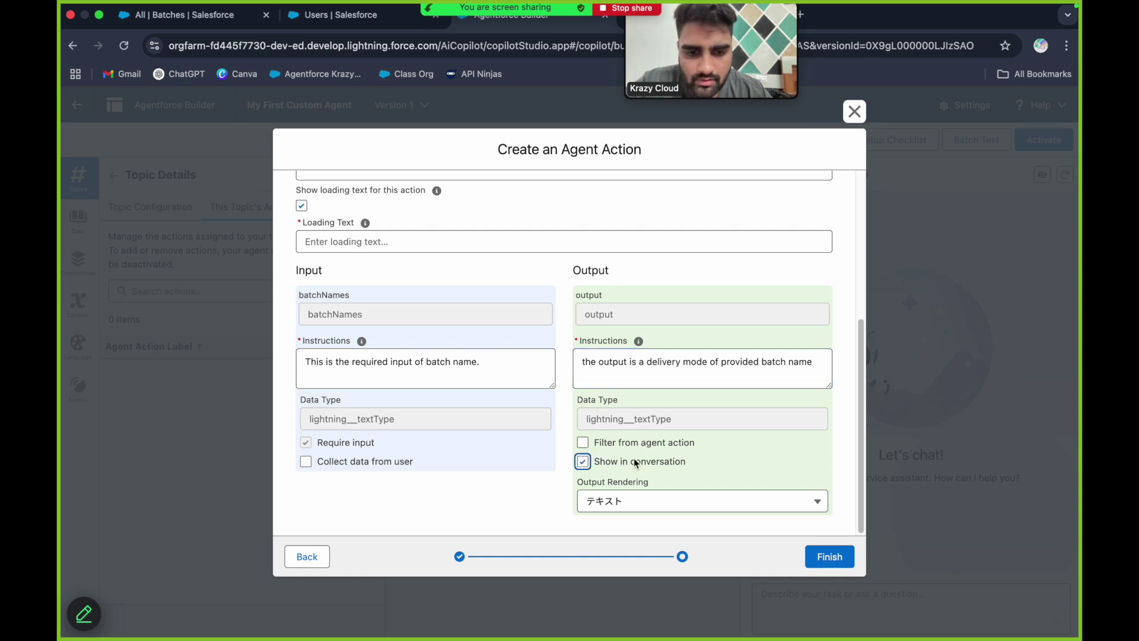
left_click(824, 548)
left_click_drag(737, 519, 814, 525)
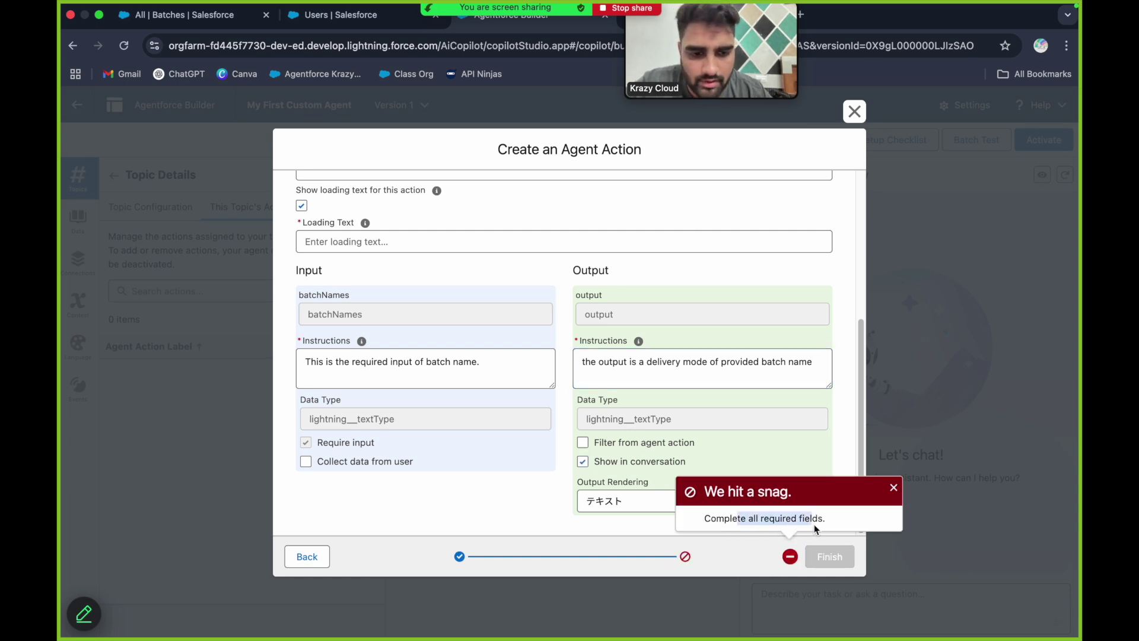
Step: Enter the loading text "Getting the batch Delivery Mode" for the Get Batch Delivery Mode Test action and finish creating it
scroll(516, 454, "up", 3)
scroll(516, 454, "up", 2)
left_click(393, 389)
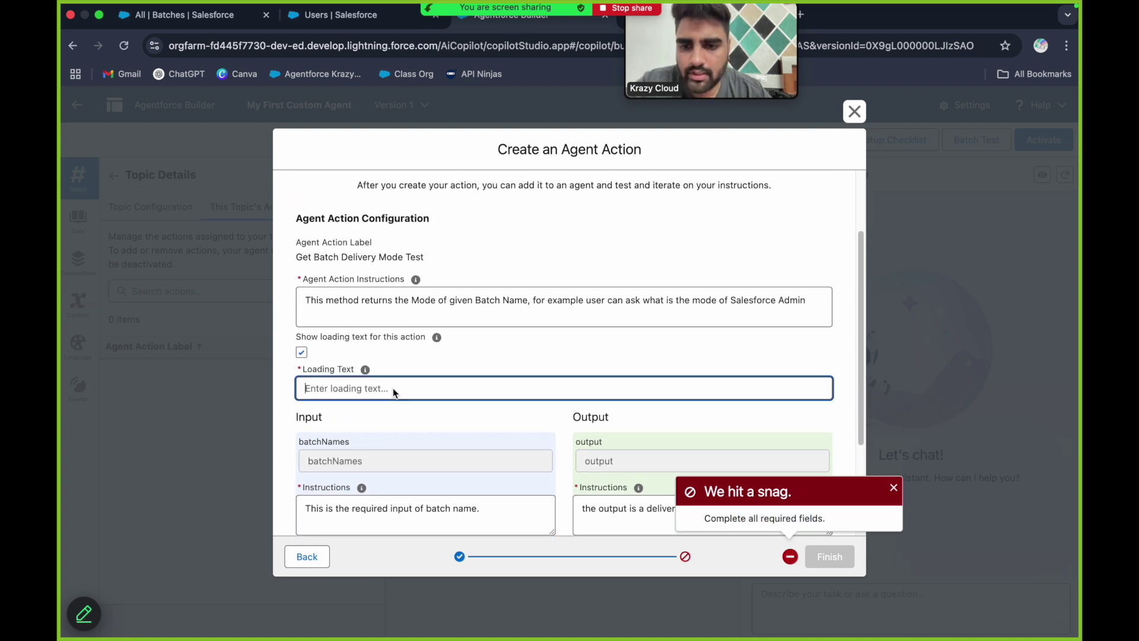
type("Getting the btac")
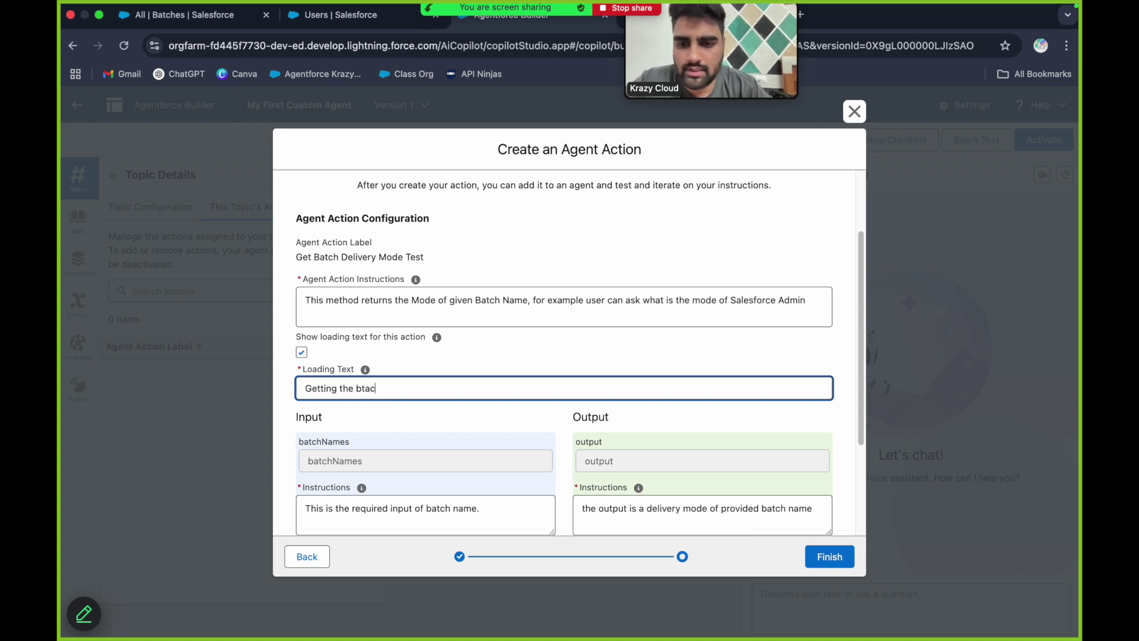
type("h tch")
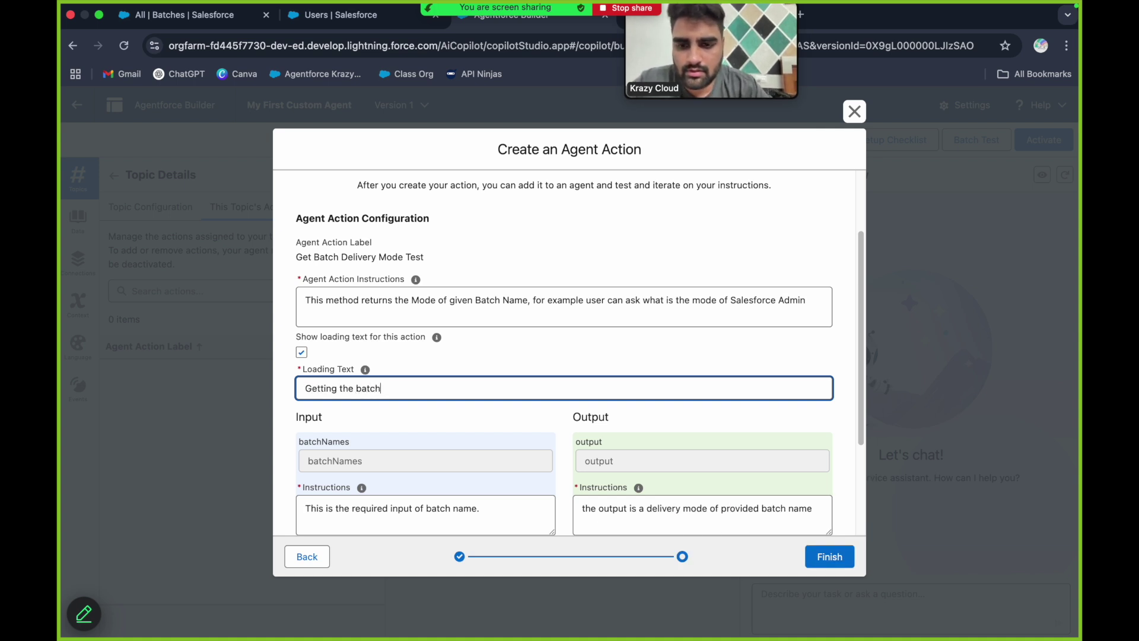
type(" Delive")
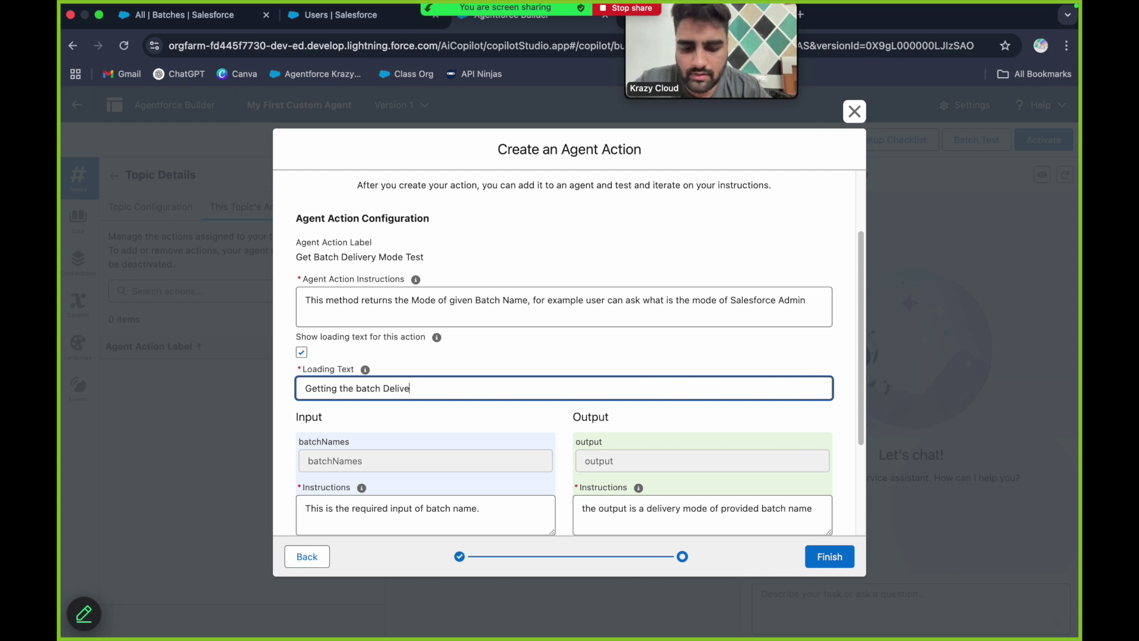
type("ry Mode")
scroll(661, 489, "down", 3)
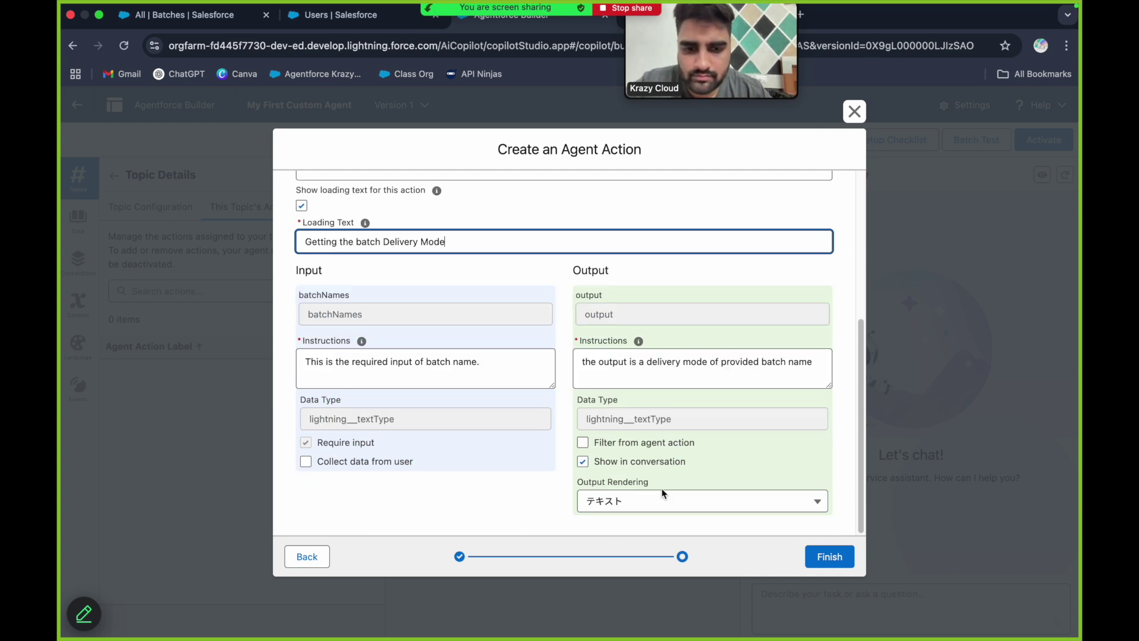
left_click(817, 557)
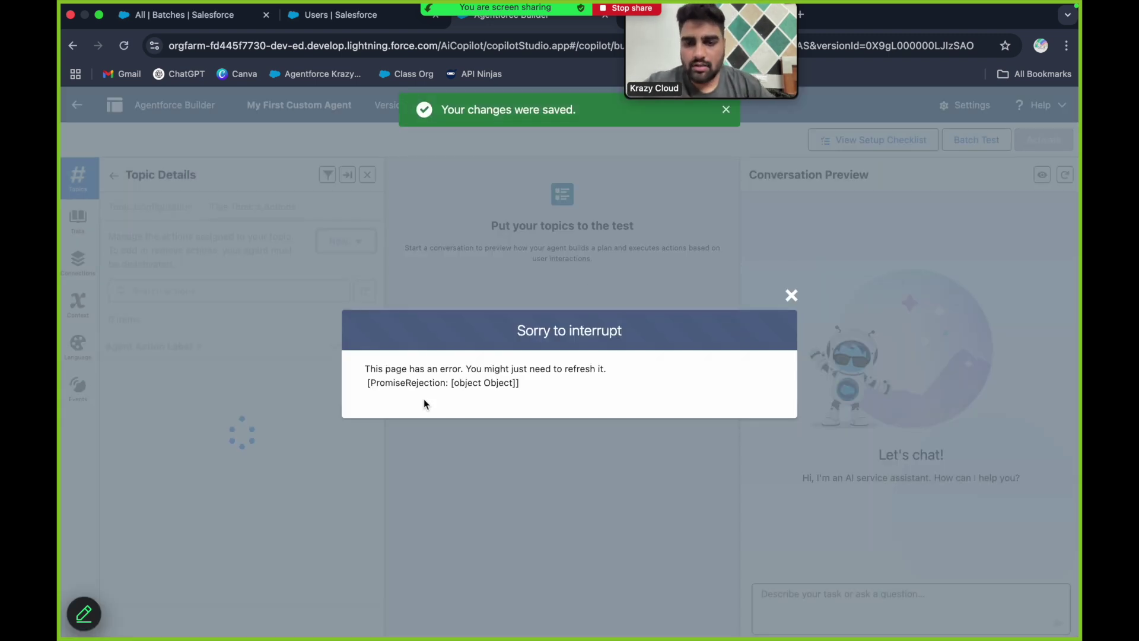
Step: Dismiss the page error and reload the My First Custom Agent builder page
left_click(791, 295)
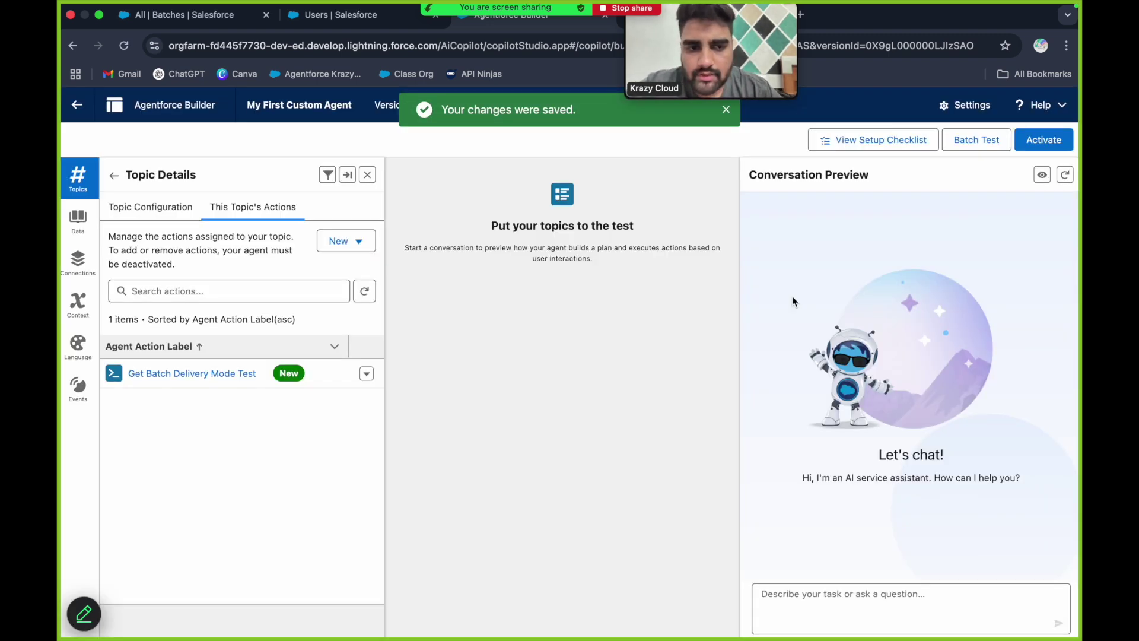
left_click(123, 46)
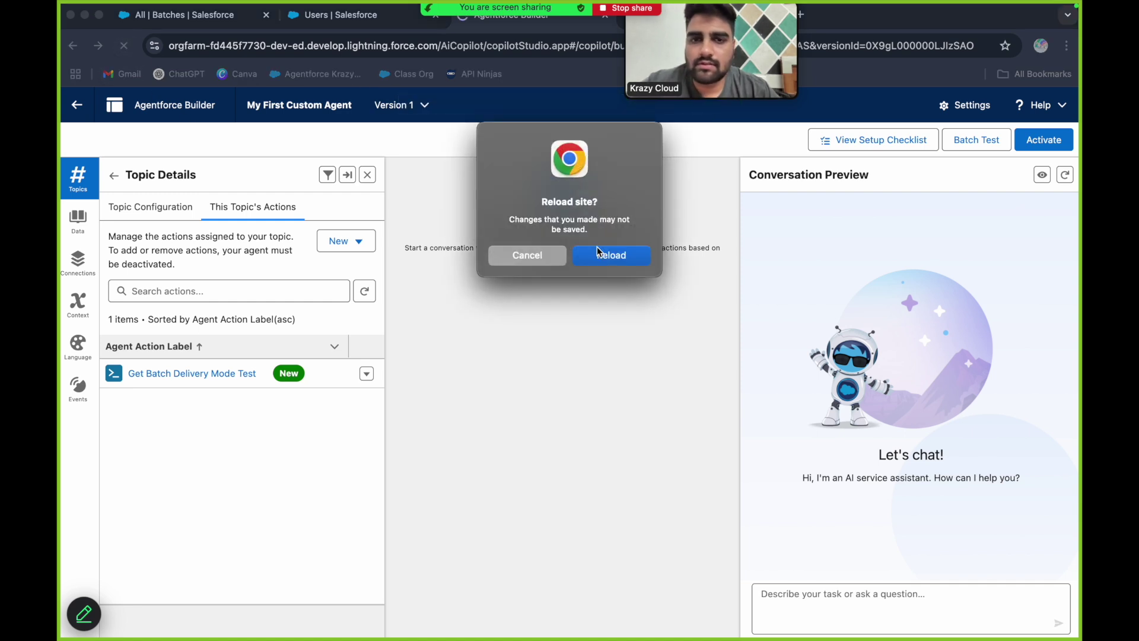
left_click(607, 264)
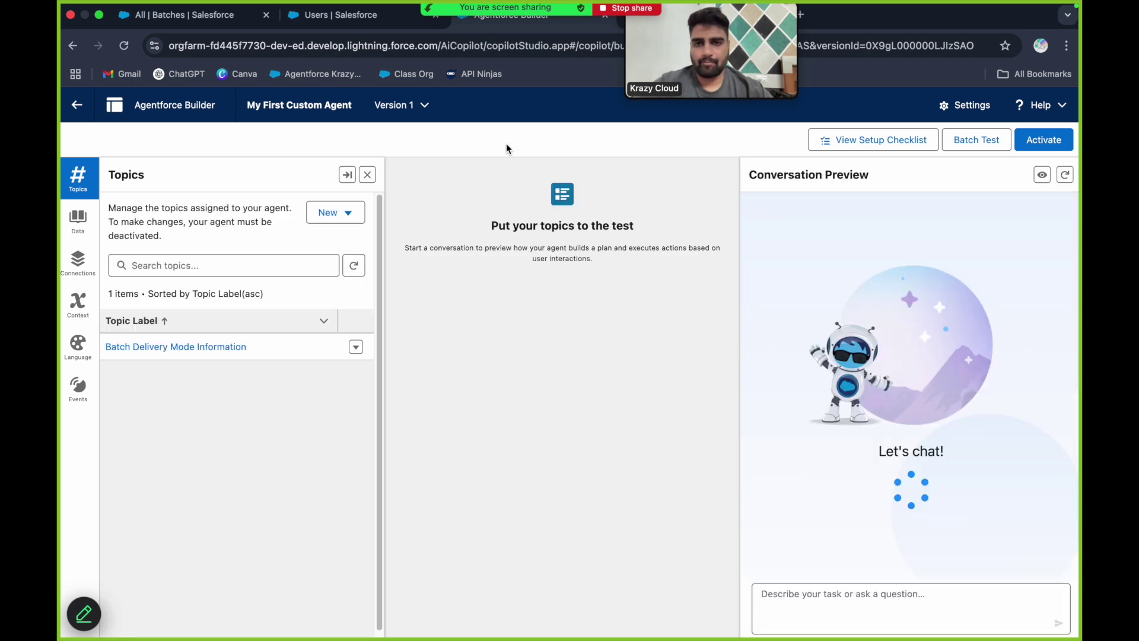
key("ctrl+Left")
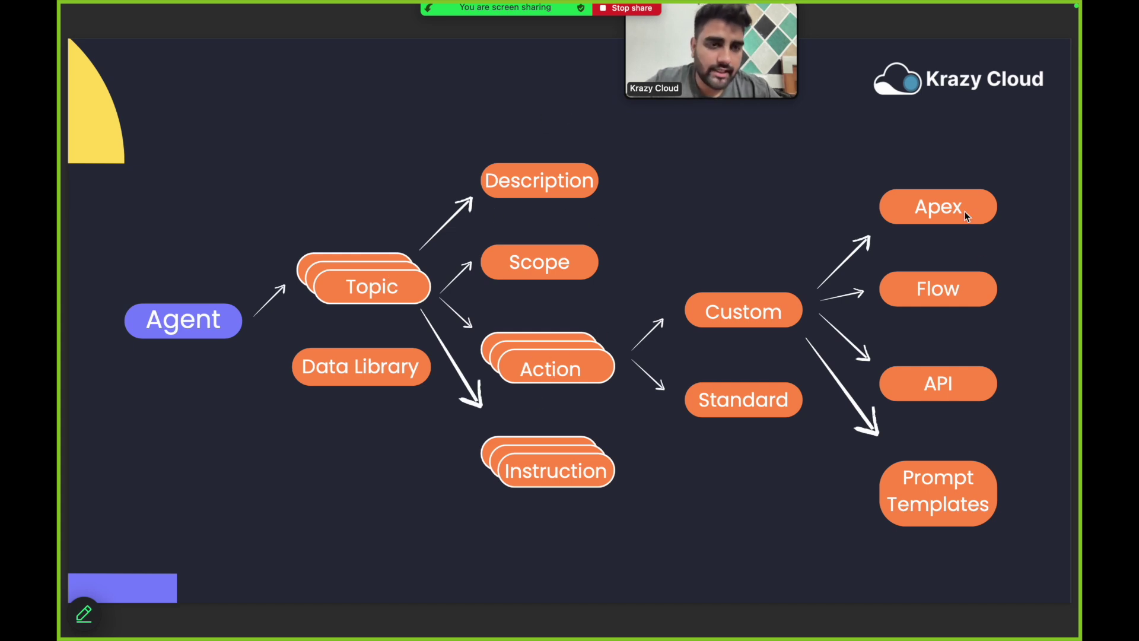
key("ctrl+Right")
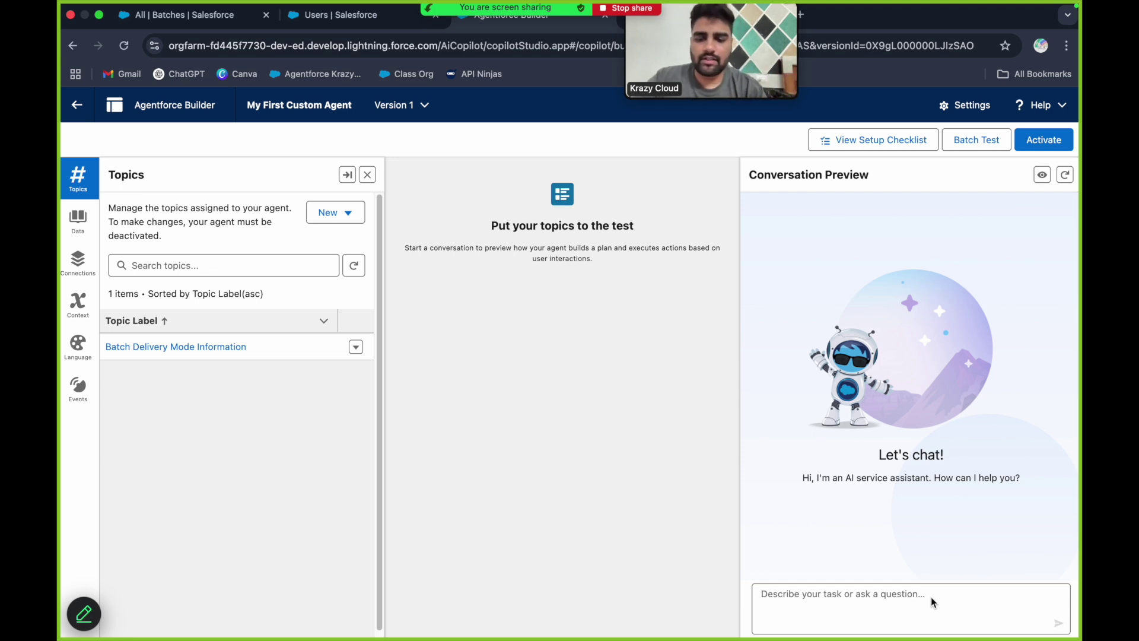
Step: Test the agent by asking "How many students are there" and review its reply
type("How many stud")
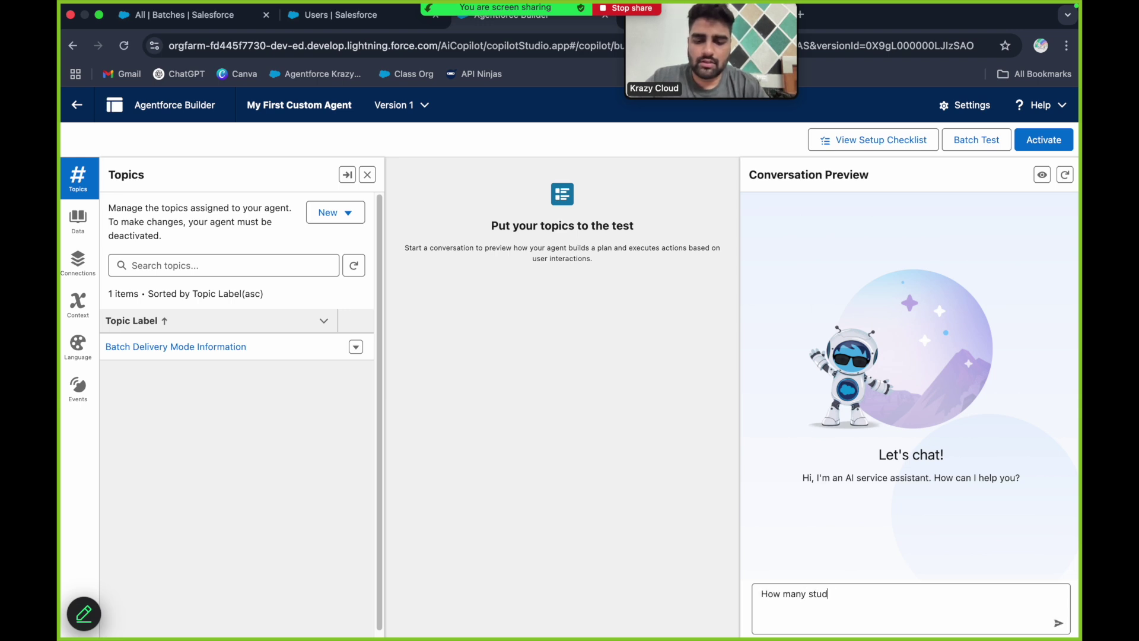
type("ents are there")
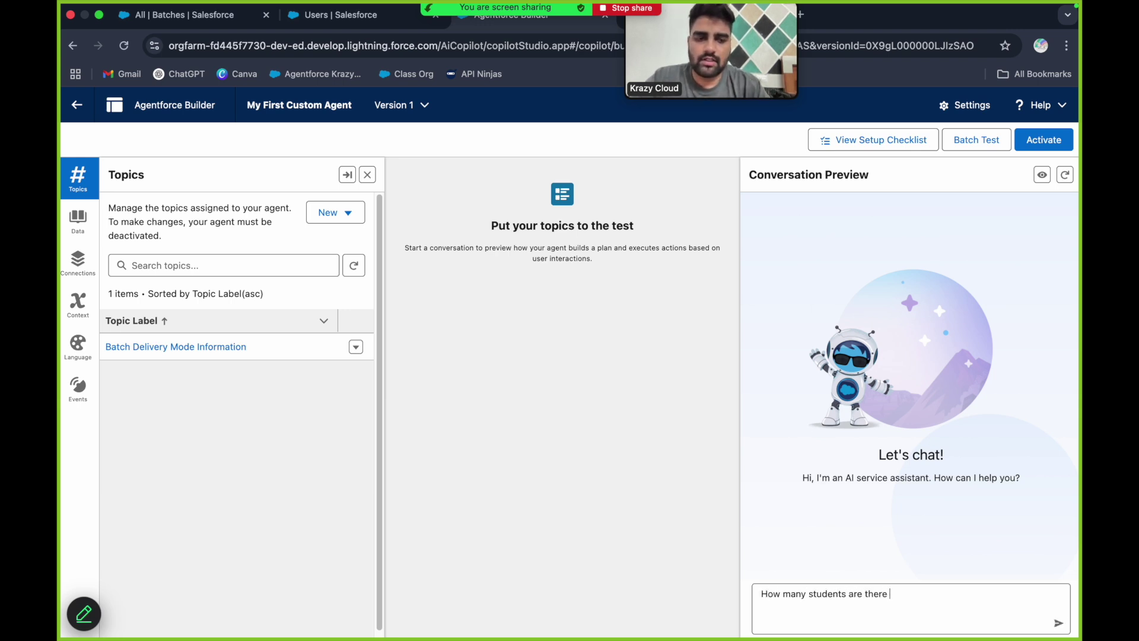
key("Return")
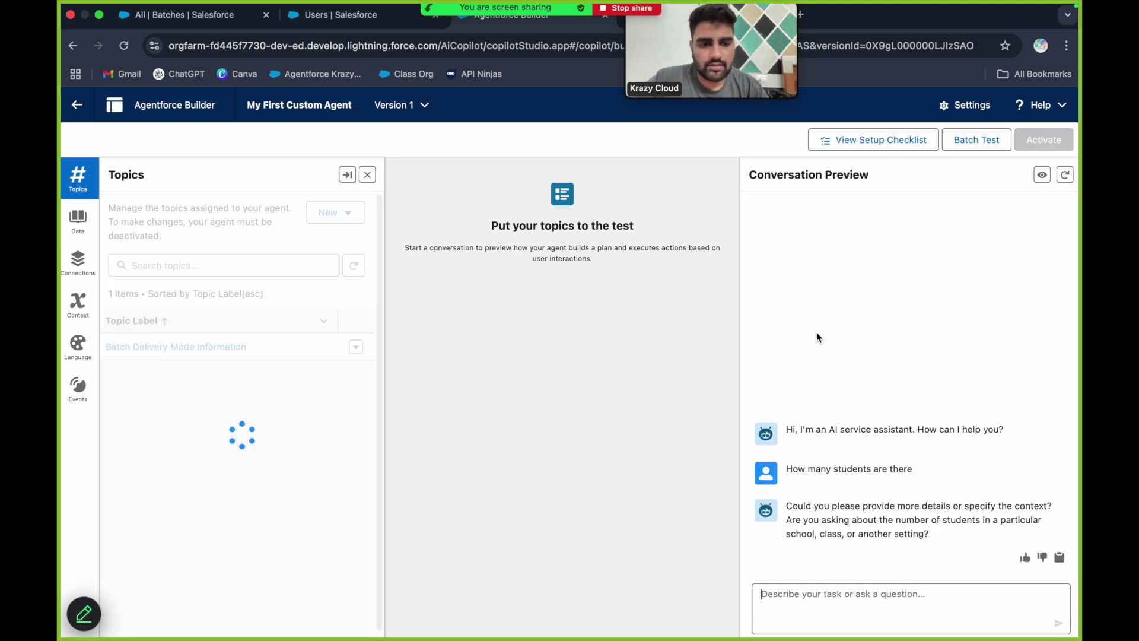
left_click_drag(874, 501, 923, 525)
left_click(869, 542)
left_click(859, 597)
type("how")
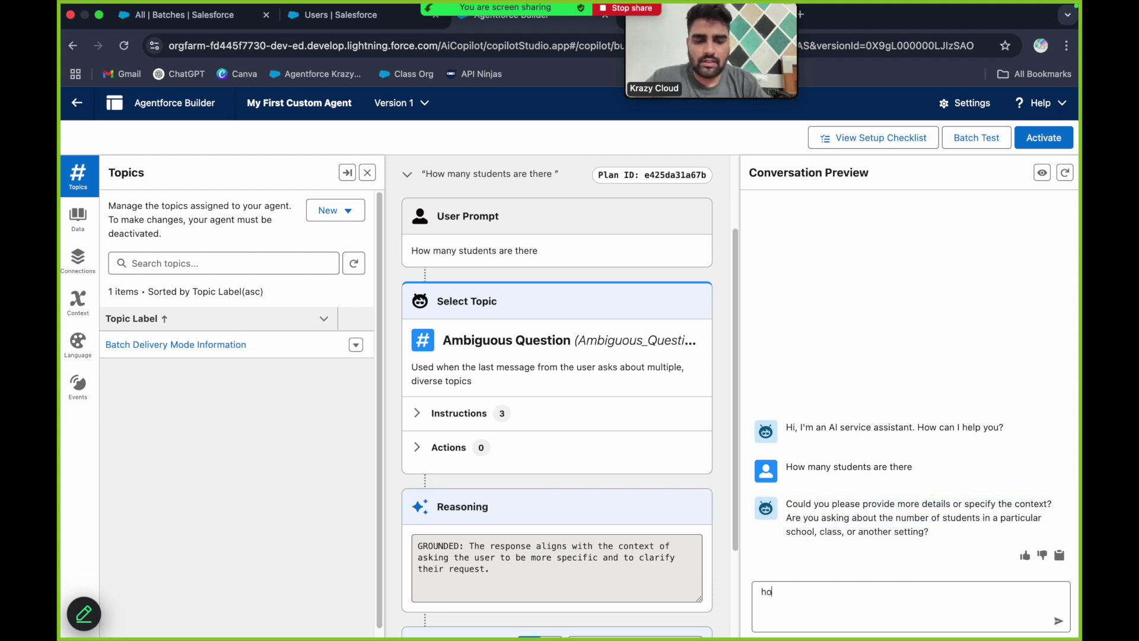
key("BackSpace")
key("BackSpace")
key("BackSpace")
key("BackSpace")
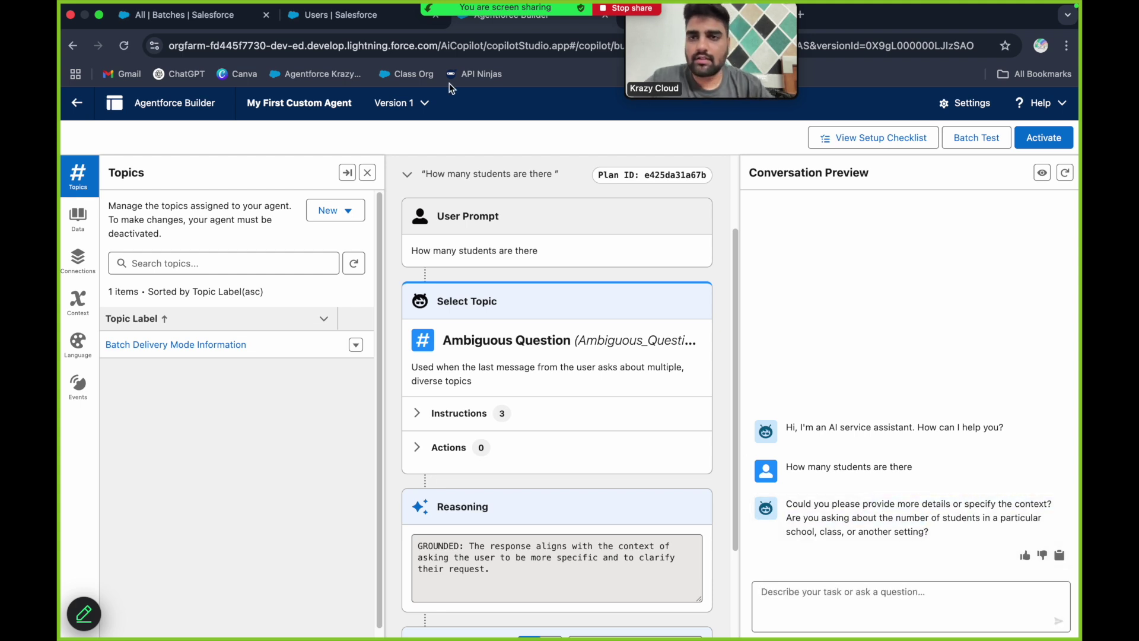
Step: Check the Faculties list, return to the agent builder and ask the agent "what is the name of F-1 faculty"
left_click(193, 14)
left_click(429, 137)
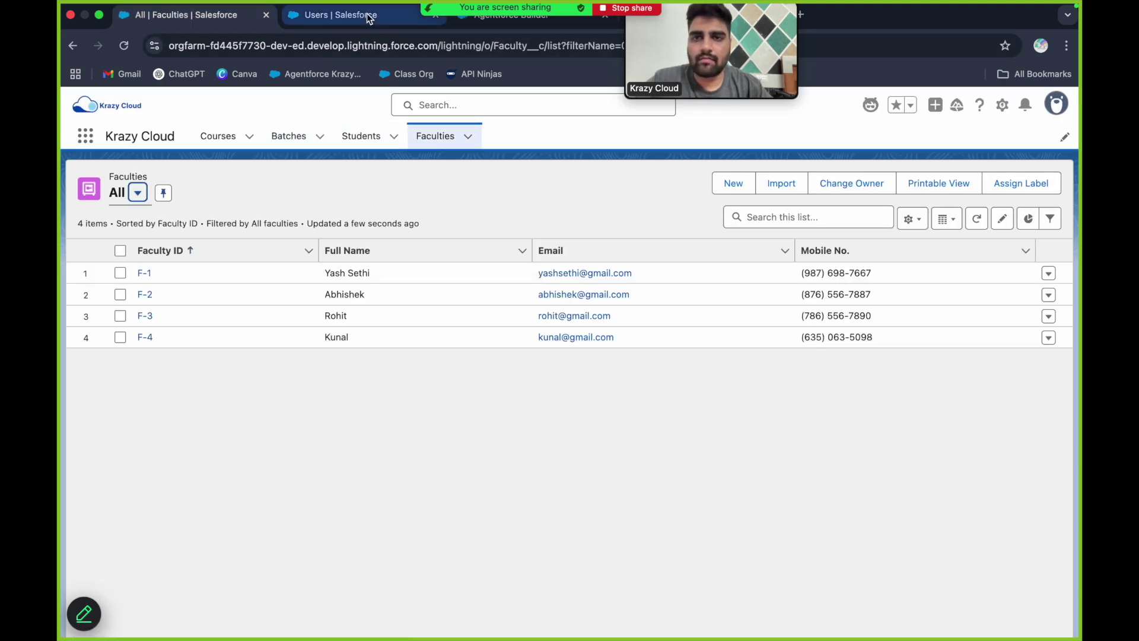
left_click(487, 20)
left_click(851, 593)
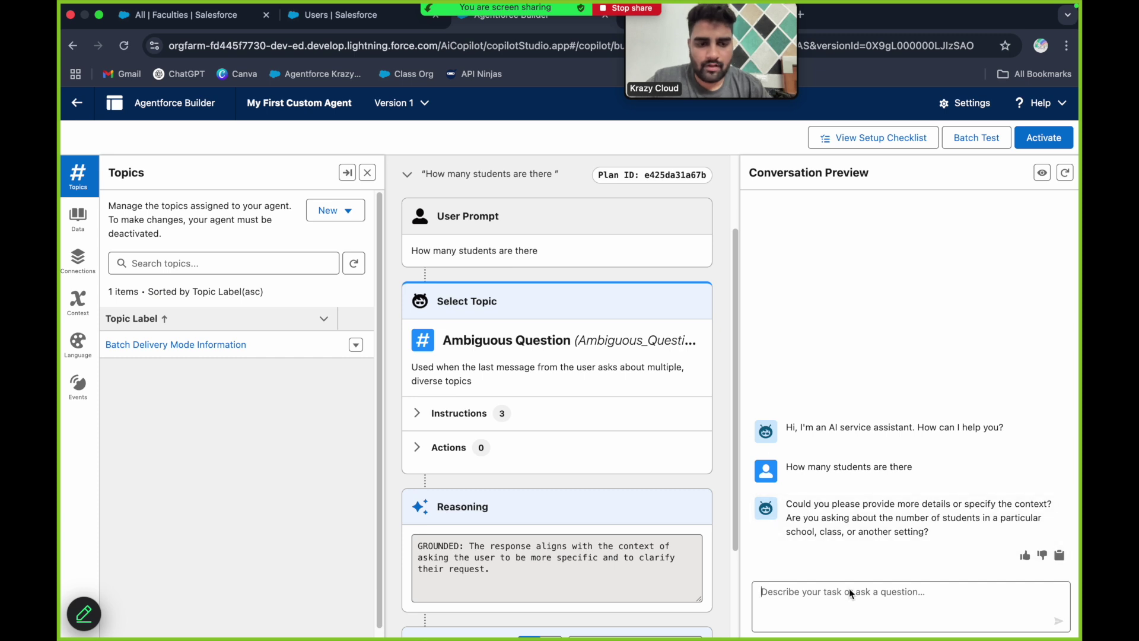
type("what is the name of F-1 faculty")
key("Return")
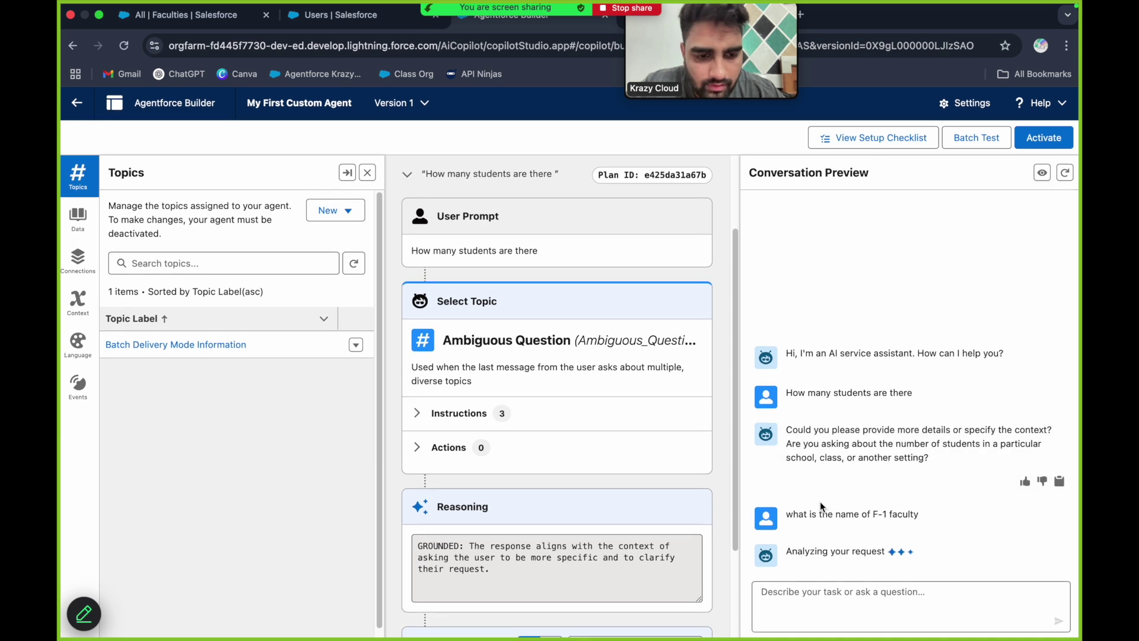
left_click_drag(786, 518, 1019, 529)
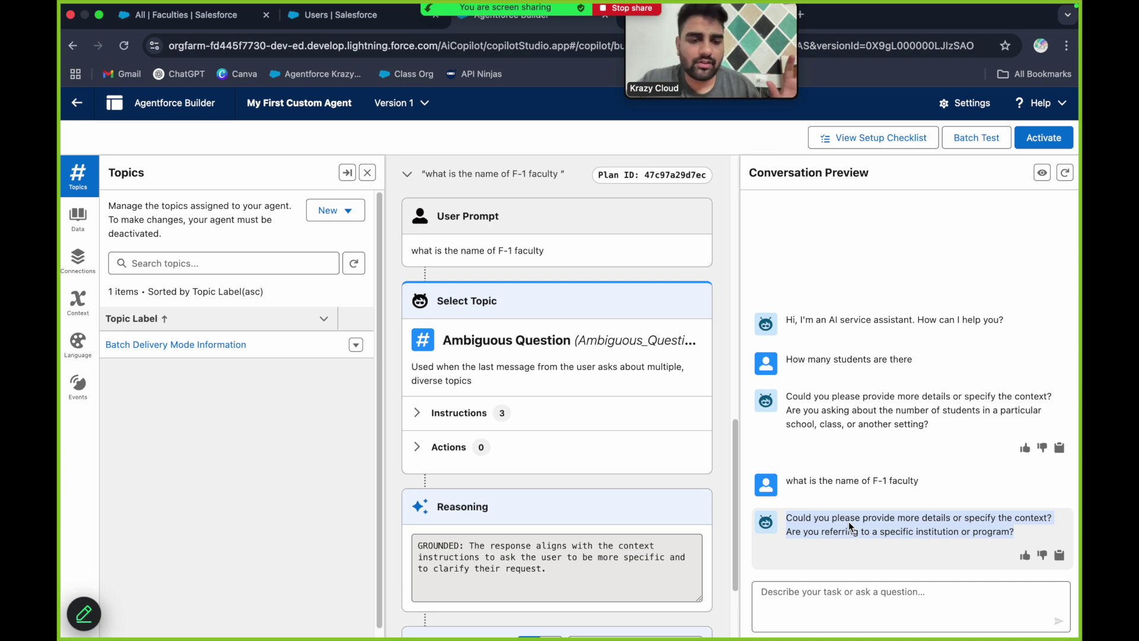
Step: Ask the agent "what is the delivery mode of Agentforce May 2025", copying the batch name from the Batches list
left_click(890, 600)
type("w")
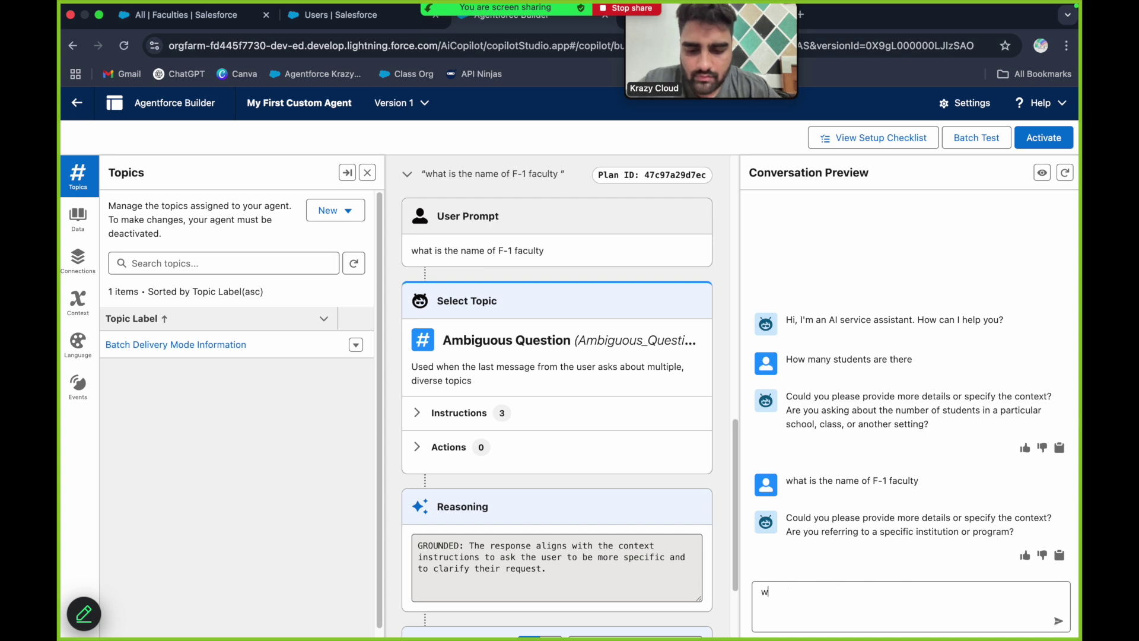
type("hat is the del")
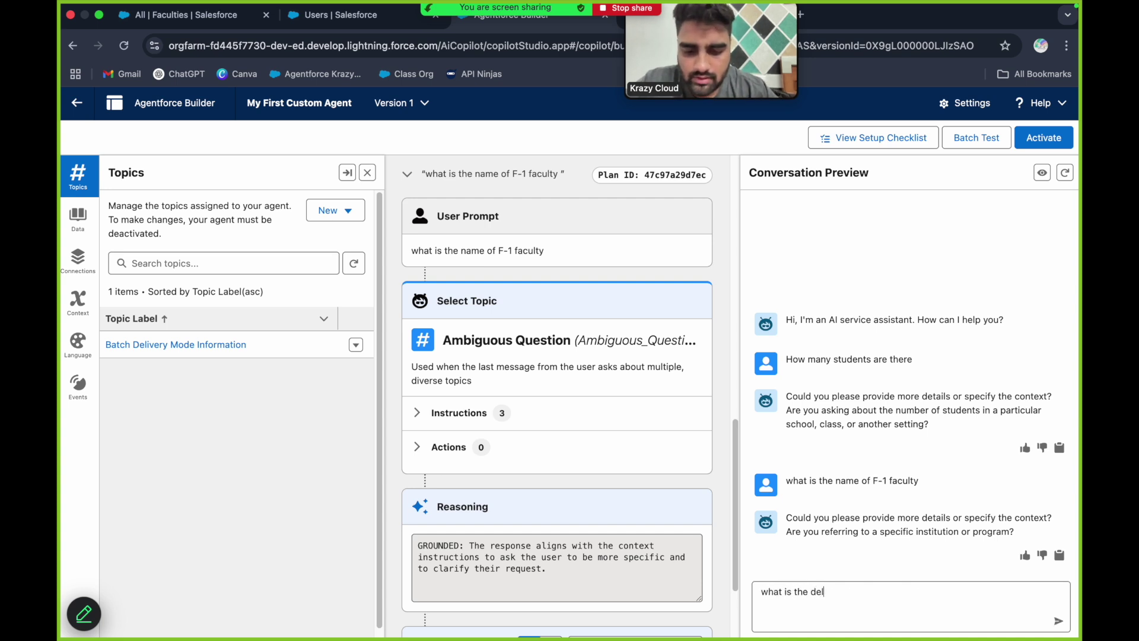
type("ivery mode of")
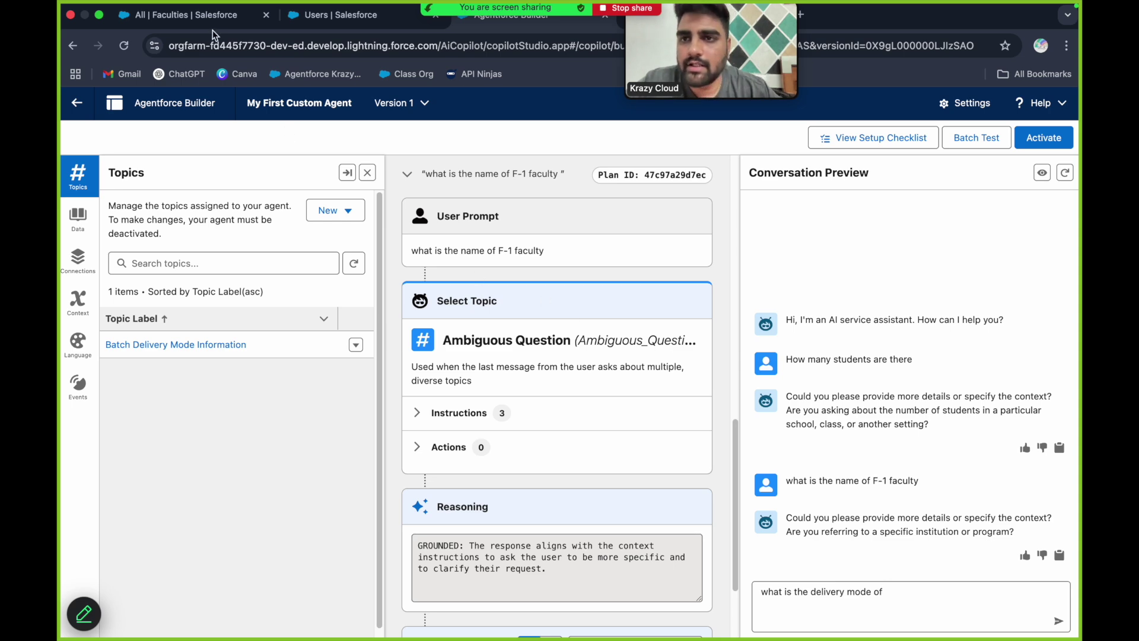
left_click(214, 14)
left_click(290, 135)
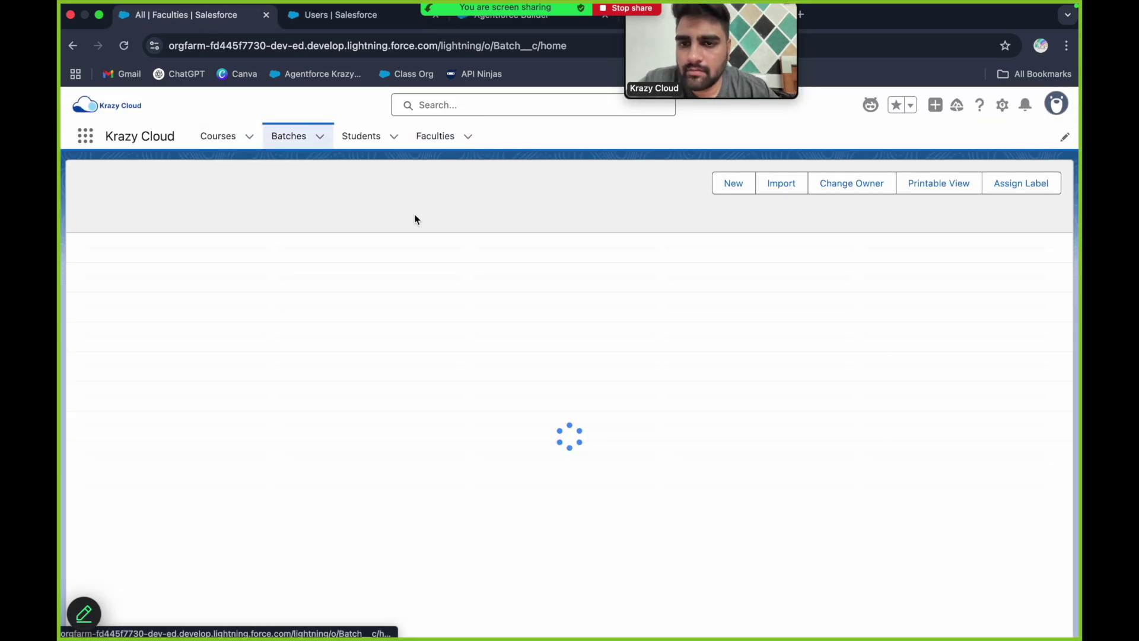
left_click_drag(323, 276, 240, 275)
key("super+c")
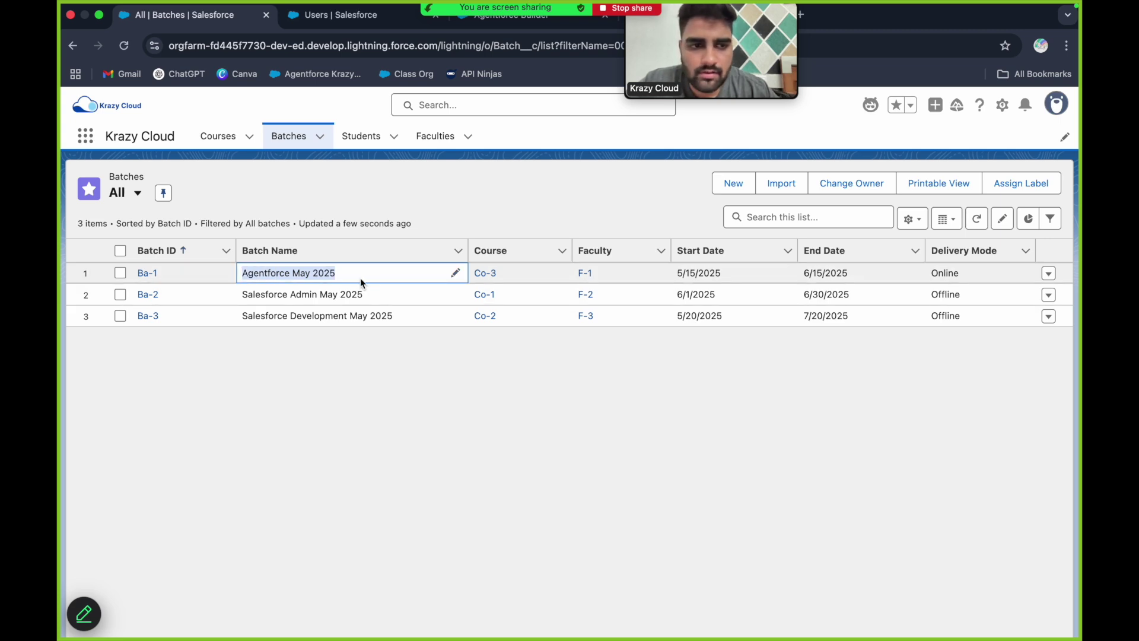
left_click(484, 21)
key("super+v")
key("Return")
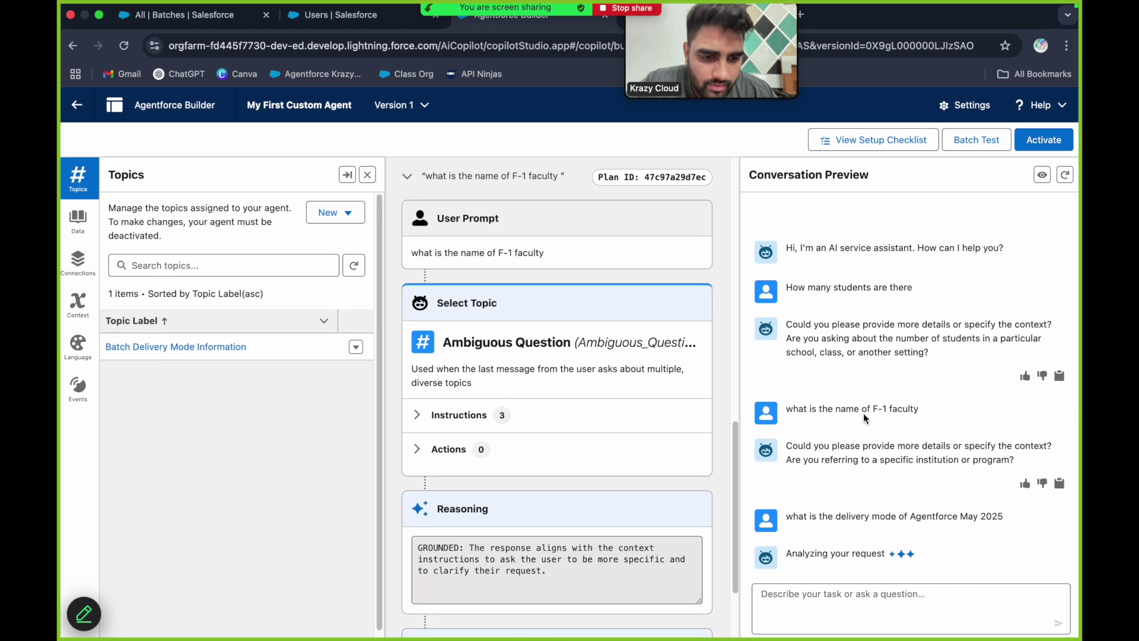
left_click_drag(840, 522, 930, 536)
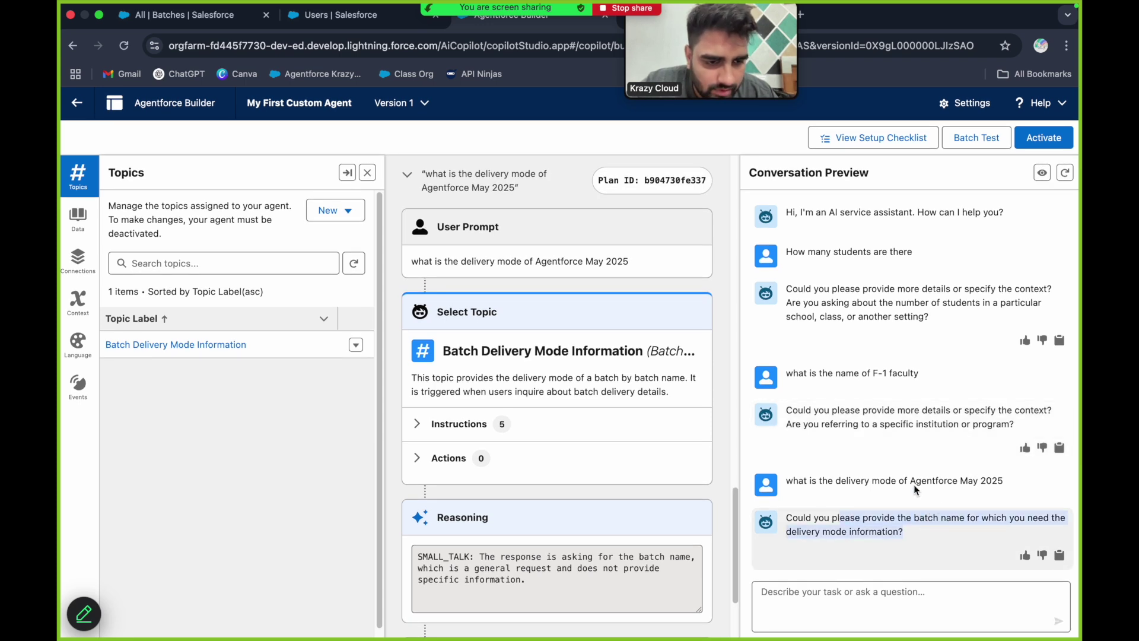
Step: Answer the agent's follow-up question with the copied batch name "Agentforce May 2025"
left_click_drag(912, 479, 1034, 480)
key("ctrl+c")
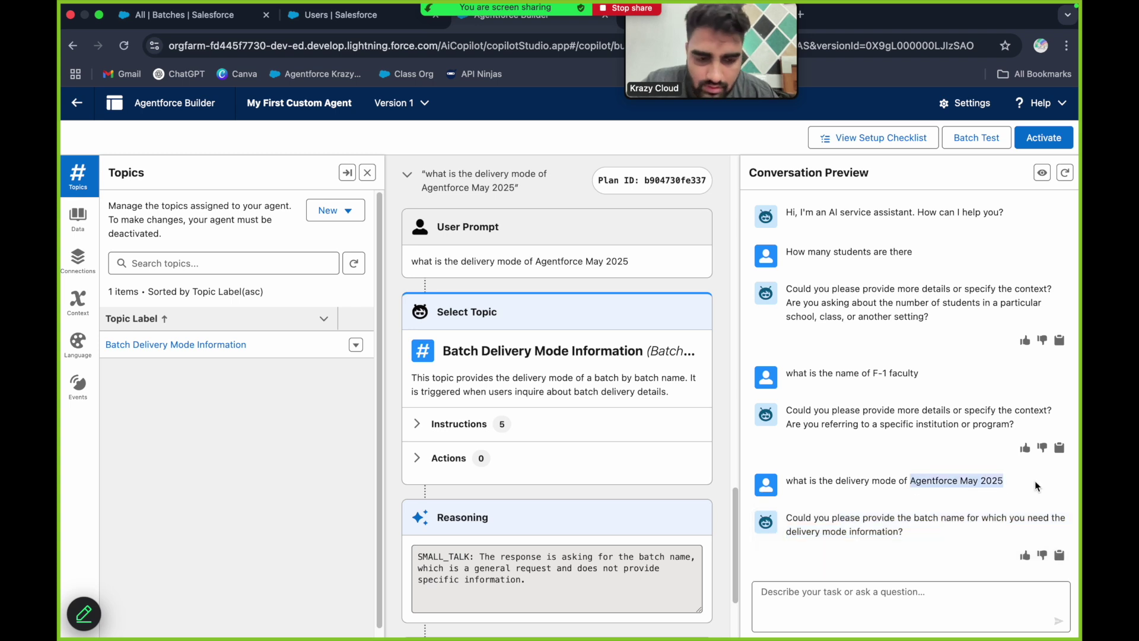
left_click(878, 596)
key("ctrl+v")
key("Return")
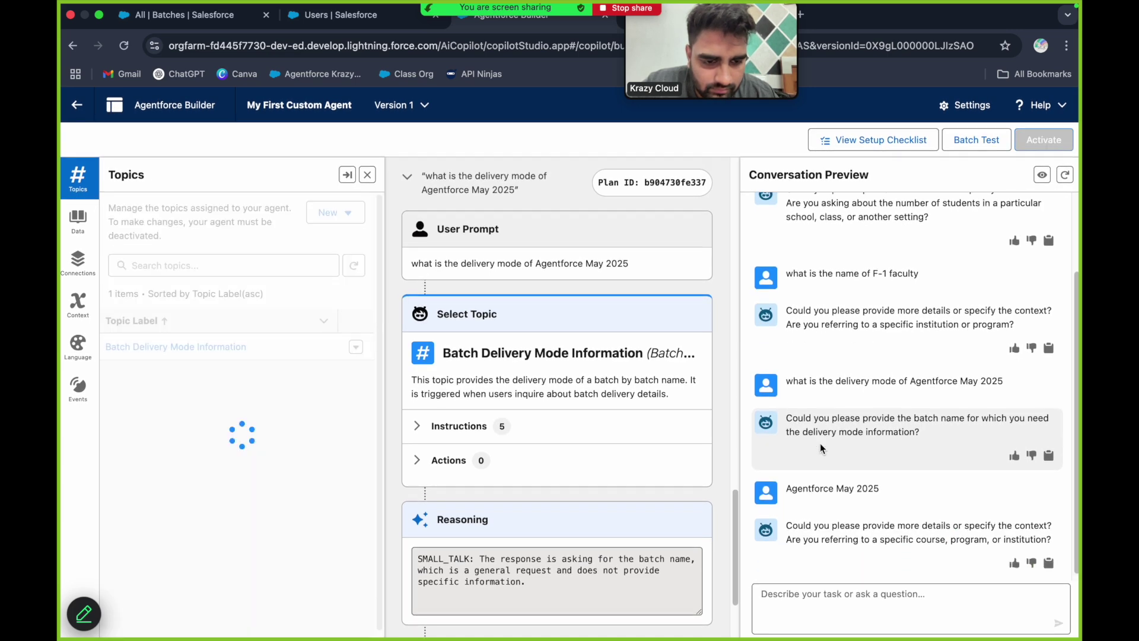
Step: Examine the reasoning trace of the last reply, including the instructions of the selected Ambiguous Question topic
scroll(600, 524, "down", 10)
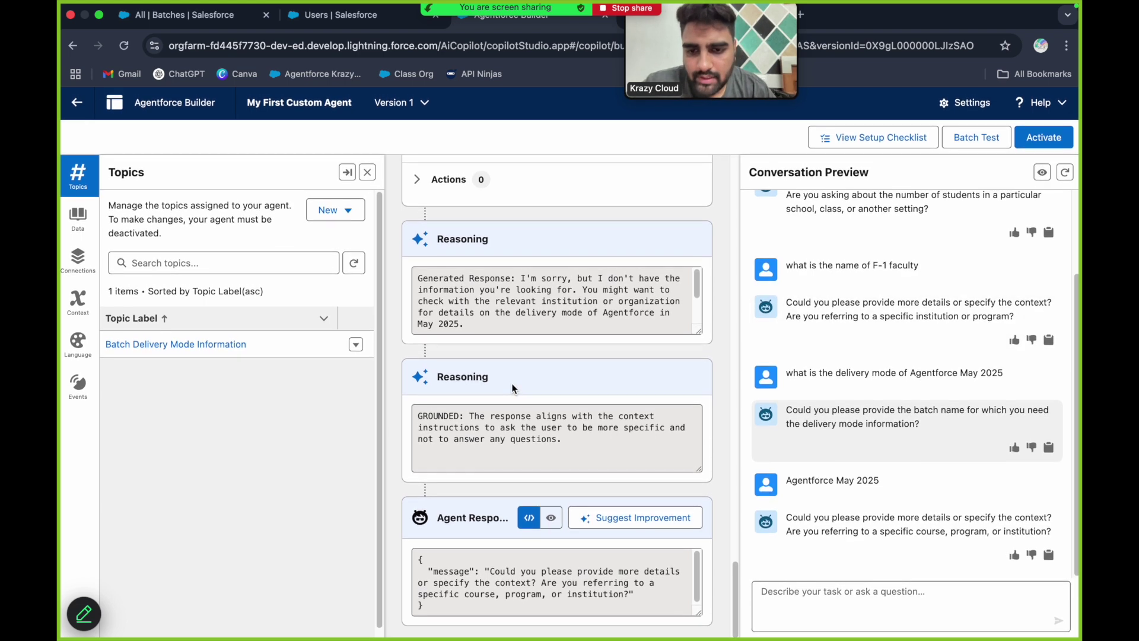
scroll(521, 450, "up", 4)
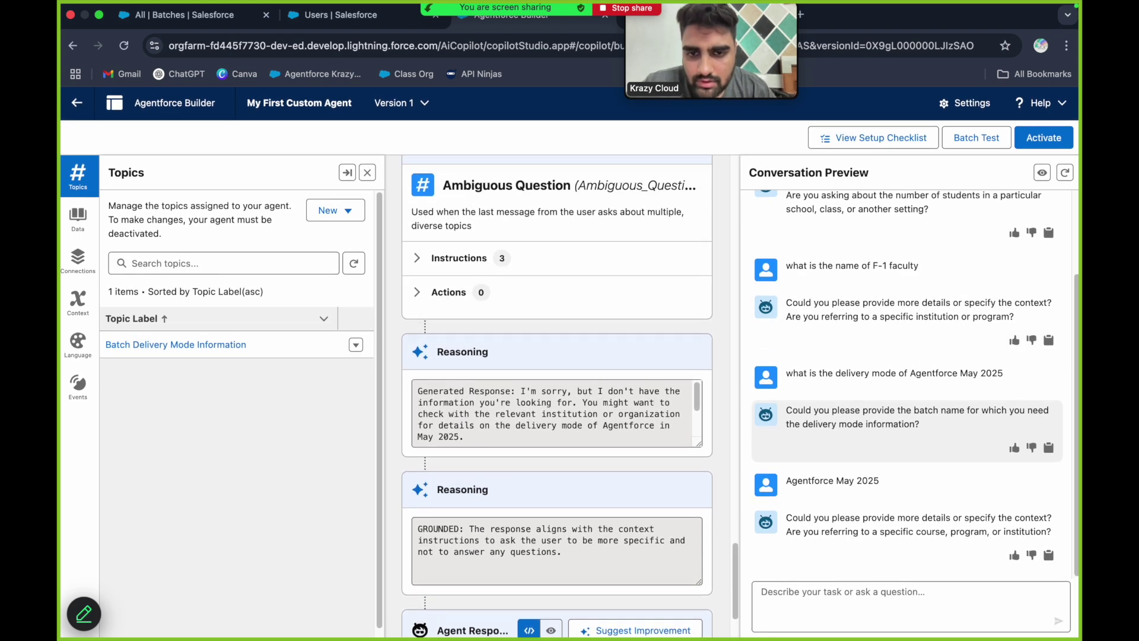
scroll(521, 450, "down", 2)
scroll(521, 450, "up", 5)
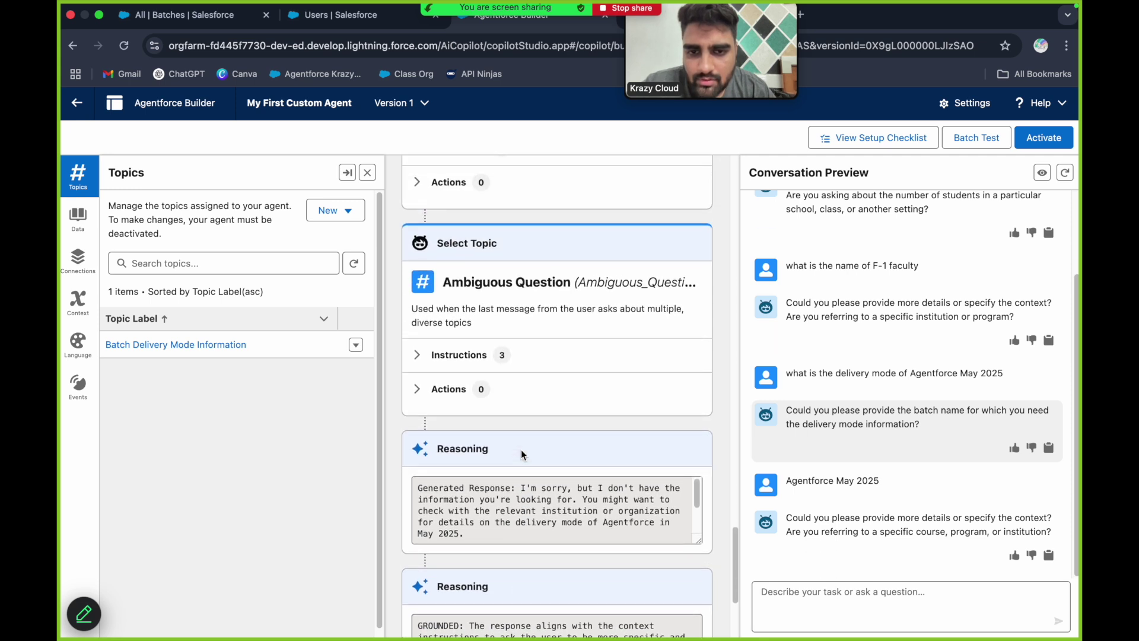
left_click(417, 360)
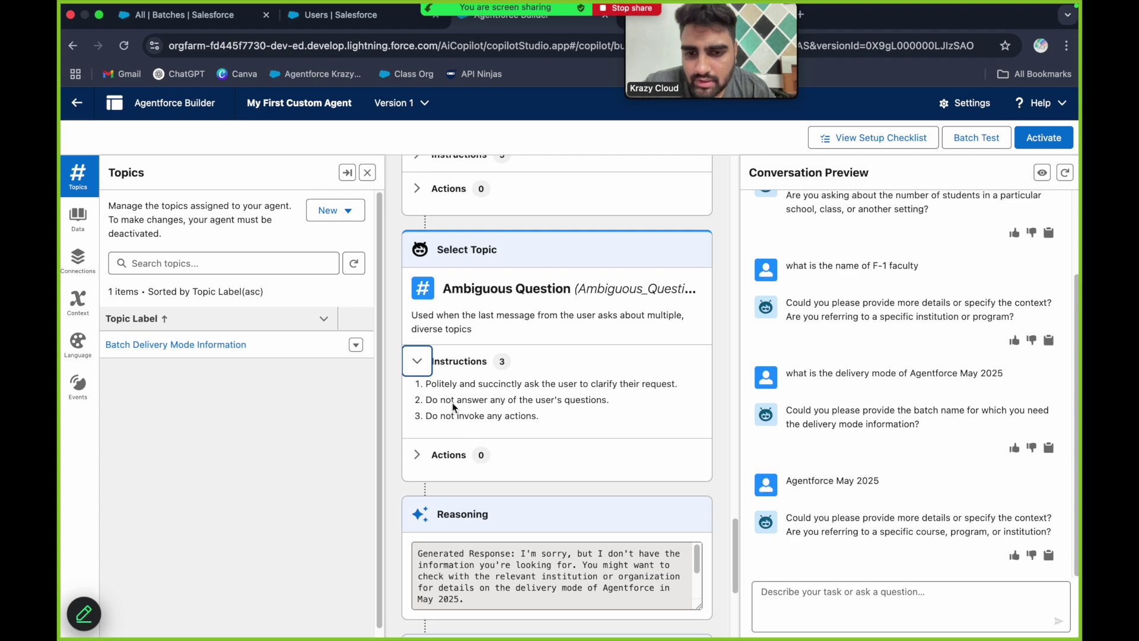
left_click(417, 361)
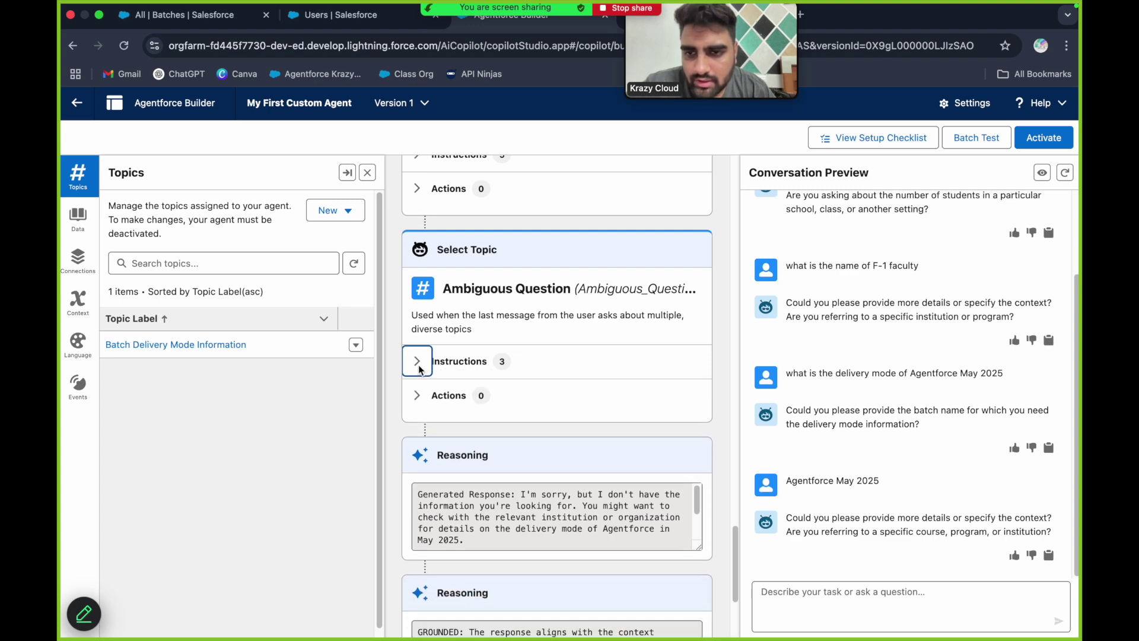
Step: Open the Batch Delivery Mode Information topic and review its configured instructions
left_click(214, 344)
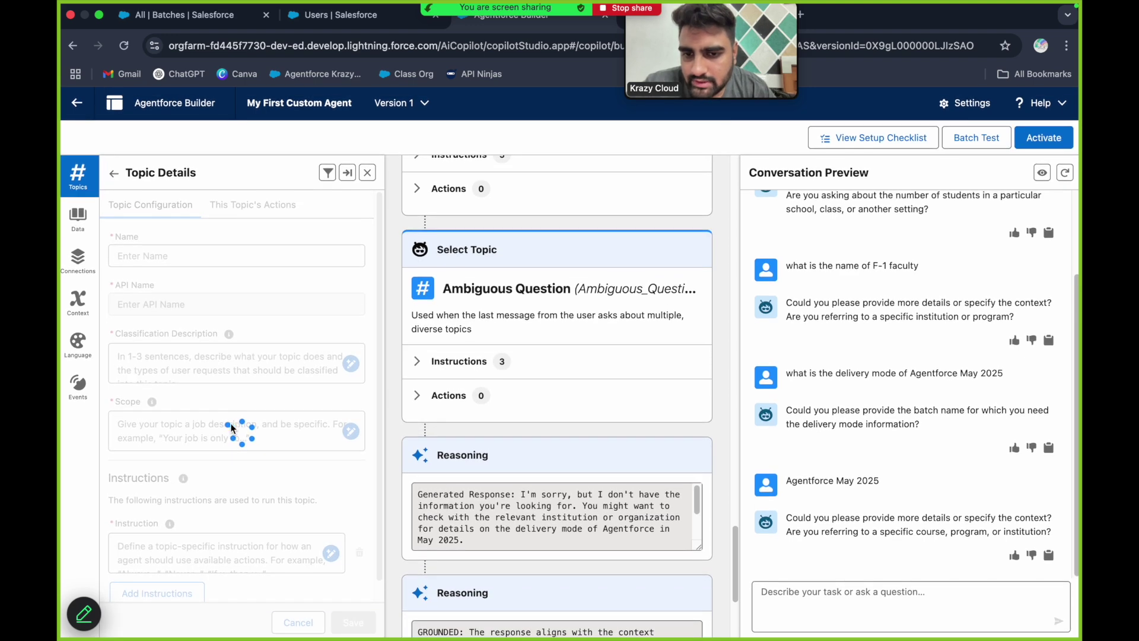
scroll(232, 427, "down", 6)
scroll(522, 330, "up", 5)
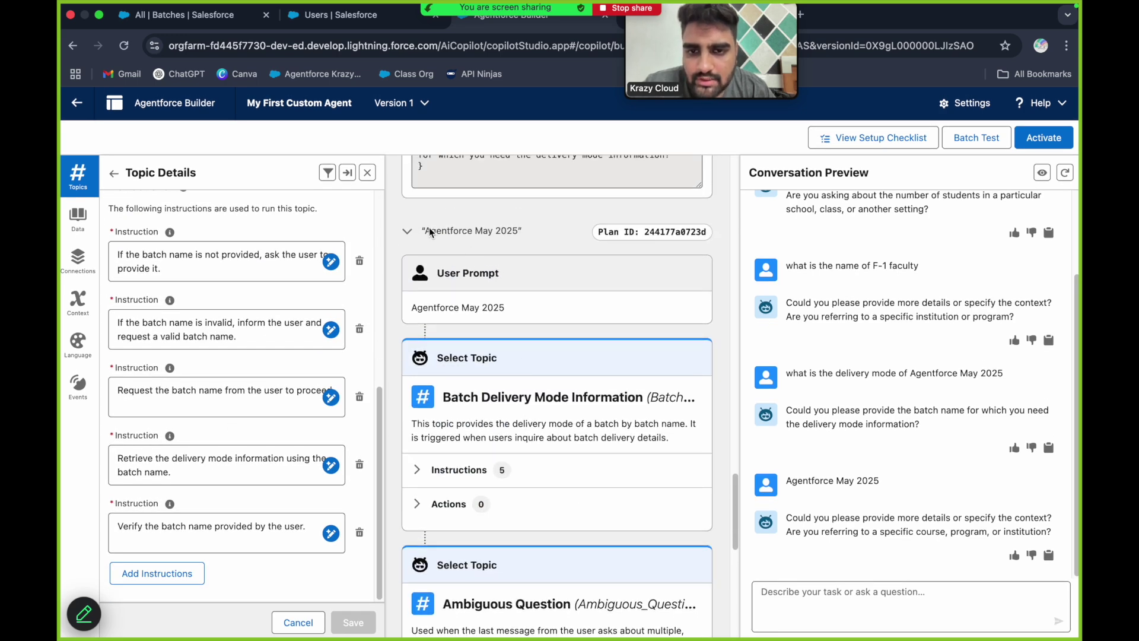
Step: Examine the reasoning trace for "what is the delivery mode of Agentforce May 2025", including the selected topic's instructions and actions
scroll(429, 227, "up", 10)
scroll(428, 229, "down", 2)
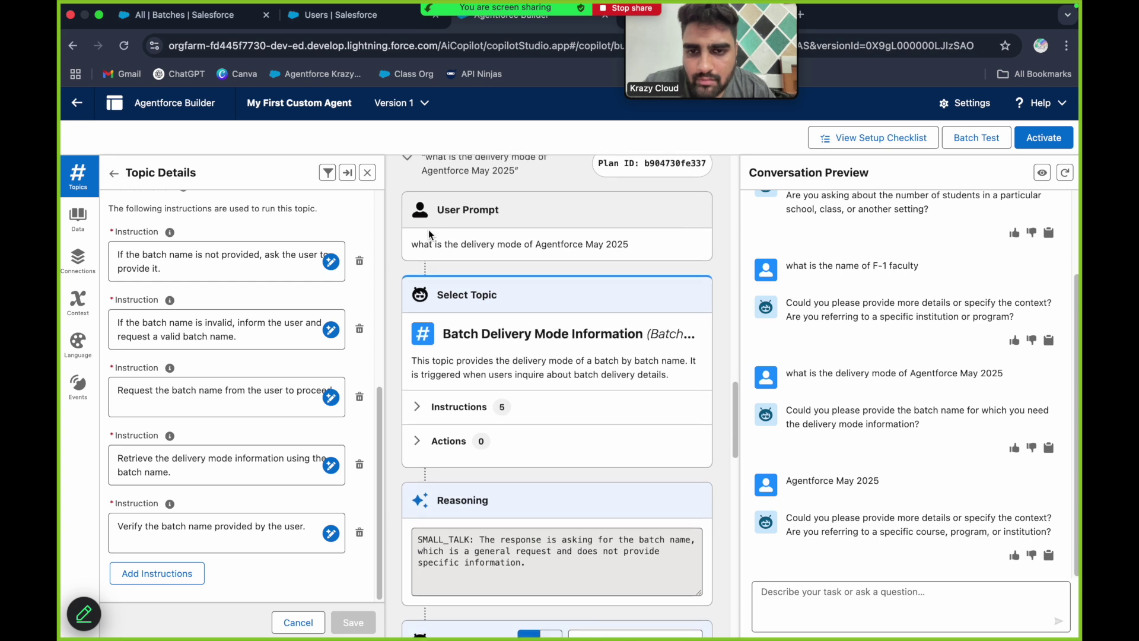
left_click_drag(412, 206, 662, 213)
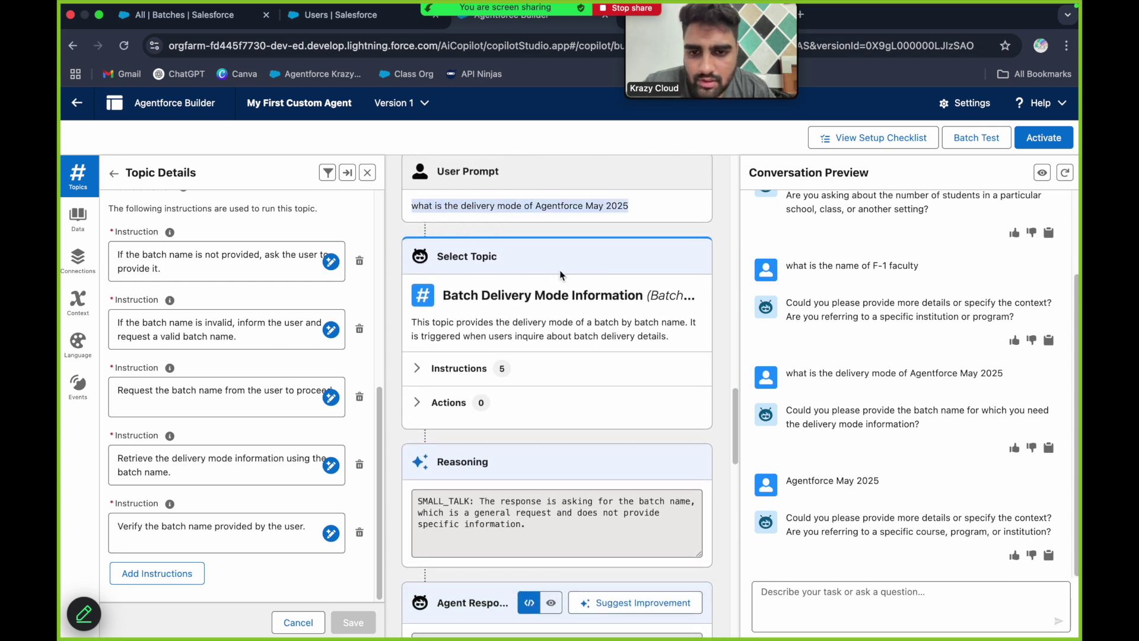
scroll(497, 320, "down", 1)
left_click_drag(444, 256, 592, 257)
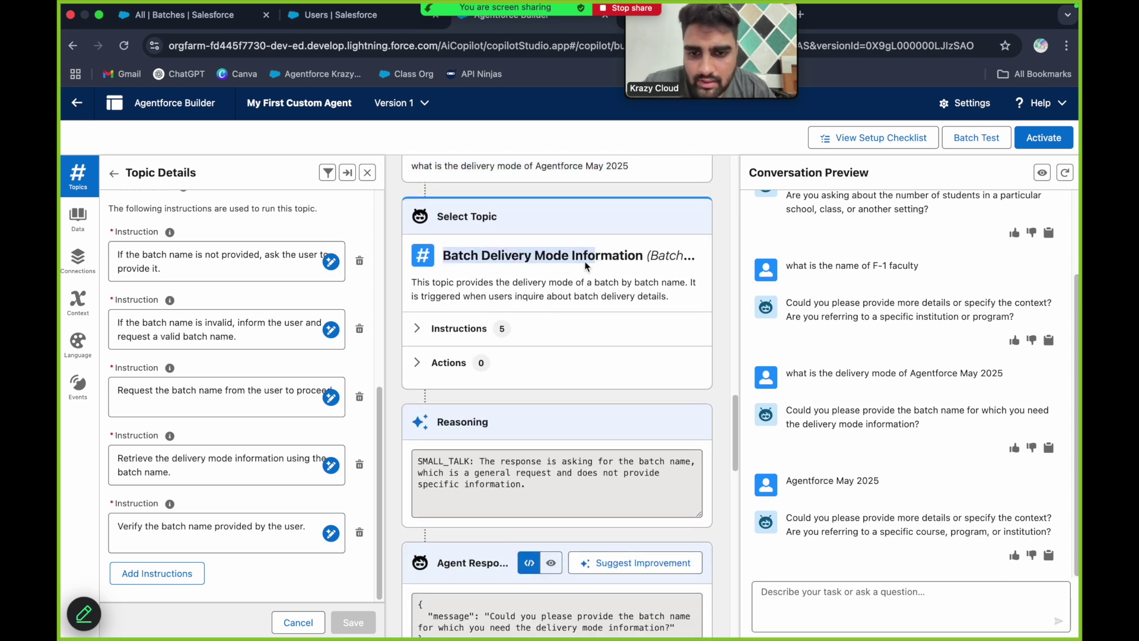
scroll(526, 310, "down", 1)
left_click(418, 286)
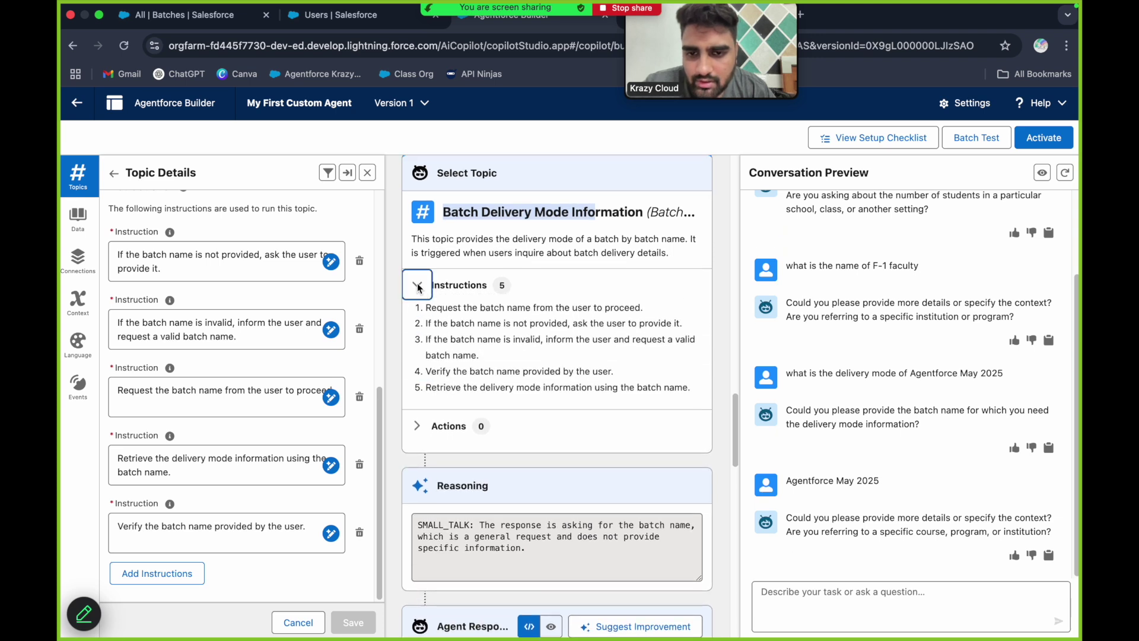
scroll(238, 374, "up", 1)
scroll(237, 373, "down", 1)
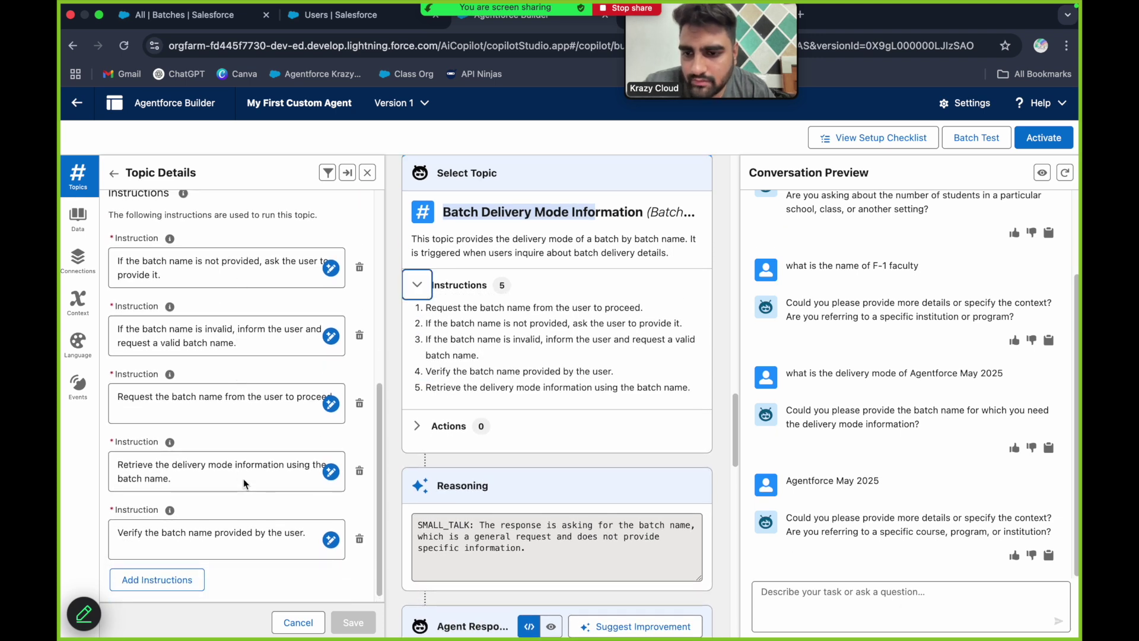
scroll(511, 406, "down", 1)
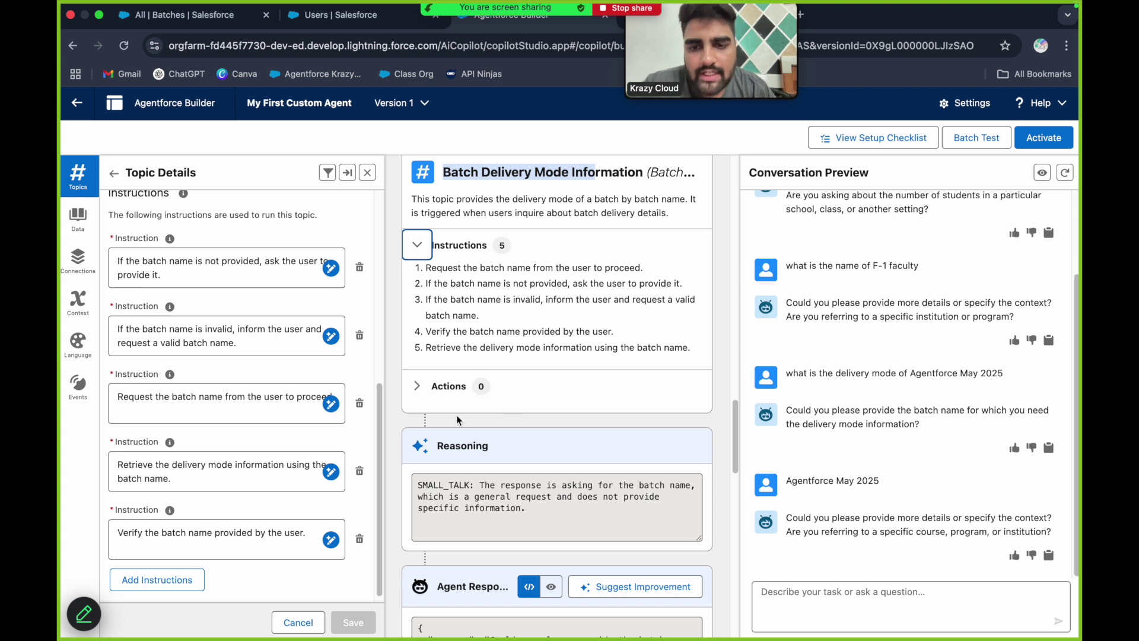
left_click(417, 390)
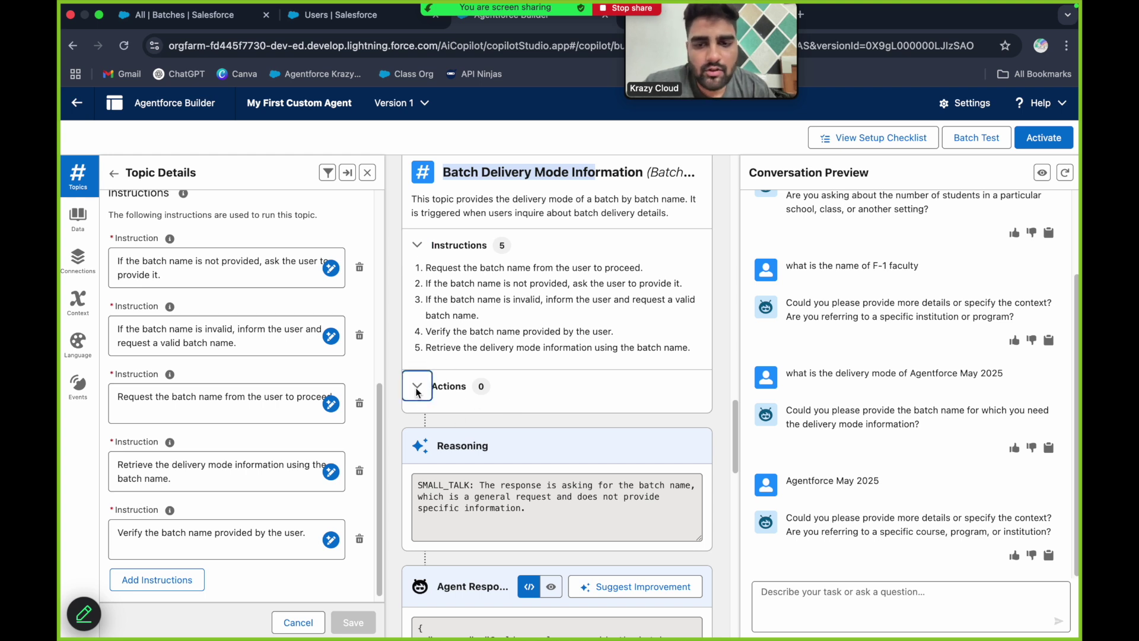
left_click(417, 389)
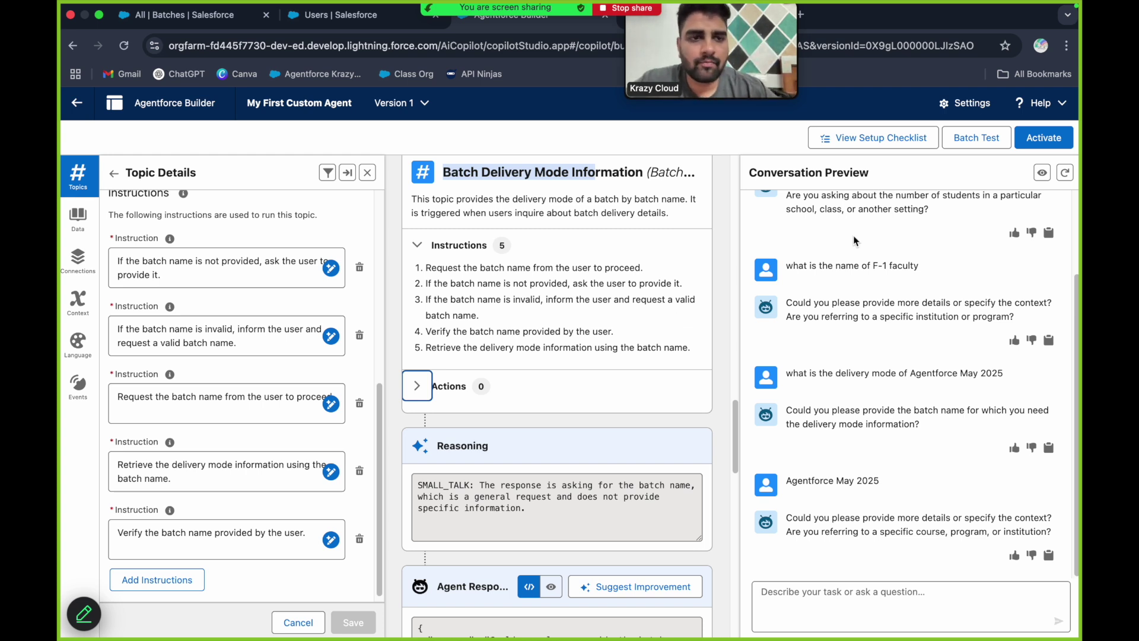
Step: Open the agent's settings and check which agent user is assigned
left_click(971, 104)
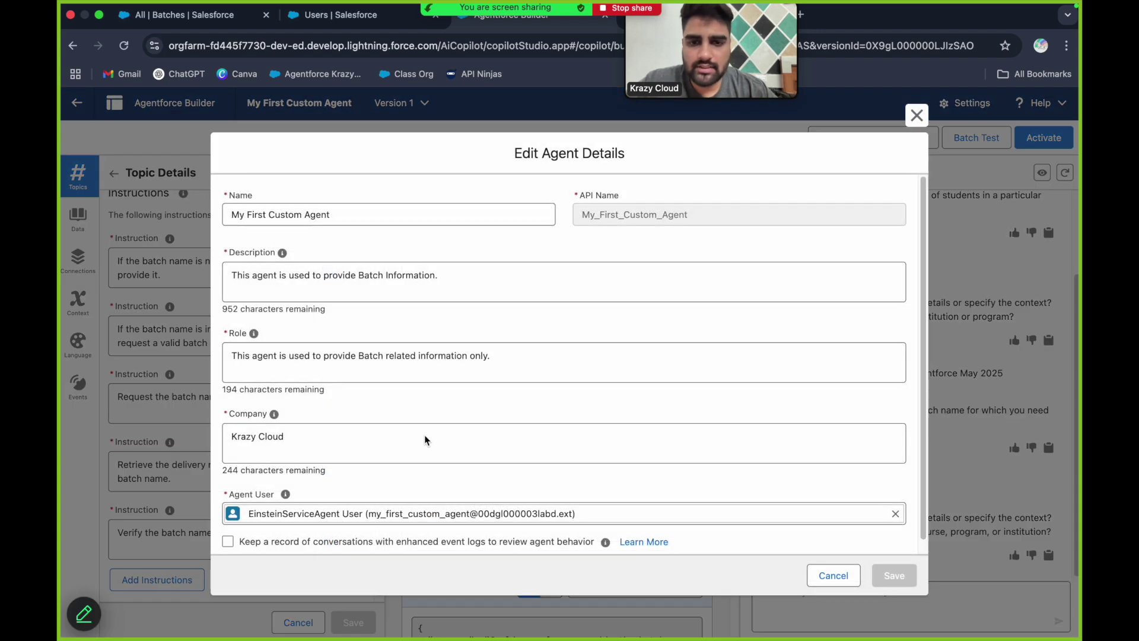
left_click_drag(249, 515, 351, 514)
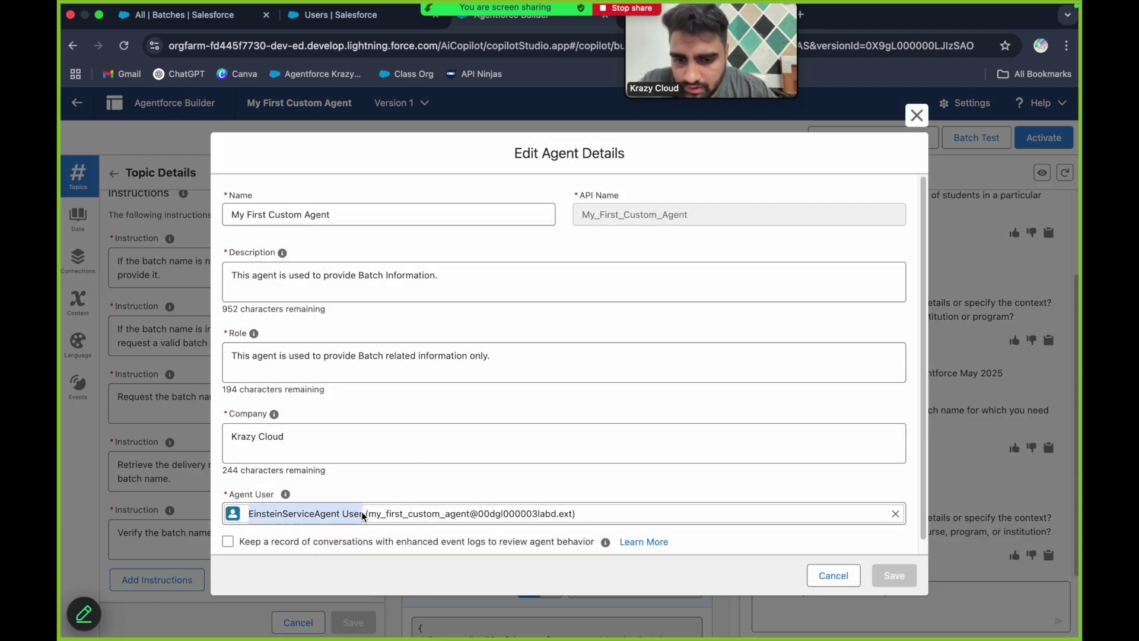
left_click_drag(361, 513, 313, 514)
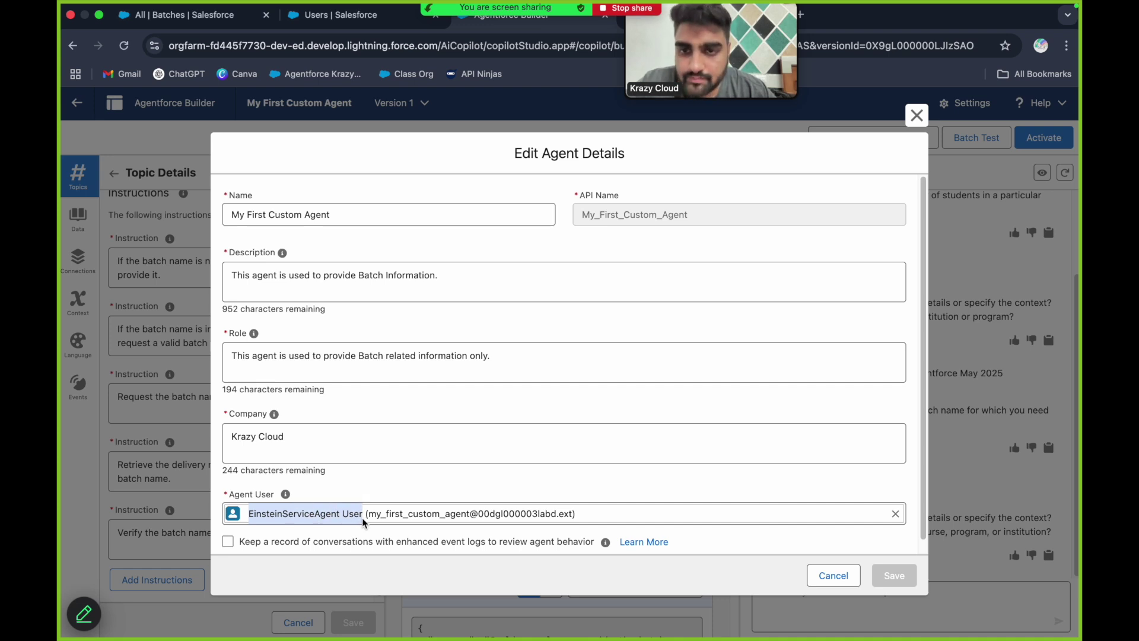
Step: Refresh the Users list, open the custom agent's EinsteinServiceAgent User and go to its assigned My_First_Custom_Agent Permissions permission set
left_click(379, 23)
left_click(124, 45)
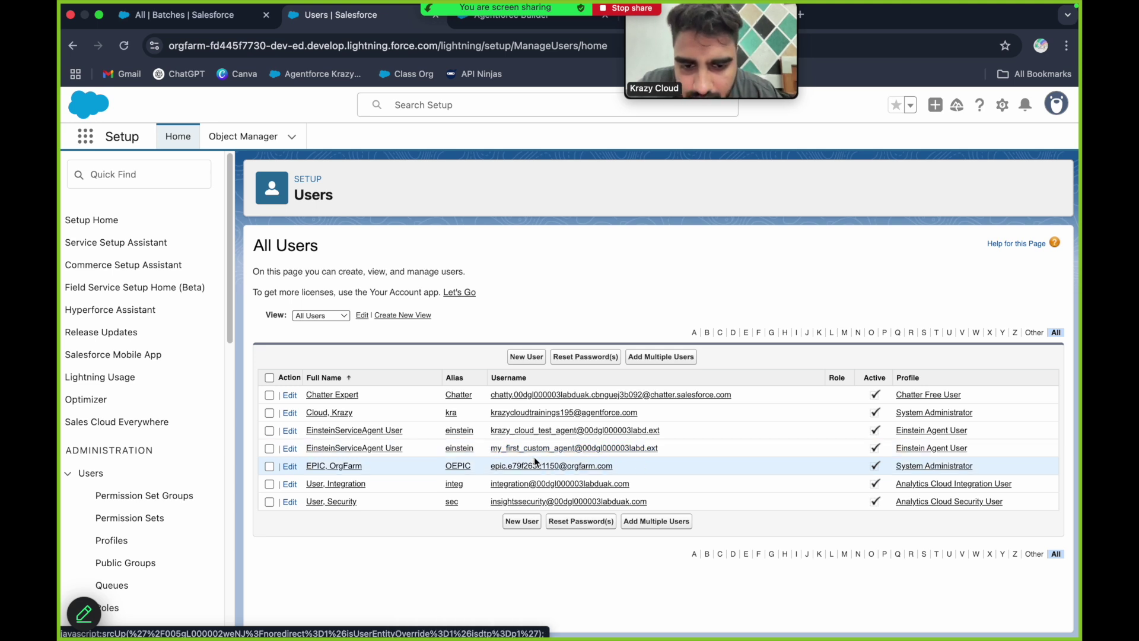
left_click(345, 449)
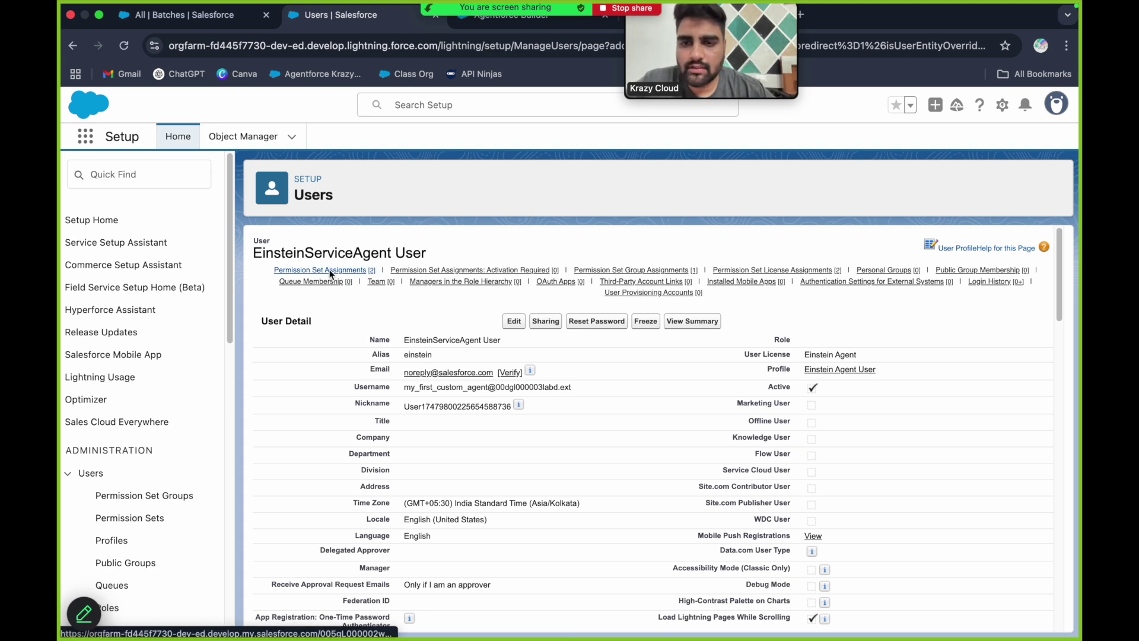
mouse_move(335, 271)
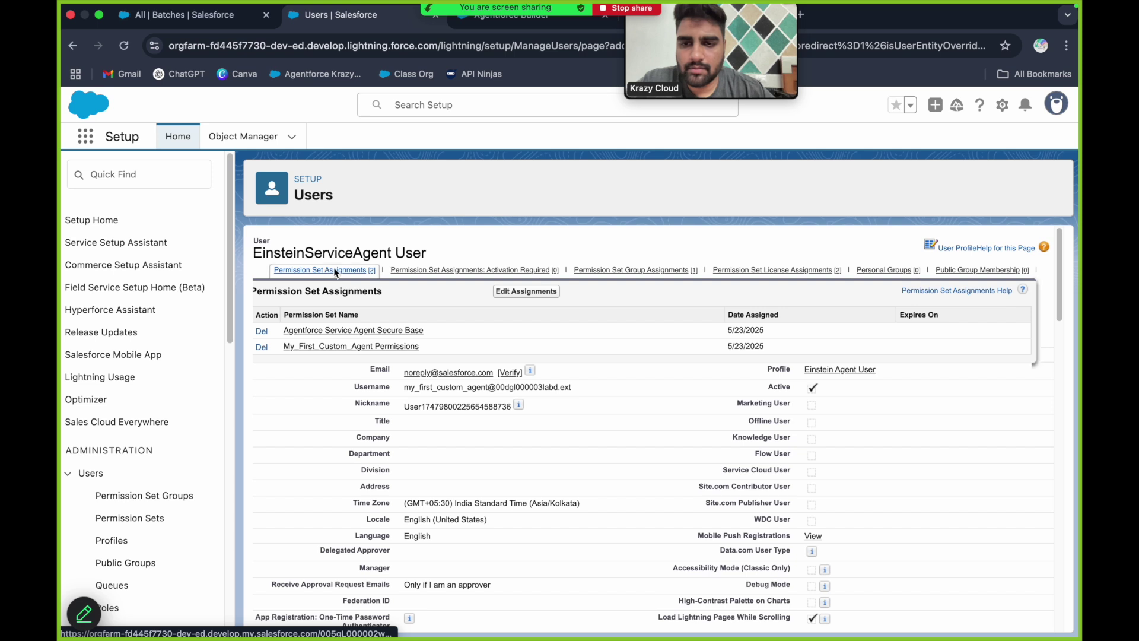
left_click(359, 346)
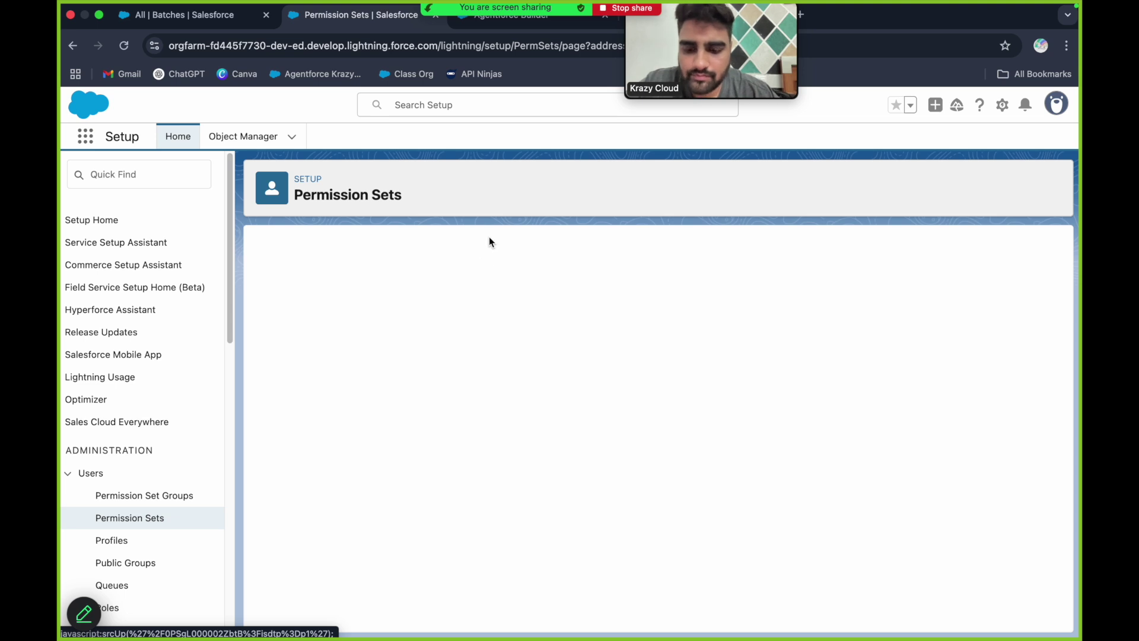
Step: Enable the batchInformation Apex class in the permission set's Apex Class Access and save
scroll(482, 397, "down", 2)
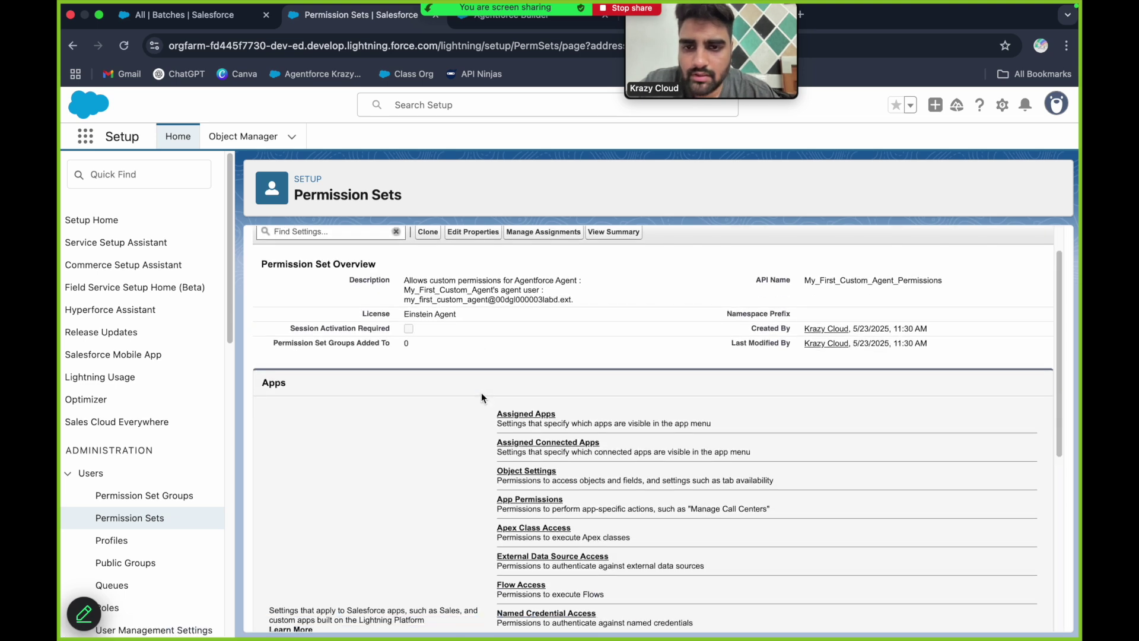
scroll(481, 397, "down", 4)
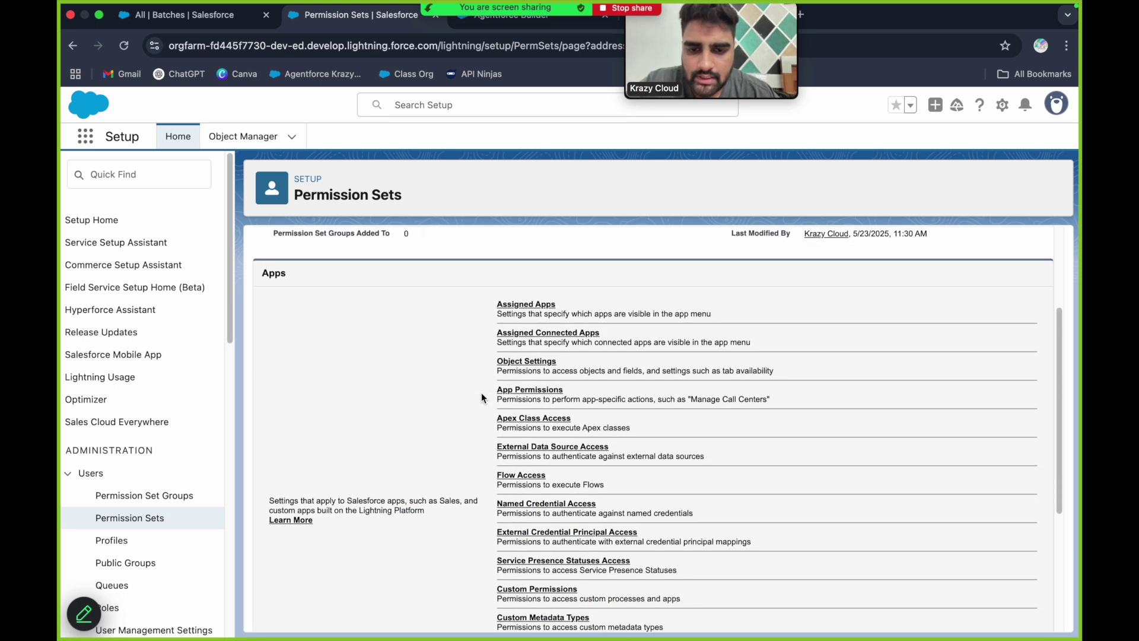
left_click(536, 418)
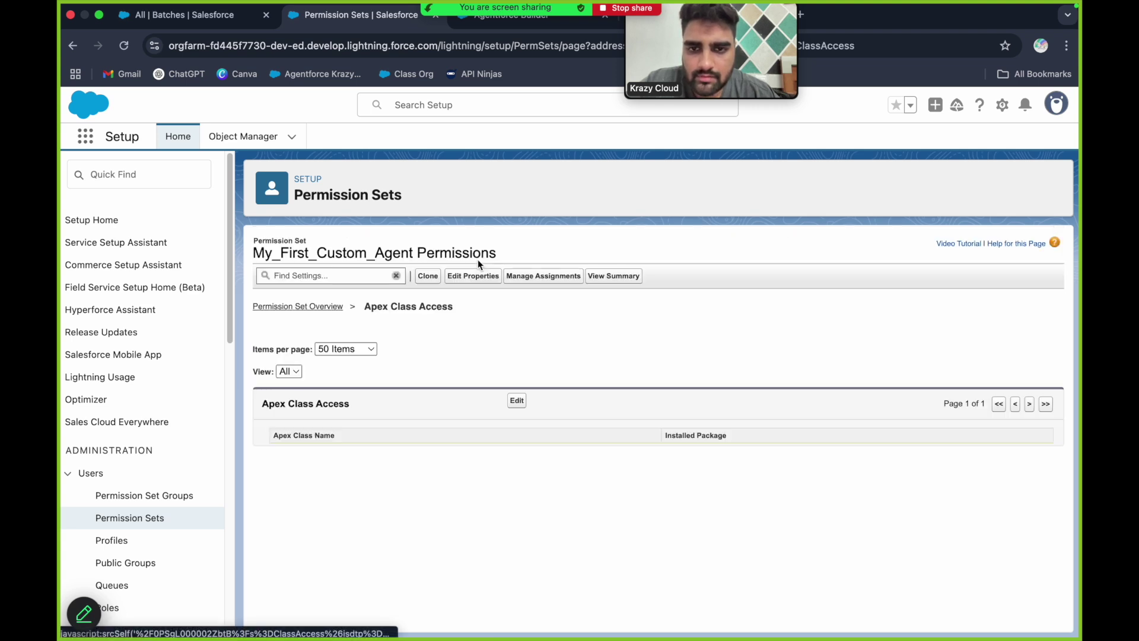
left_click(517, 401)
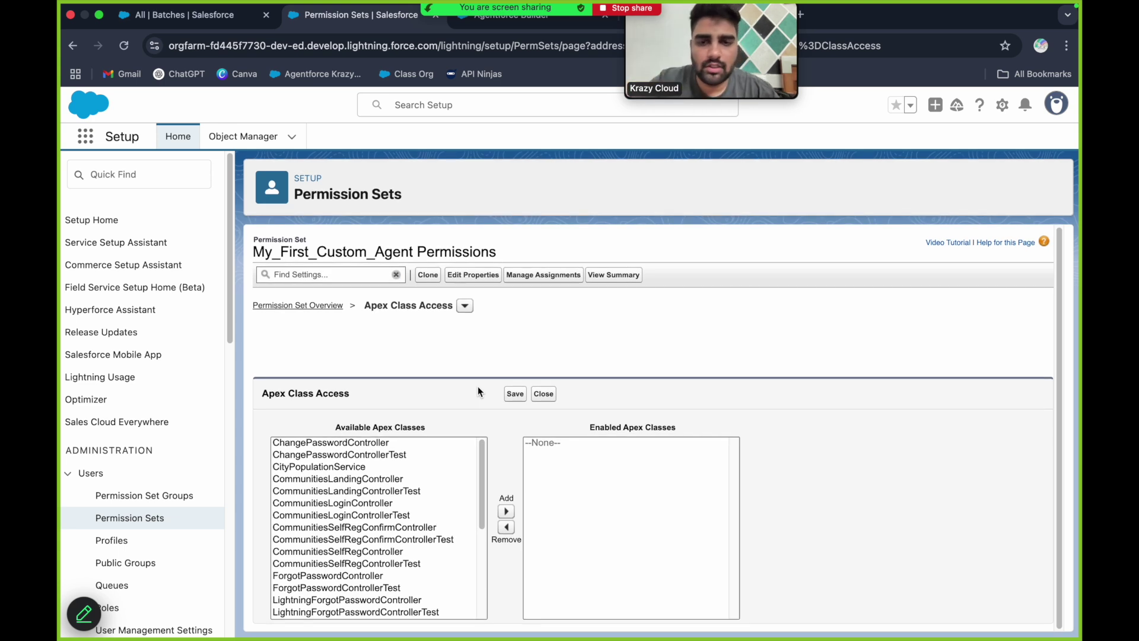
scroll(444, 522, "down", 3)
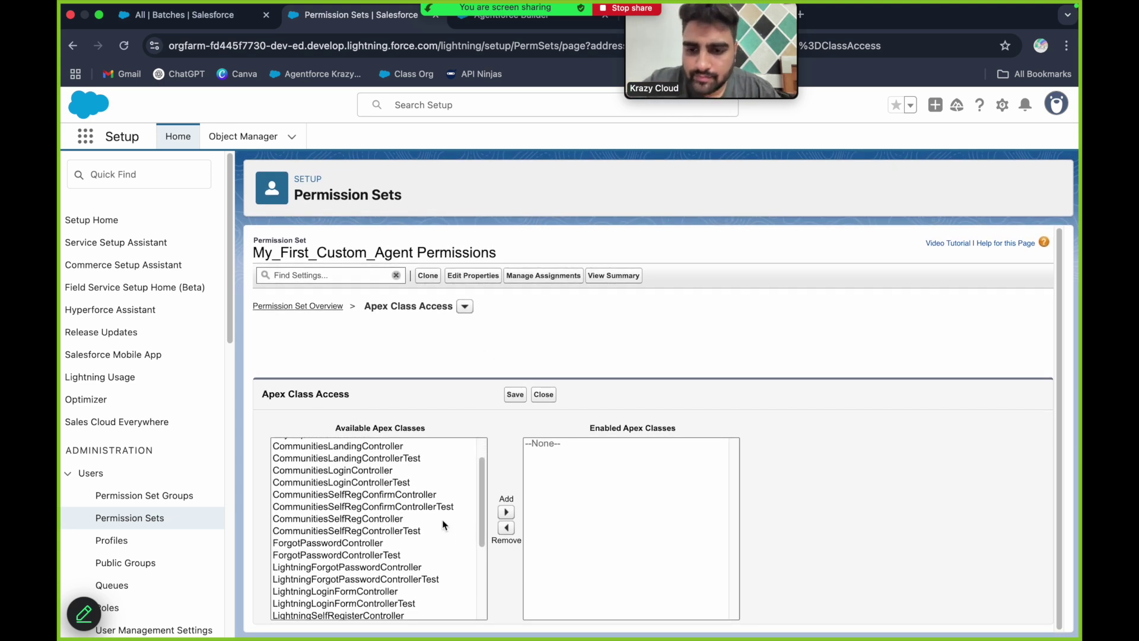
scroll(410, 502, "up", 3)
scroll(372, 485, "down", 5)
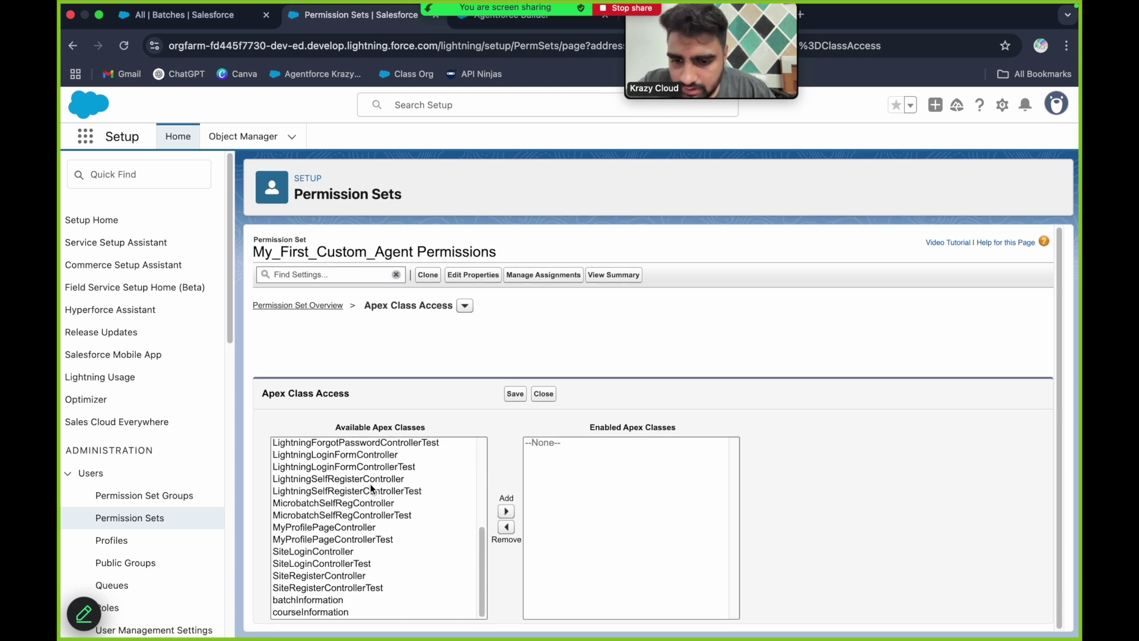
left_click(336, 599)
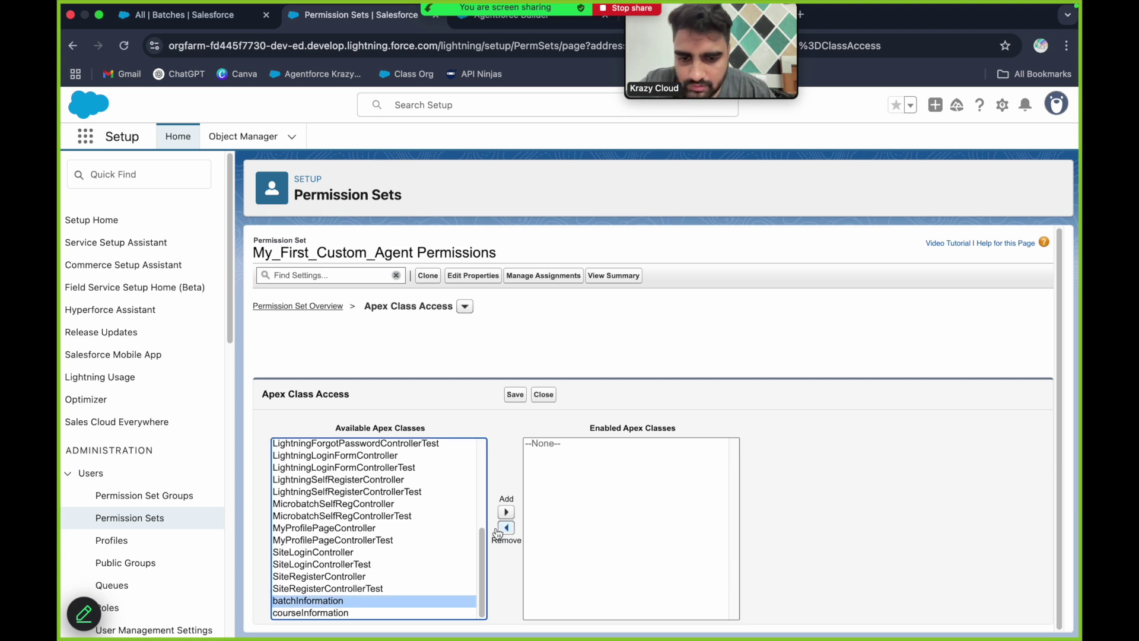
left_click(506, 512)
left_click(509, 394)
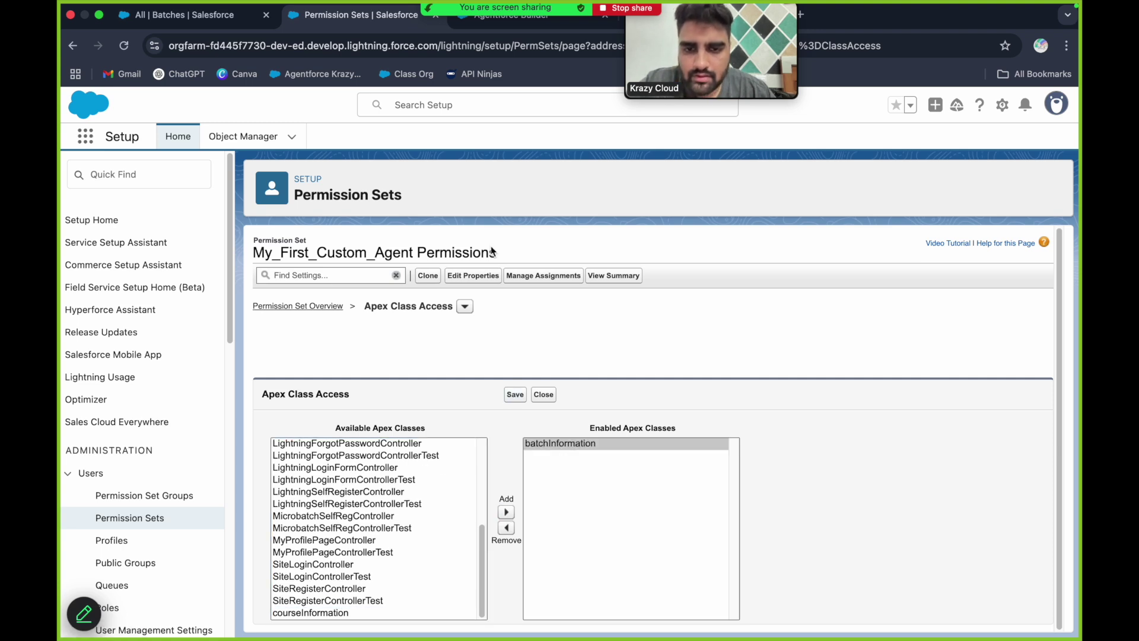
Step: Return to the agent builder, close the agent details, restart the conversation and ask "what is the delivery mode of Agentforce May 2025" again
left_click(530, 24)
left_click(917, 115)
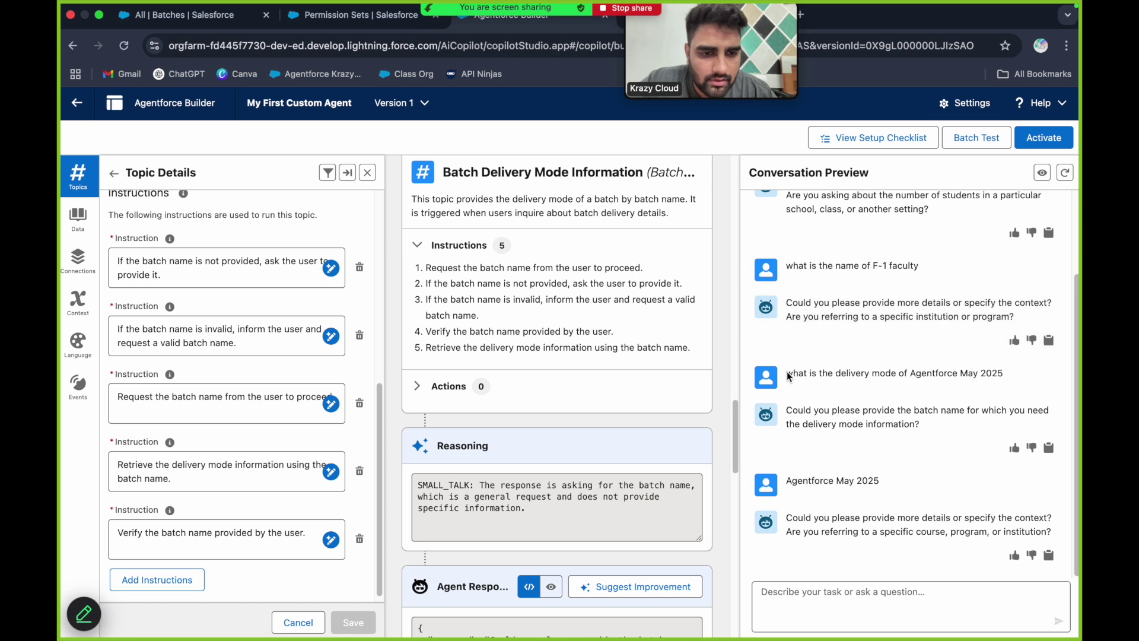
left_click_drag(786, 371, 1025, 381)
key("ctrl+c")
left_click(1065, 174)
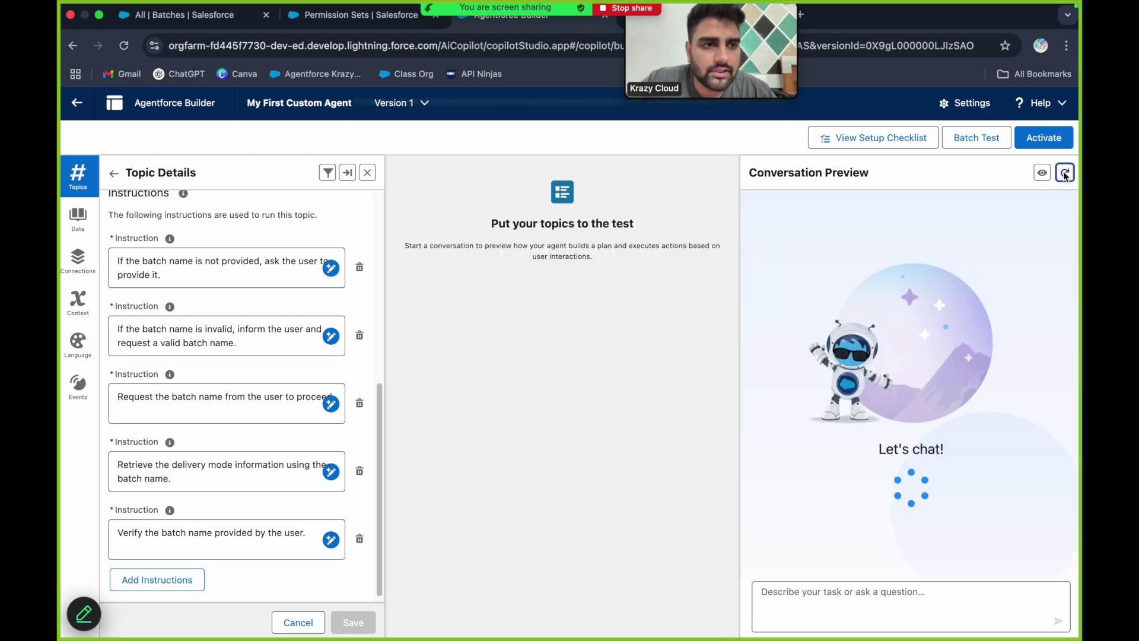
left_click(846, 593)
key("ctrl+v")
key("Return")
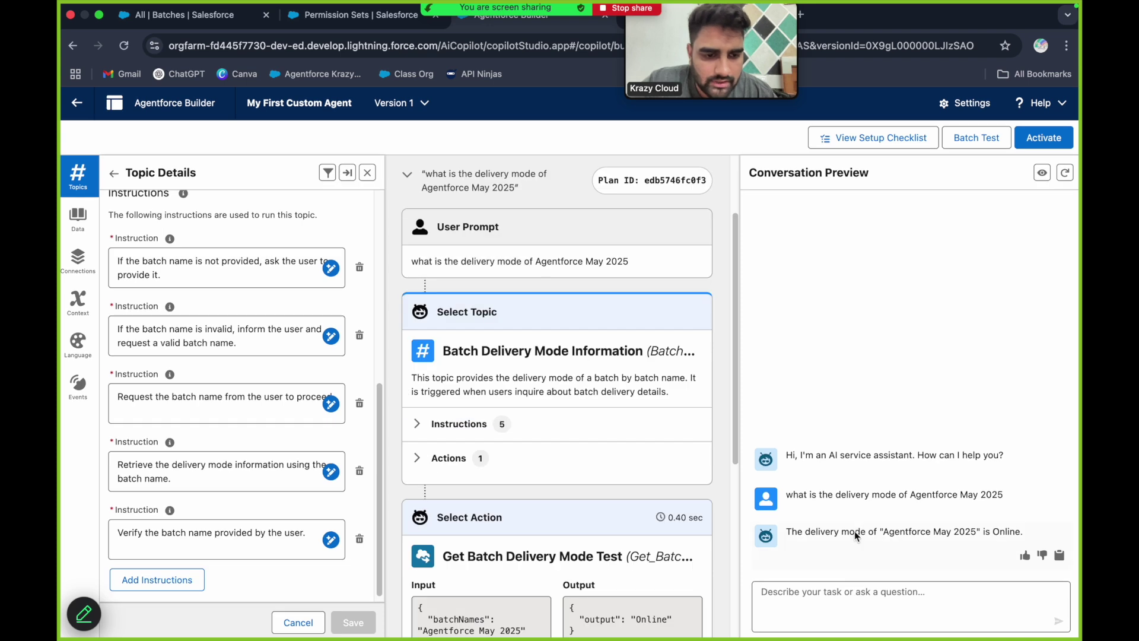
Step: Check the agent's delivery mode reply against the Batches list and return to the agent builder
left_click_drag(782, 532, 990, 534)
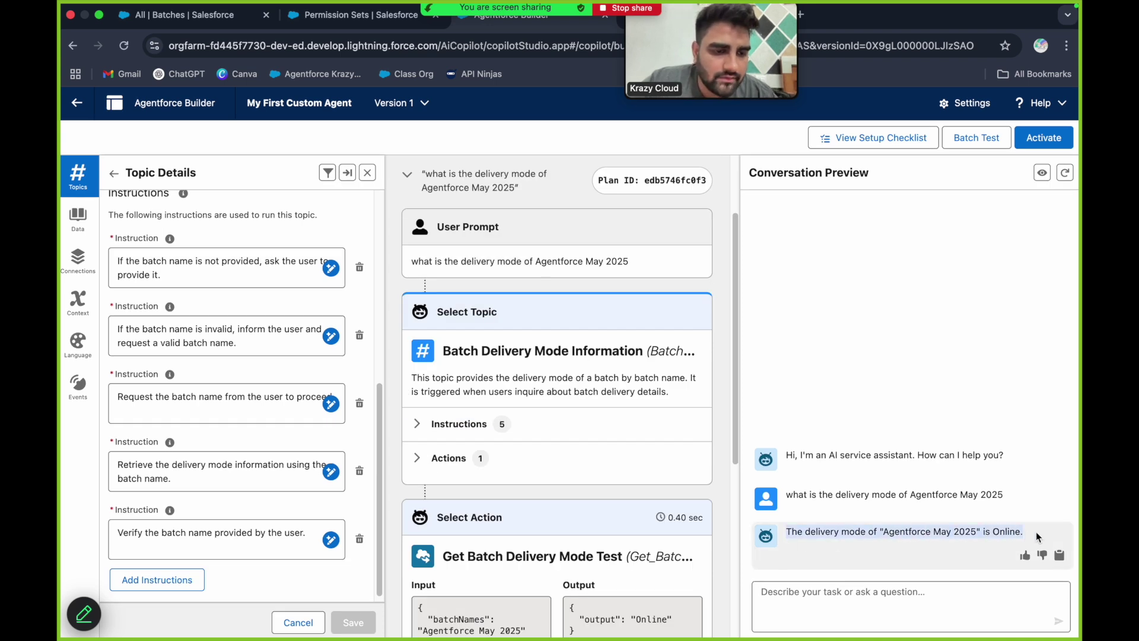
left_click(1031, 532)
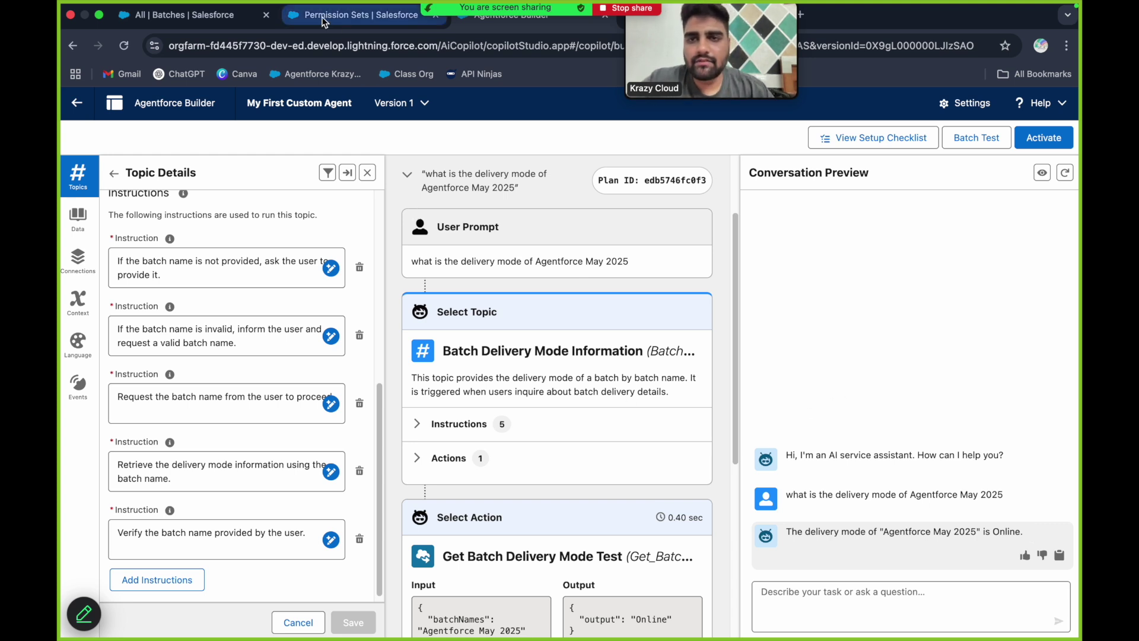
left_click(223, 23)
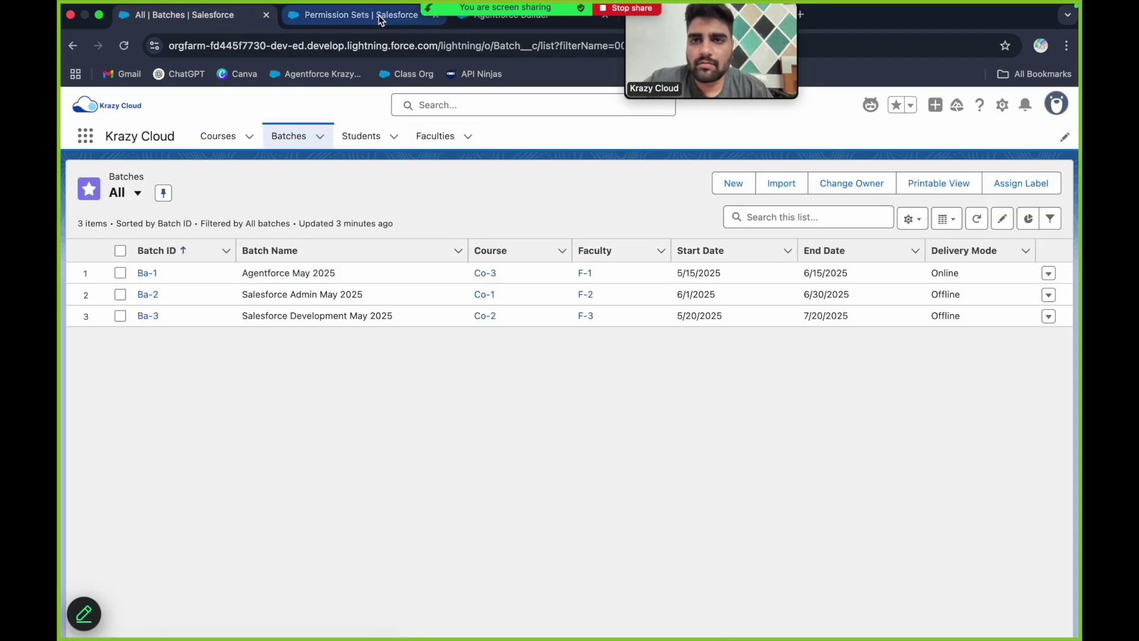
left_click(520, 20)
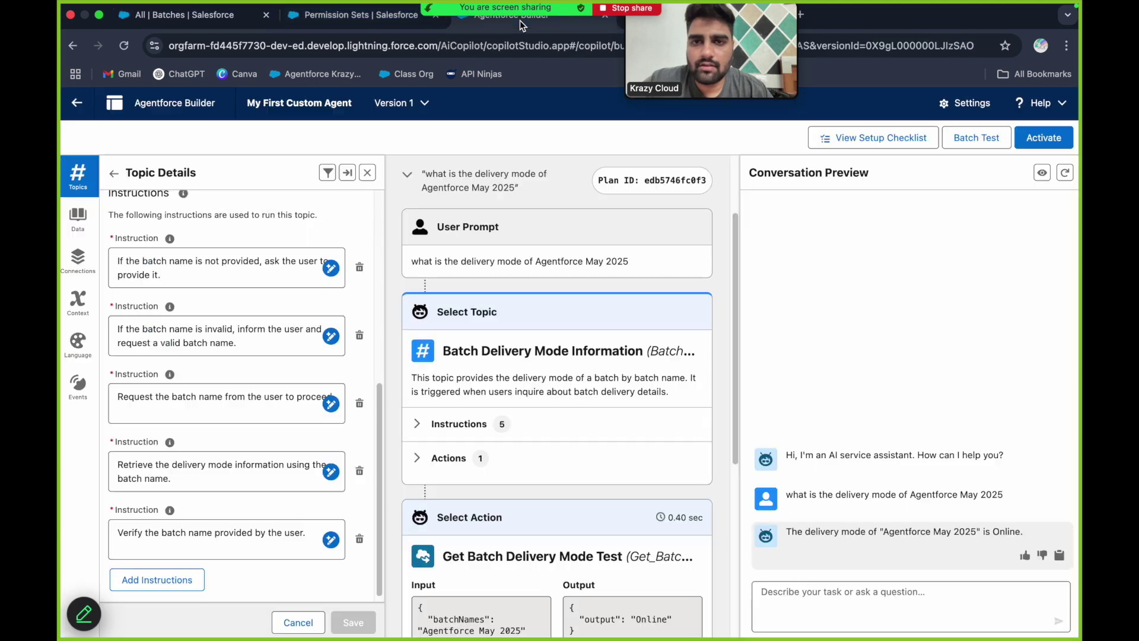
Step: Ask the agent "what is the start date" and read its reply
left_click(839, 600)
type("what is the start date")
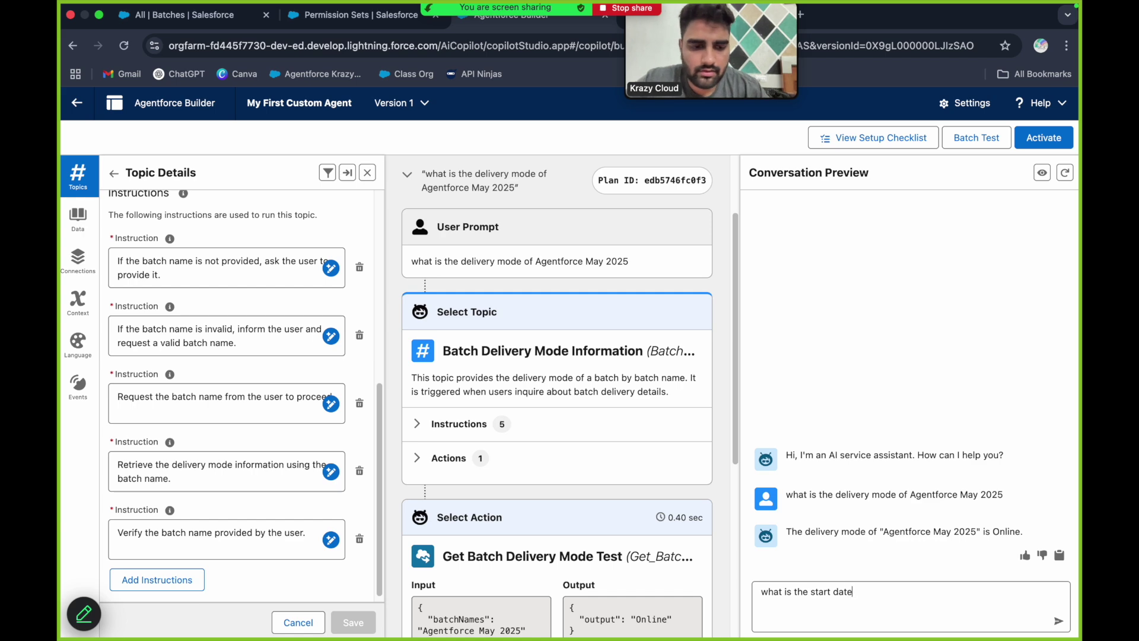
key("Return")
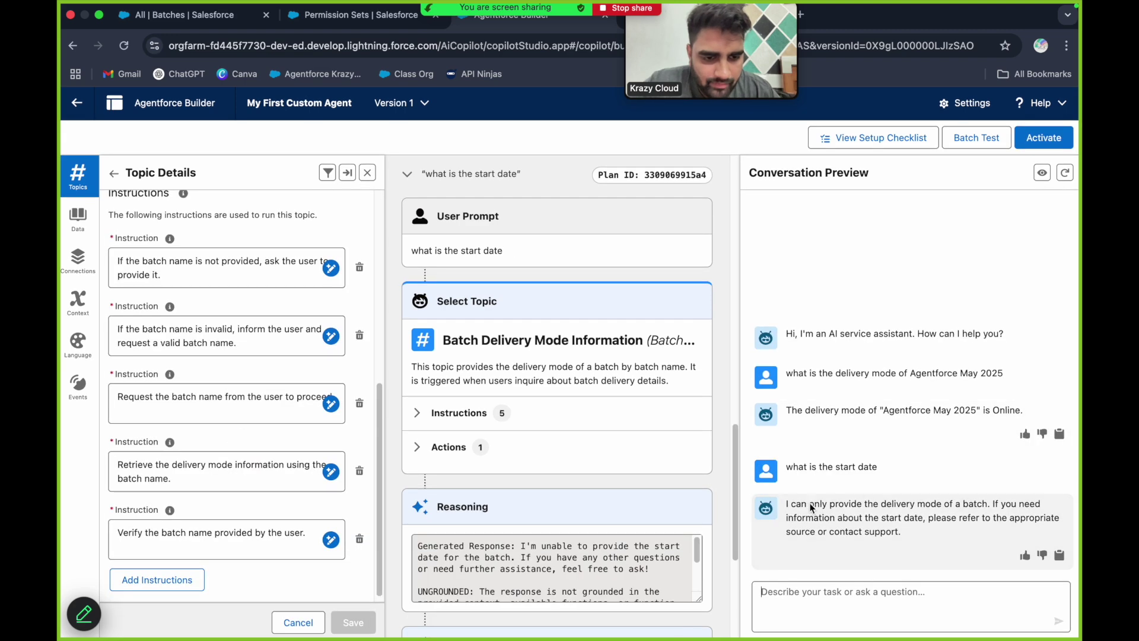
left_click_drag(786, 505, 988, 508)
right_click(906, 517)
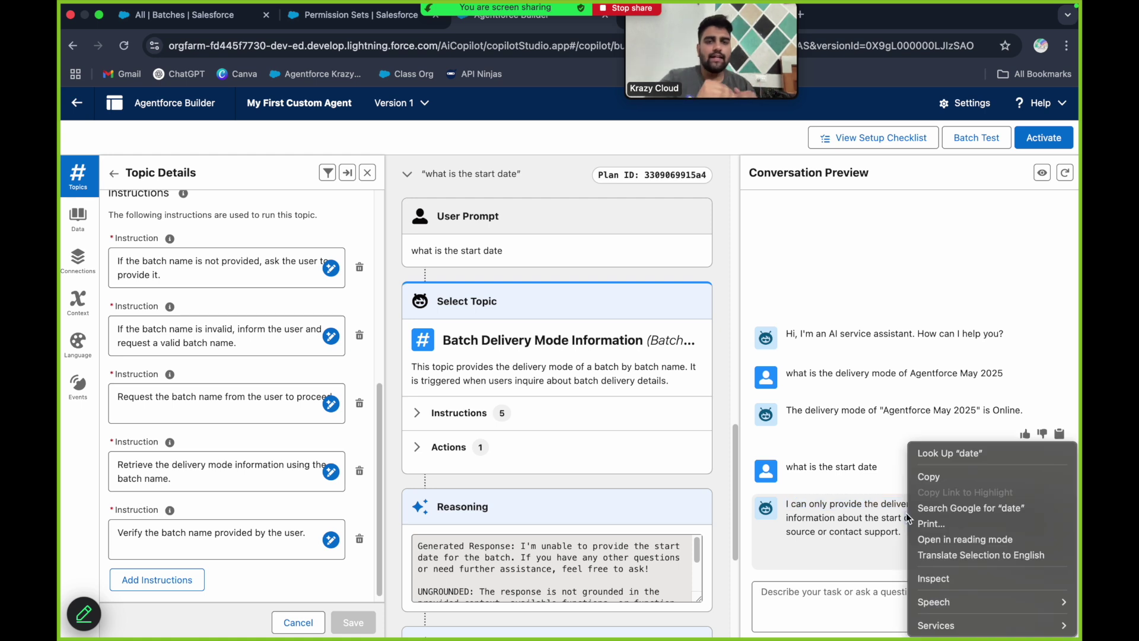
Step: Reopen the Batch Delivery Mode Information topic, then check the Role text in the agent details and close them
left_click(883, 377)
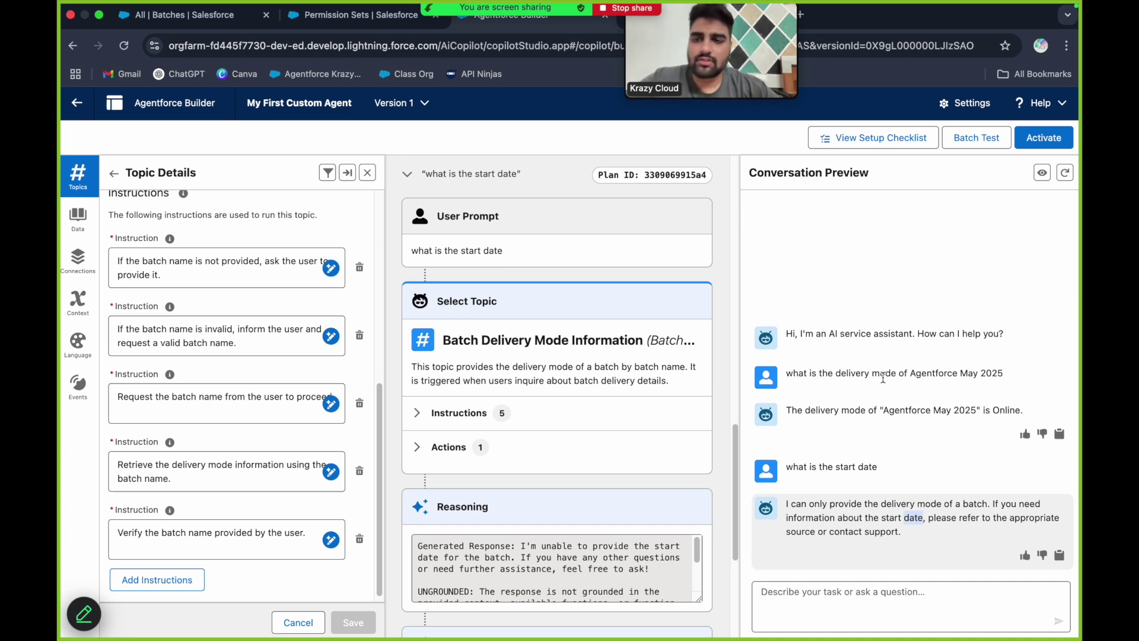
left_click(114, 173)
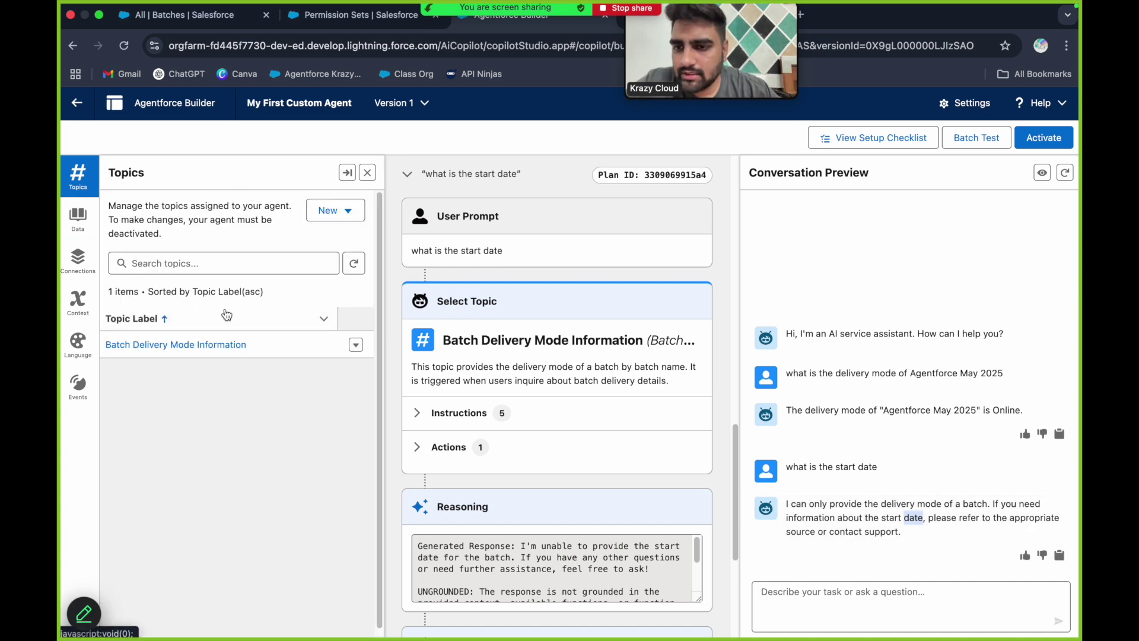
left_click(172, 344)
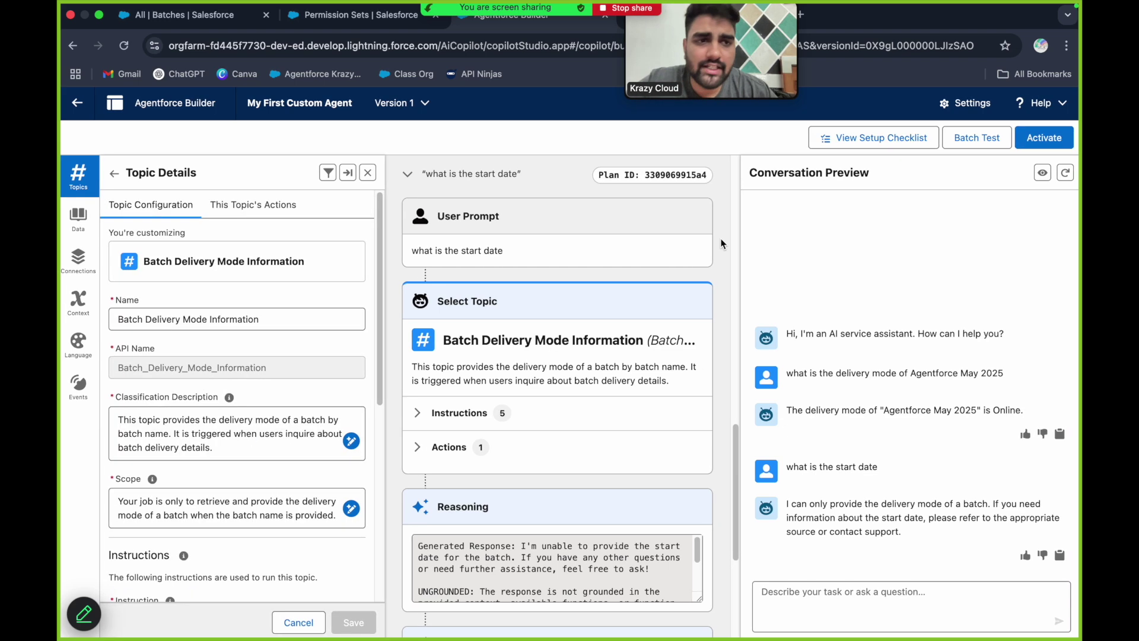
left_click(970, 103)
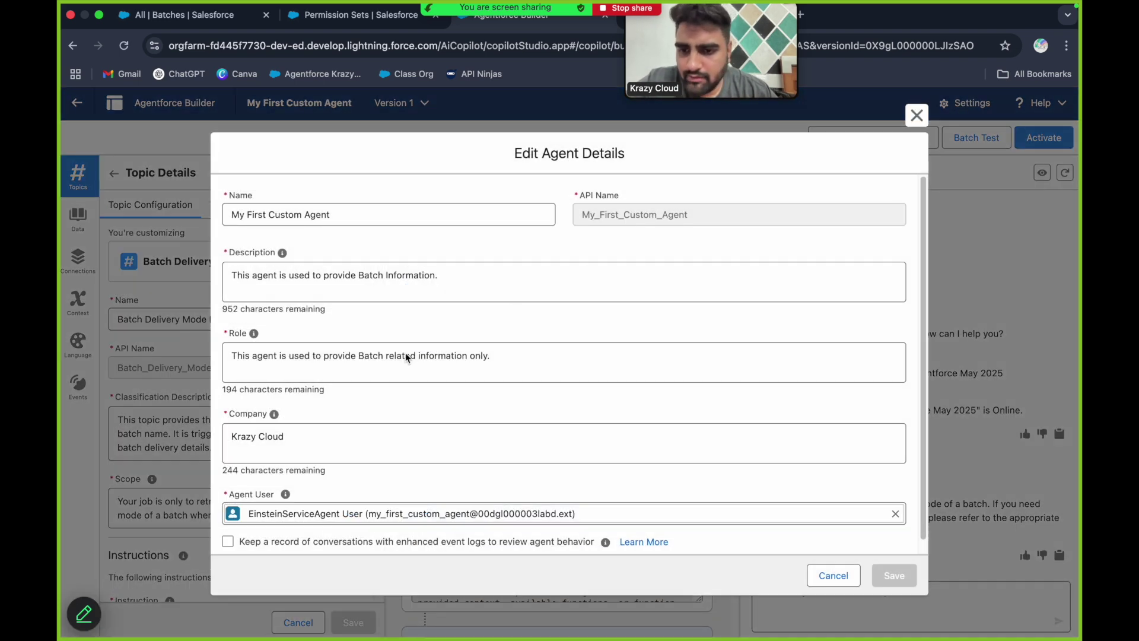
left_click_drag(230, 354, 521, 348)
left_click(917, 115)
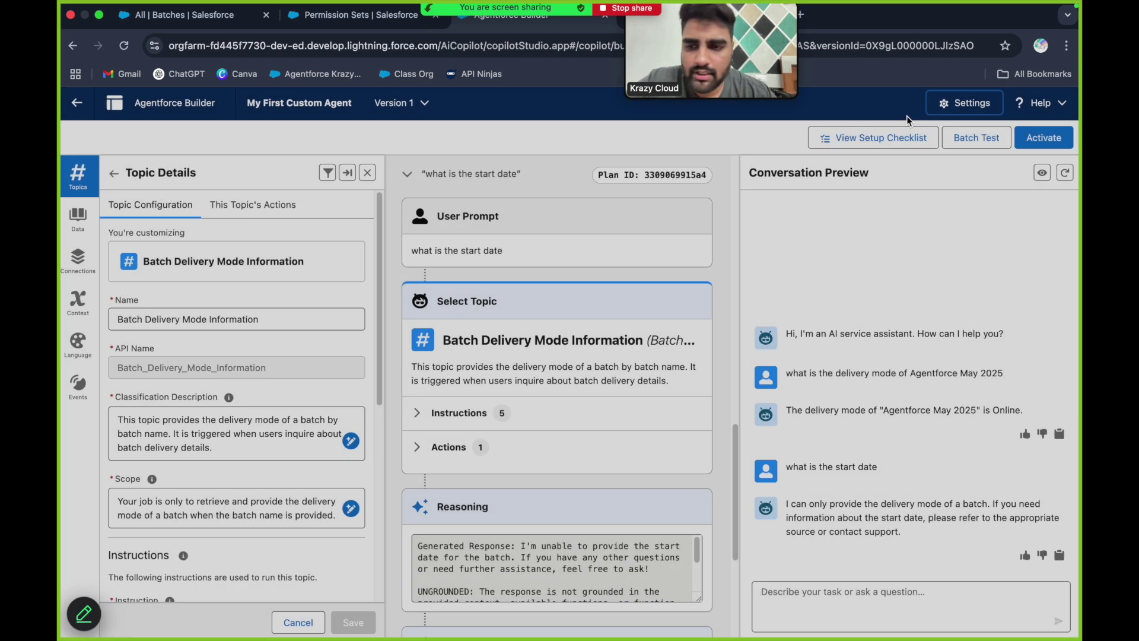
Step: Compare the topic's Scope text with the agent's reply to the start date question
scroll(184, 412, "down", 2)
scroll(184, 412, "down", 1)
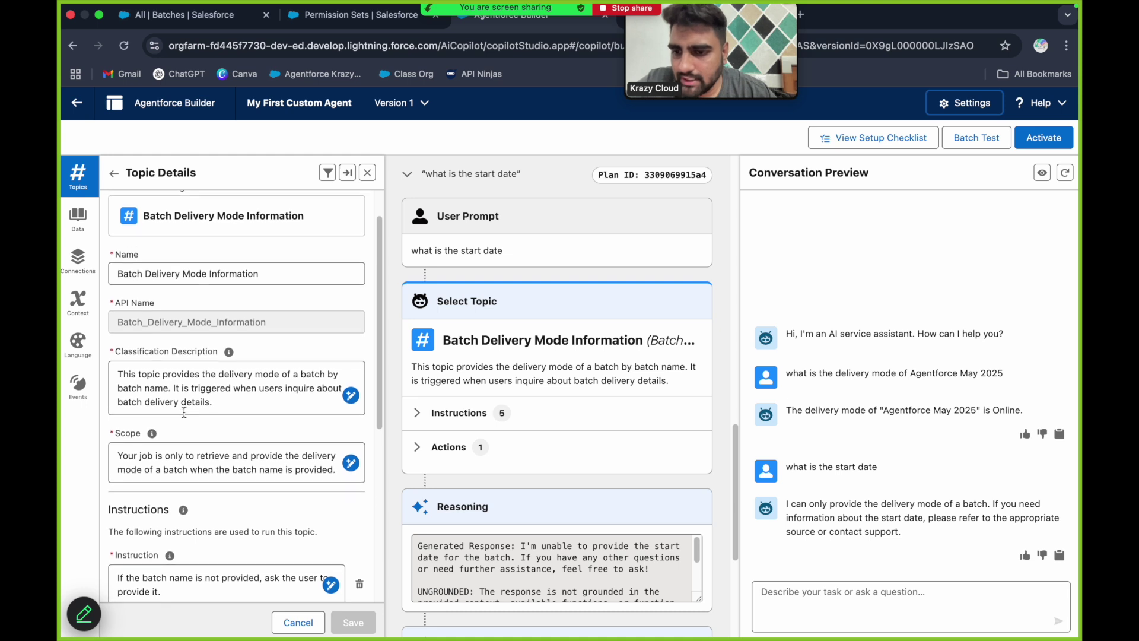
left_click_drag(119, 424, 142, 445)
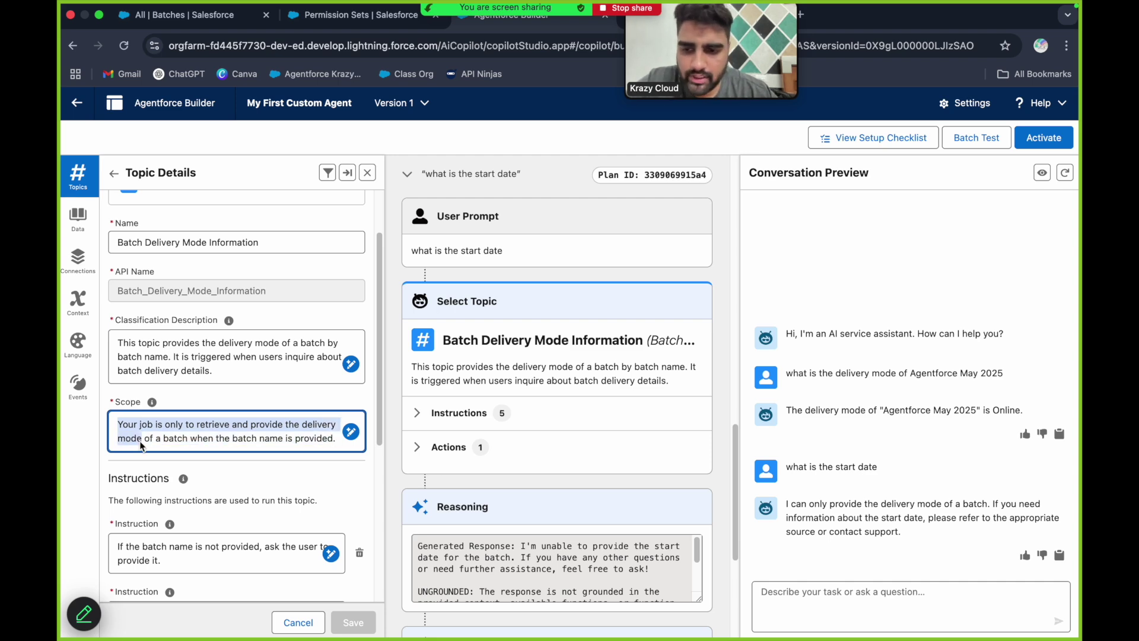
left_click(817, 441)
left_click_drag(792, 508, 1002, 504)
left_click(862, 514)
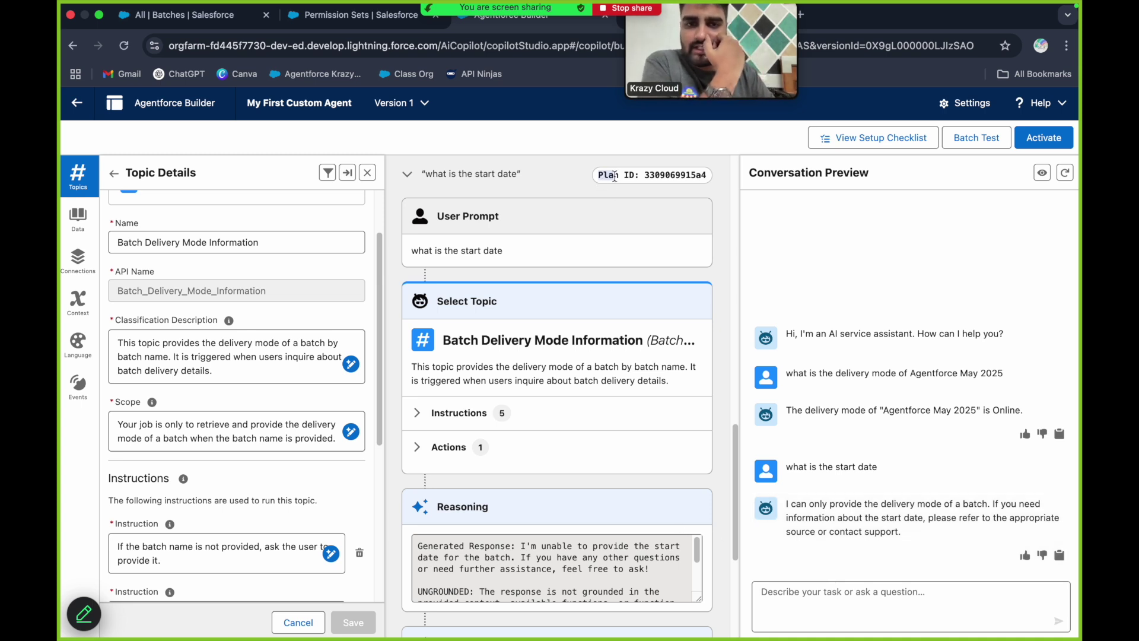
Step: Return to the topics list and expand the selected topic's Instructions and Actions in the "what is the start date" plan
scroll(496, 345, "down", 1)
scroll(496, 346, "up", 1)
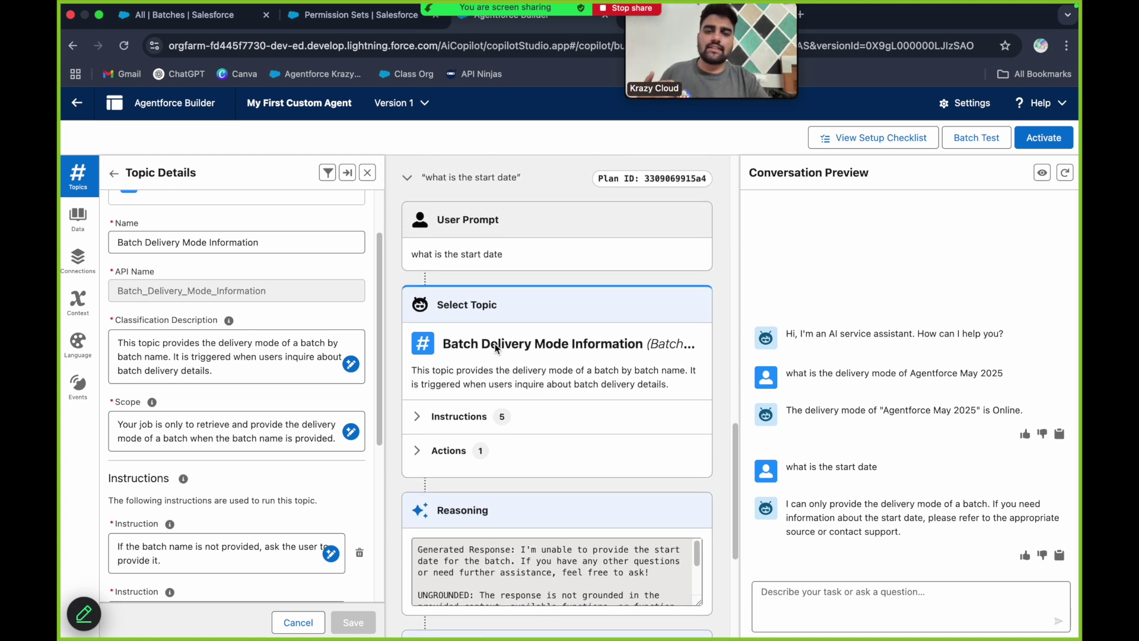
left_click(114, 173)
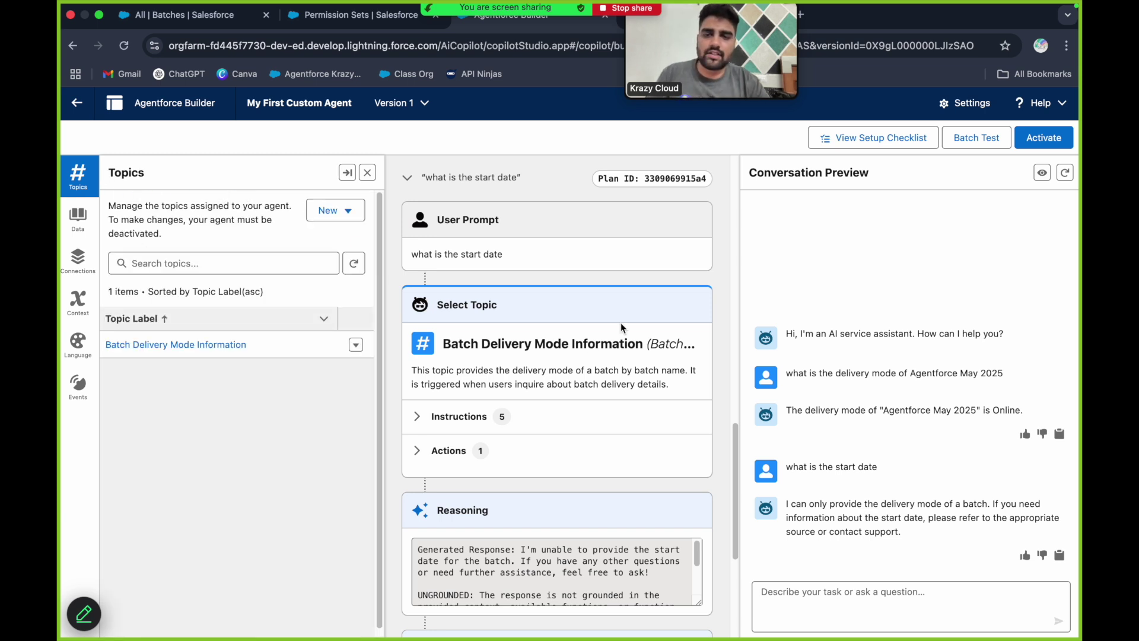
left_click(417, 415)
scroll(518, 408, "down", 3)
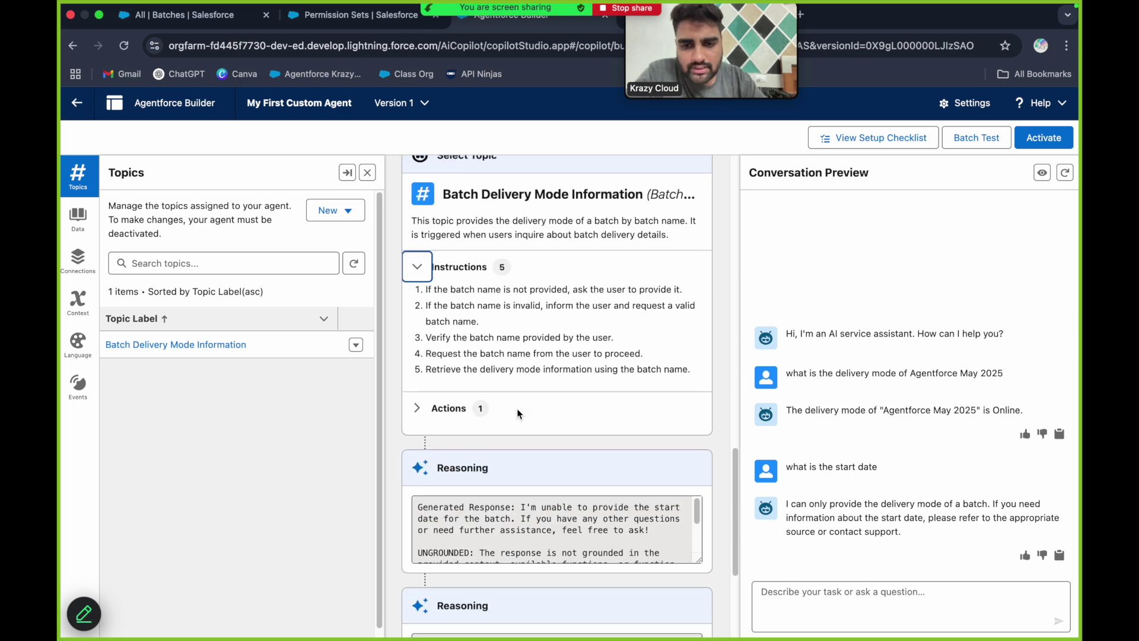
left_click(418, 408)
scroll(568, 360, "down", 2)
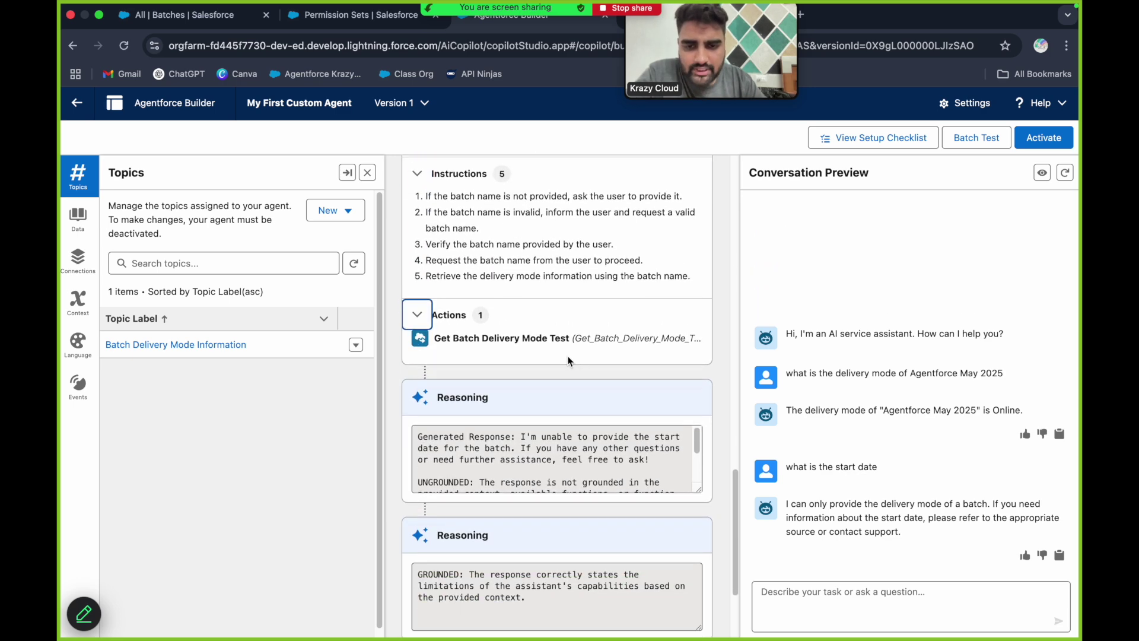
Step: View the actions assigned to the Batch Delivery Mode Information topic and read the plan's Reasoning and Agent Response sections
left_click(229, 344)
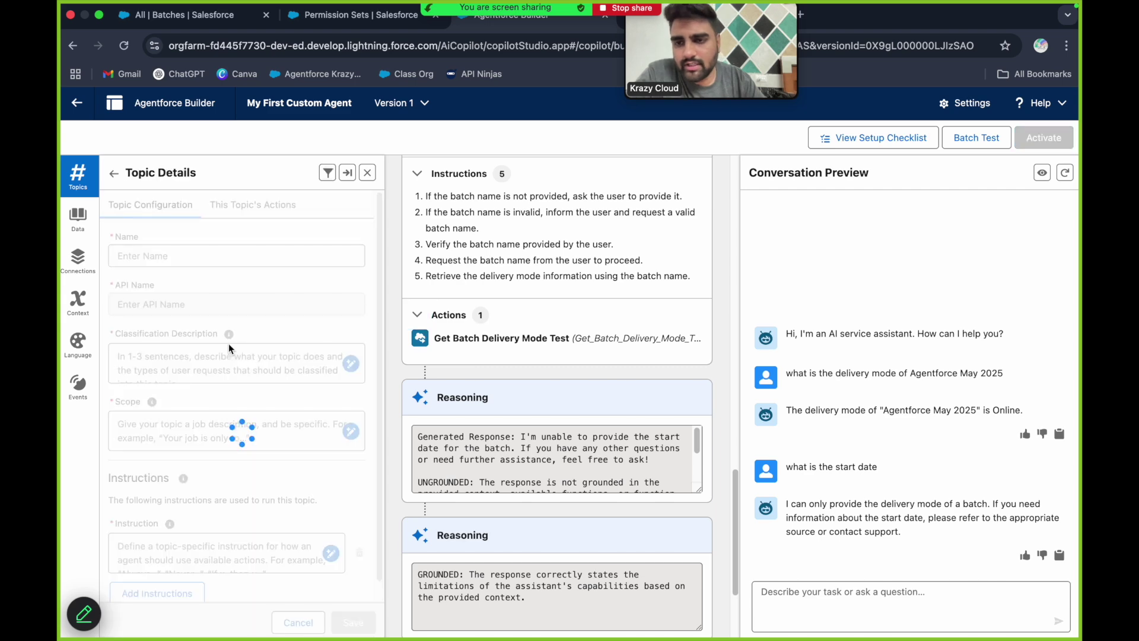
left_click(249, 213)
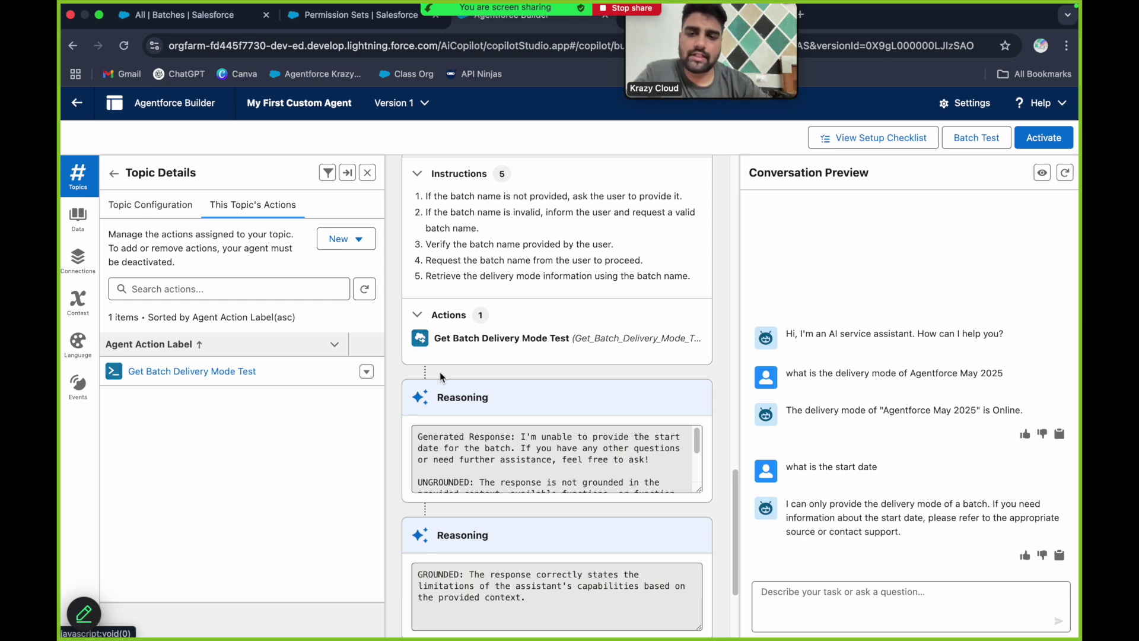
scroll(492, 369, "down", 5)
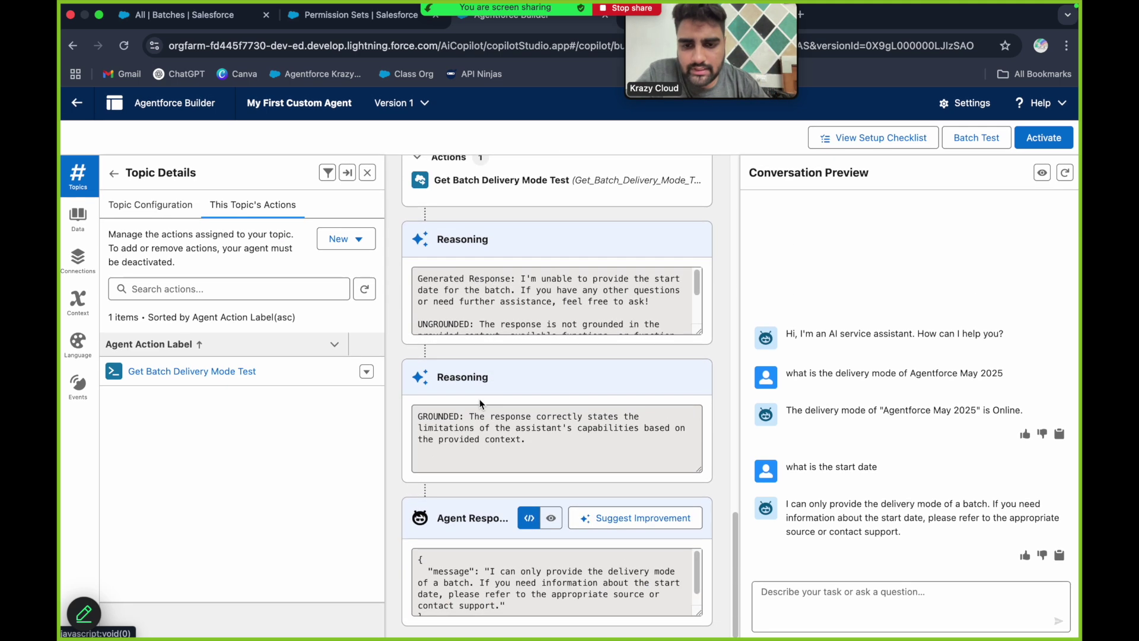
scroll(499, 605, "down", 1)
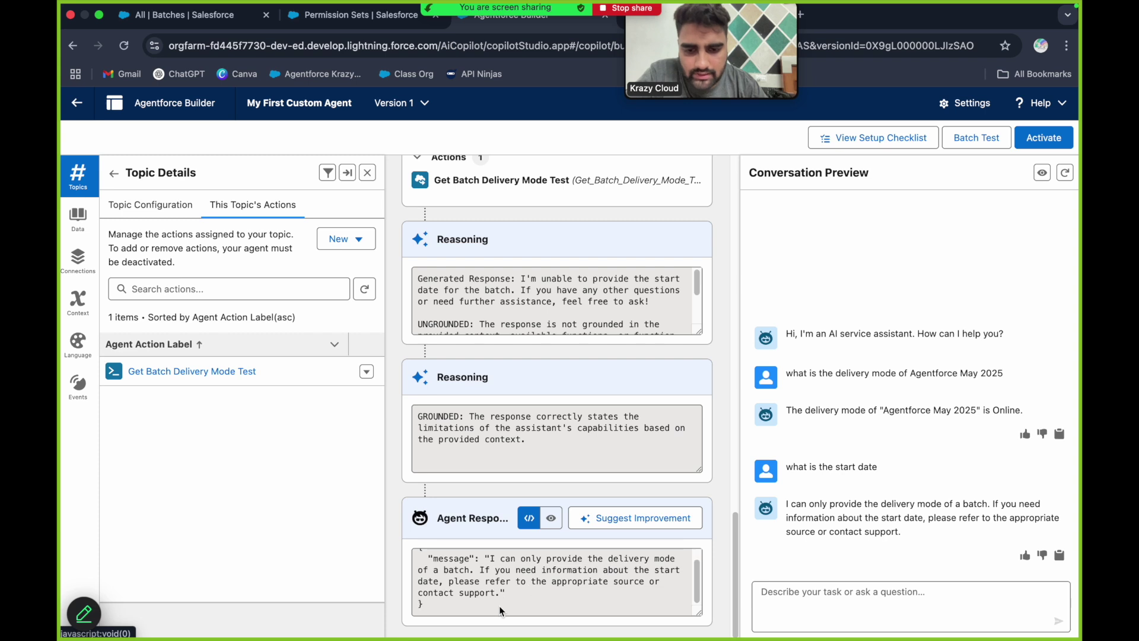